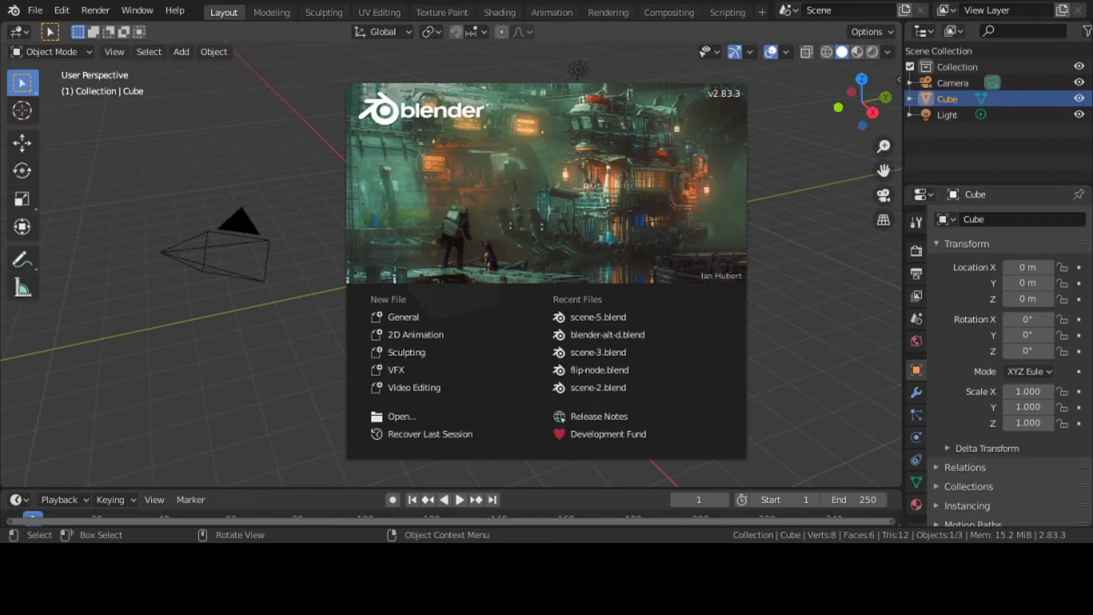
Step: Open the recent file scene-5.blend
{"action": "left_click", "coordinate": [600, 316]}
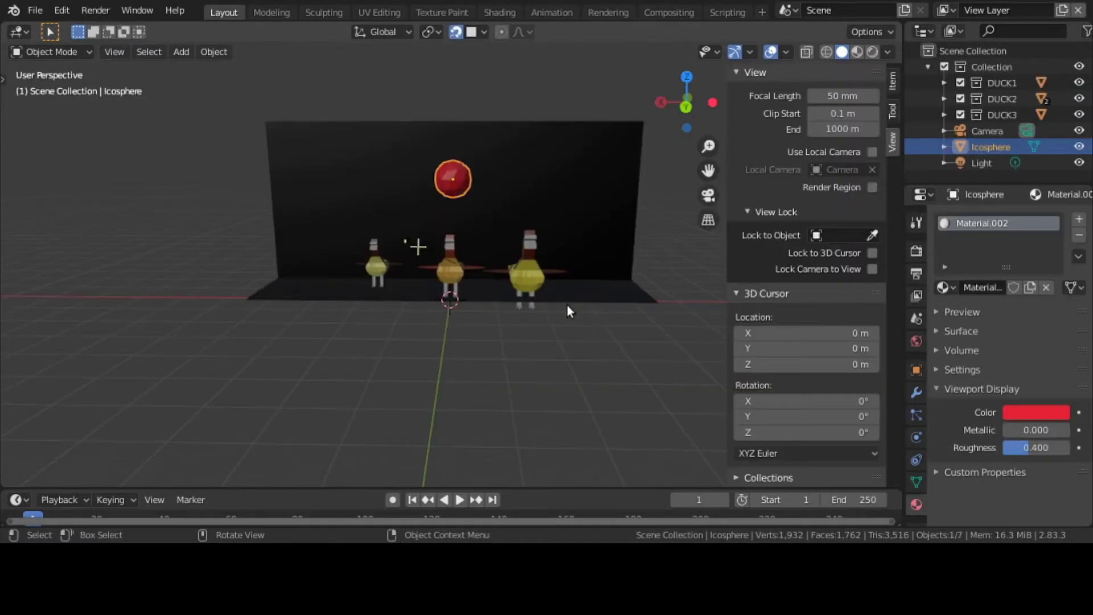
{"action": "middle_click_drag", "start_coordinate": [567, 305], "coordinate": [596, 261]}
{"action": "scroll", "coordinate": [552, 350], "scroll_direction": "up", "scroll_amount": 1}
{"action": "scroll", "coordinate": [576, 319], "scroll_direction": "up", "scroll_amount": 4}
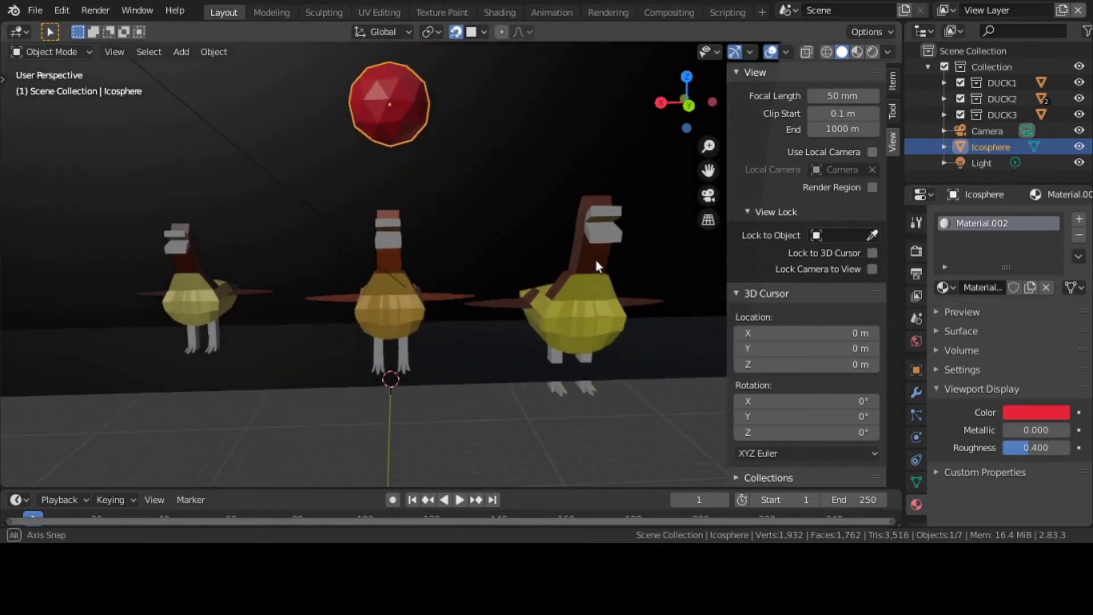
Step: Move the duck-2 object by about 2.775 m in X, -6.875 m in Y and 4.305 m in Z
{"action": "left_click", "coordinate": [586, 305]}
{"action": "left_click", "coordinate": [587, 305]}
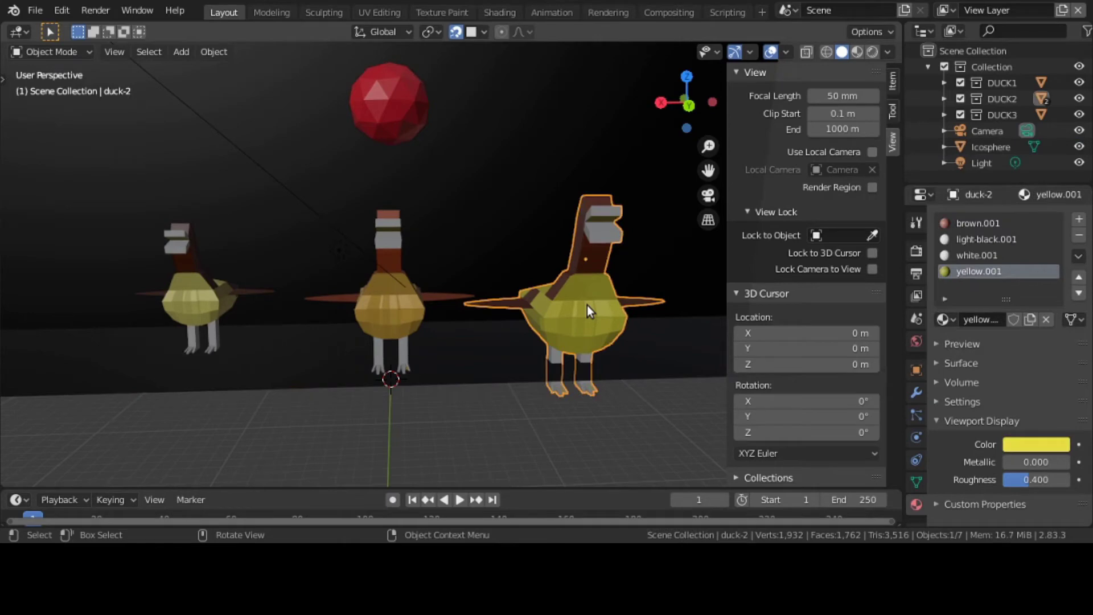
{"action": "key", "text": "g"}
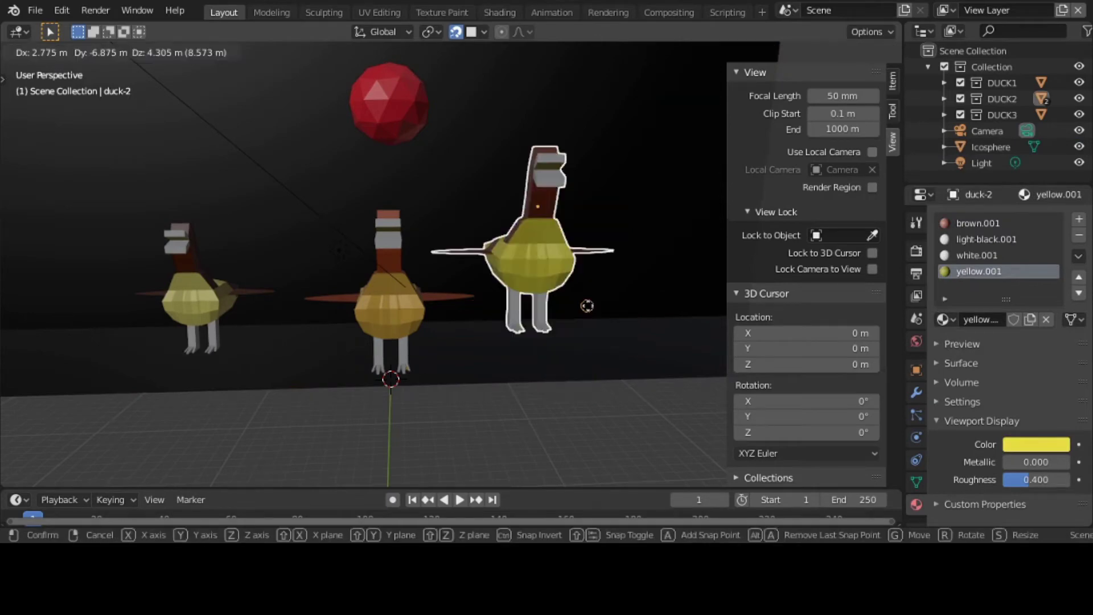
{"action": "left_click", "coordinate": [587, 306]}
{"action": "middle_click_drag", "start_coordinate": [571, 301], "coordinate": [569, 274]}
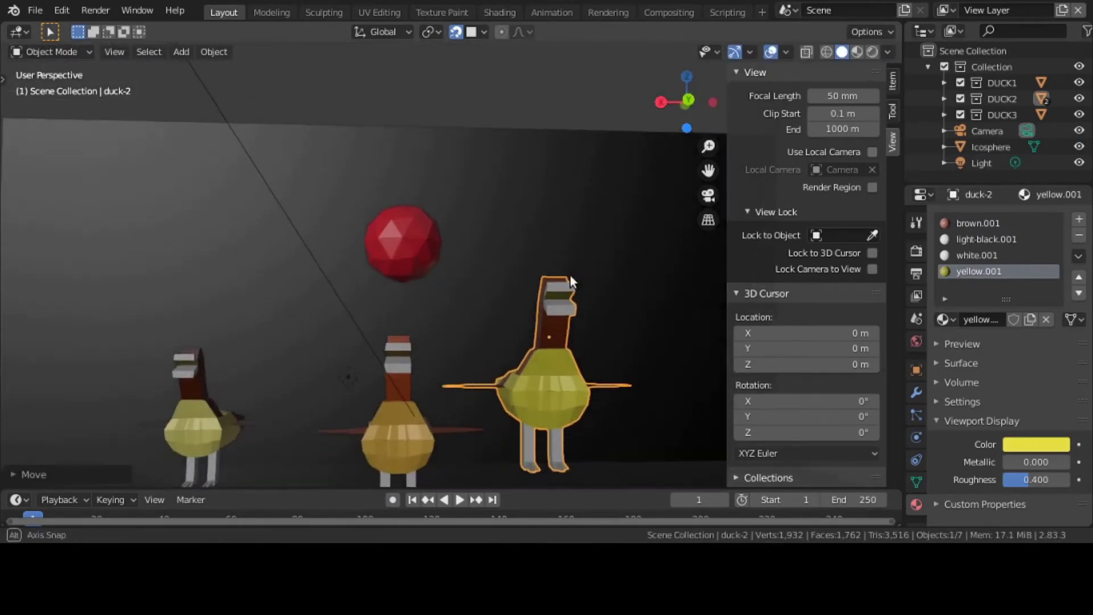
Step: Turn off snapping, lower duck-2 by about 2.4 m along the global Z axis, and deselect it
{"action": "left_click", "coordinate": [454, 34]}
{"action": "middle_click_drag", "start_coordinate": [480, 154], "coordinate": [481, 185]}
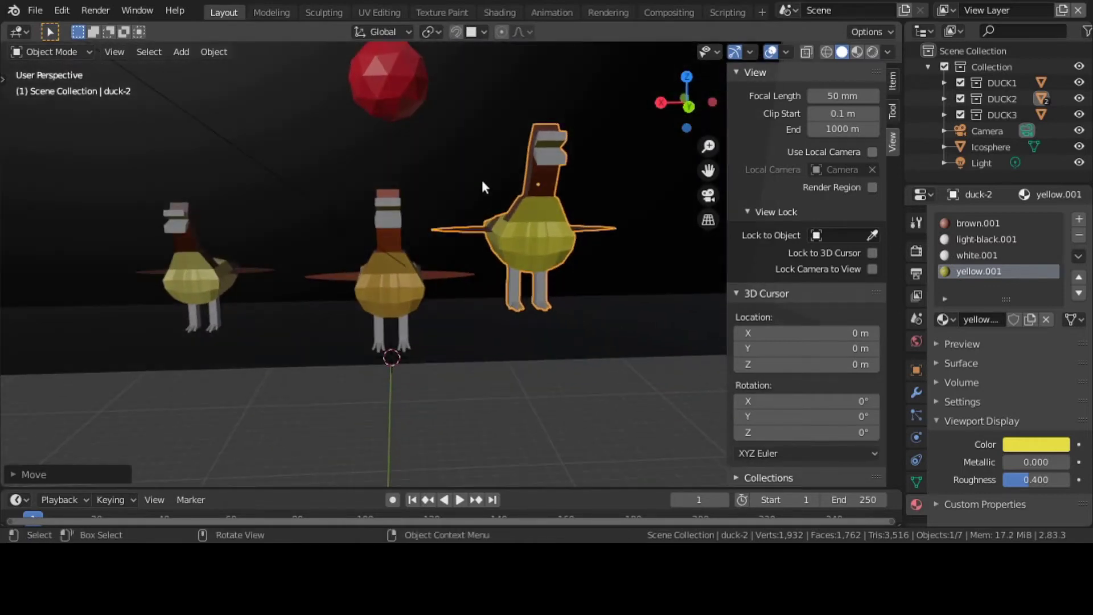
{"action": "key", "text": "g"}
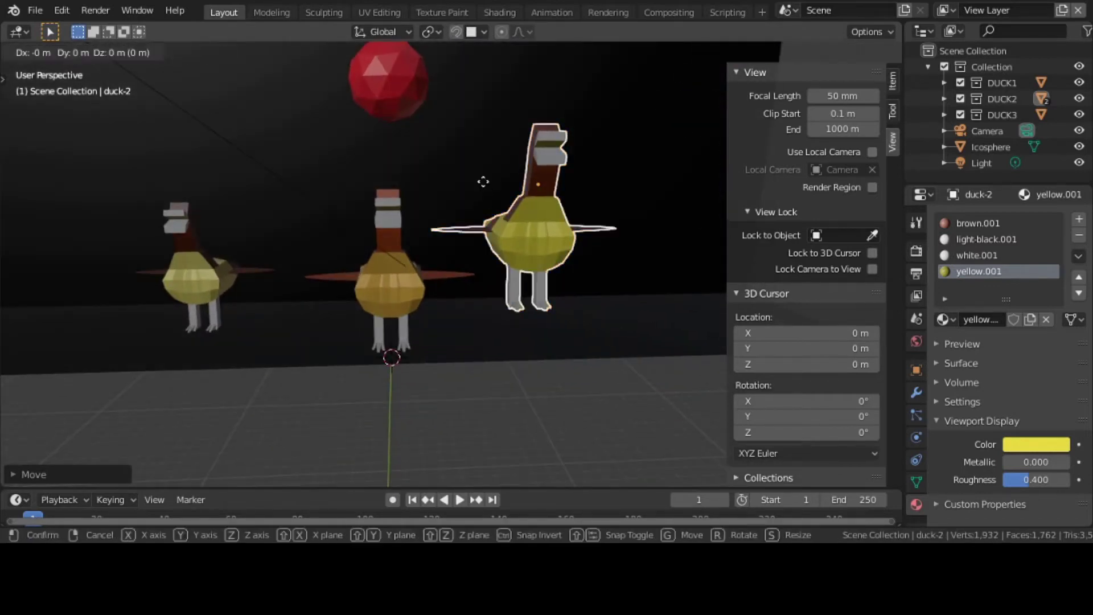
{"action": "key", "text": "z"}
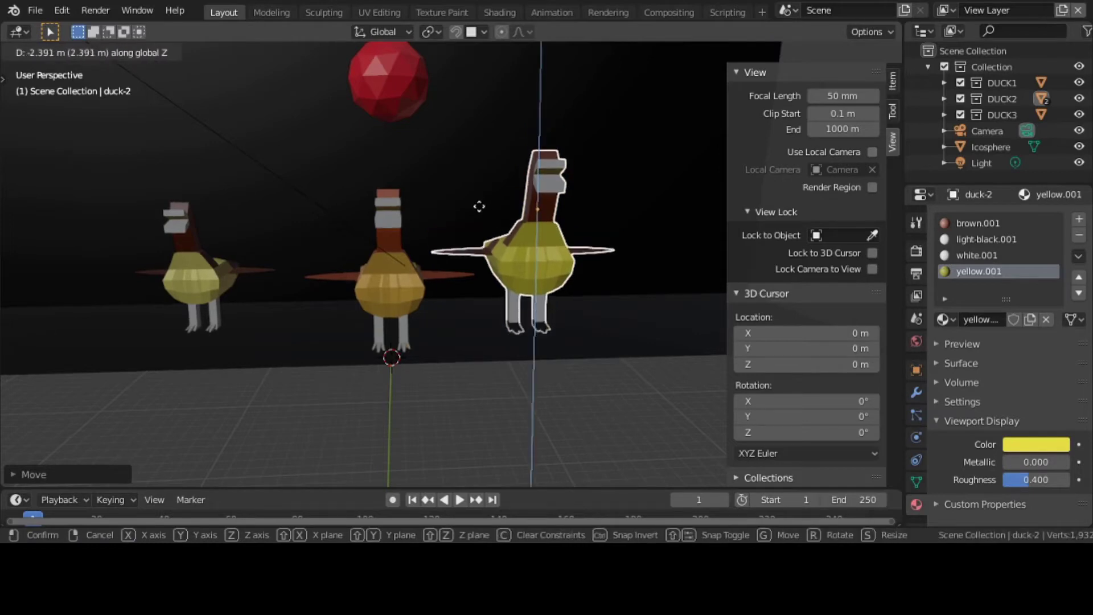
{"action": "left_click", "coordinate": [479, 200]}
{"action": "middle_click_drag", "start_coordinate": [480, 231], "coordinate": [476, 200]}
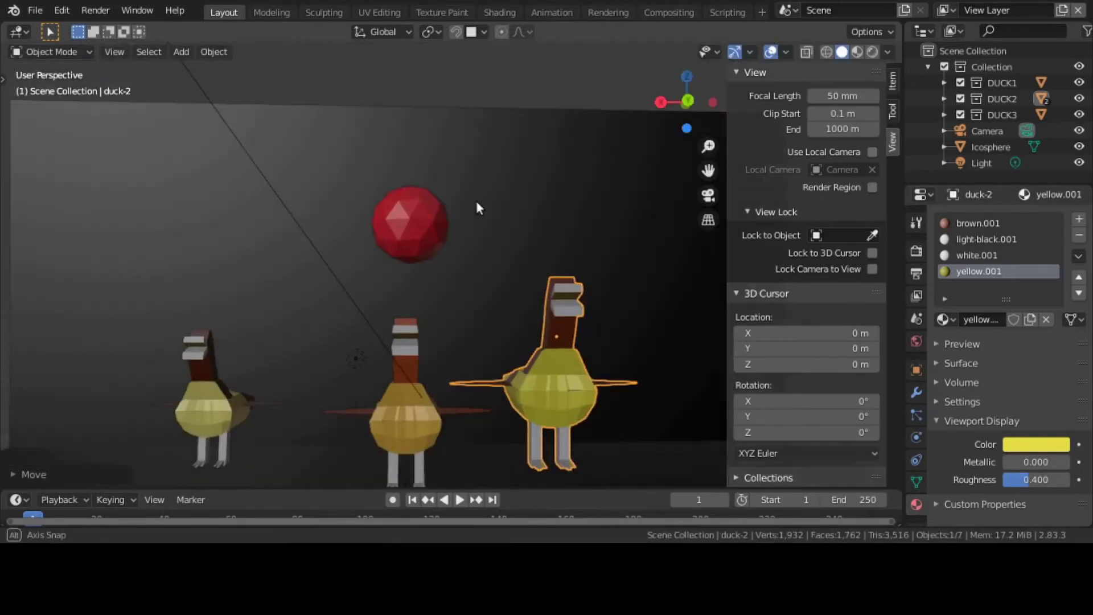
{"action": "mouse_move", "coordinate": [447, 345]}
{"action": "middle_mouse_down"}
{"action": "mouse_move", "coordinate": [446, 366]}
{"action": "mouse_move", "coordinate": [464, 369]}
{"action": "mouse_move", "coordinate": [510, 335]}
{"action": "mouse_move", "coordinate": [456, 346]}
{"action": "middle_mouse_up"}
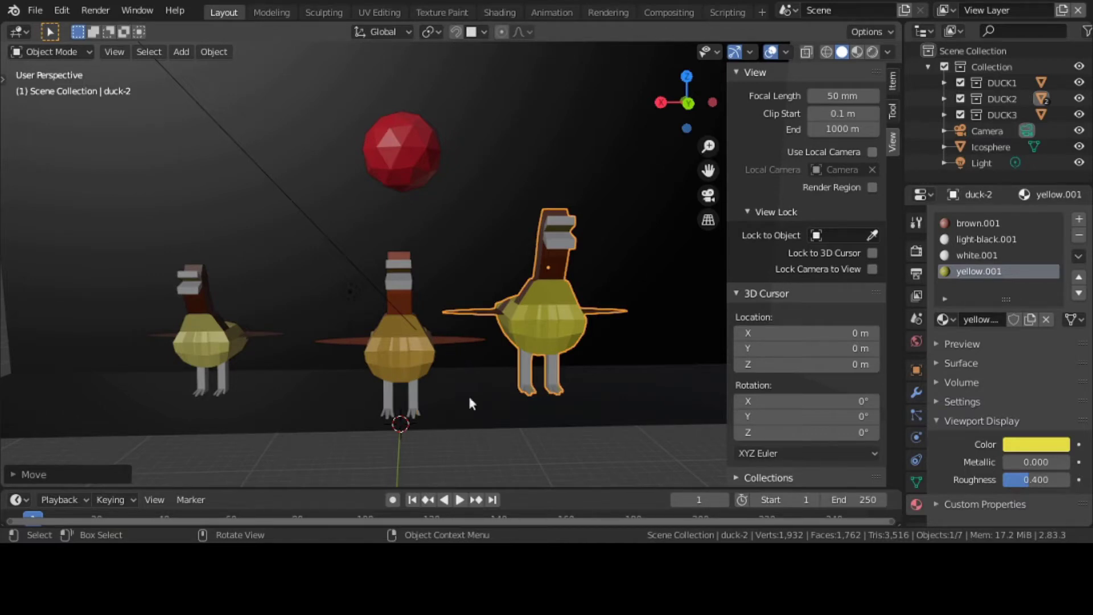
{"action": "left_click", "coordinate": [487, 450]}
{"action": "middle_click_drag", "start_coordinate": [487, 450], "coordinate": [522, 455]}
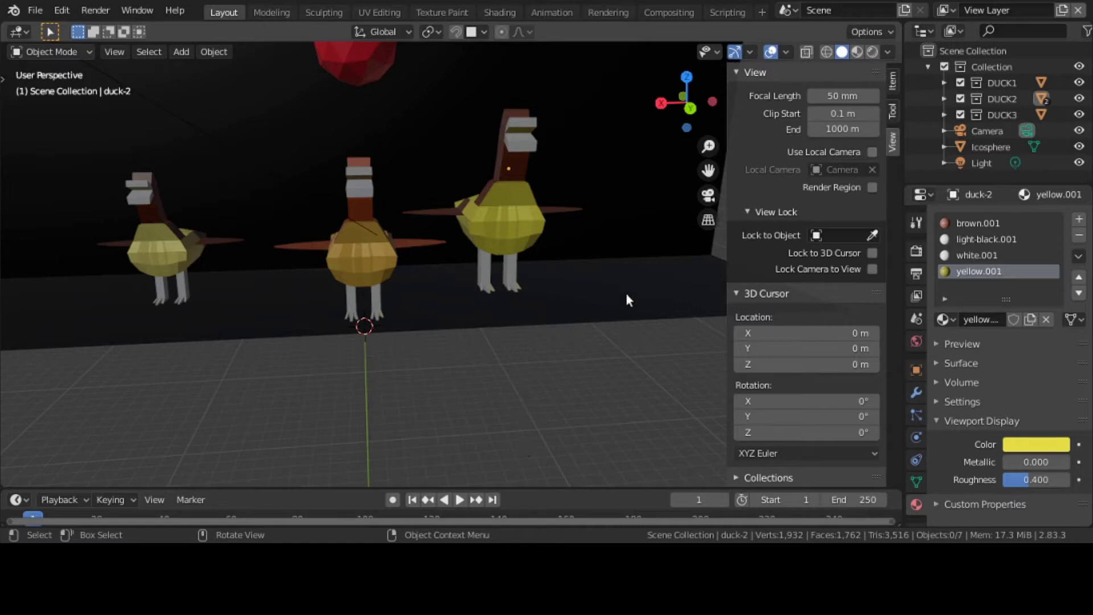
Step: Switch to the Compositing workspace, bring both nodes fully into view, and widen the node editor
{"action": "left_click", "coordinate": [646, 17]}
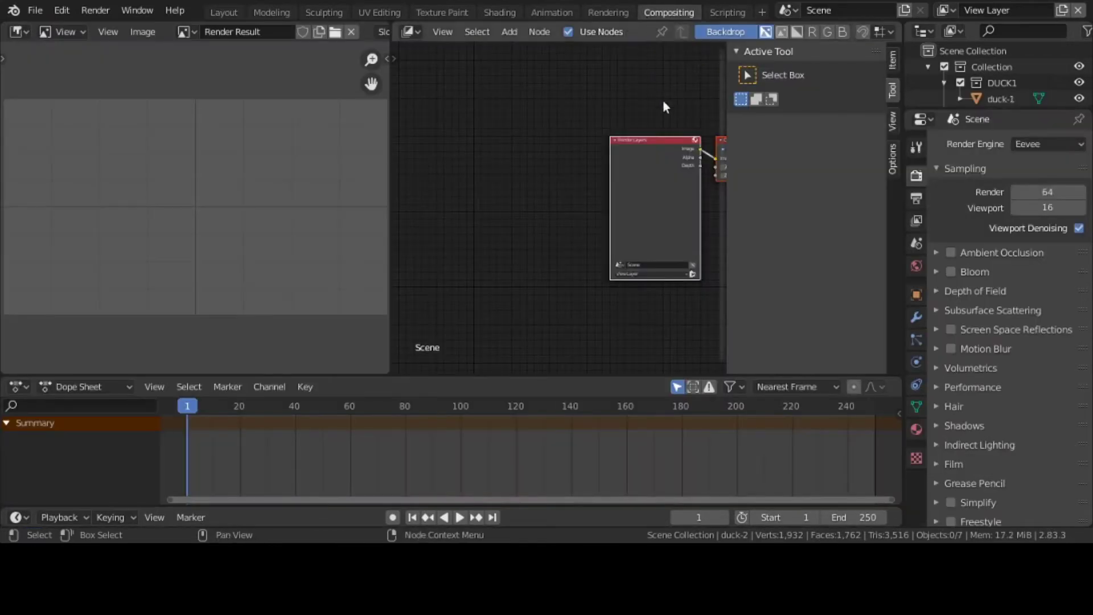
{"action": "left_click_drag", "start_coordinate": [675, 142], "coordinate": [517, 142]}
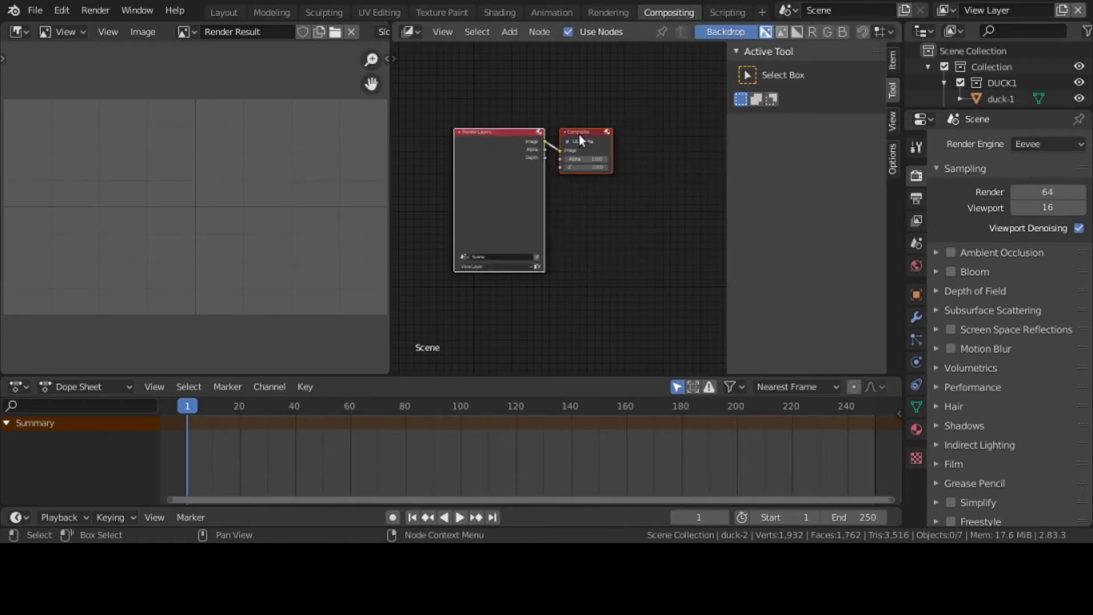
{"action": "left_click_drag", "start_coordinate": [581, 137], "coordinate": [620, 132]}
{"action": "scroll", "coordinate": [542, 135], "scroll_direction": "up", "scroll_amount": 3}
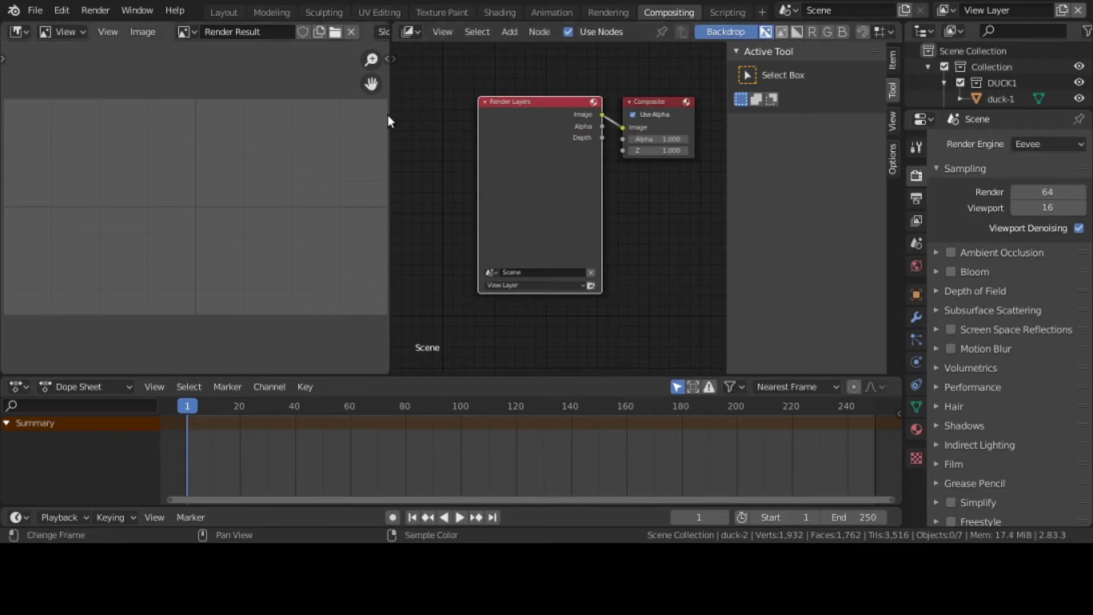
{"action": "left_click_drag", "start_coordinate": [388, 117], "coordinate": [164, 142]}
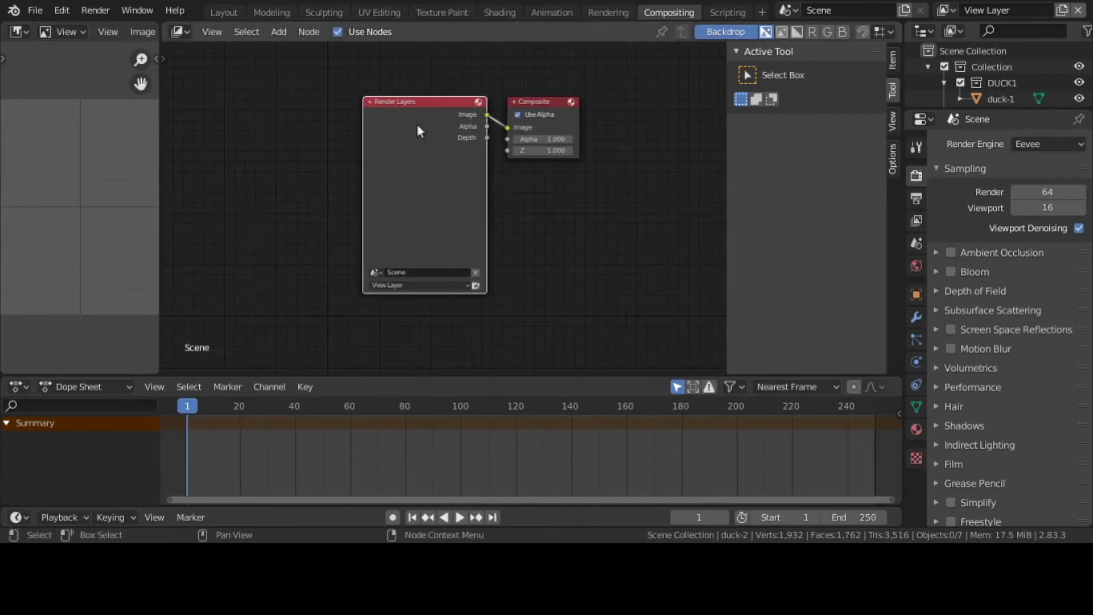
Step: Move the Render Layers and Composite nodes apart to leave room between them
{"action": "left_click_drag", "start_coordinate": [425, 103], "coordinate": [311, 110]}
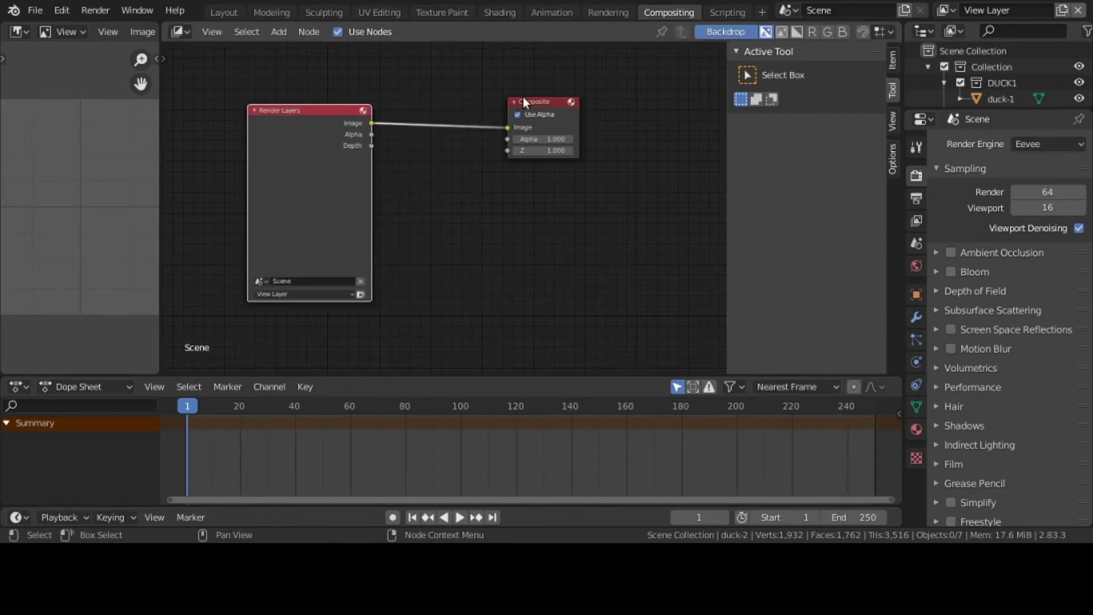
{"action": "left_click", "coordinate": [517, 94]}
{"action": "left_click", "coordinate": [536, 107]}
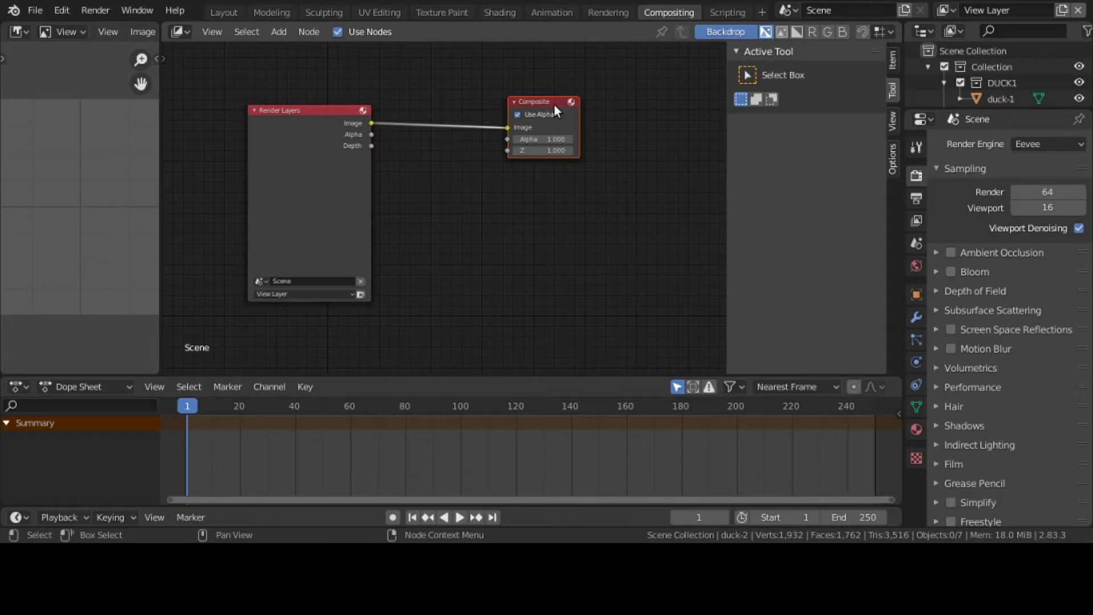
{"action": "left_click_drag", "start_coordinate": [554, 105], "coordinate": [622, 110]}
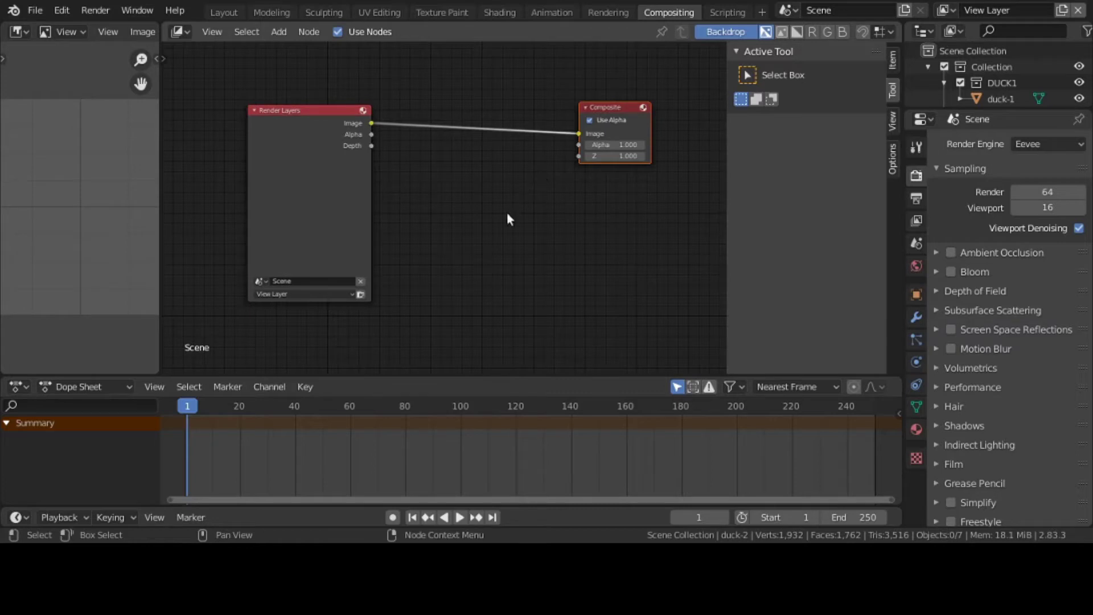
Step: Render the View Layer from the Render Layers node and enlarge the area showing the render result
{"action": "left_click", "coordinate": [95, 10]}
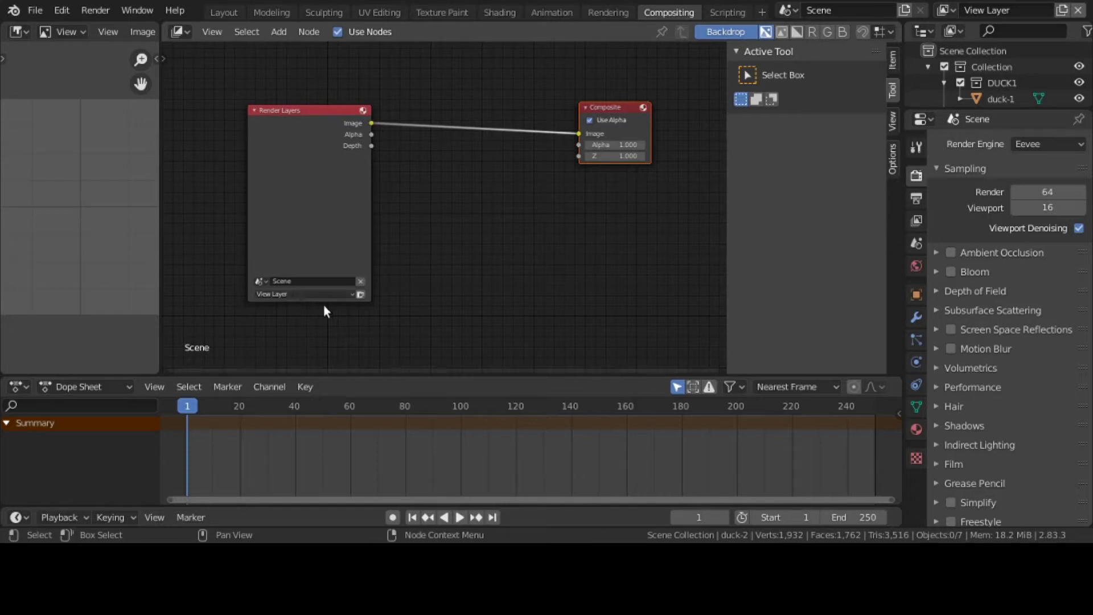
{"action": "left_click", "coordinate": [360, 296]}
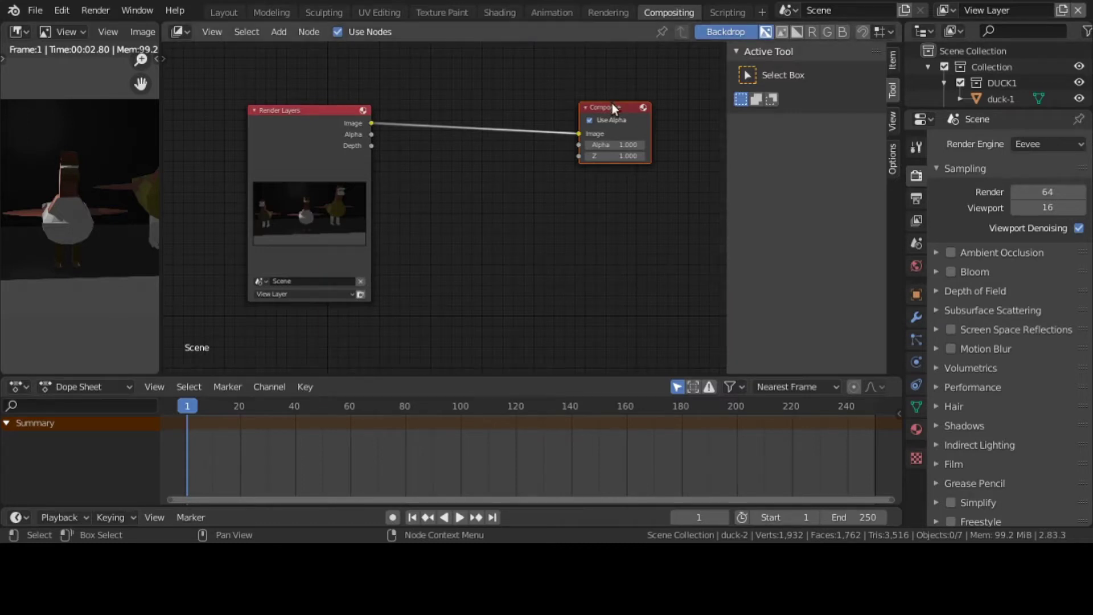
{"action": "left_click_drag", "start_coordinate": [331, 119], "coordinate": [386, 102]}
{"action": "left_click_drag", "start_coordinate": [162, 207], "coordinate": [364, 217]}
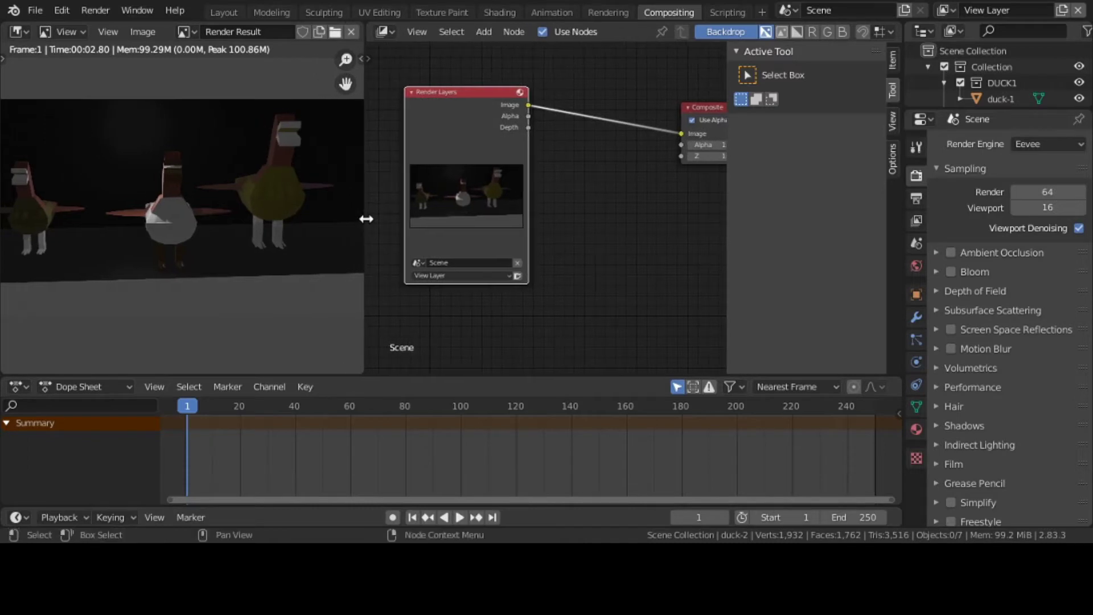
Step: Hide the node editor's sidebar with Render Layers moved farther from Composite, and set the render result area to Image Editor
{"action": "key", "text": "n"}
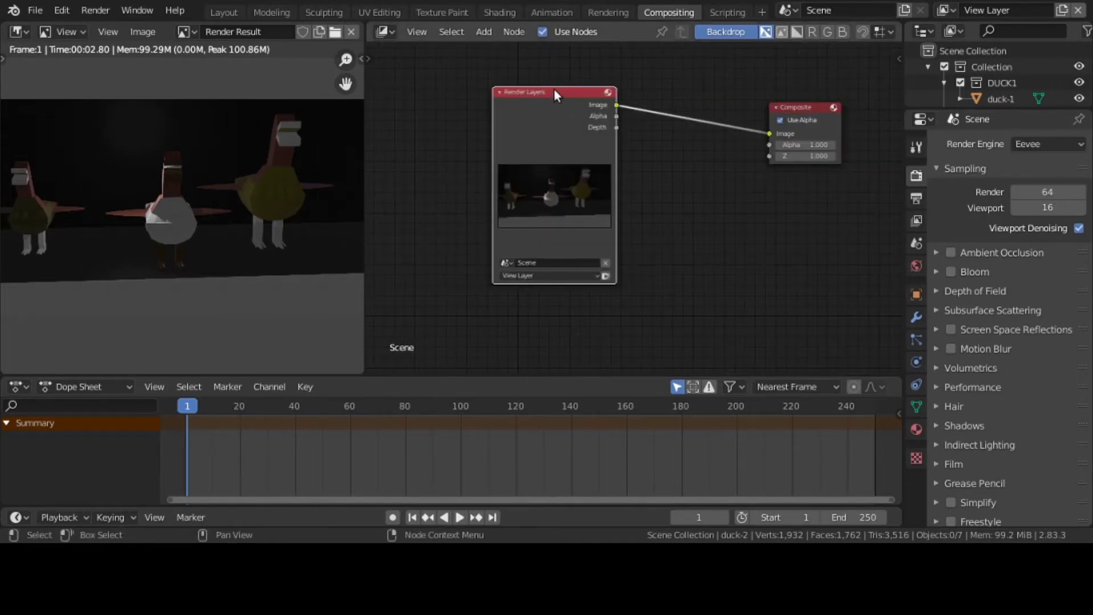
{"action": "left_click_drag", "start_coordinate": [555, 90], "coordinate": [463, 82]}
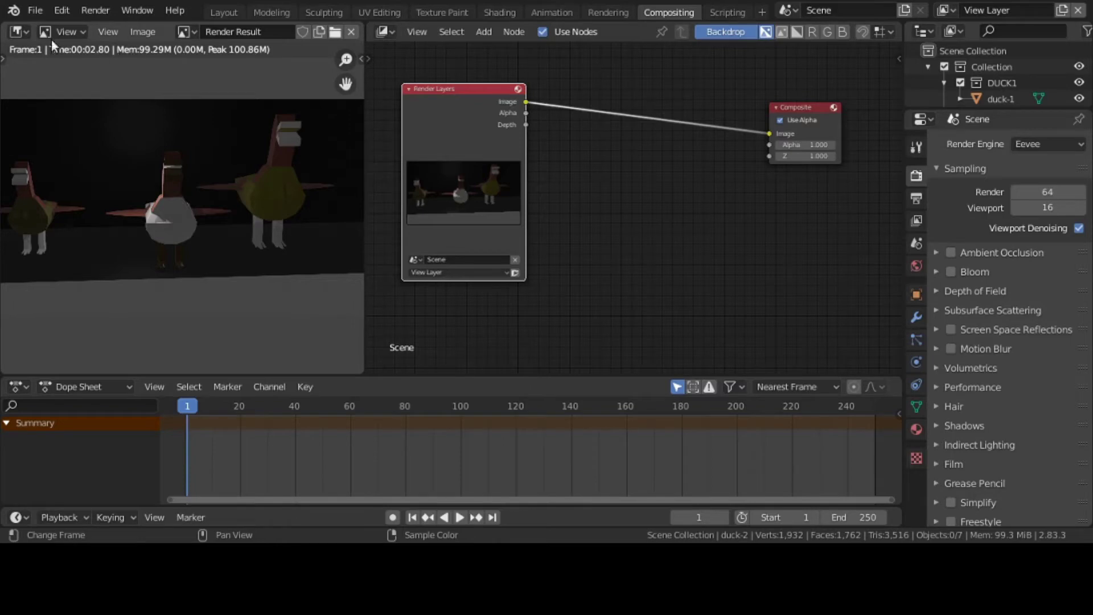
{"action": "left_click", "coordinate": [27, 31]}
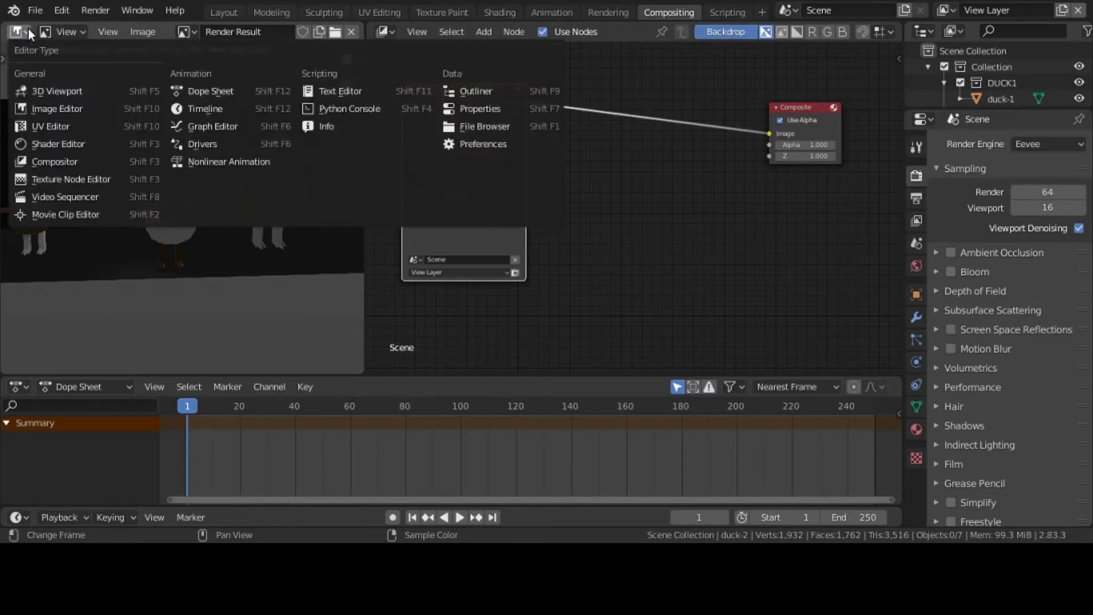
{"action": "left_click", "coordinate": [84, 108]}
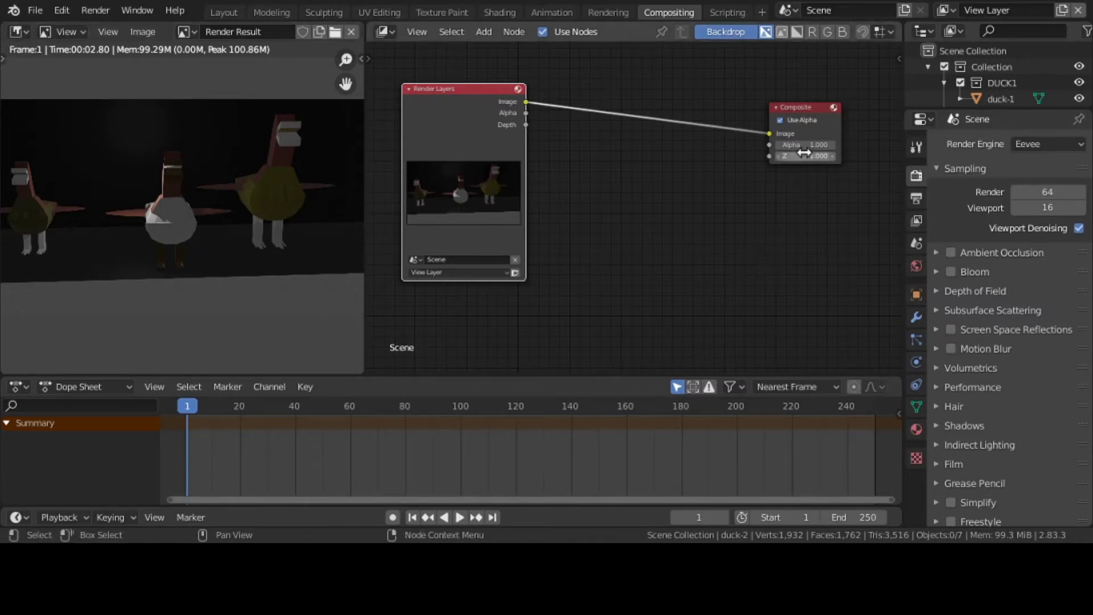
Step: Shift the Composite and Render Layers nodes slightly upward and widen the render result area a little
{"action": "left_click_drag", "start_coordinate": [808, 111], "coordinate": [811, 95]}
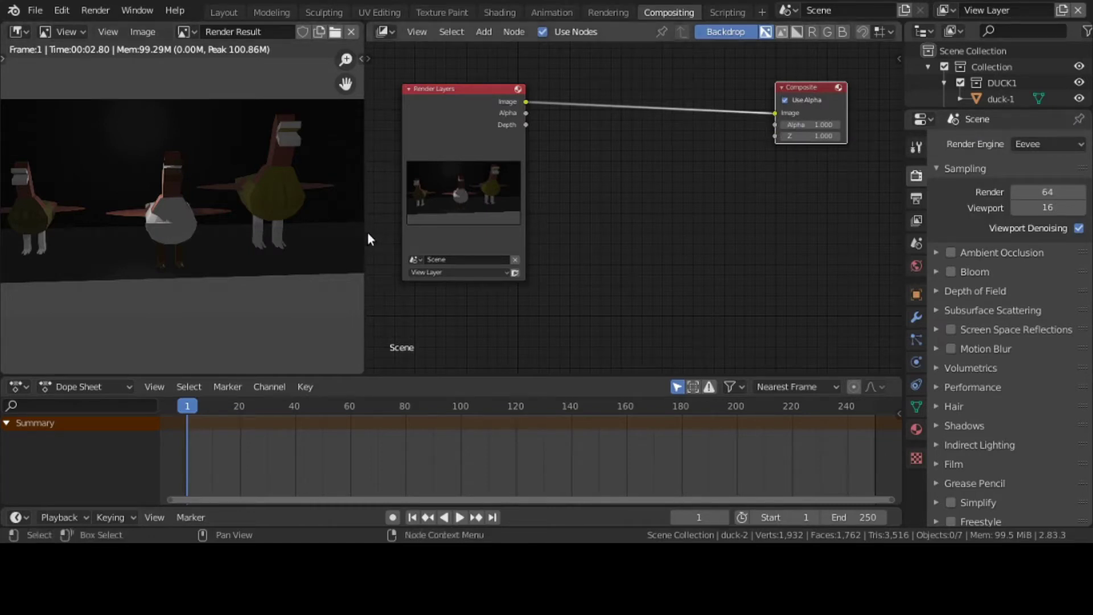
{"action": "left_click_drag", "start_coordinate": [364, 234], "coordinate": [387, 237]}
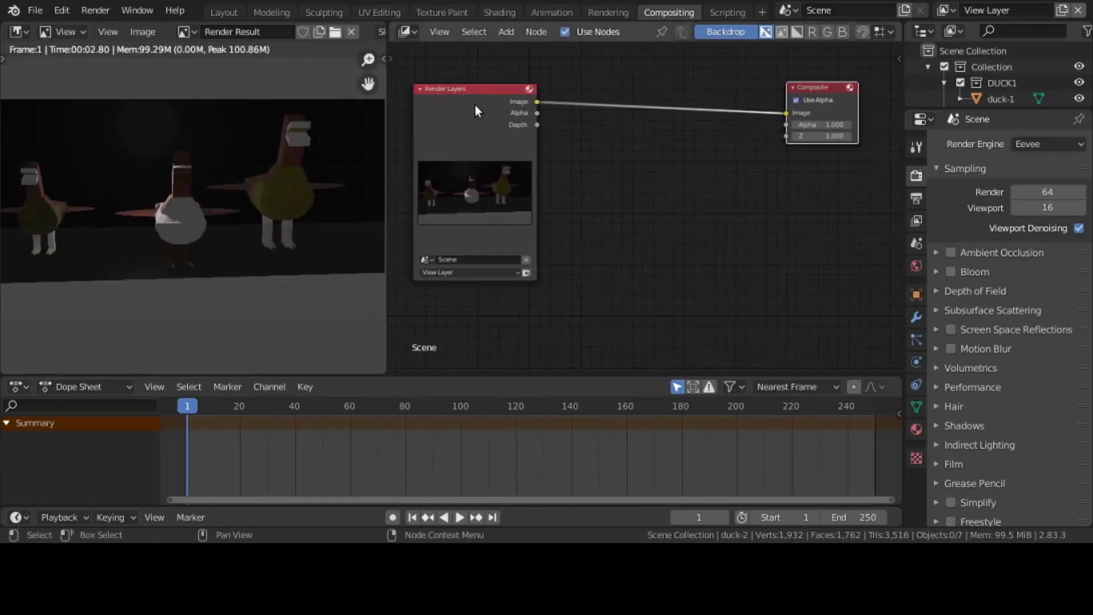
{"action": "left_click_drag", "start_coordinate": [473, 91], "coordinate": [469, 80]}
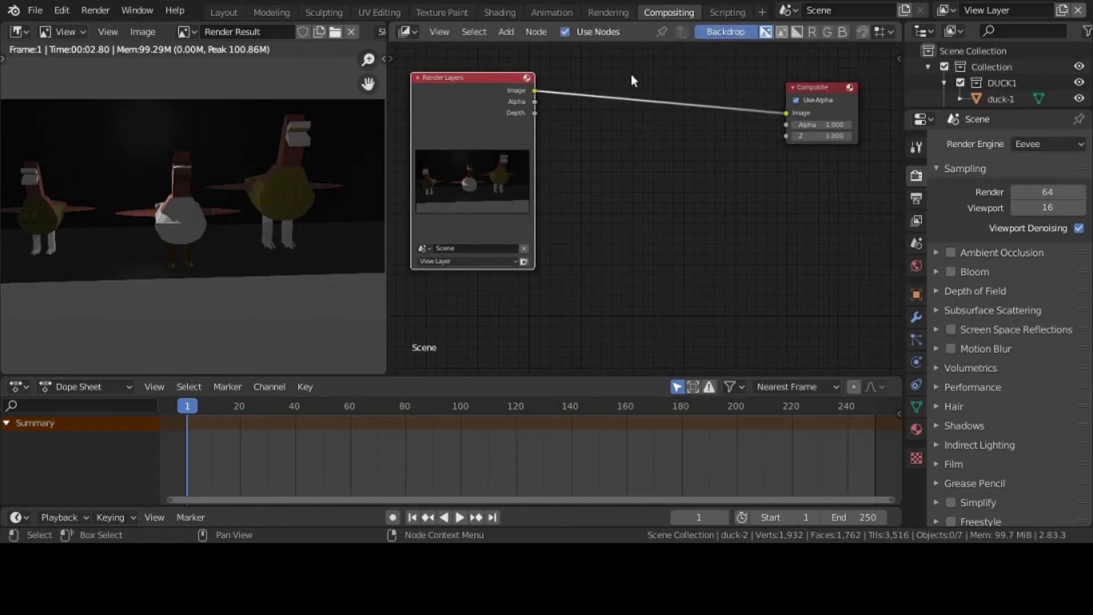
{"action": "left_click", "coordinate": [798, 87]}
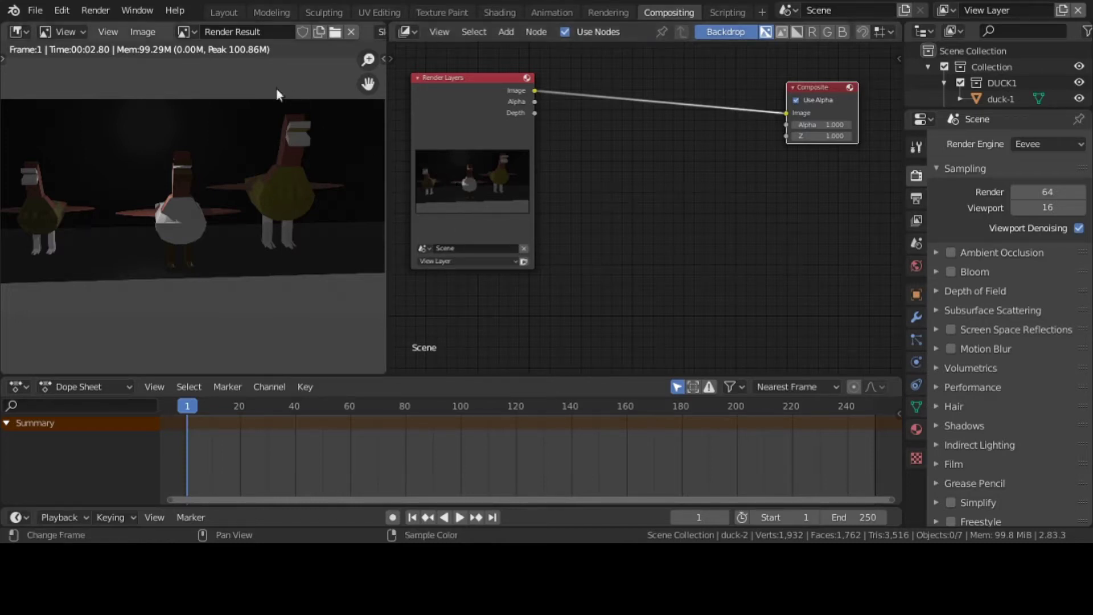
Step: Add a Displace distort node onto the link between Render Layers and Composite
{"action": "left_click", "coordinate": [501, 34]}
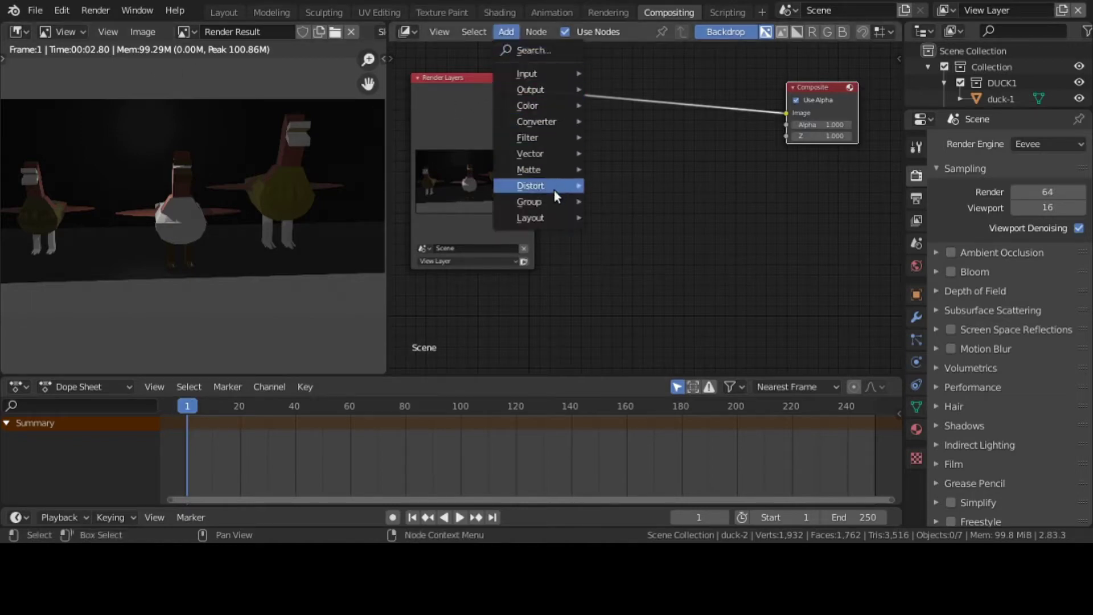
{"action": "mouse_move", "coordinate": [553, 195]}
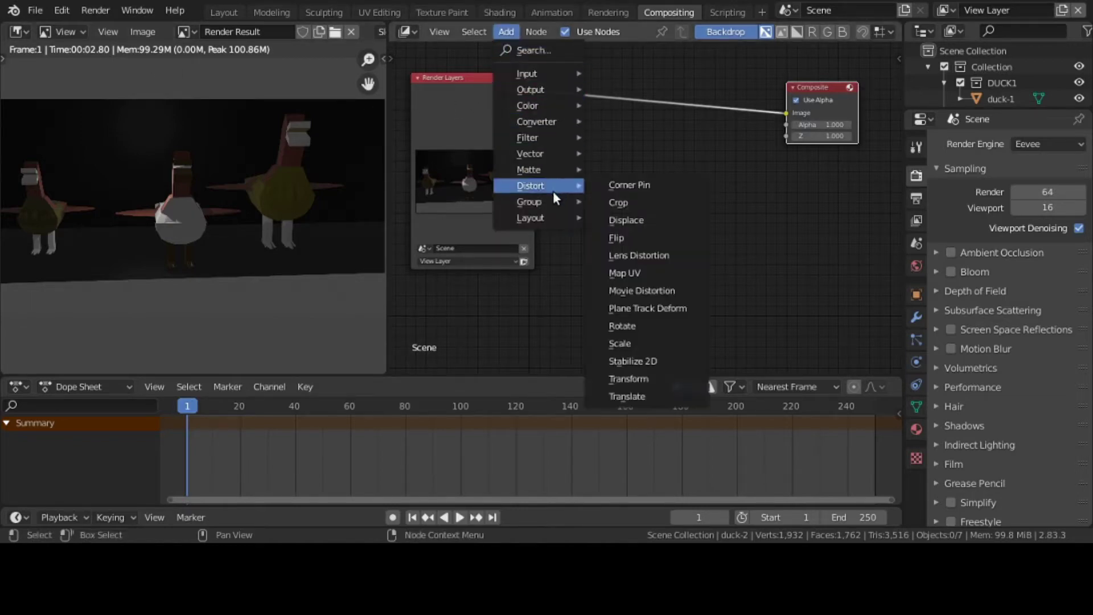
{"action": "left_click", "coordinate": [644, 220]}
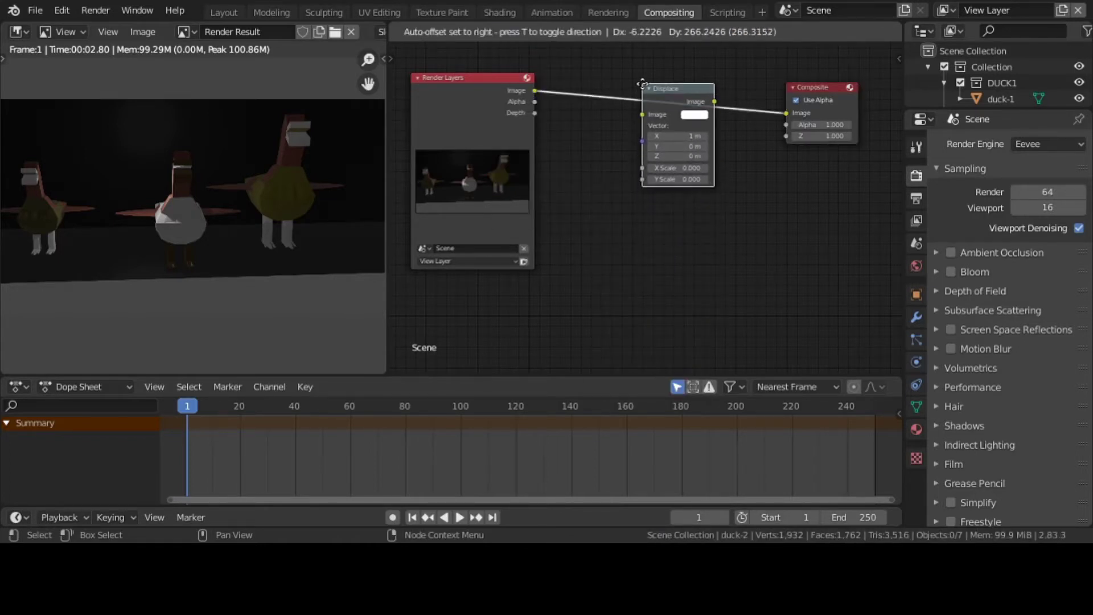
{"action": "left_click", "coordinate": [642, 84]}
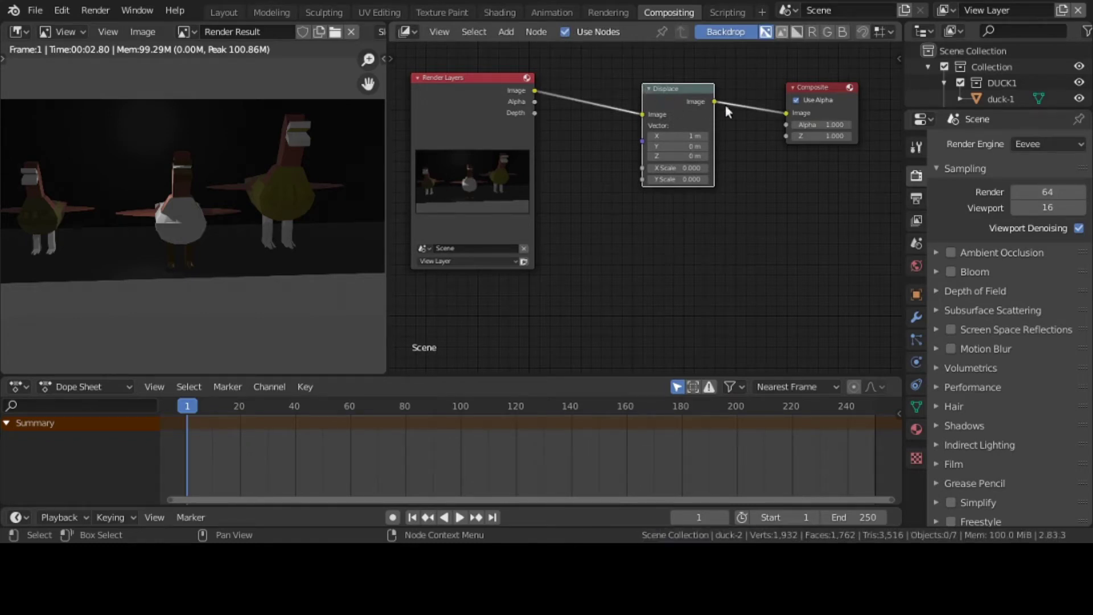
Step: Set the Displace node's vector to 10 m in X and 100 m in Y
{"action": "left_click_drag", "start_coordinate": [684, 136], "coordinate": [690, 136]}
{"action": "left_click", "coordinate": [682, 140]}
{"action": "type", "text": "10"}
{"action": "key", "text": "Return"}
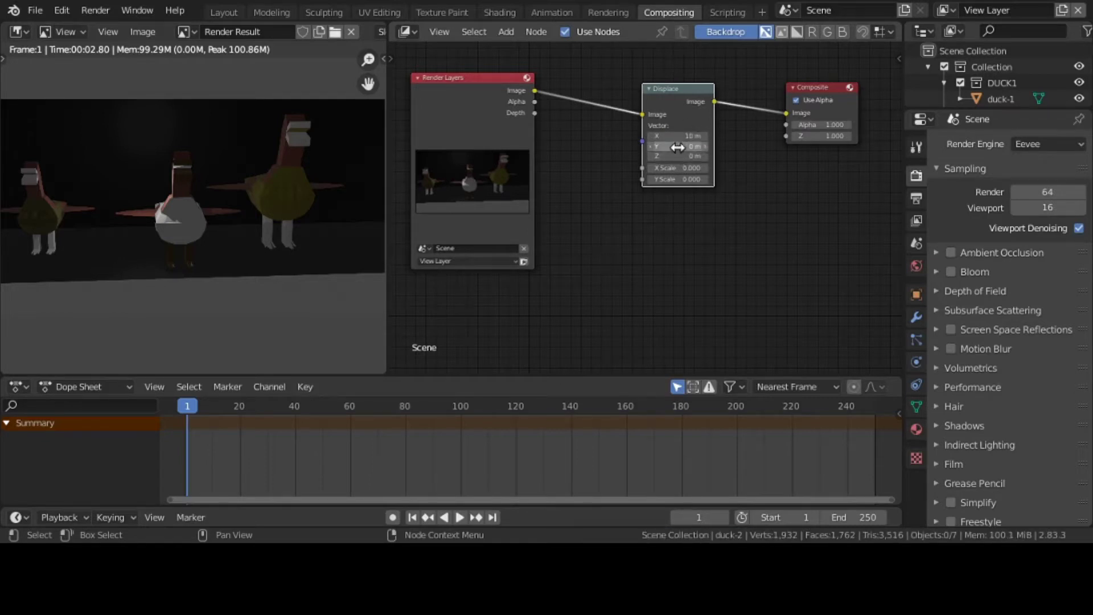
{"action": "left_click", "coordinate": [677, 147]}
{"action": "type", "text": "100"}
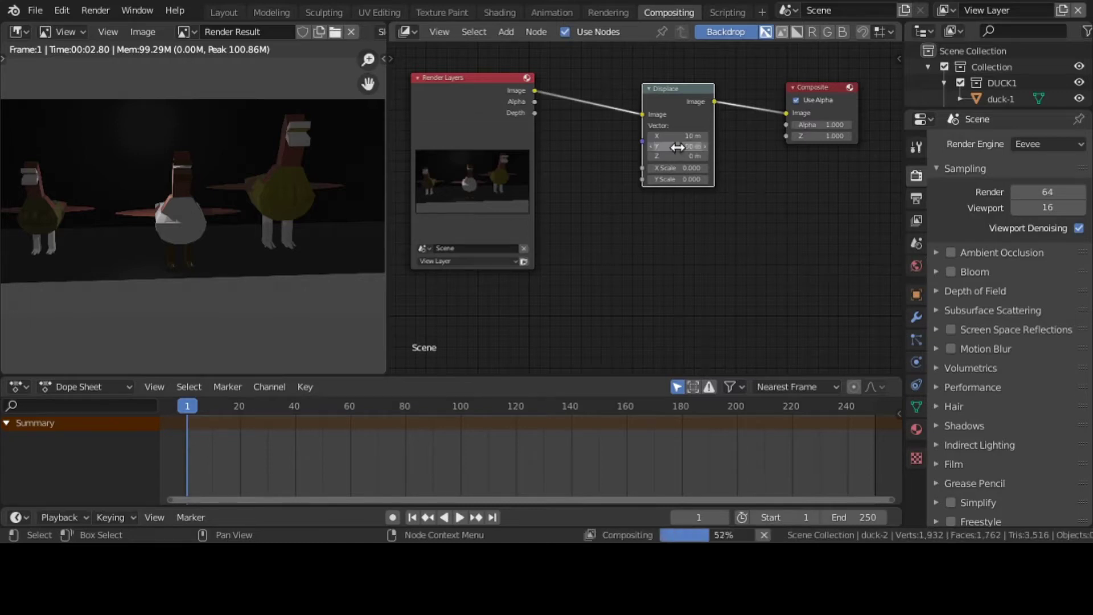
Step: Set the Displace node's vector Z to 100 m and its X Scale to 30
{"action": "key", "text": "Tab"}
{"action": "type", "text": "100"}
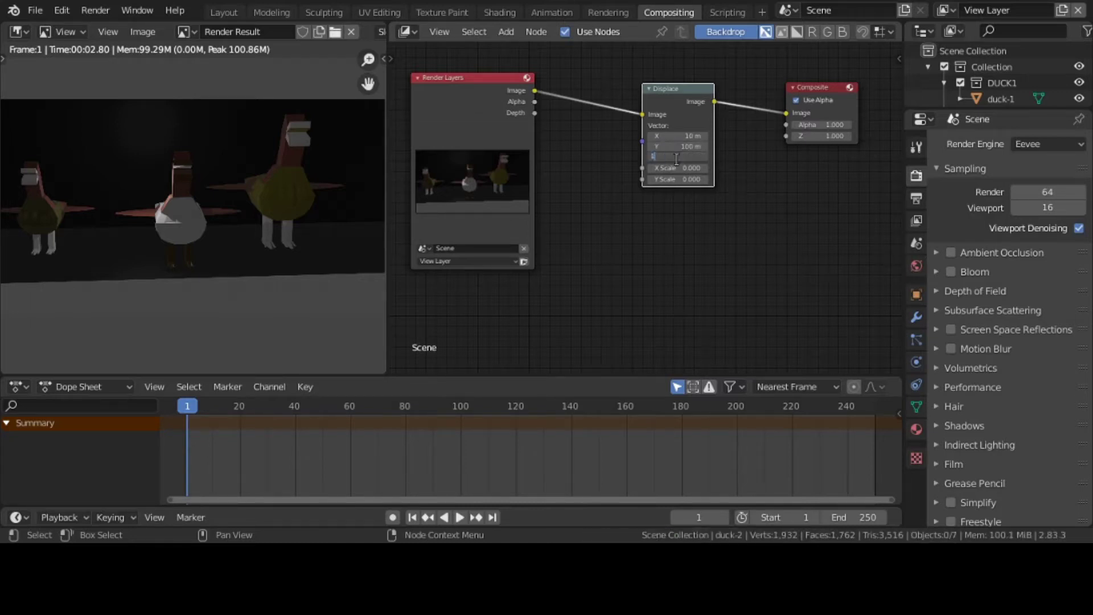
{"action": "key", "text": "Return"}
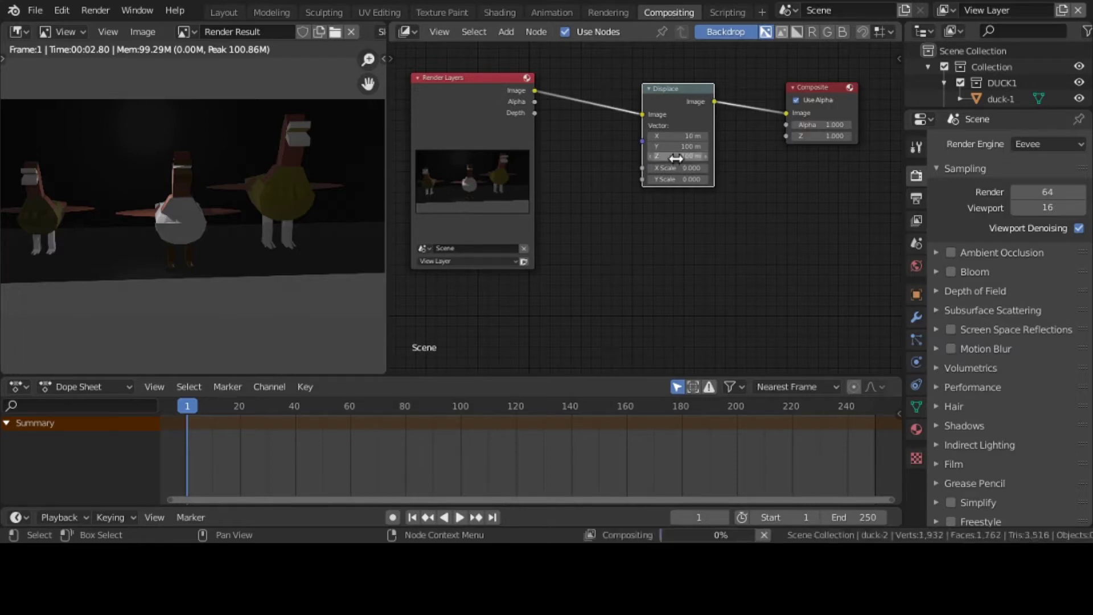
{"action": "left_click", "coordinate": [690, 168]}
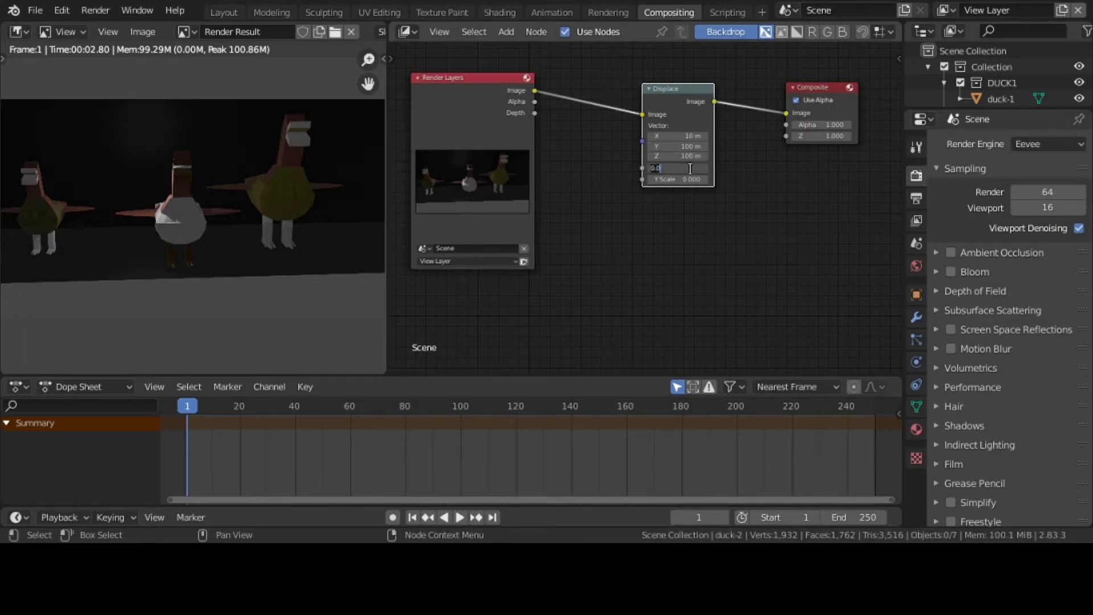
{"action": "type", "text": "30"}
{"action": "key", "text": "Return"}
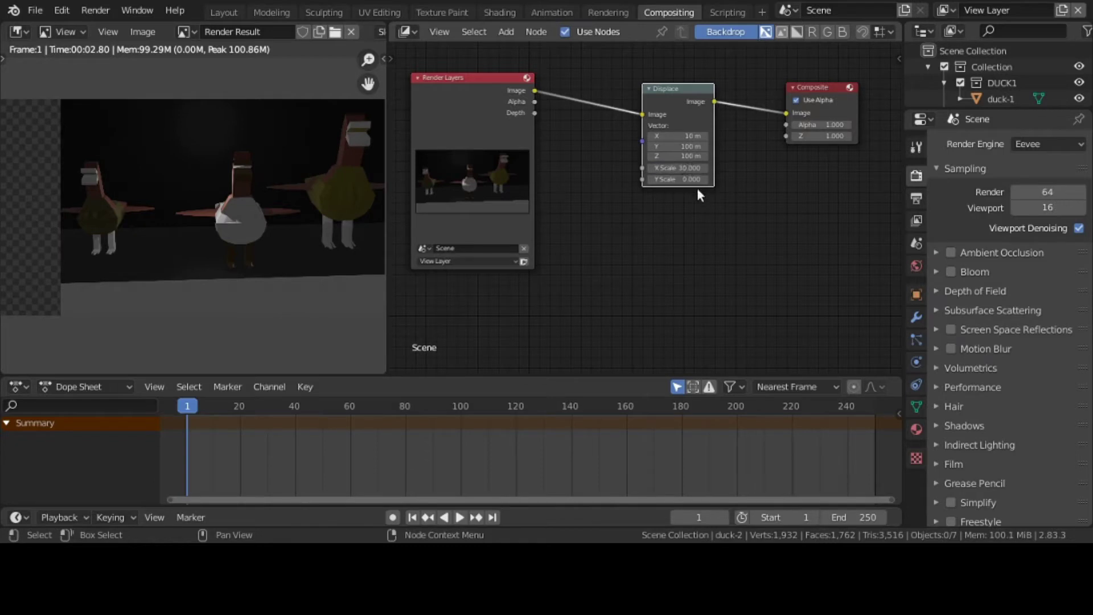
Step: Try Y Scale values of 40 and 30 on the Displace node
{"action": "left_click", "coordinate": [692, 179]}
{"action": "type", "text": "0.0"}
{"action": "key", "text": "Return"}
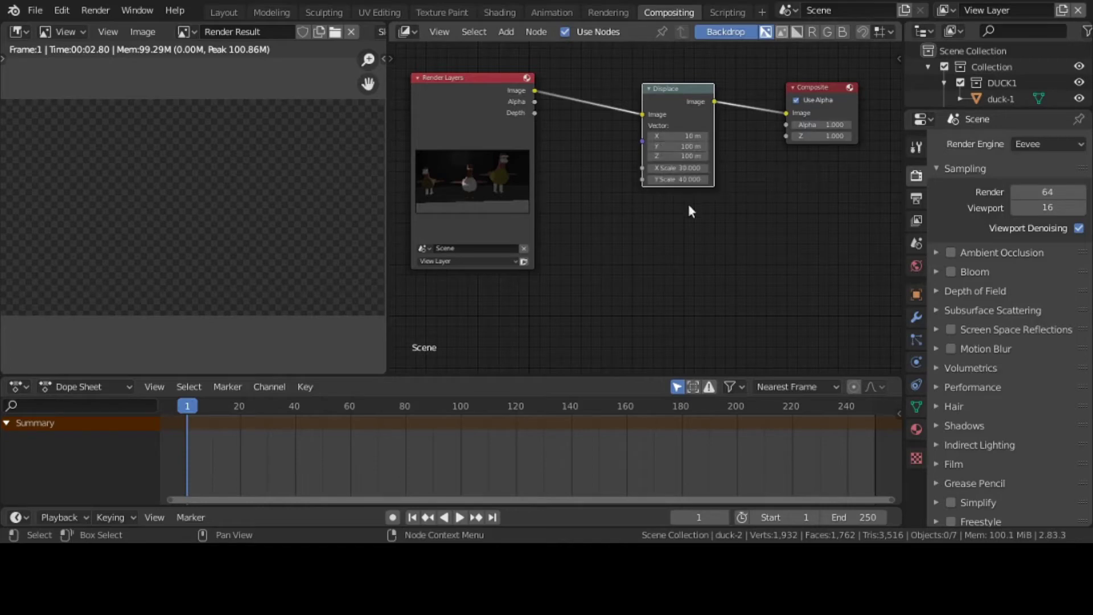
{"action": "left_click", "coordinate": [691, 179]}
{"action": "type", "text": "30"}
{"action": "key", "text": "Return"}
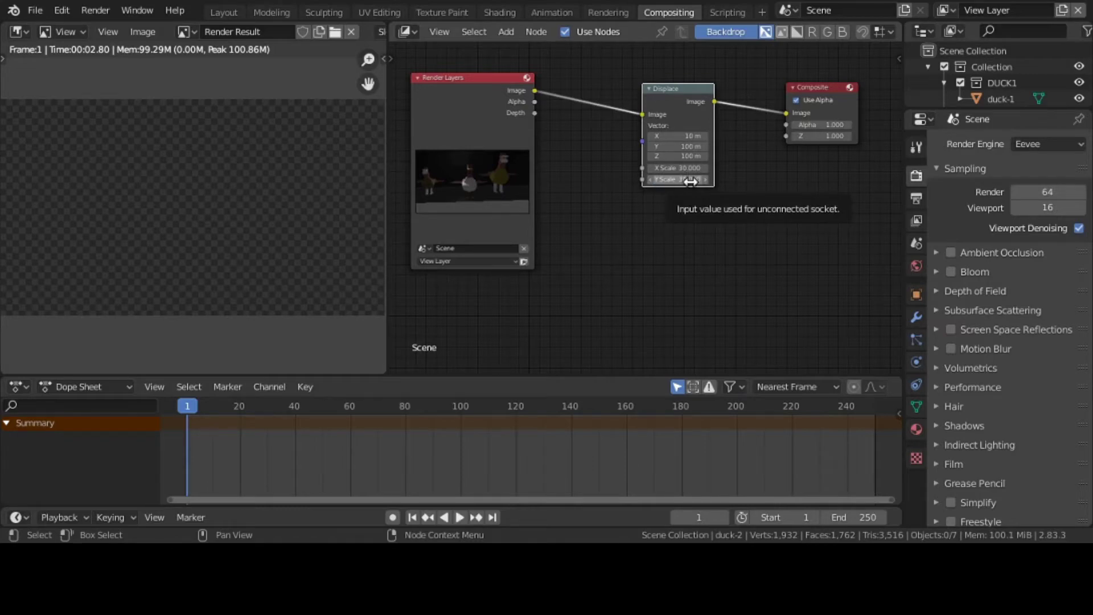
Step: Lower the Displace node's Y Scale to 20 and finally to 10
{"action": "left_click", "coordinate": [690, 179]}
{"action": "type", "text": "20"}
{"action": "key", "text": "Return"}
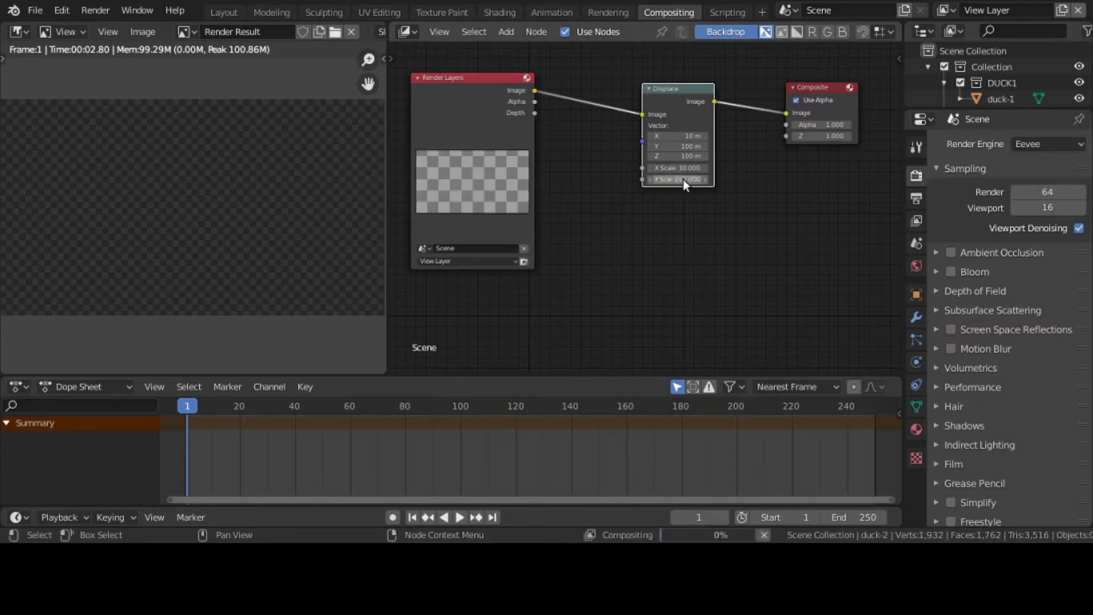
{"action": "left_click", "coordinate": [684, 179]}
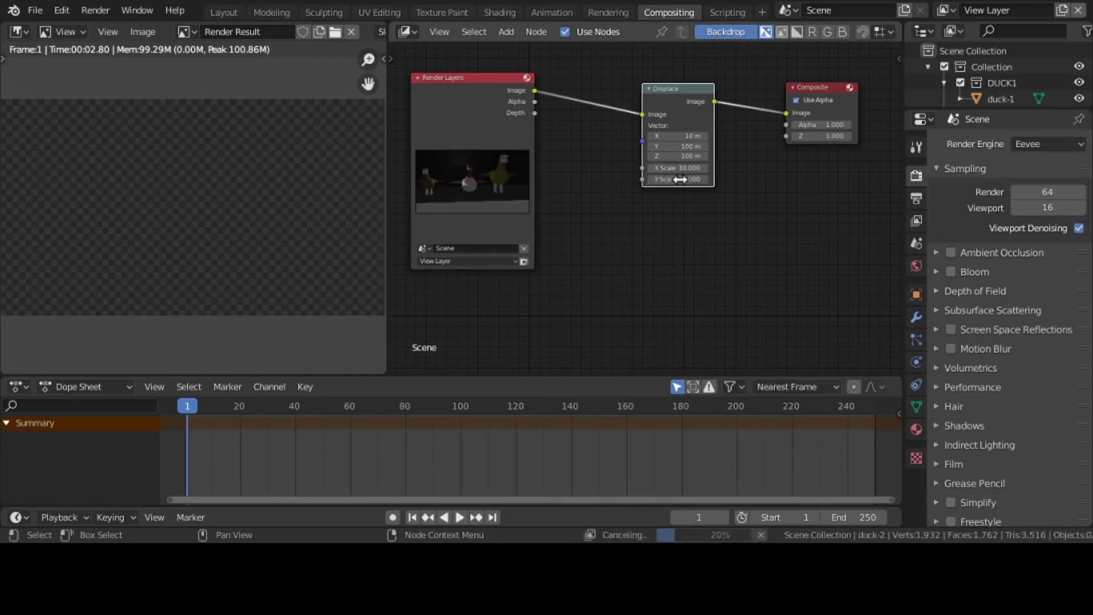
{"action": "type", "text": "20"}
{"action": "key", "text": "Return"}
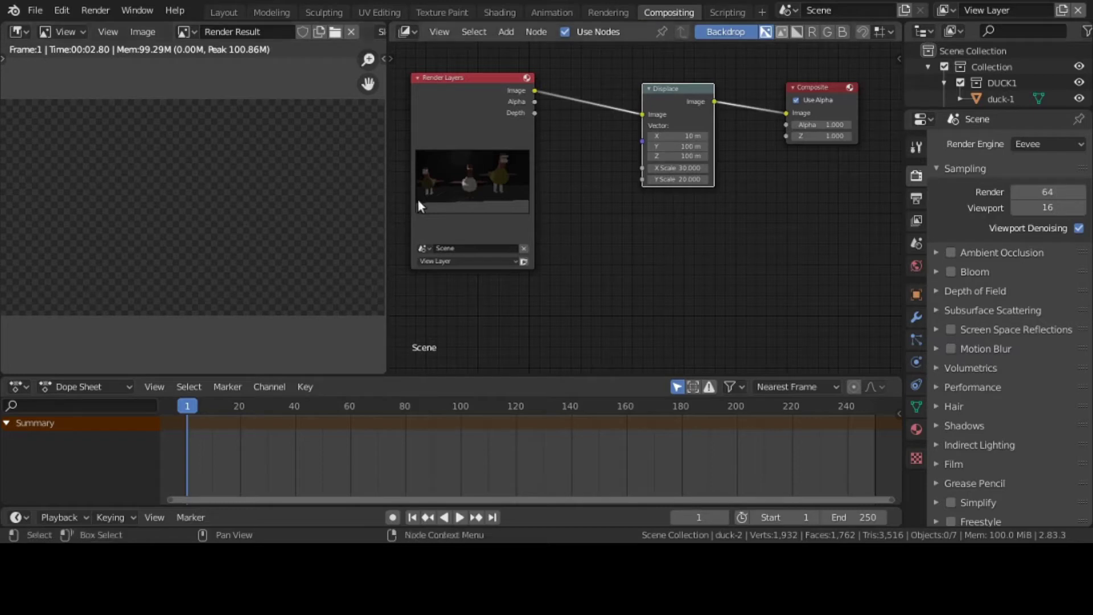
{"action": "left_click", "coordinate": [670, 180]}
{"action": "type", "text": "10"}
{"action": "key", "text": "Return"}
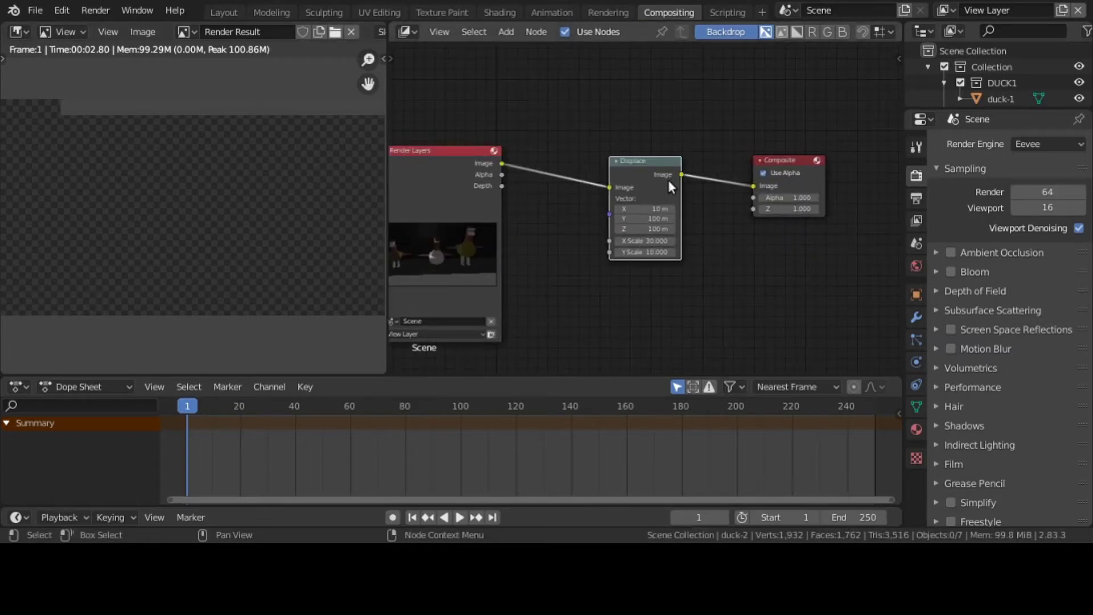
Step: Bring the full Render Layers, Displace and Composite chain back into view in the node editor
{"action": "middle_click_drag", "start_coordinate": [667, 179], "coordinate": [719, 94]}
{"action": "middle_click_drag", "start_coordinate": [652, 141], "coordinate": [712, 99]}
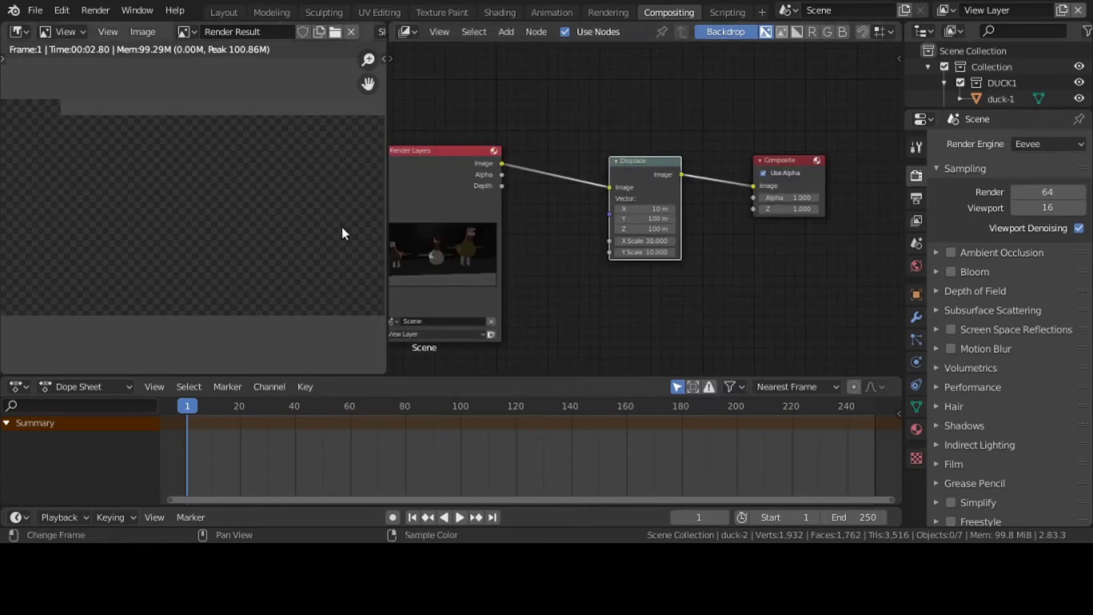
{"action": "middle_click_drag", "start_coordinate": [394, 237], "coordinate": [529, 178]}
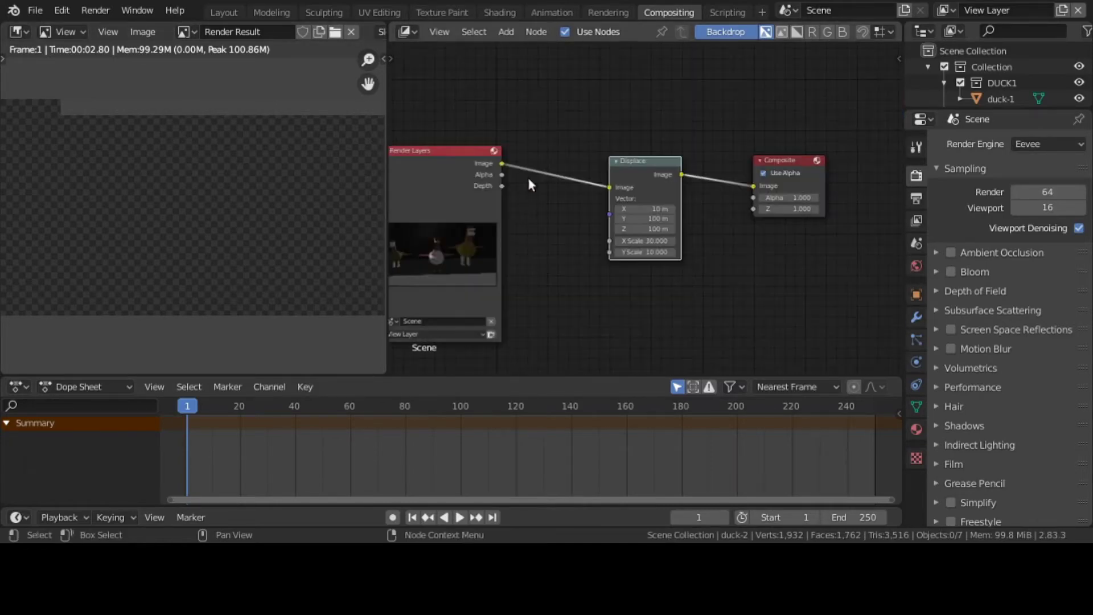
{"action": "left_click", "coordinate": [476, 158]}
{"action": "key", "text": "KP_Decimal"}
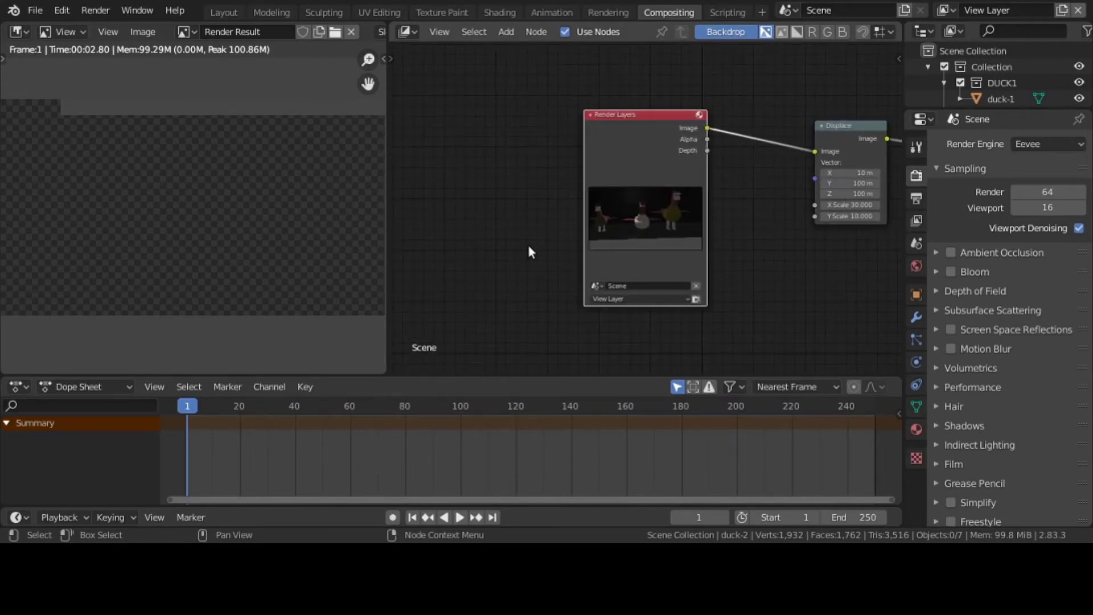
{"action": "middle_click_drag", "start_coordinate": [527, 244], "coordinate": [395, 248]}
{"action": "key", "text": "KP_Decimal"}
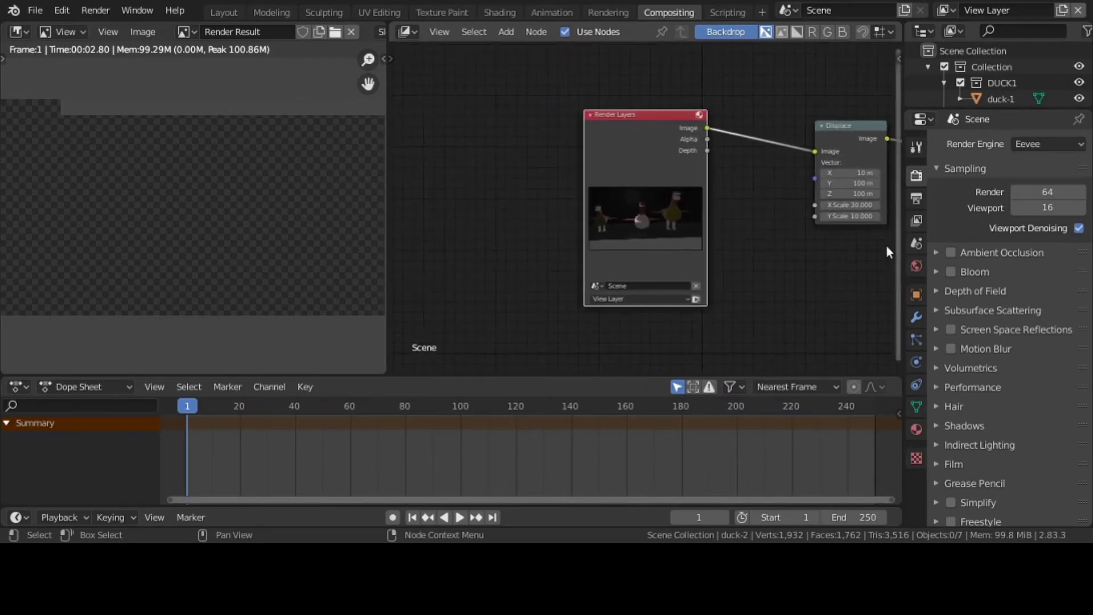
{"action": "middle_click_drag", "start_coordinate": [886, 246], "coordinate": [756, 244]}
{"action": "key", "text": "KP_Decimal"}
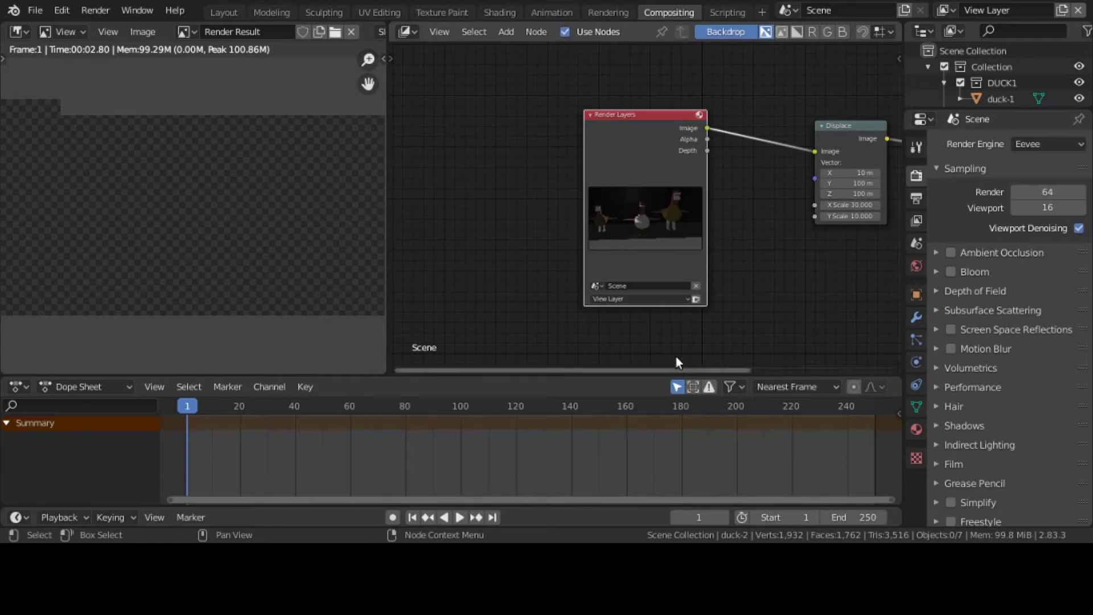
{"action": "left_click_drag", "start_coordinate": [671, 370], "coordinate": [796, 366]}
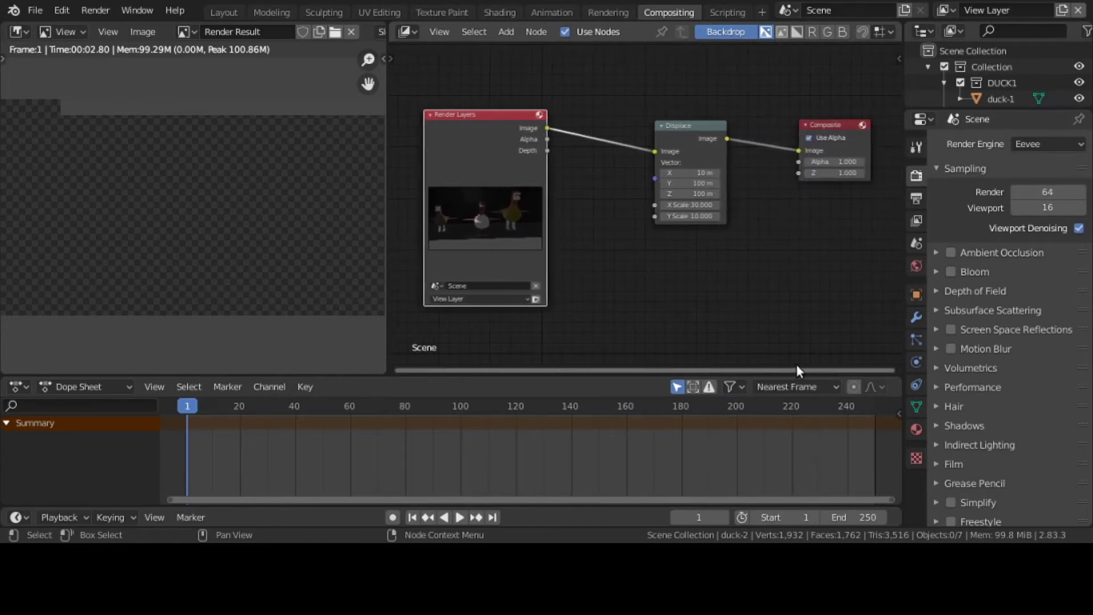
{"action": "key", "text": "KP_Decimal"}
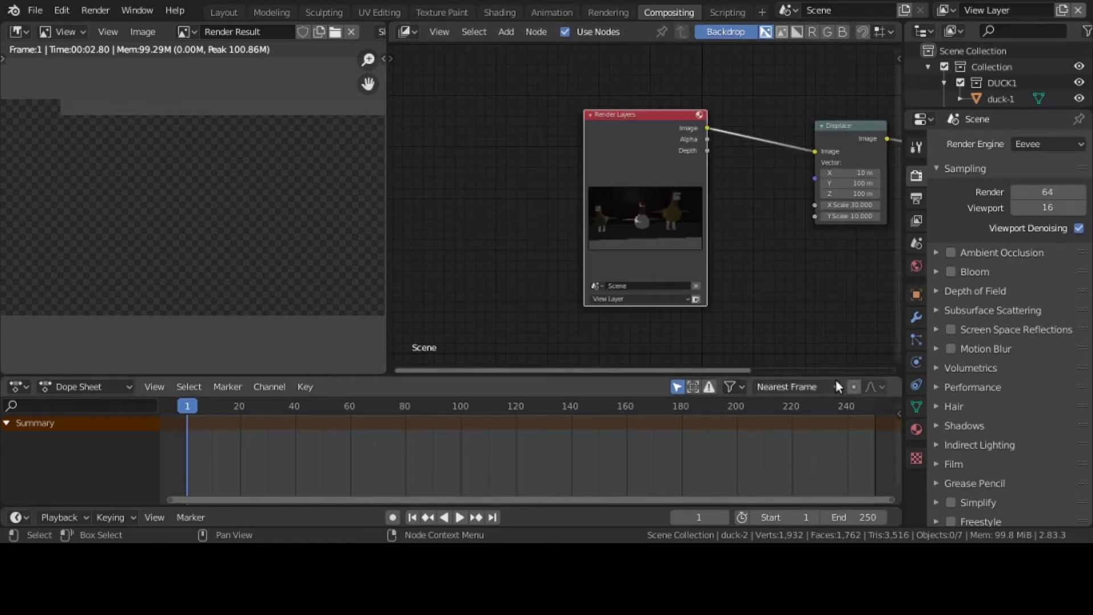
{"action": "left_click", "coordinate": [722, 367]}
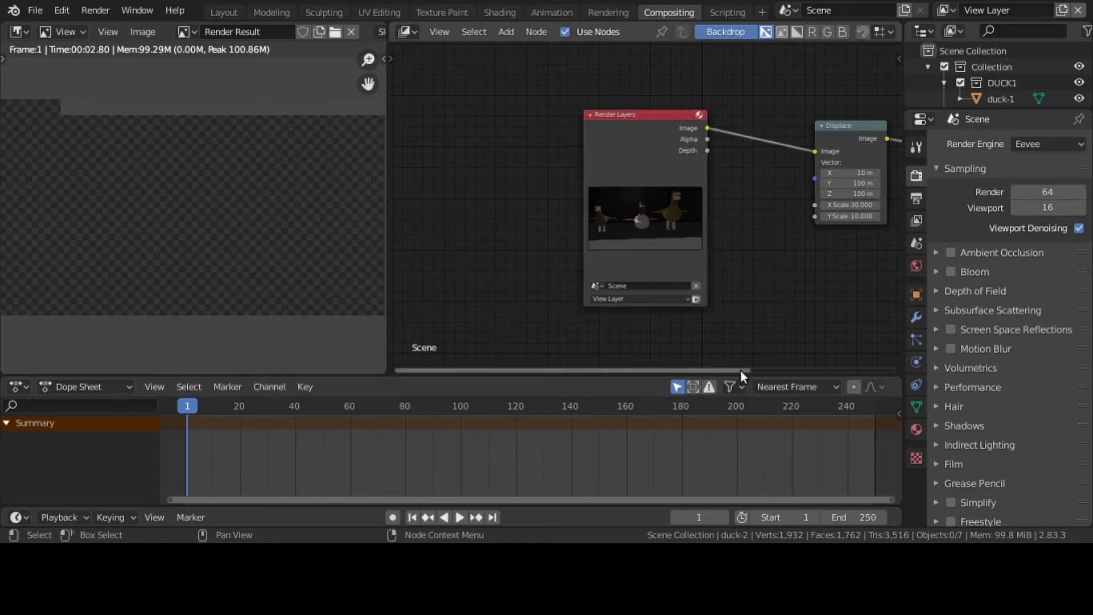
{"action": "left_click_drag", "start_coordinate": [740, 370], "coordinate": [814, 367]}
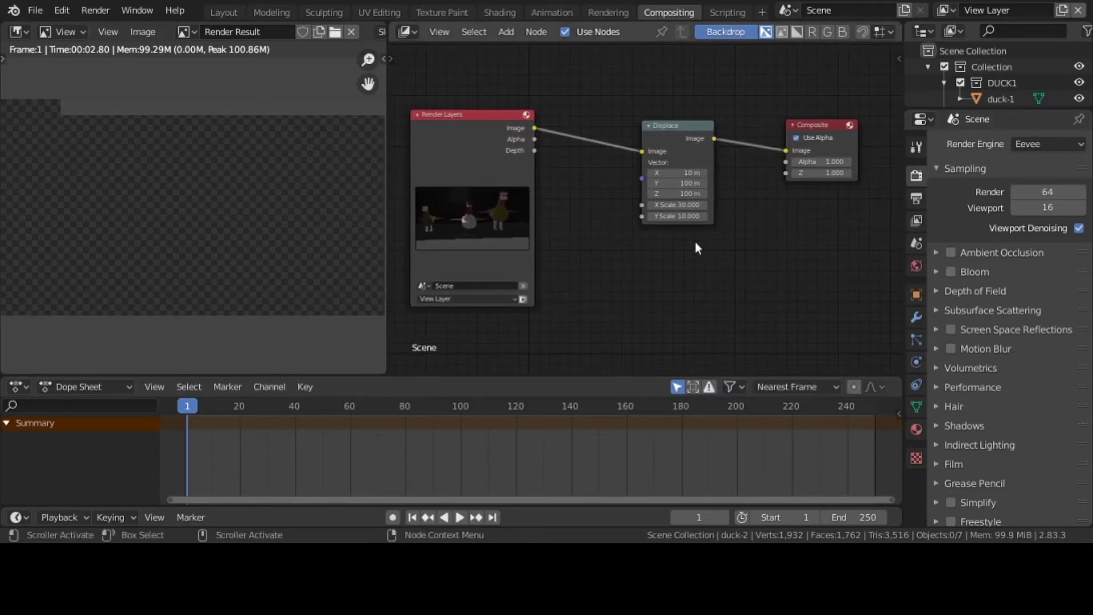
Step: Set the Displace node's X Scale to 20
{"action": "left_click", "coordinate": [701, 204]}
{"action": "type", "text": "----------------------"}
{"action": "type", "text": "-"}
{"action": "type", "text": "2"}
{"action": "key", "text": "BackSpace"}
{"action": "key", "text": "BackSpace"}
{"action": "double_click", "coordinate": [696, 208]}
{"action": "key", "text": "BackSpace"}
{"action": "key", "text": "BackSpace"}
{"action": "key", "text": "BackSpace"}
{"action": "type", "text": "20"}
{"action": "key", "text": "Return"}
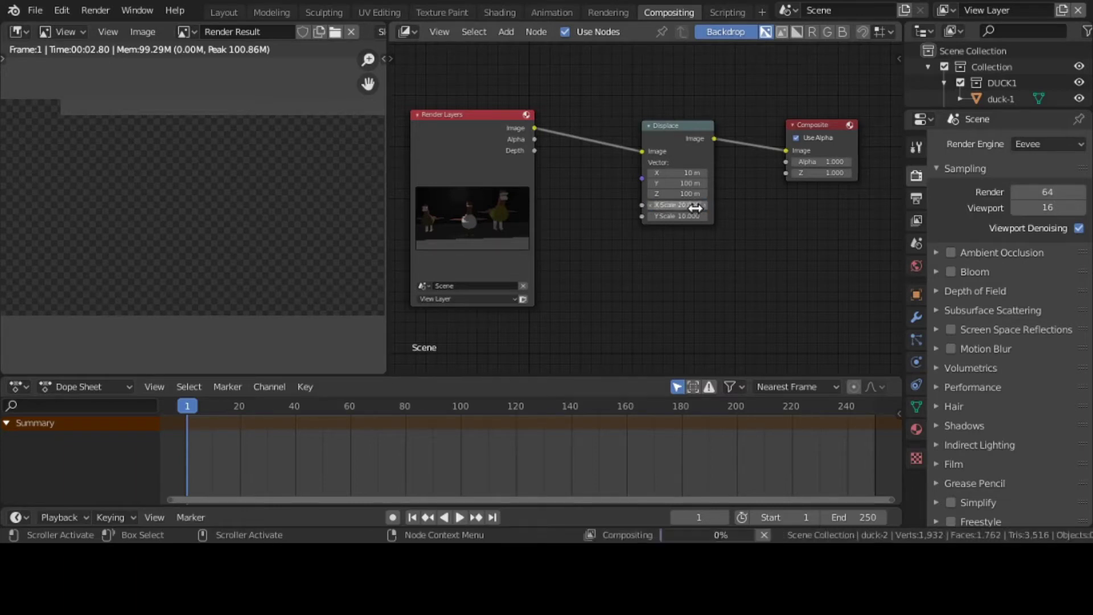
Step: Set the Displace node's vector to 50 m in both Z and Y
{"action": "left_click", "coordinate": [691, 194]}
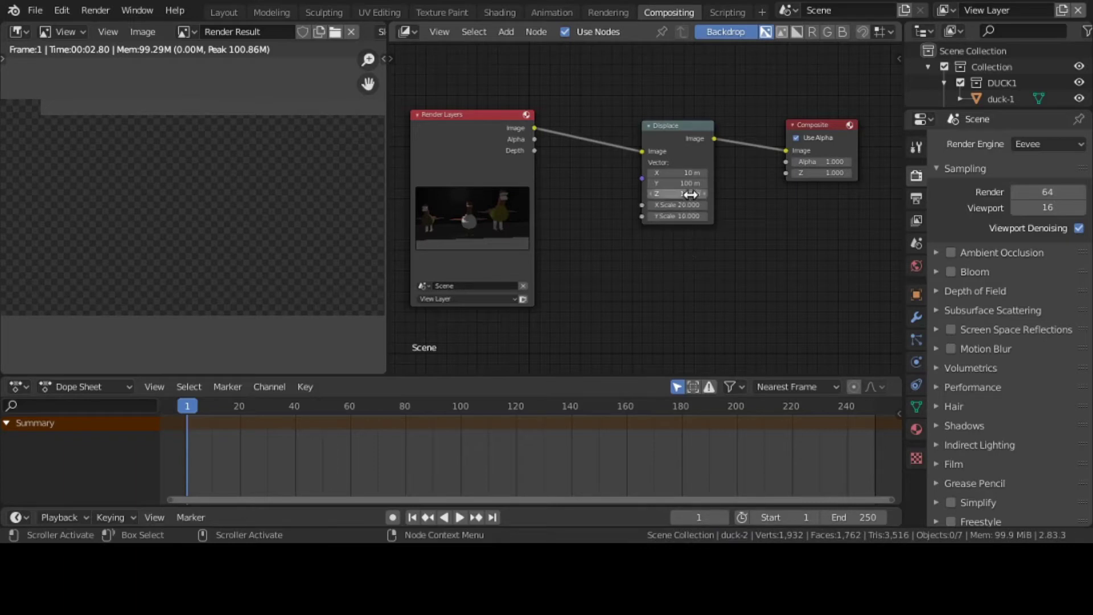
{"action": "type", "text": "50"}
{"action": "key", "text": "Return"}
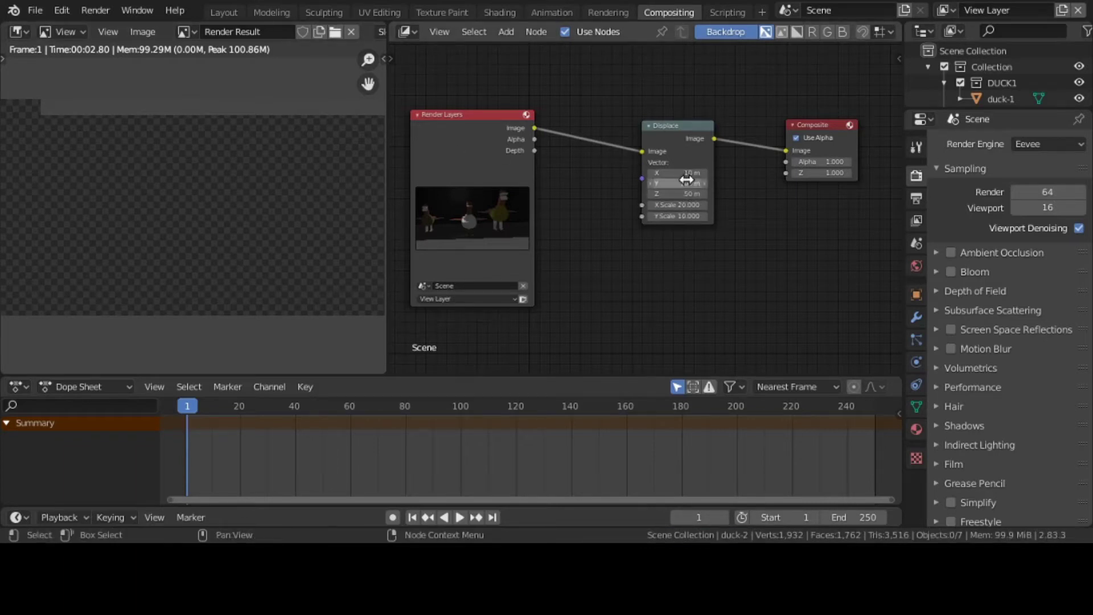
{"action": "left_click", "coordinate": [686, 181]}
{"action": "type", "text": "50"}
{"action": "key", "text": "Return"}
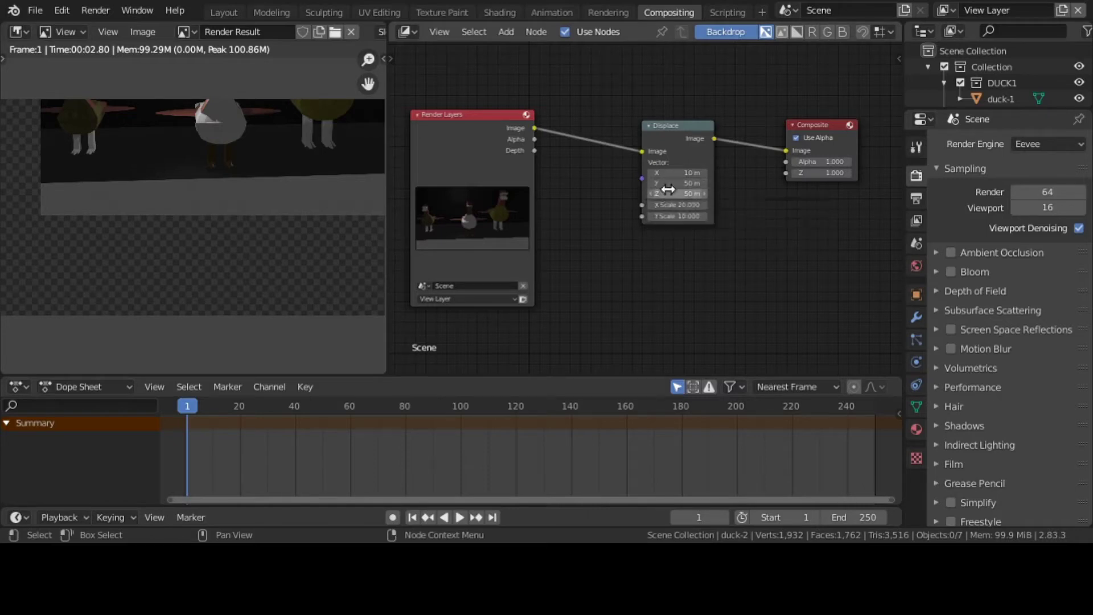
Step: Lower the Displace node's vector Y to 40 m and on to 30 m
{"action": "left_click", "coordinate": [670, 183]}
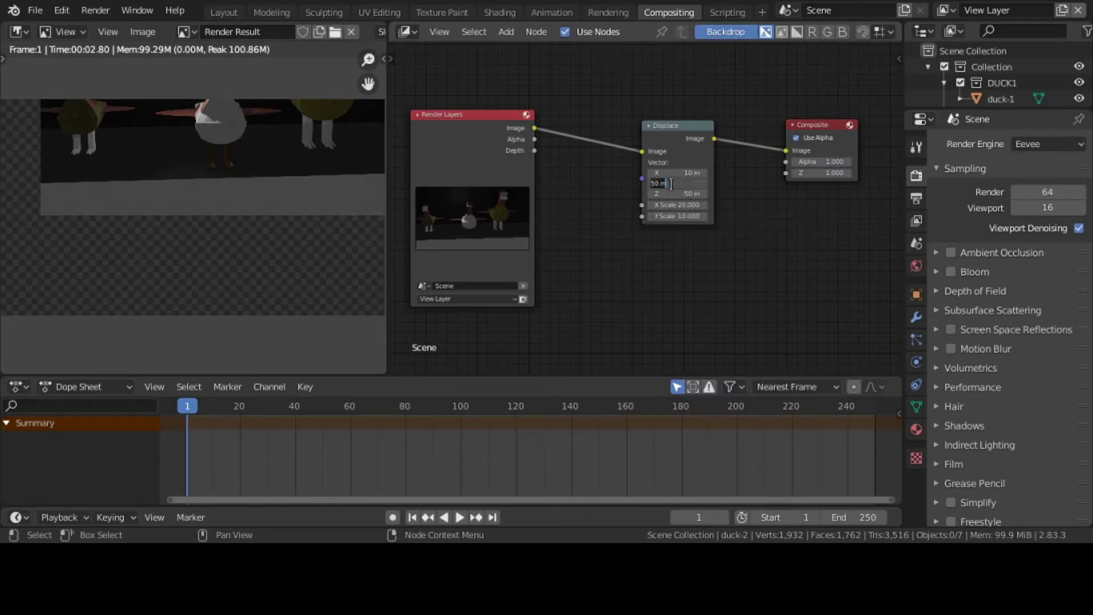
{"action": "type", "text": "40"}
{"action": "key", "text": "Return"}
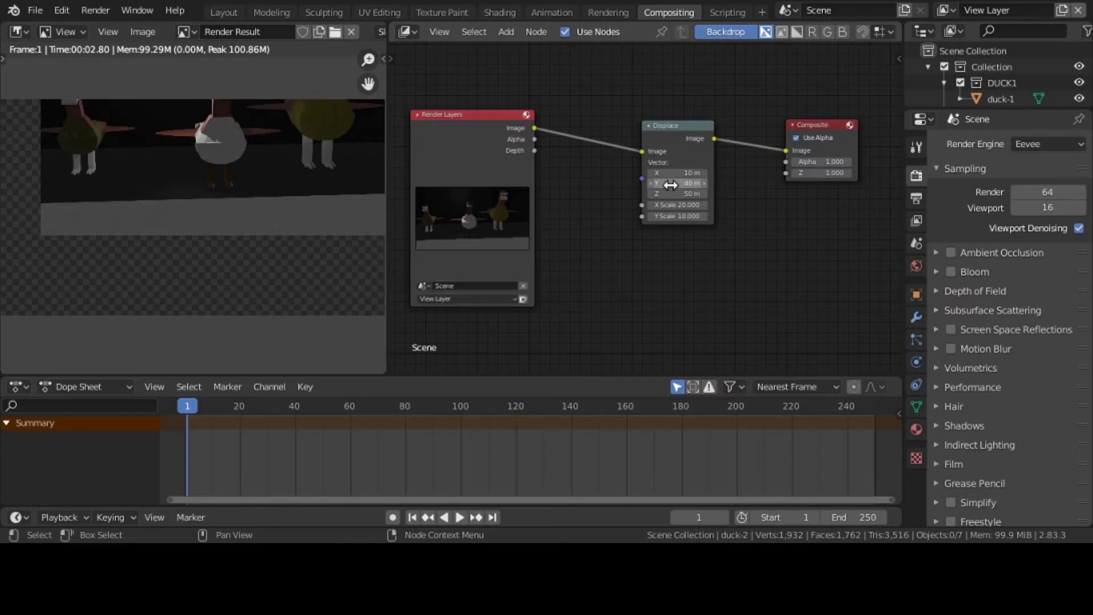
{"action": "left_click", "coordinate": [671, 184]}
{"action": "type", "text": "30"}
{"action": "key", "text": "Return"}
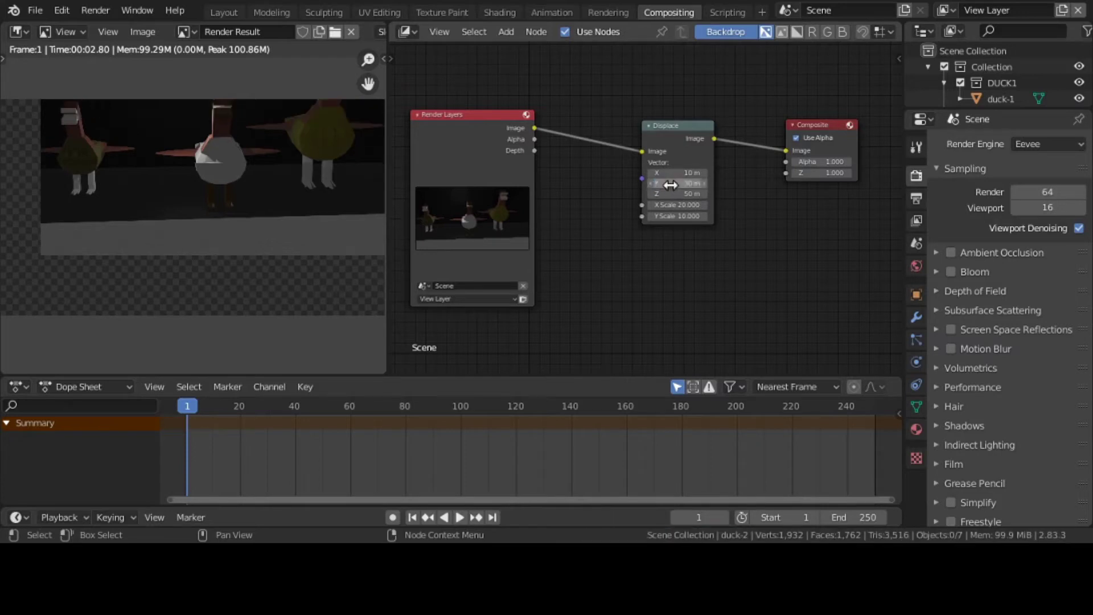
{"action": "left_click", "coordinate": [670, 184]}
{"action": "key", "text": "Return"}
{"action": "left_click", "coordinate": [499, 31]}
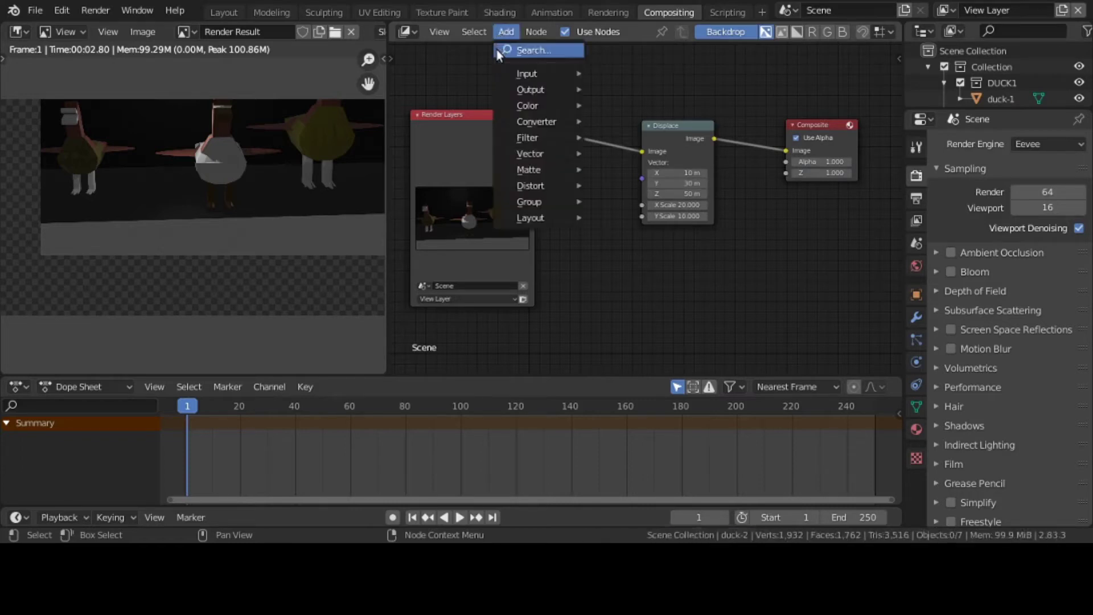
{"action": "mouse_move", "coordinate": [527, 139]}
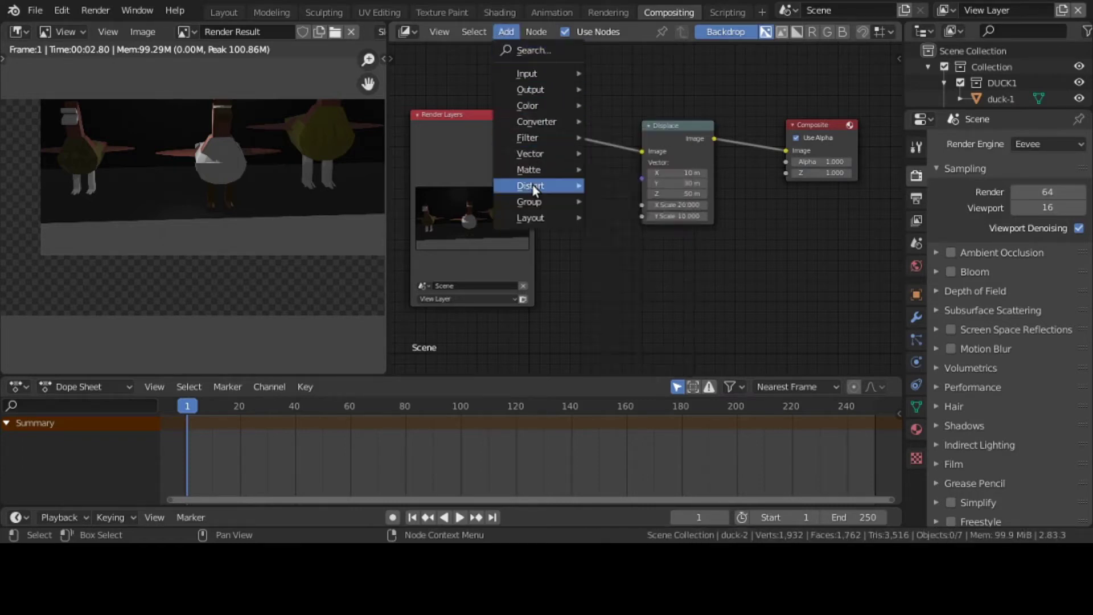
{"action": "mouse_move", "coordinate": [535, 188]}
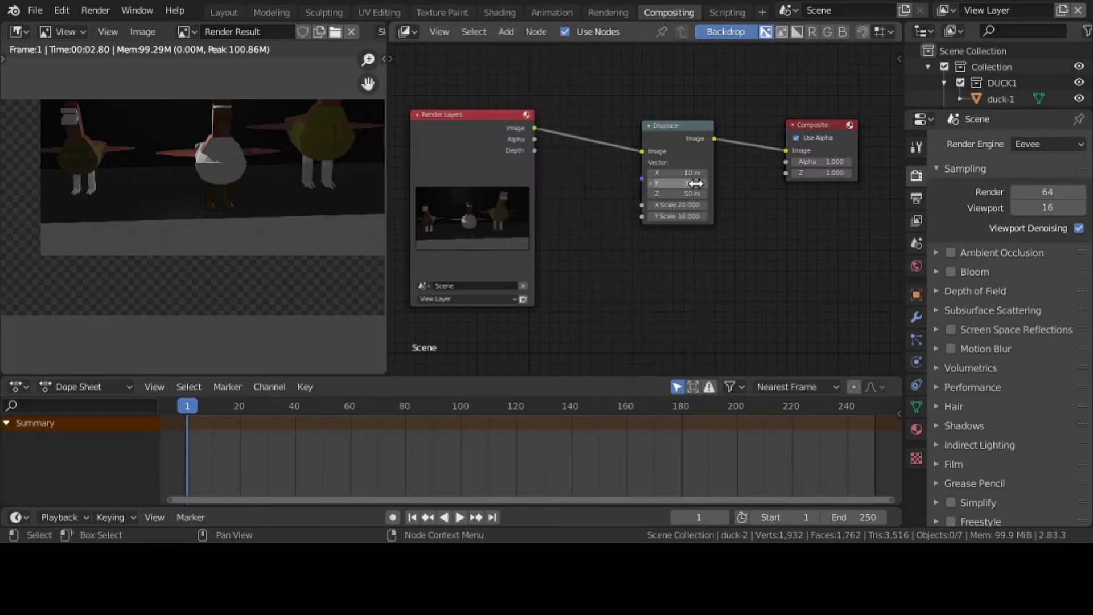
Step: Reduce the Displace node's vector Y in stages to 20 m, 10 m and finally 0 m
{"action": "left_click", "coordinate": [697, 183]}
{"action": "type", "text": "20"}
{"action": "key", "text": "Return"}
{"action": "left_click", "coordinate": [696, 183]}
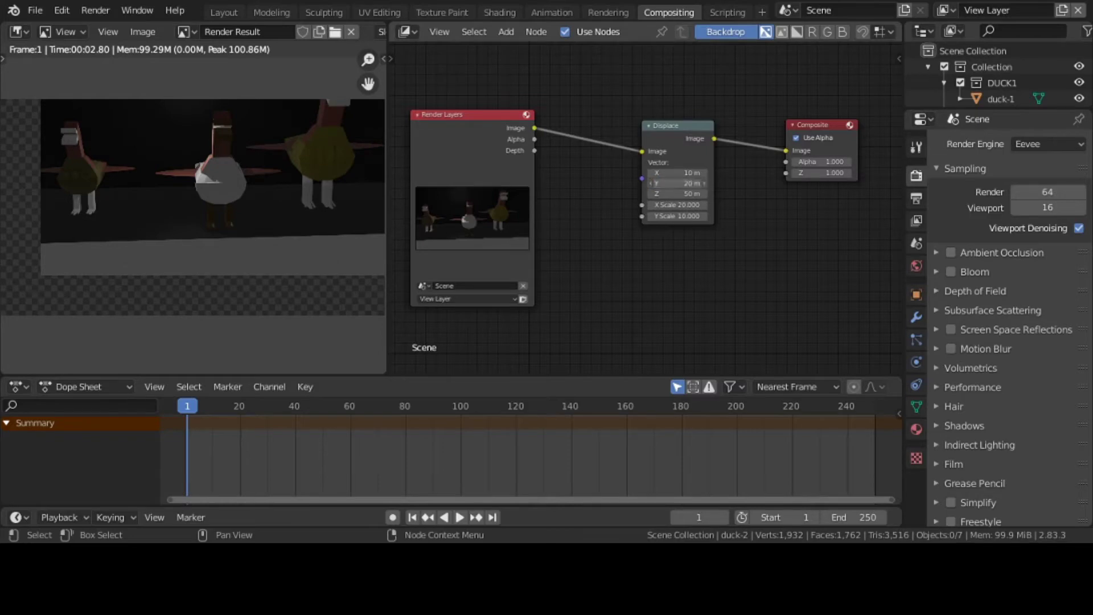
{"action": "type", "text": "10"}
{"action": "key", "text": "Return"}
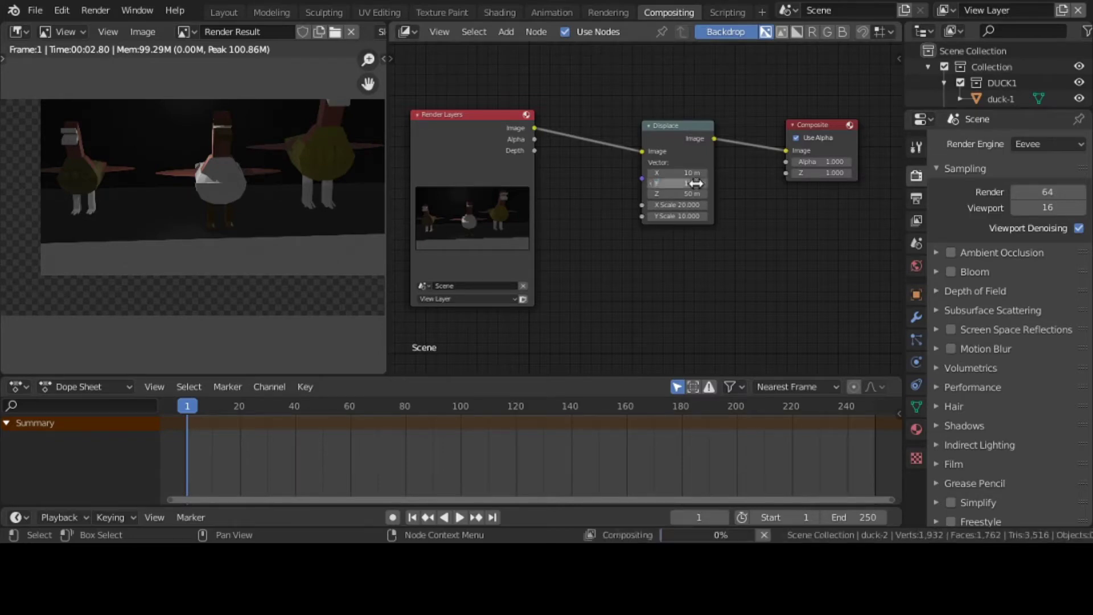
{"action": "left_click", "coordinate": [695, 184]}
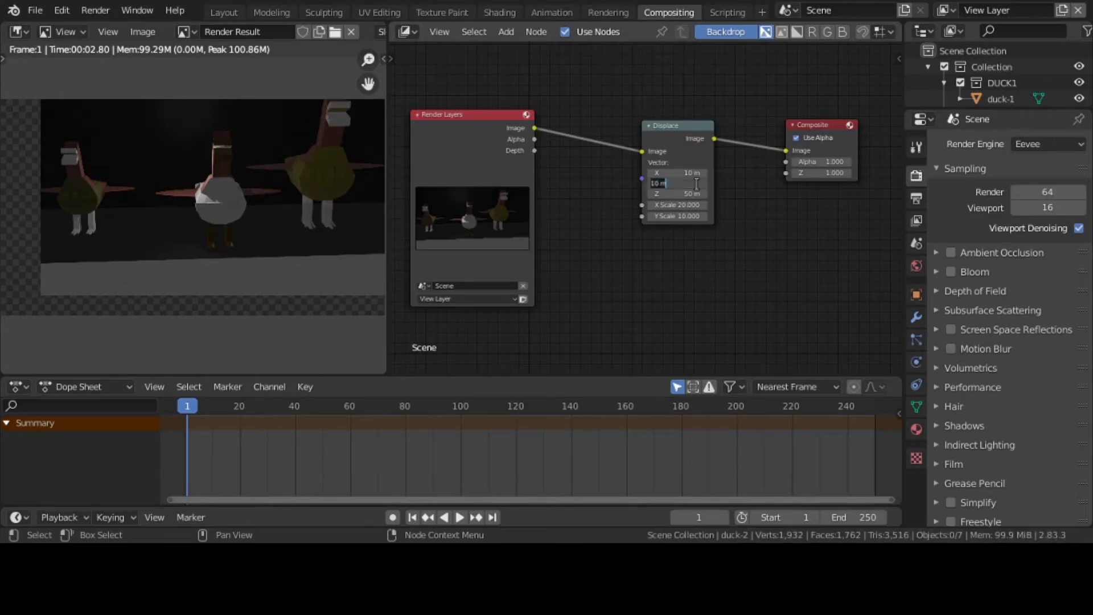
{"action": "type", "text": "0"}
{"action": "key", "text": "Return"}
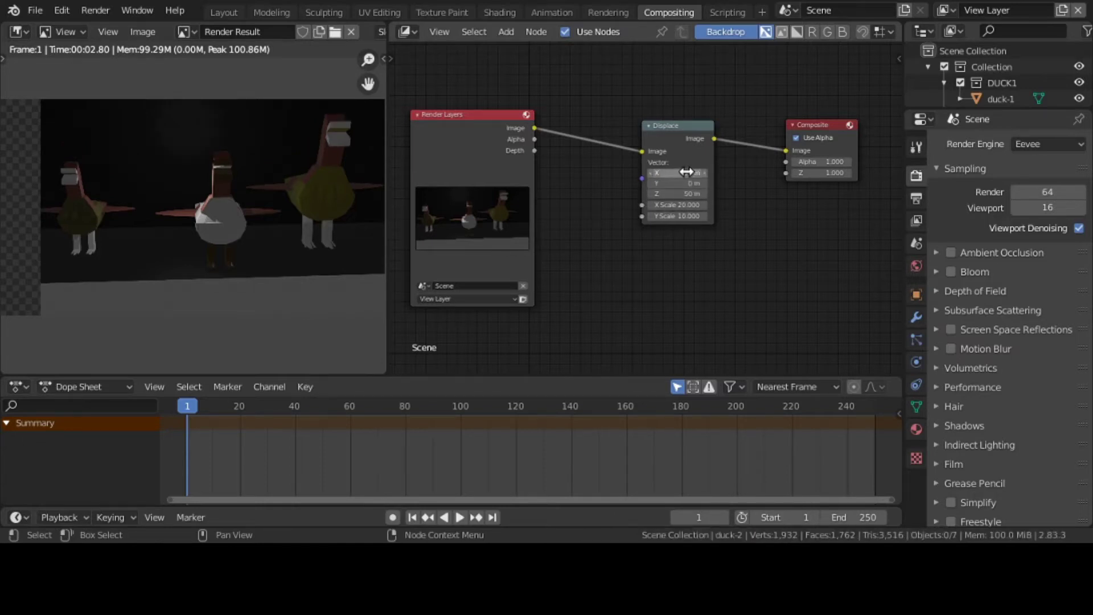
Step: Reduce the Displace node's vector X in two stages until the rendered image has no horizontal offset
{"action": "left_click", "coordinate": [687, 172]}
{"action": "key", "text": "Return"}
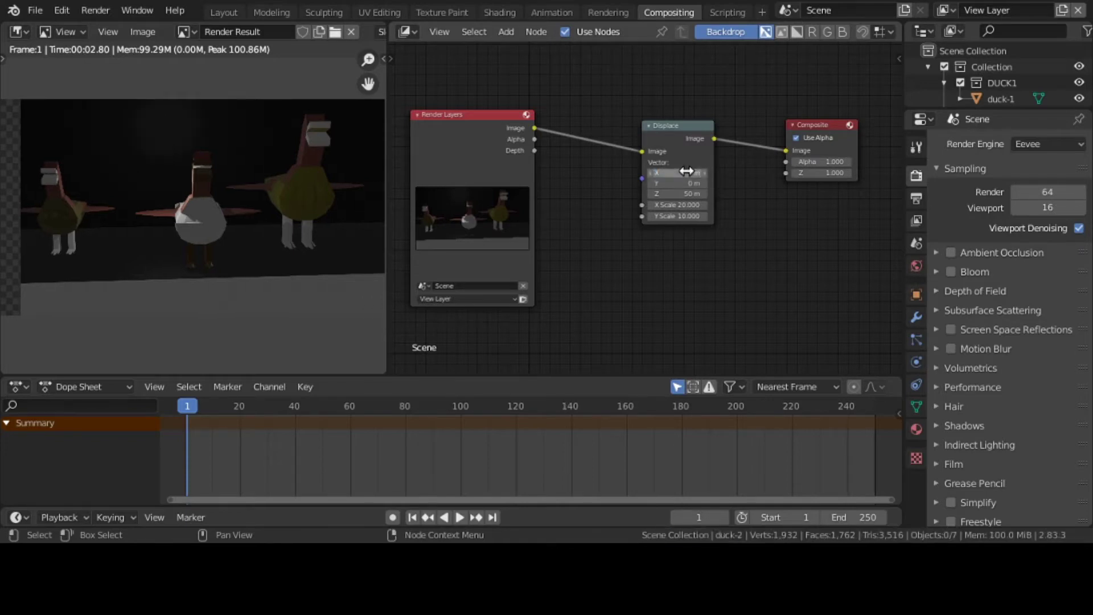
{"action": "left_click", "coordinate": [686, 171]}
{"action": "key", "text": "Return"}
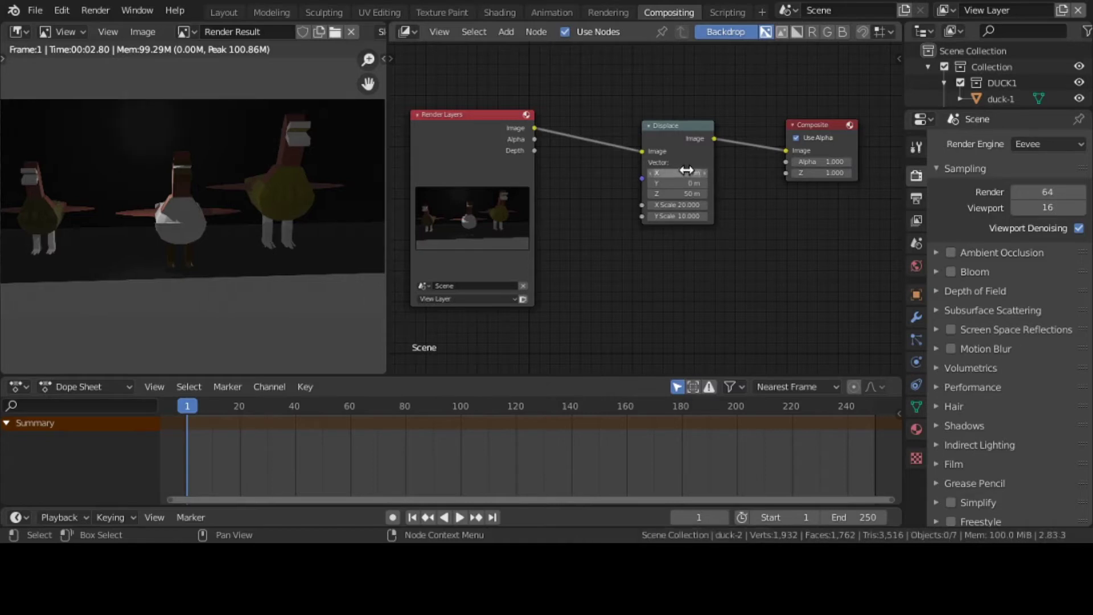
Step: Try a different X Scale and a Y Scale of 50 on the Displace node
{"action": "left_click", "coordinate": [675, 207]}
{"action": "key", "text": "Return"}
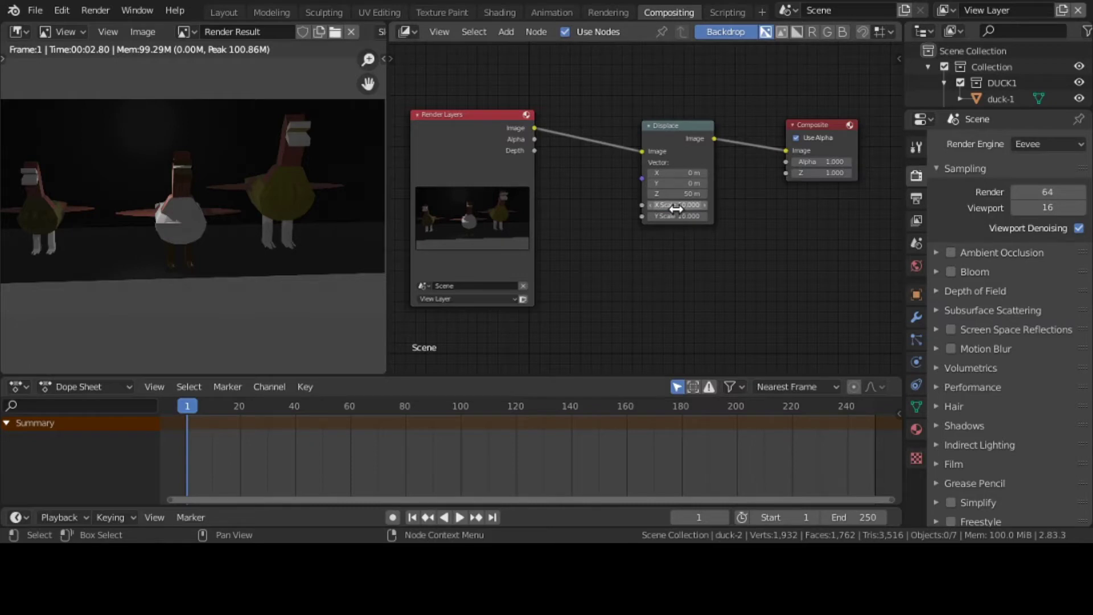
{"action": "left_click", "coordinate": [688, 216]}
{"action": "type", "text": "50"}
{"action": "key", "text": "Return"}
Step: Reset the Displace node's Y Scale, X Scale and vector Z to 0
{"action": "left_click", "coordinate": [688, 215]}
{"action": "type", "text": "0"}
{"action": "left_click", "coordinate": [691, 202]}
{"action": "type", "text": "0"}
{"action": "key", "text": "Return"}
{"action": "left_click", "coordinate": [690, 195]}
{"action": "type", "text": "0"}
{"action": "key", "text": "Return"}
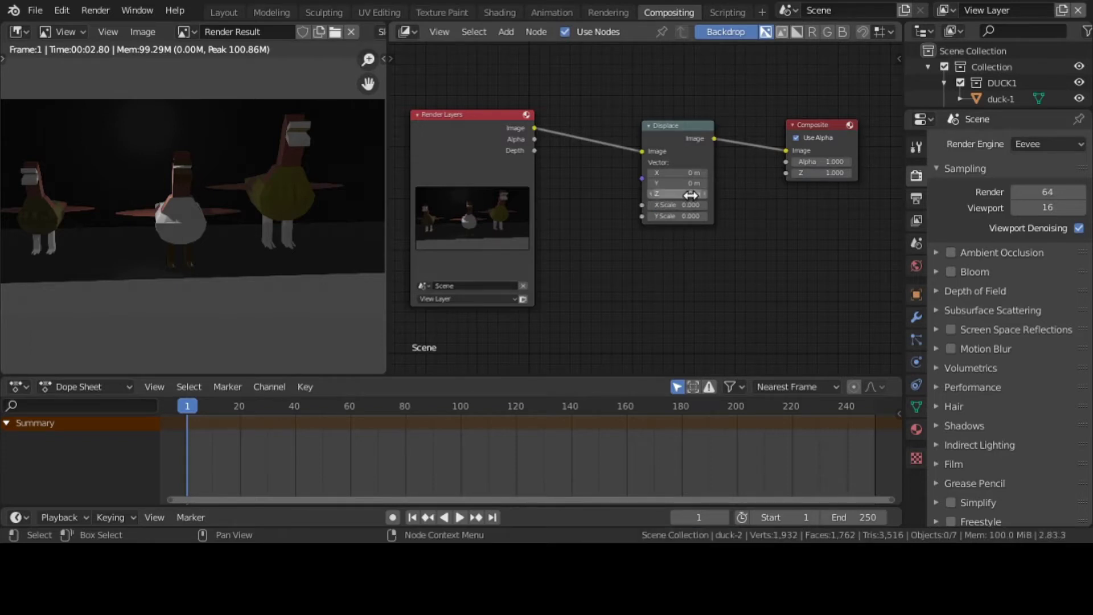
Step: Add a Texture input node beside the Displace node and connect its Color output to the Displace node's Vector input
{"action": "left_click_drag", "start_coordinate": [679, 124], "coordinate": [672, 87]}
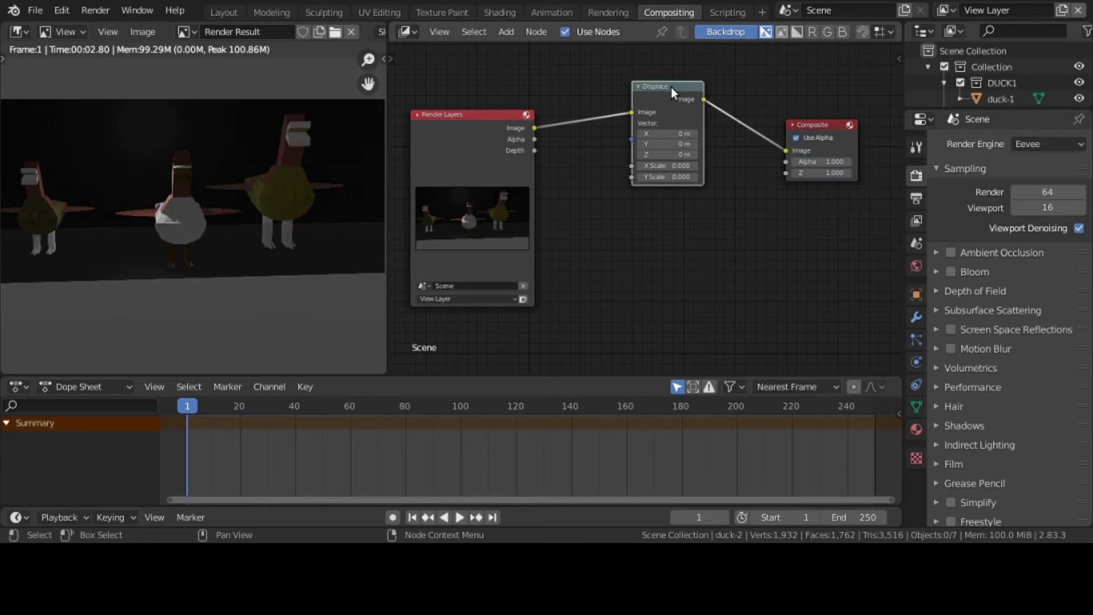
{"action": "left_click_drag", "start_coordinate": [671, 87], "coordinate": [672, 80]}
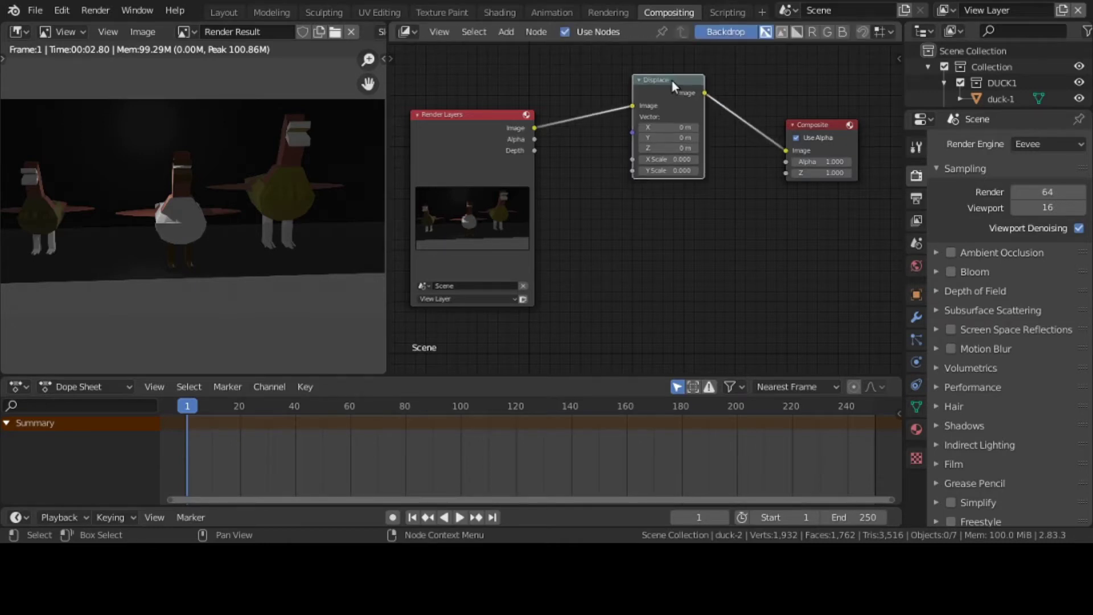
{"action": "left_click", "coordinate": [507, 32]}
{"action": "mouse_move", "coordinate": [513, 71]}
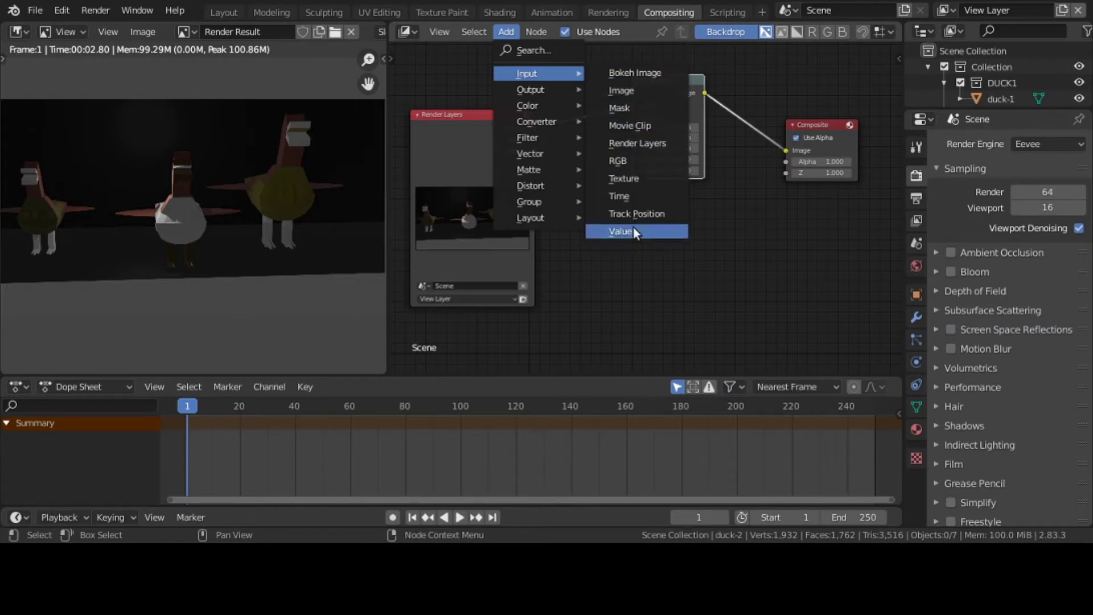
{"action": "left_click", "coordinate": [638, 183]}
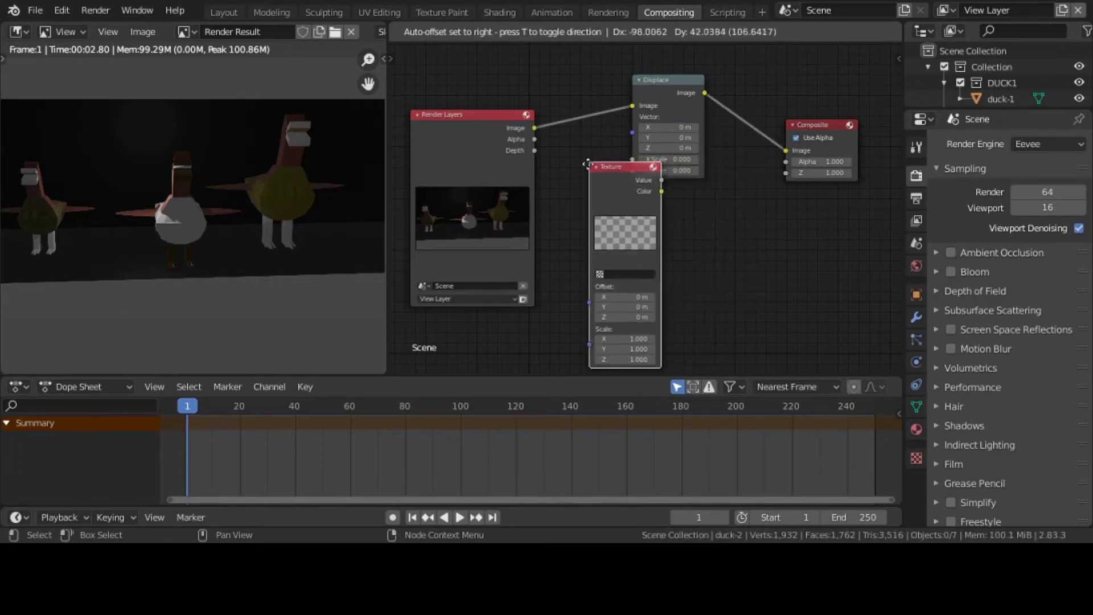
{"action": "left_click", "coordinate": [569, 173]}
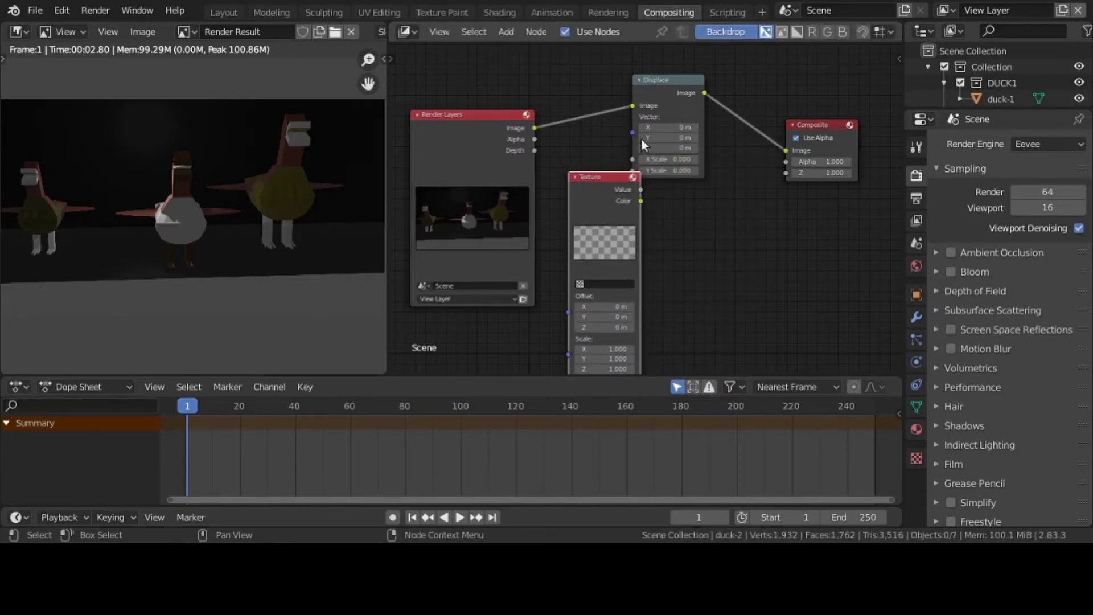
{"action": "left_click_drag", "start_coordinate": [681, 79], "coordinate": [765, 79]}
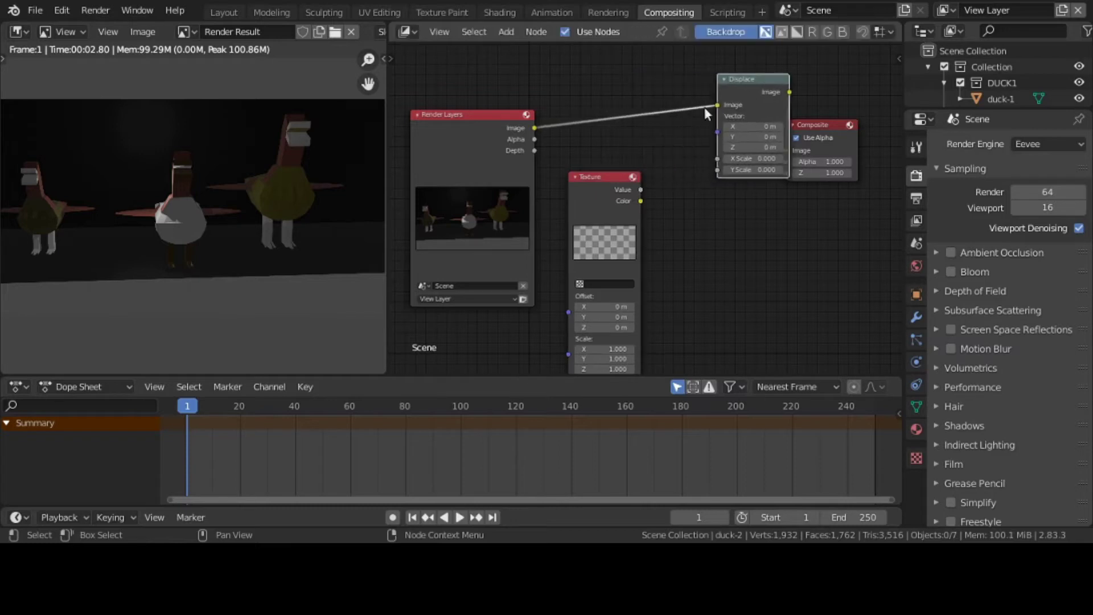
{"action": "left_click_drag", "start_coordinate": [621, 179], "coordinate": [717, 129]}
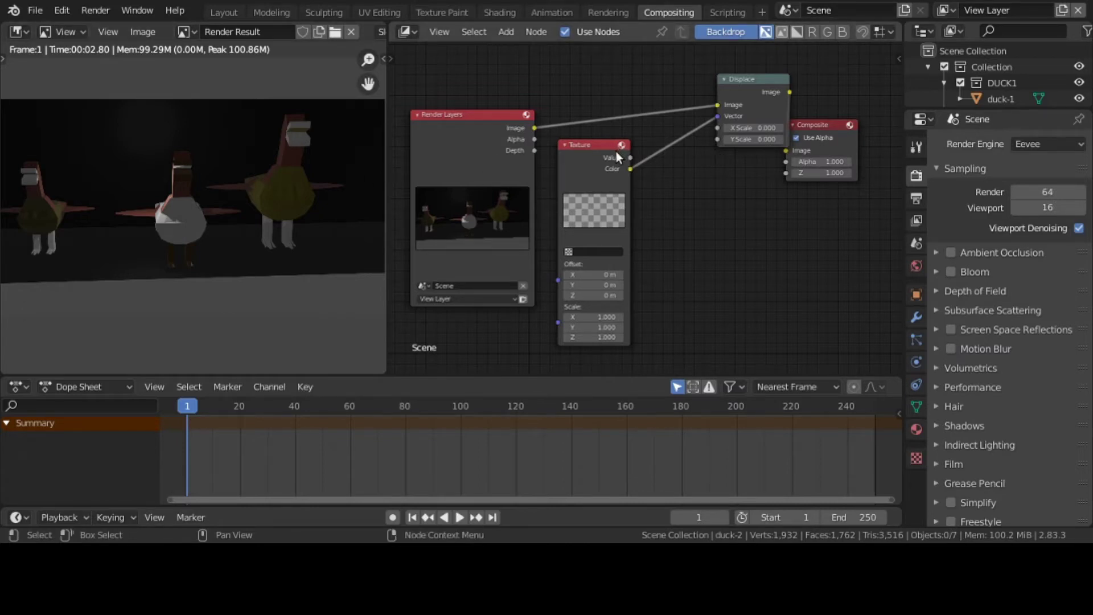
Step: Create a new texture in the texture properties and name it MyTexture
{"action": "left_click", "coordinate": [915, 459]}
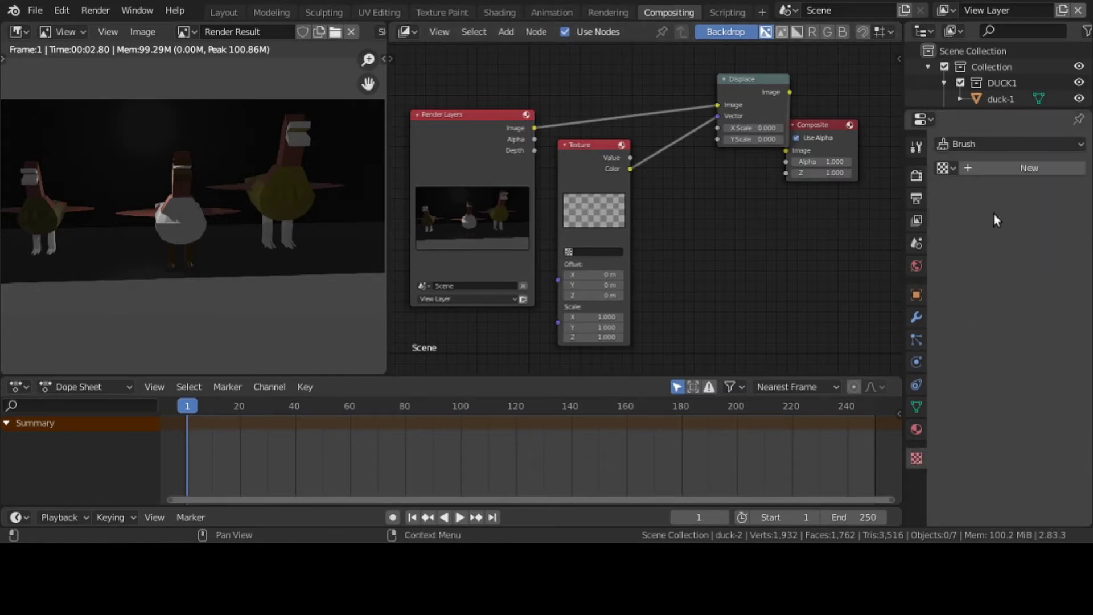
{"action": "left_click", "coordinate": [1030, 168]}
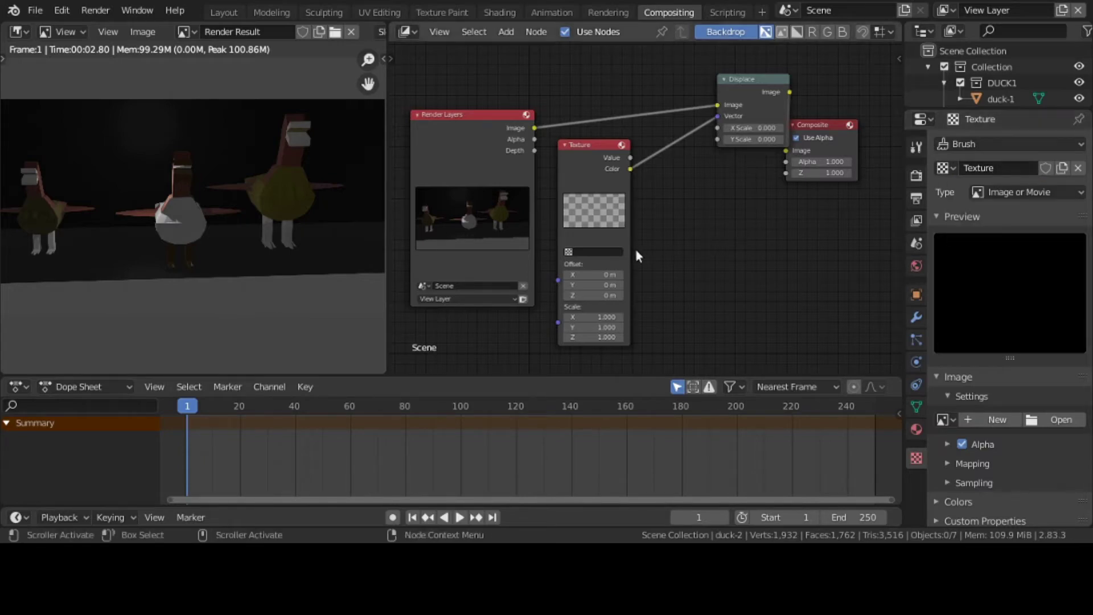
{"action": "left_click", "coordinate": [615, 252]}
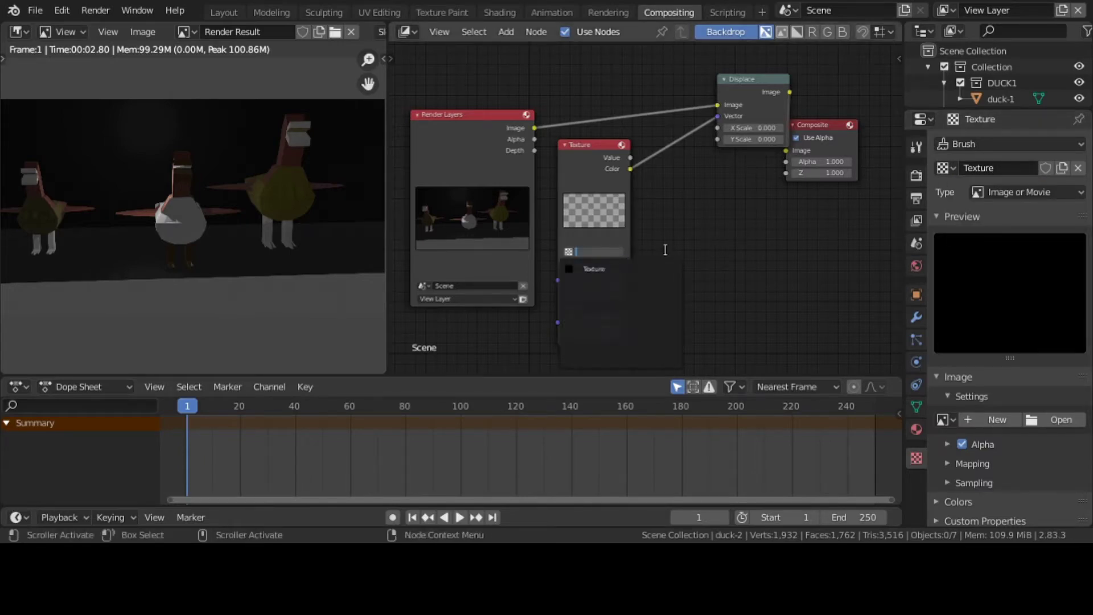
{"action": "left_click", "coordinate": [989, 166]}
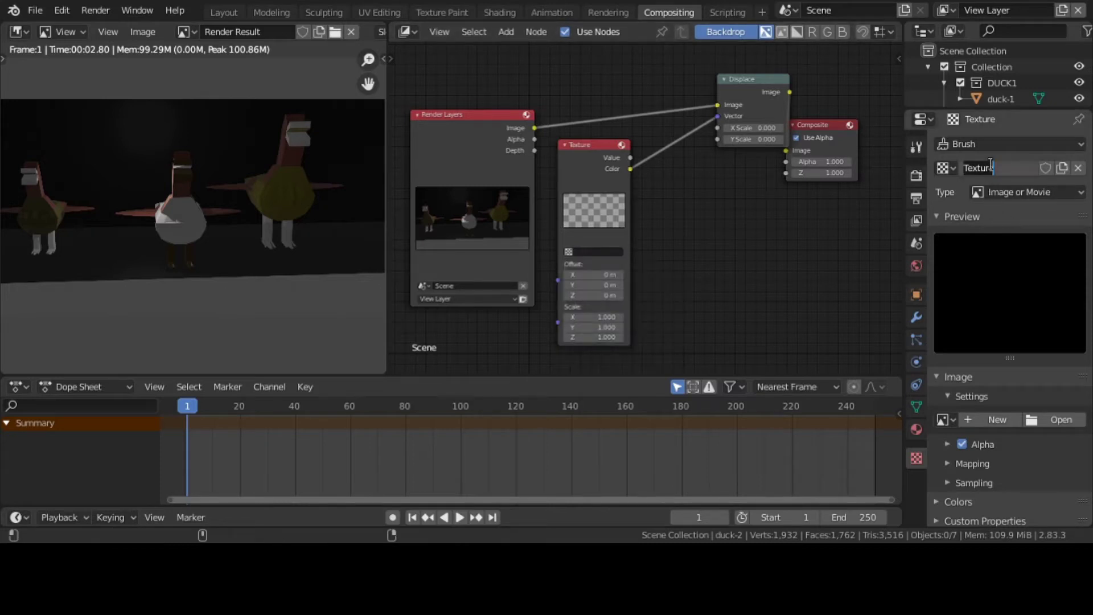
{"action": "type", "text": "MyTe"}
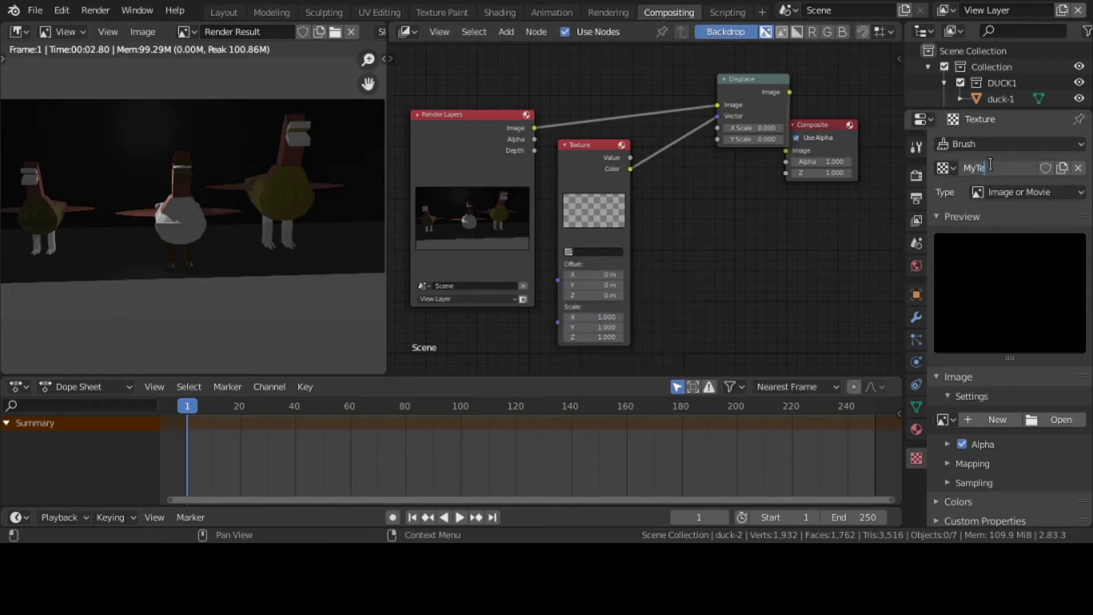
{"action": "type", "text": "xture"}
{"action": "key", "text": "Return"}
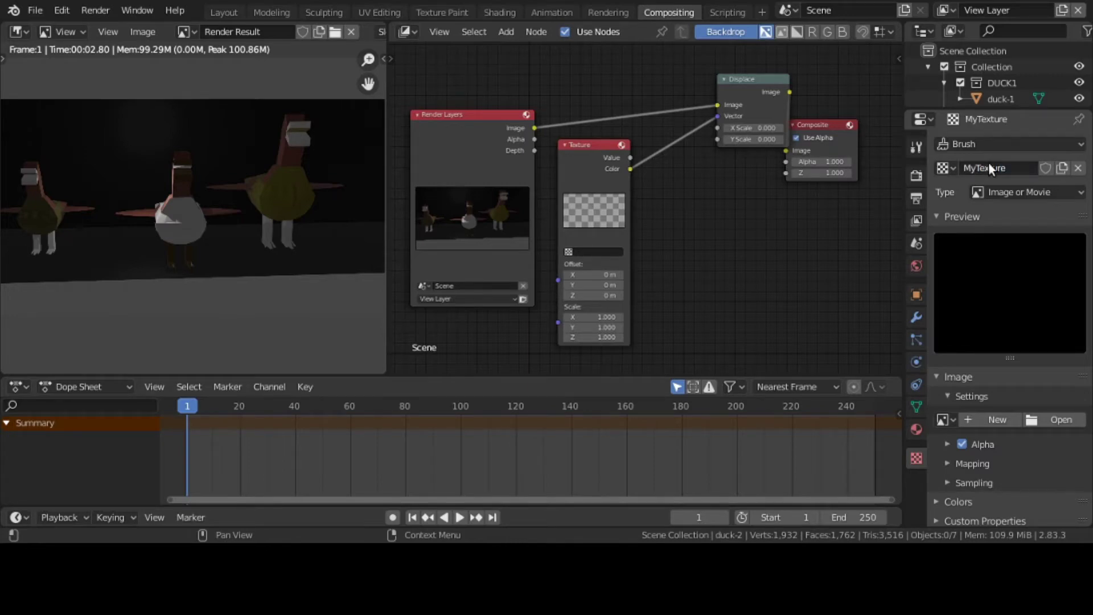
Step: Assign MyTexture to the Texture node and move the node slightly up
{"action": "left_click", "coordinate": [568, 252]}
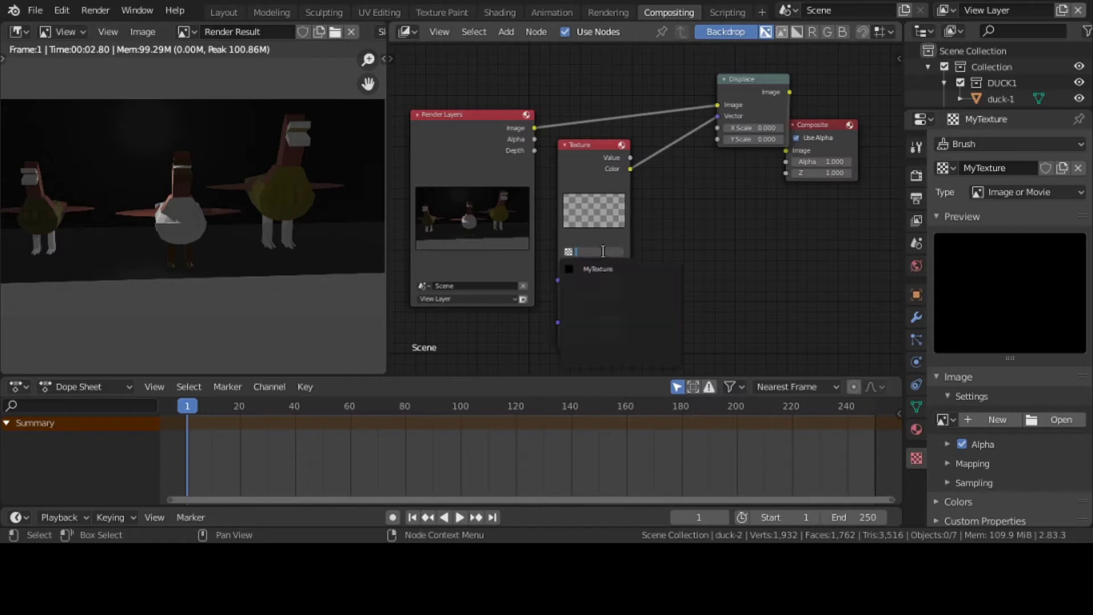
{"action": "left_click", "coordinate": [603, 267]}
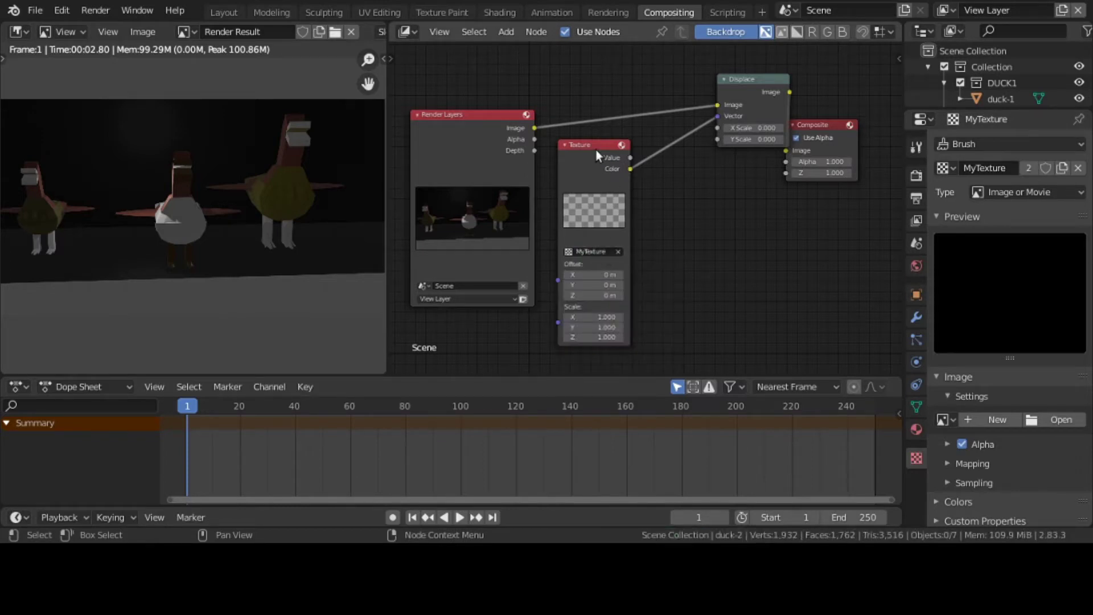
{"action": "mouse_move", "coordinate": [596, 149]}
{"action": "left_mouse_down"}
{"action": "mouse_move", "coordinate": [595, 122]}
{"action": "mouse_move", "coordinate": [595, 132]}
{"action": "left_mouse_up"}
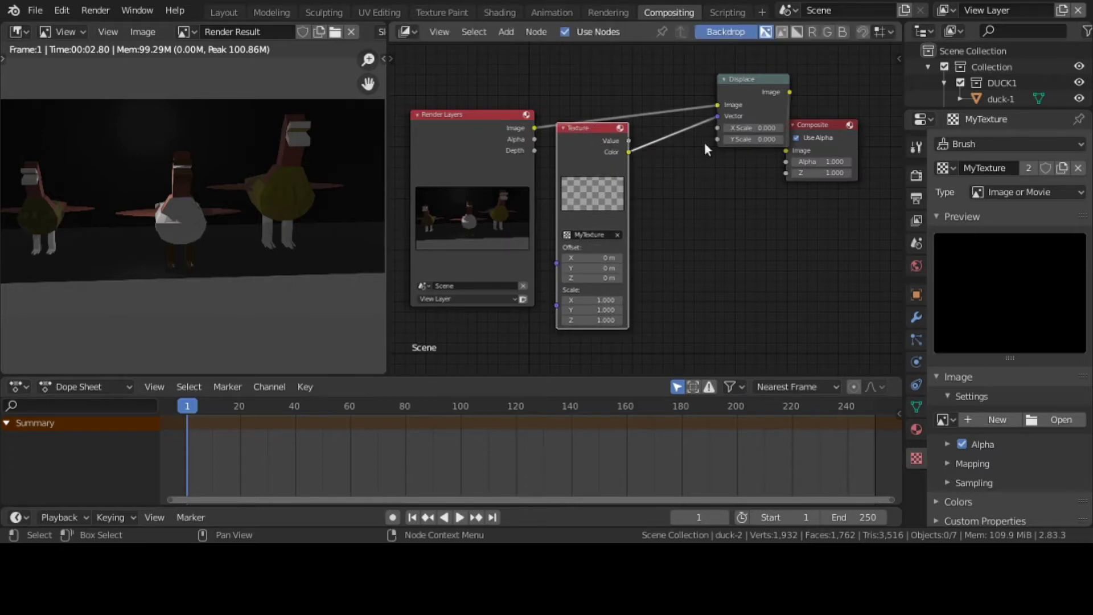
Step: Try an X Scale of 50 with a Y Scale of 0 on the Displace node, moving the Texture node down
{"action": "left_click", "coordinate": [762, 128]}
{"action": "type", "text": "50"}
{"action": "key", "text": "Return"}
{"action": "left_click_drag", "start_coordinate": [608, 131], "coordinate": [618, 180]}
{"action": "left_click", "coordinate": [759, 140]}
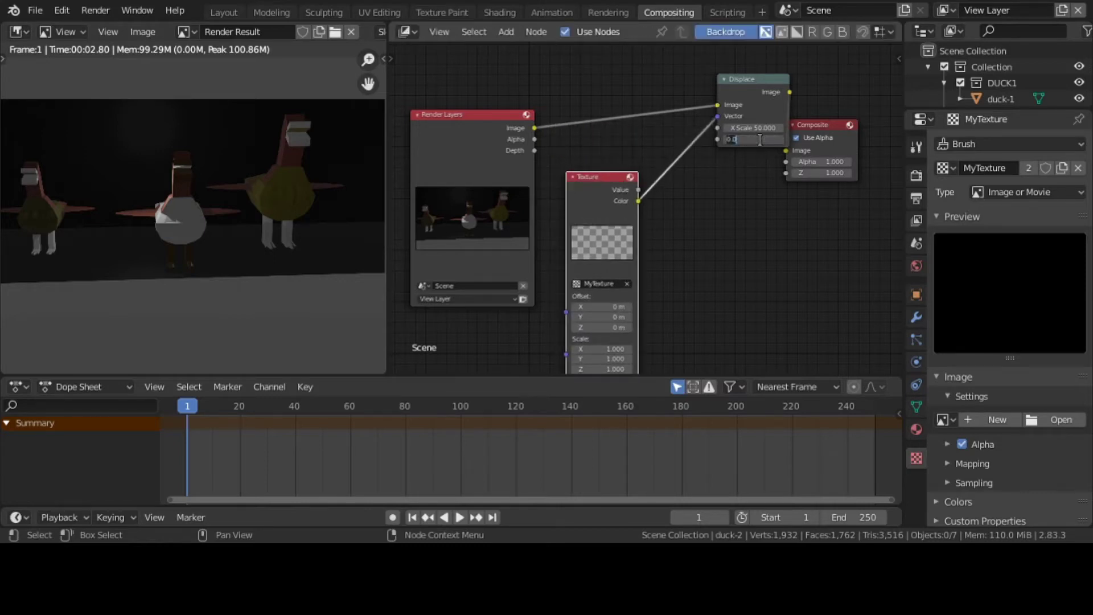
{"action": "key", "text": "Return"}
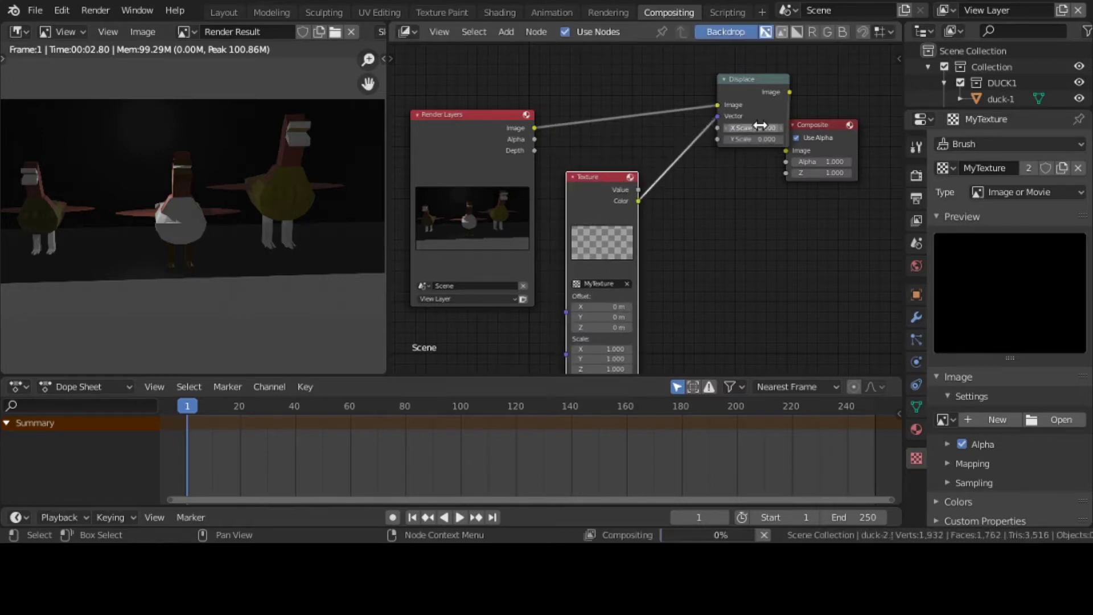
Step: Try an X Scale of 100 and a Y Scale of 500 on the Displace node
{"action": "left_click", "coordinate": [760, 127]}
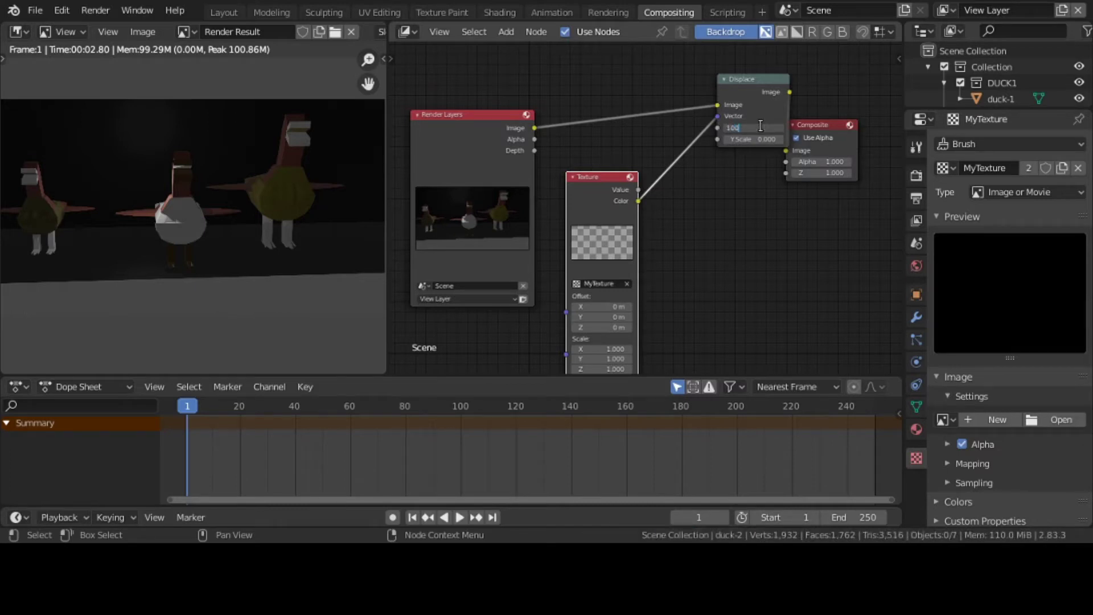
{"action": "key", "text": "Return"}
{"action": "left_click", "coordinate": [760, 139]}
{"action": "type", "text": "500"}
{"action": "key", "text": "Return"}
Step: Set the Displace node's X and Y Scale to 230 and arrange it between the Texture and Composite nodes
{"action": "left_click", "coordinate": [763, 130]}
{"action": "type", "text": "200"}
{"action": "key", "text": "Return"}
{"action": "left_click", "coordinate": [762, 137]}
{"action": "type", "text": "230"}
{"action": "key", "text": "Return"}
{"action": "left_click_drag", "start_coordinate": [605, 179], "coordinate": [598, 159]}
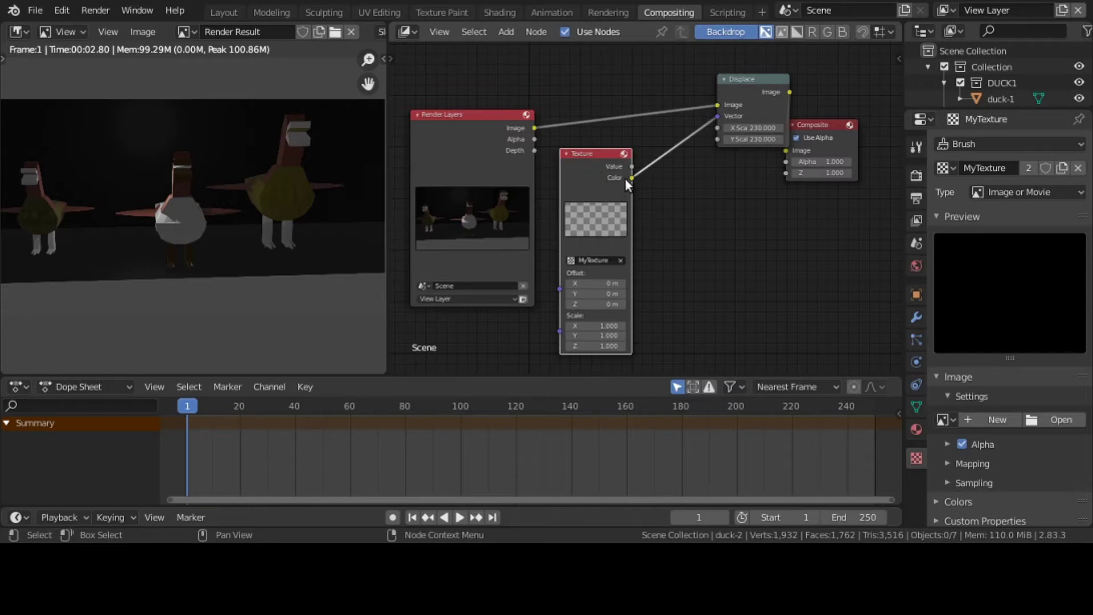
{"action": "left_click_drag", "start_coordinate": [747, 81], "coordinate": [734, 112]}
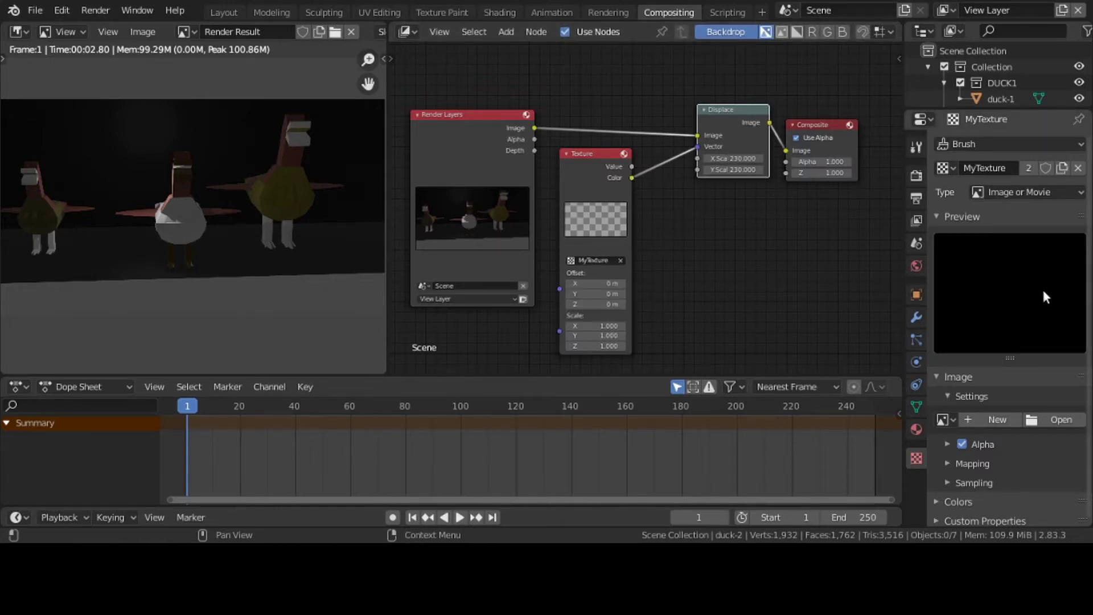
Step: Try the Blend type on MyTexture, compare it with Image or Movie, and return to Blend
{"action": "scroll", "coordinate": [988, 417], "scroll_direction": "down", "scroll_amount": 1}
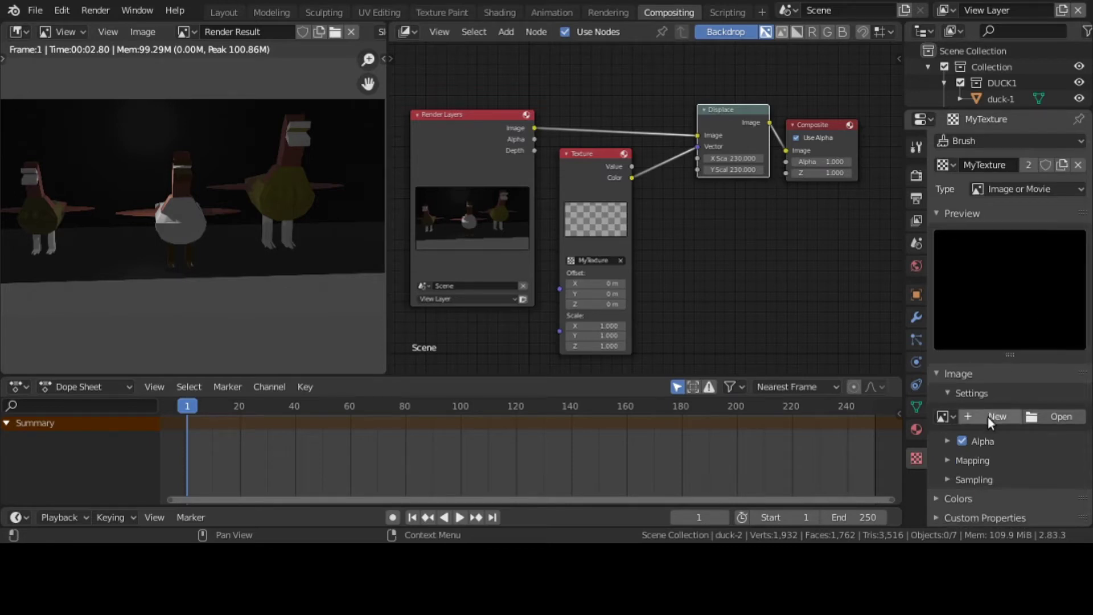
{"action": "scroll", "coordinate": [988, 417], "scroll_direction": "up", "scroll_amount": 1}
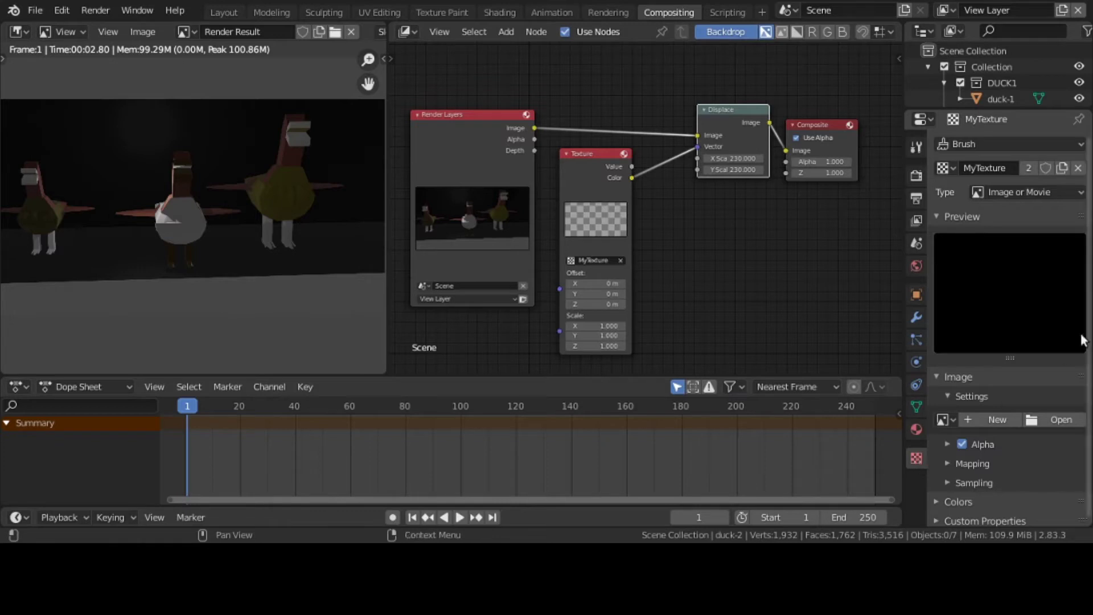
{"action": "left_click", "coordinate": [1033, 192]}
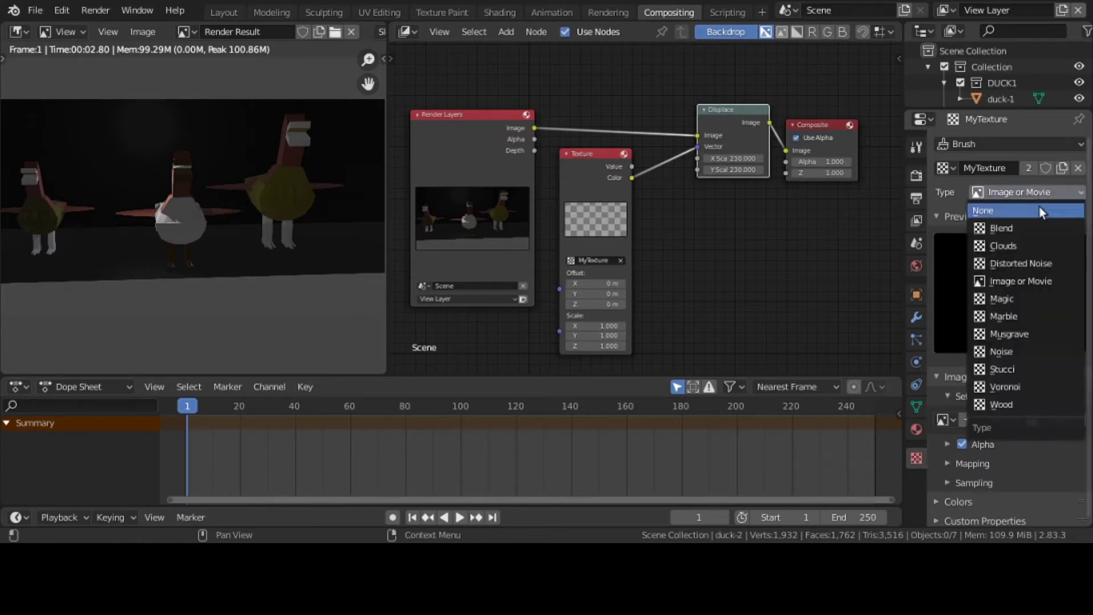
{"action": "left_click", "coordinate": [1036, 222]}
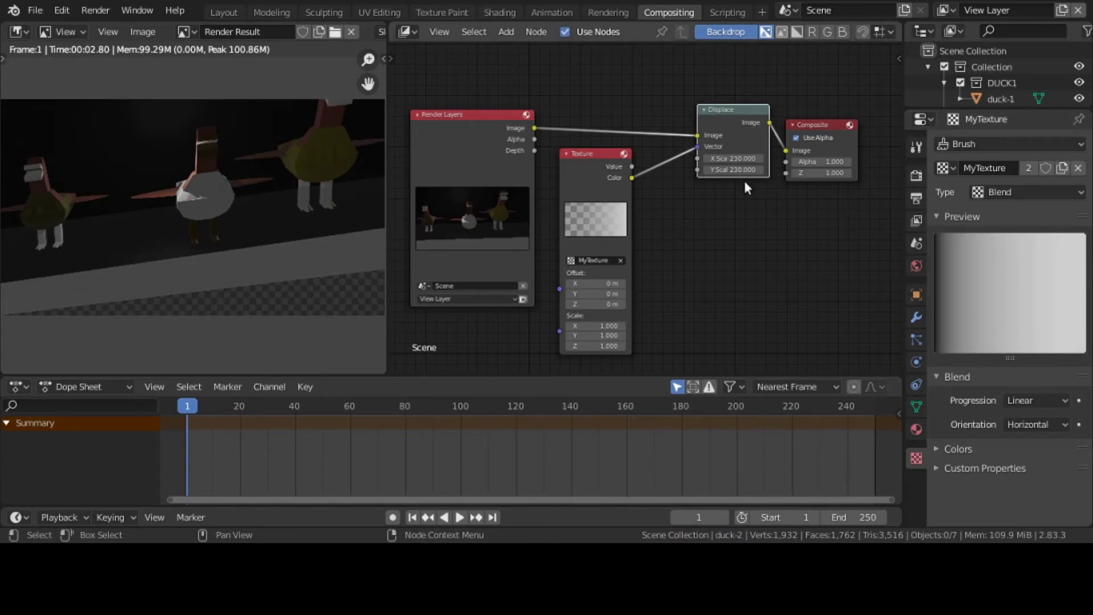
{"action": "left_click", "coordinate": [1031, 194]}
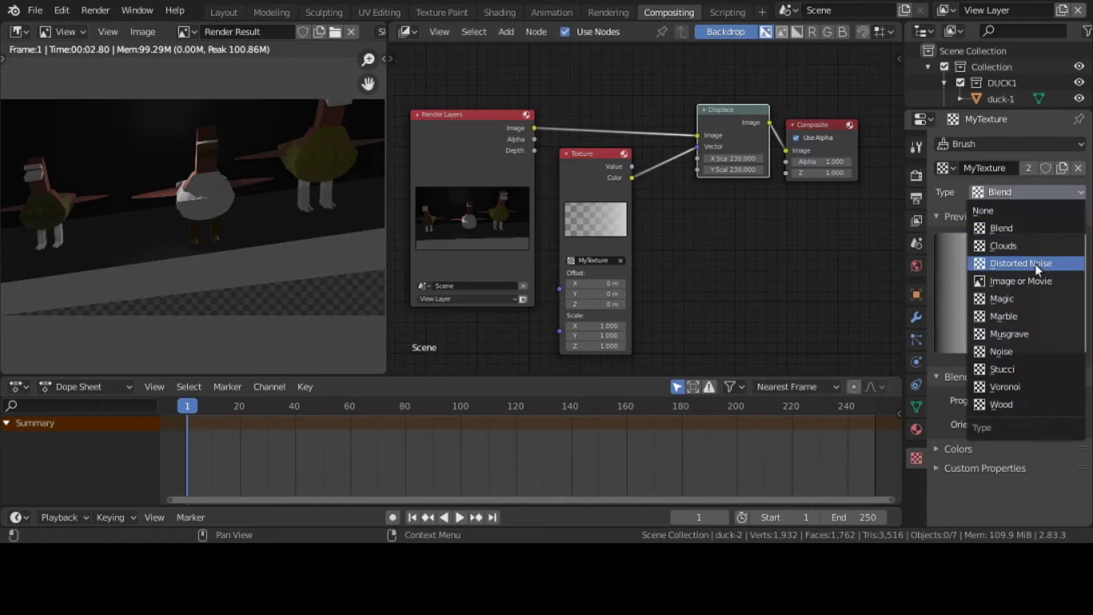
{"action": "left_click", "coordinate": [1036, 280]}
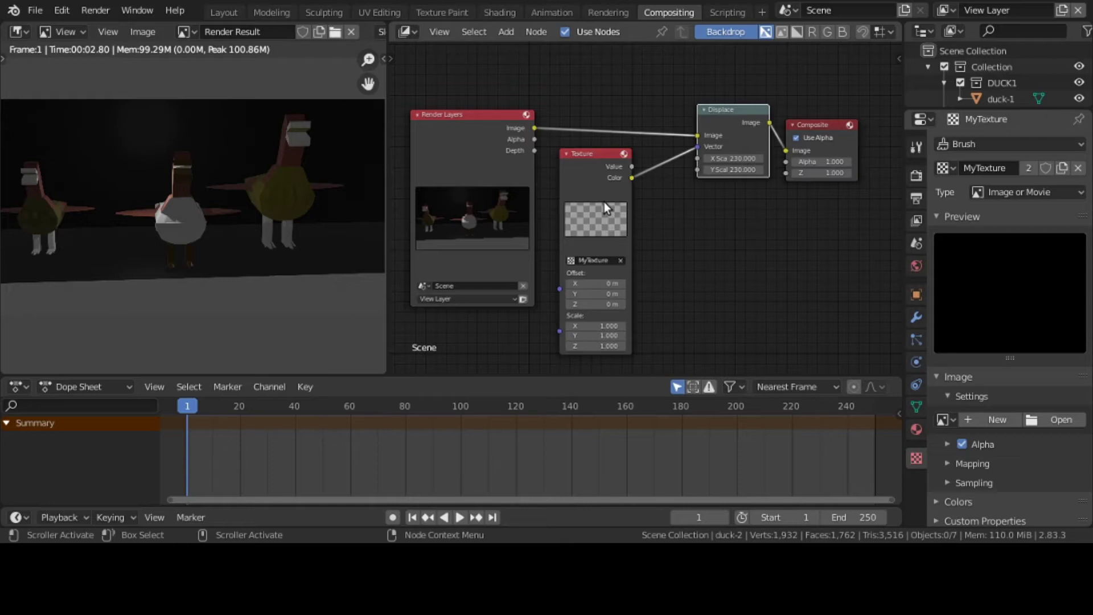
{"action": "left_click", "coordinate": [1015, 197]}
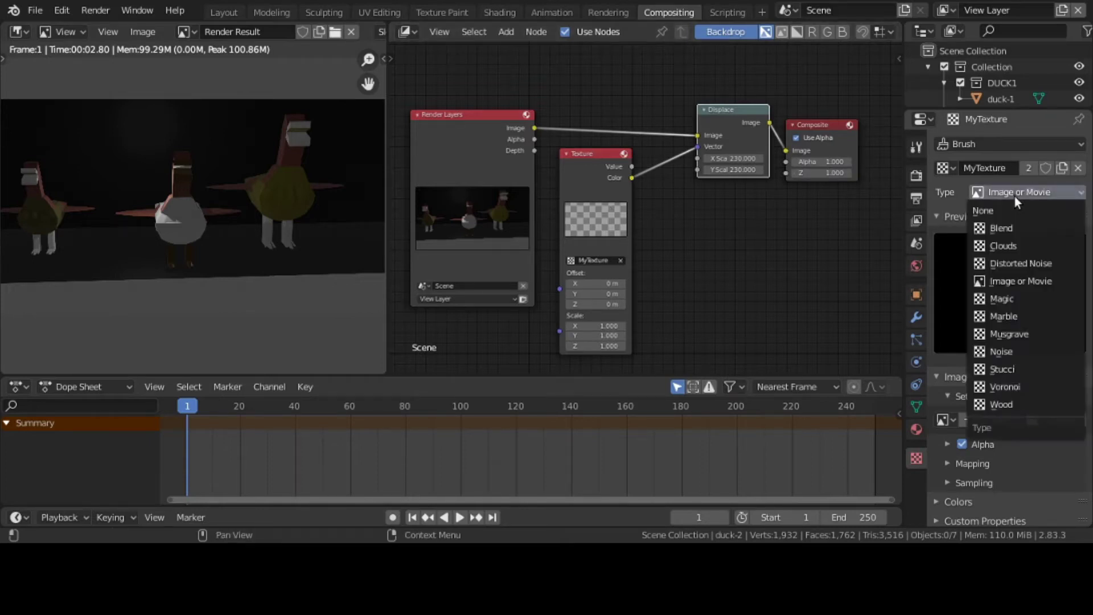
{"action": "left_click", "coordinate": [1019, 230]}
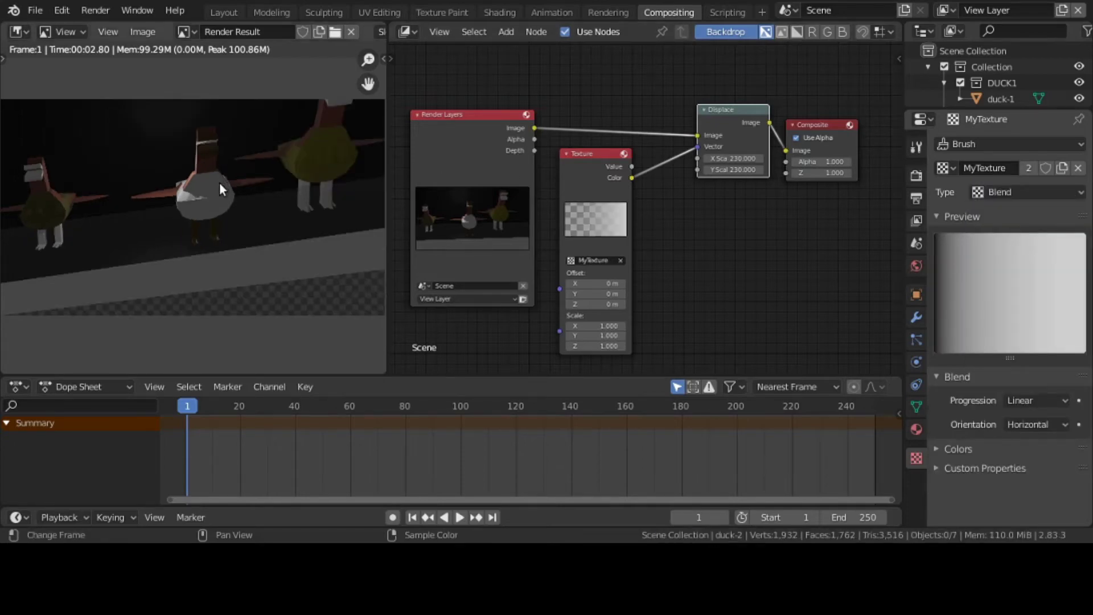
Step: Change MyTexture's type to Clouds
{"action": "left_click", "coordinate": [1036, 191]}
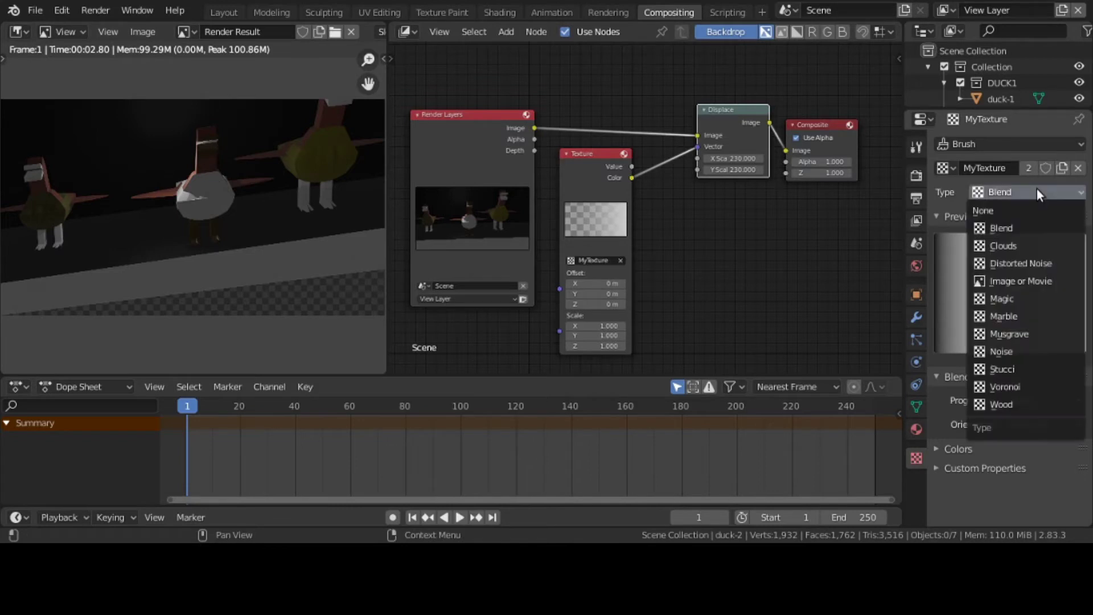
{"action": "left_click", "coordinate": [1036, 243]}
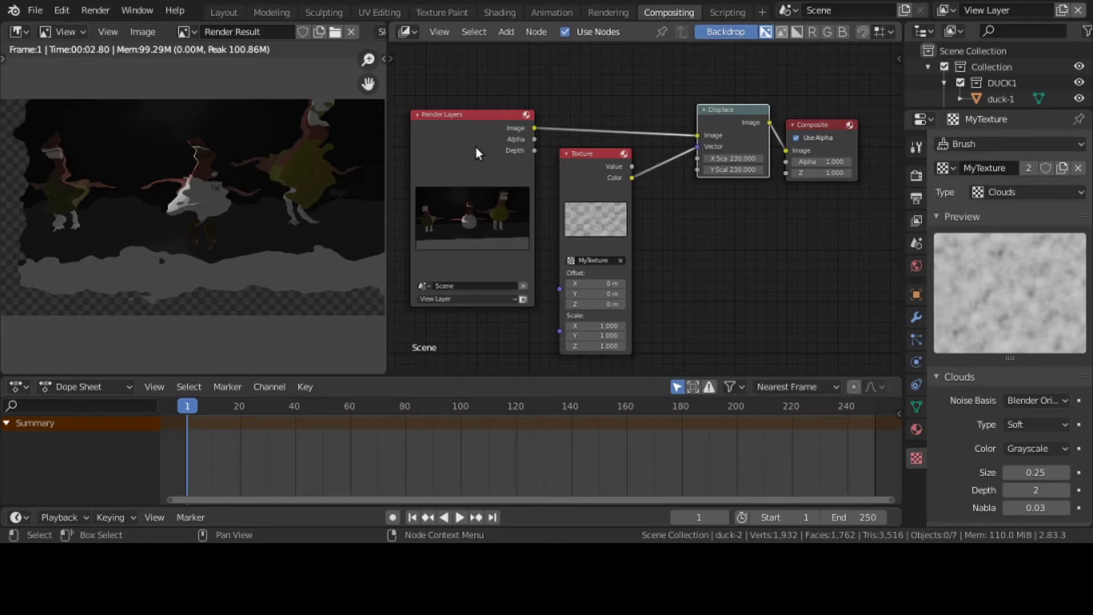
Step: Switch to the Layout workspace and examine the duck models in the 3D viewport
{"action": "left_click", "coordinate": [220, 11]}
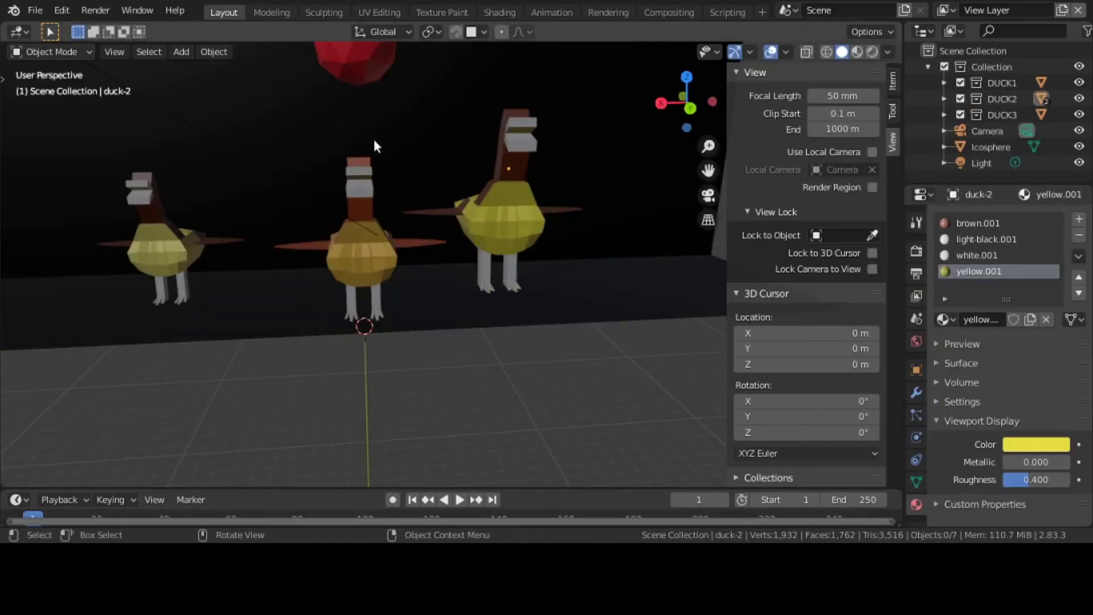
{"action": "mouse_move", "coordinate": [374, 138]}
{"action": "middle_mouse_down"}
{"action": "mouse_move", "coordinate": [366, 162]}
{"action": "mouse_move", "coordinate": [364, 125]}
{"action": "middle_mouse_up"}
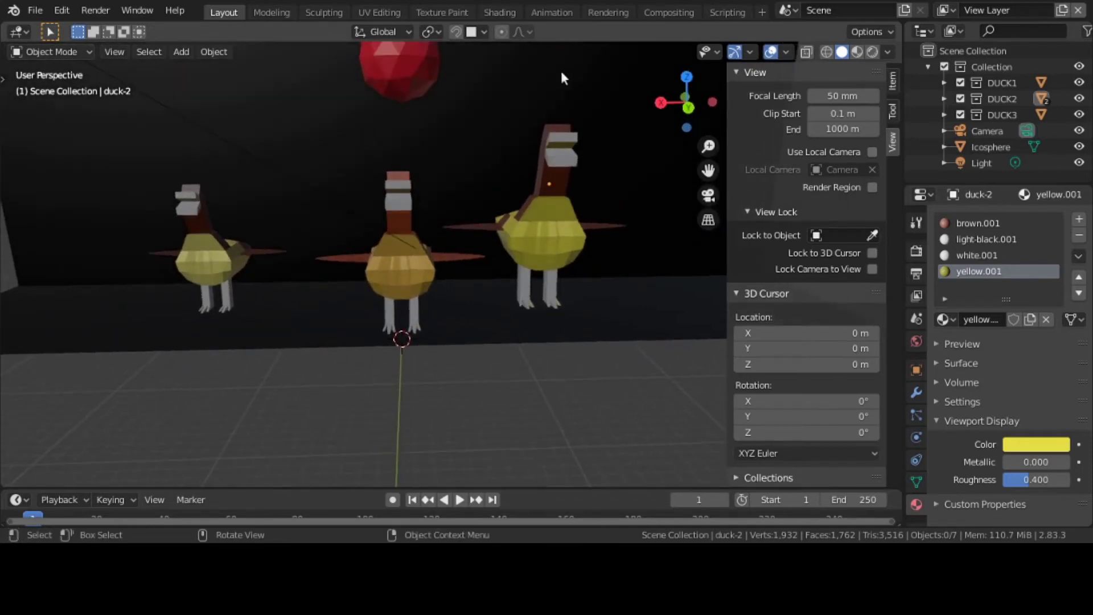
Step: Return to the Compositing workspace and change MyTexture's type to Distorted Noise
{"action": "left_click", "coordinate": [660, 14]}
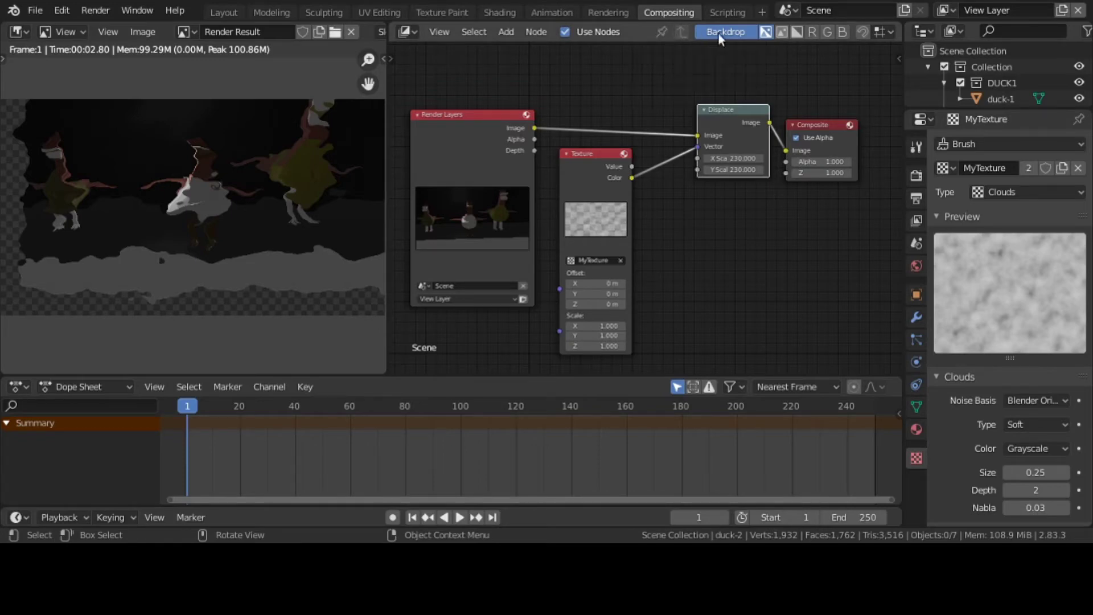
{"action": "left_click", "coordinate": [1003, 196]}
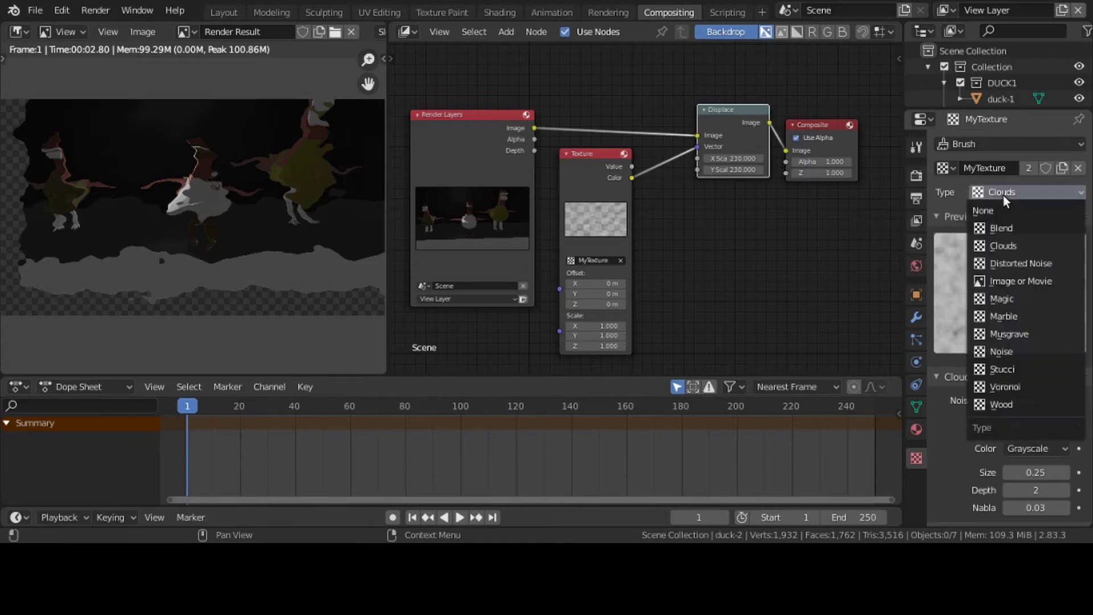
{"action": "left_click", "coordinate": [1022, 257]}
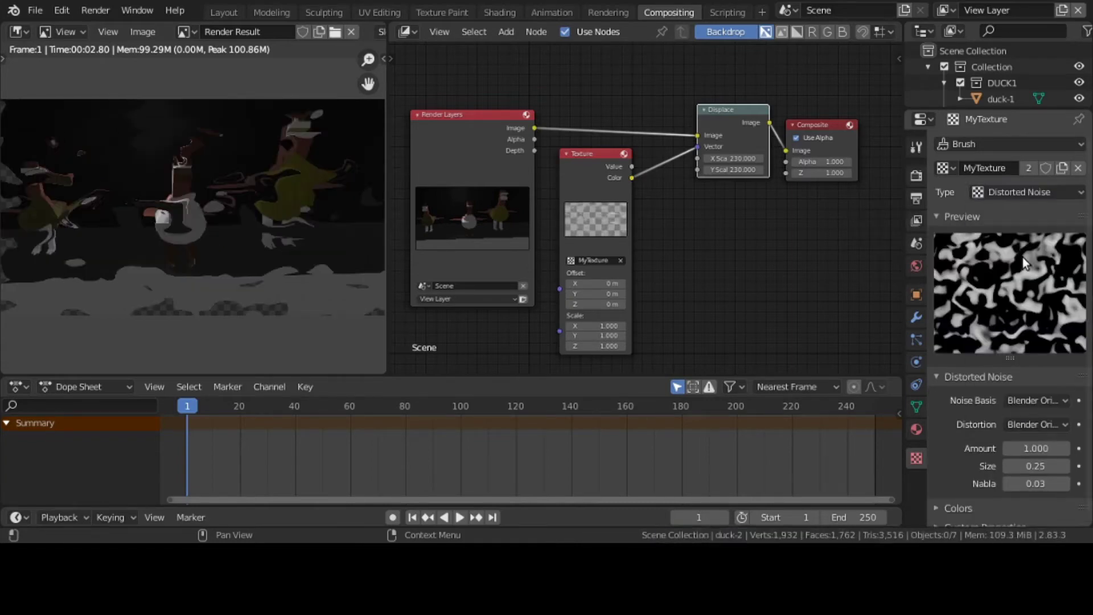
Step: Set the Displace node's X and Y Scale to 100
{"action": "left_click", "coordinate": [738, 159]}
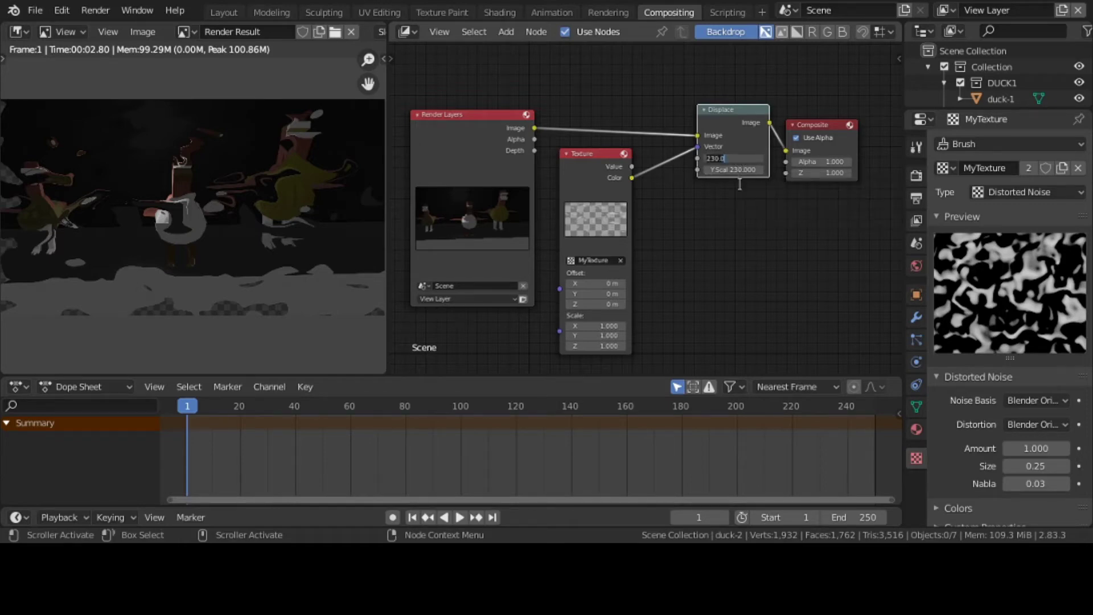
{"action": "type", "text": "100"}
{"action": "key", "text": "Return"}
{"action": "left_click", "coordinate": [738, 170]}
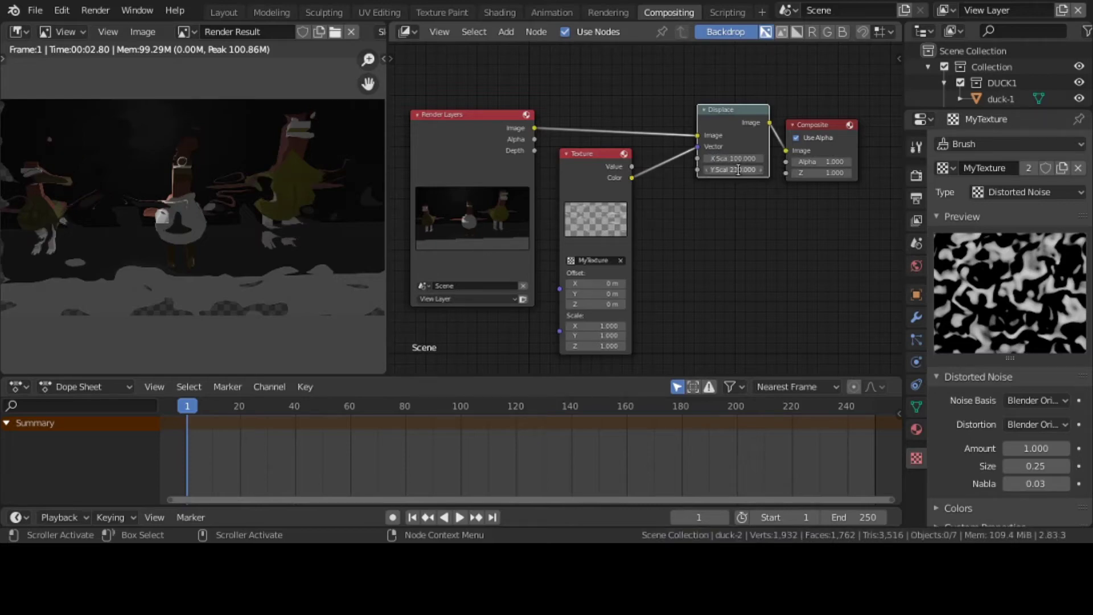
{"action": "type", "text": "100"}
{"action": "key", "text": "Return"}
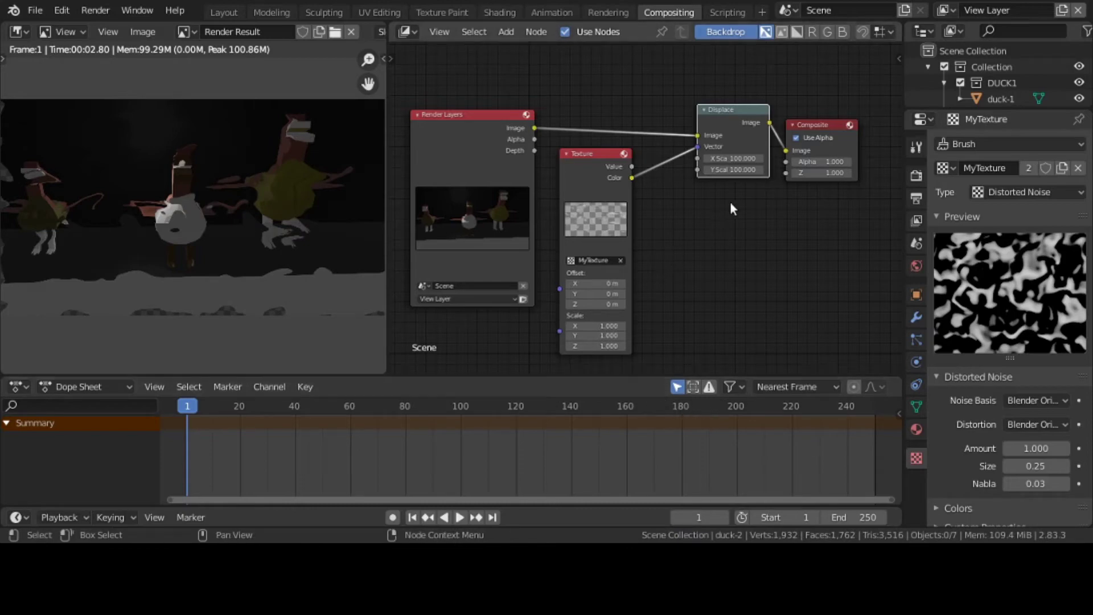
Step: Reduce the Displace node's X and Y Scale to 50
{"action": "left_click", "coordinate": [737, 158]}
{"action": "key", "text": "Return"}
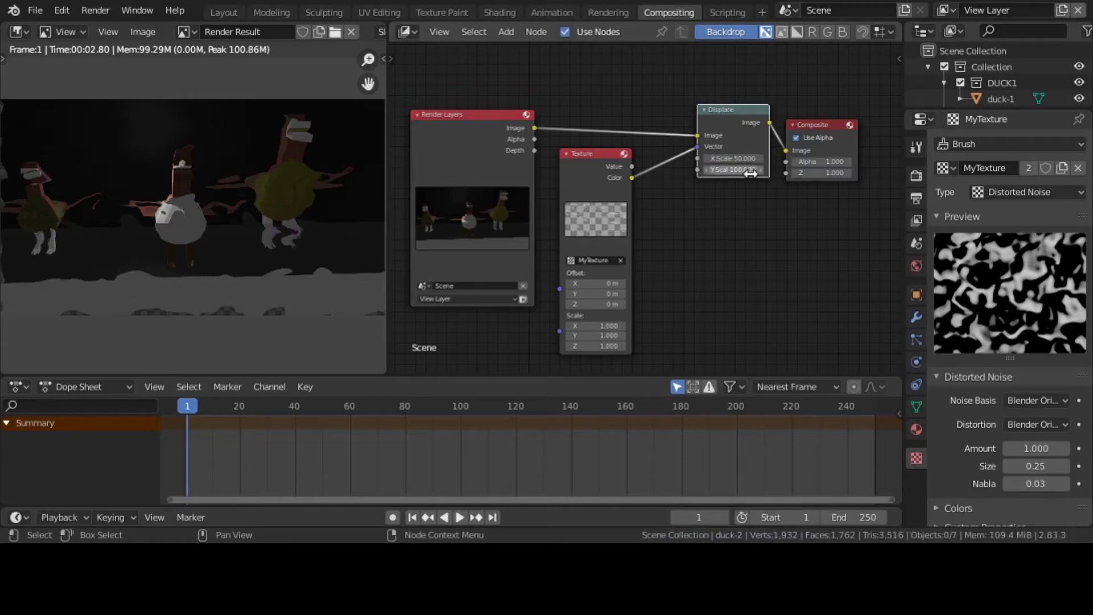
{"action": "left_click", "coordinate": [750, 171]}
{"action": "type", "text": "50"}
{"action": "key", "text": "Return"}
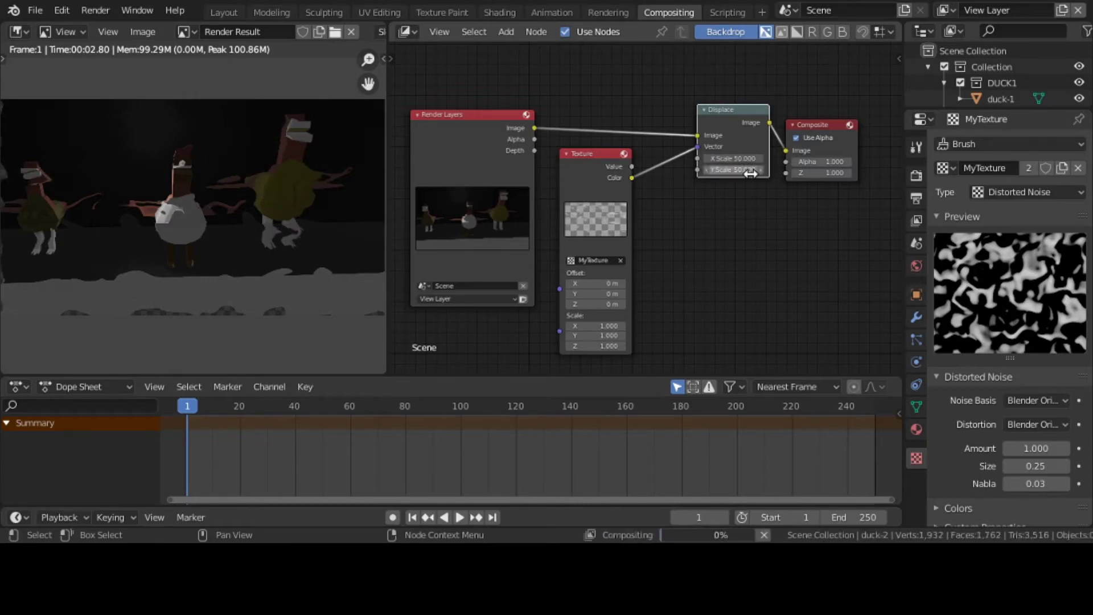
Step: Try the Magic and Marble types on MyTexture and compare the result with the duck models in the Layout workspace
{"action": "left_click", "coordinate": [1012, 191]}
{"action": "left_click", "coordinate": [1015, 299]}
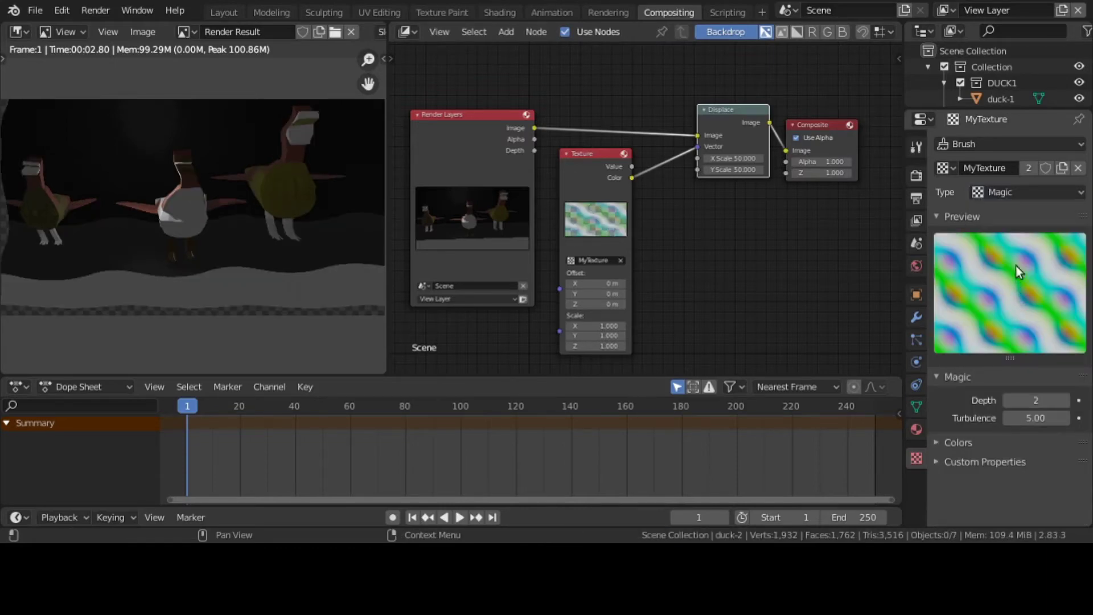
{"action": "left_click", "coordinate": [1020, 195]}
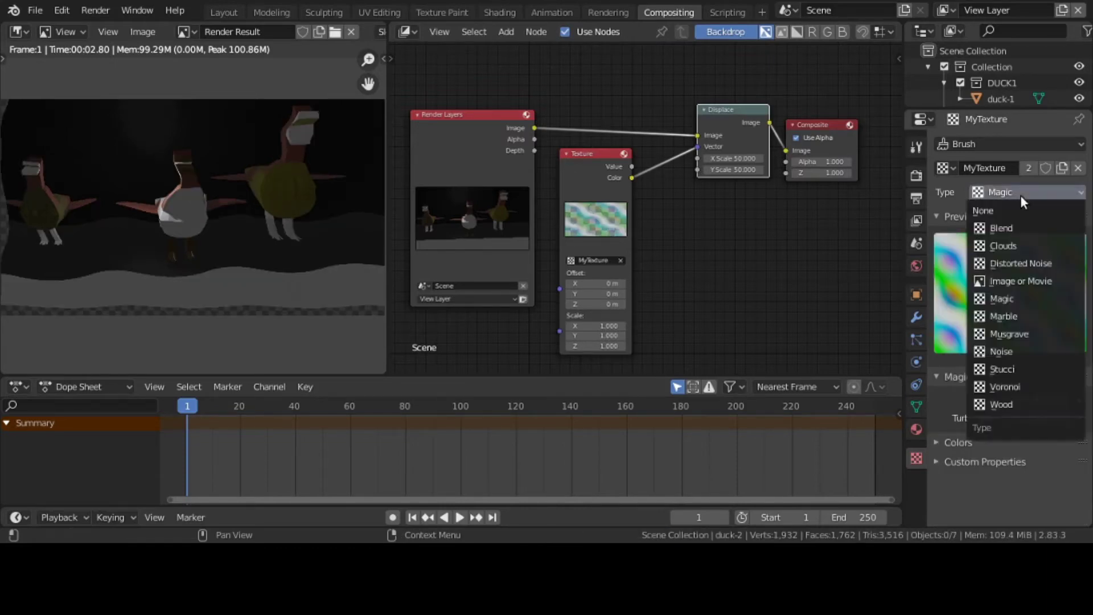
{"action": "left_click", "coordinate": [1025, 316]}
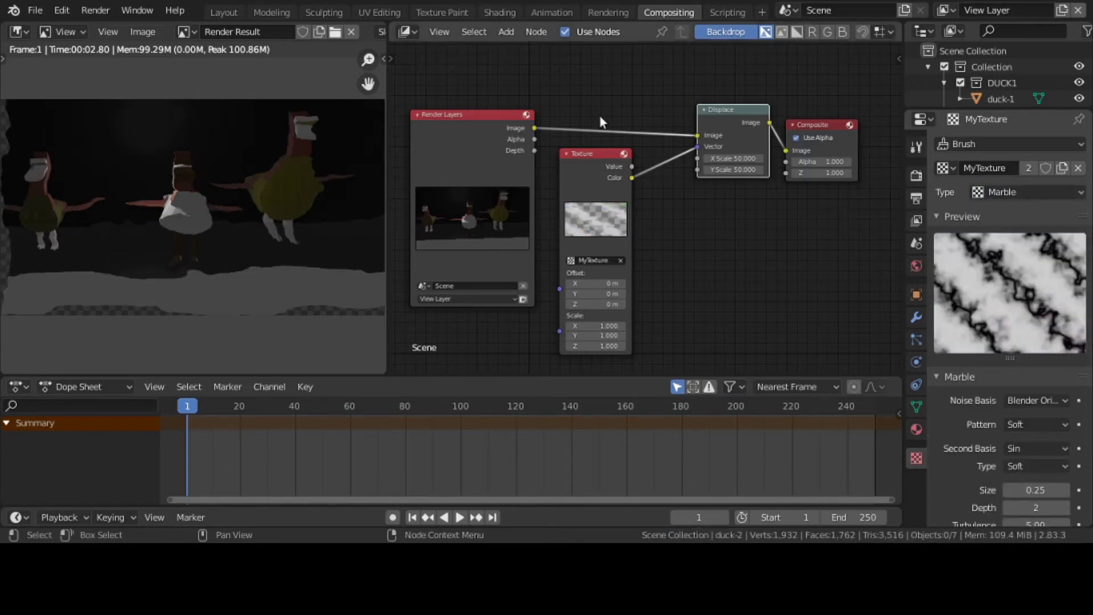
{"action": "left_click", "coordinate": [221, 11]}
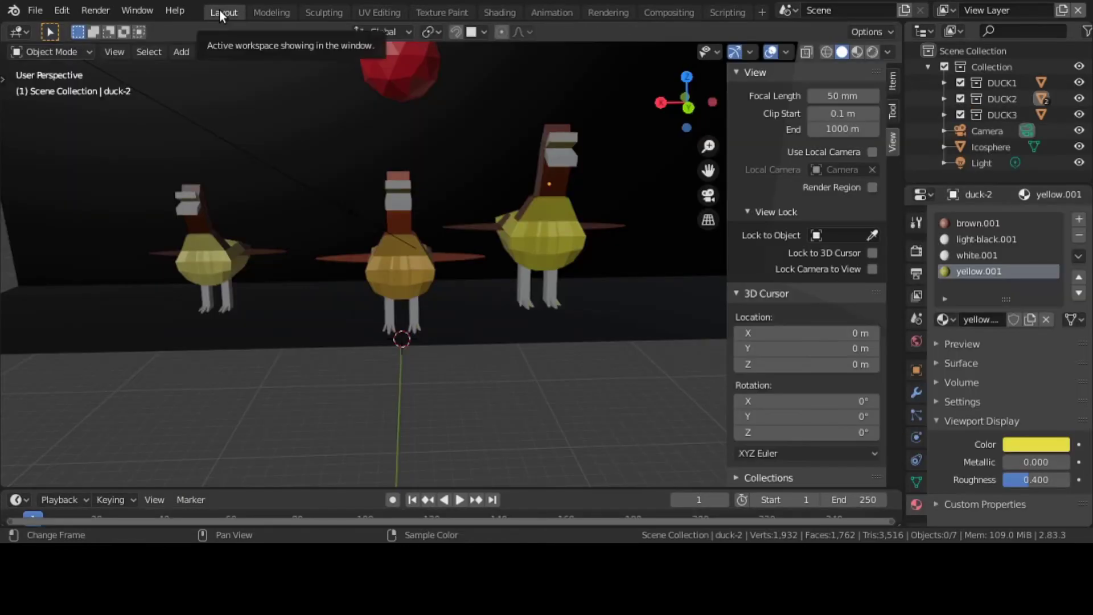
{"action": "left_click", "coordinate": [646, 11]}
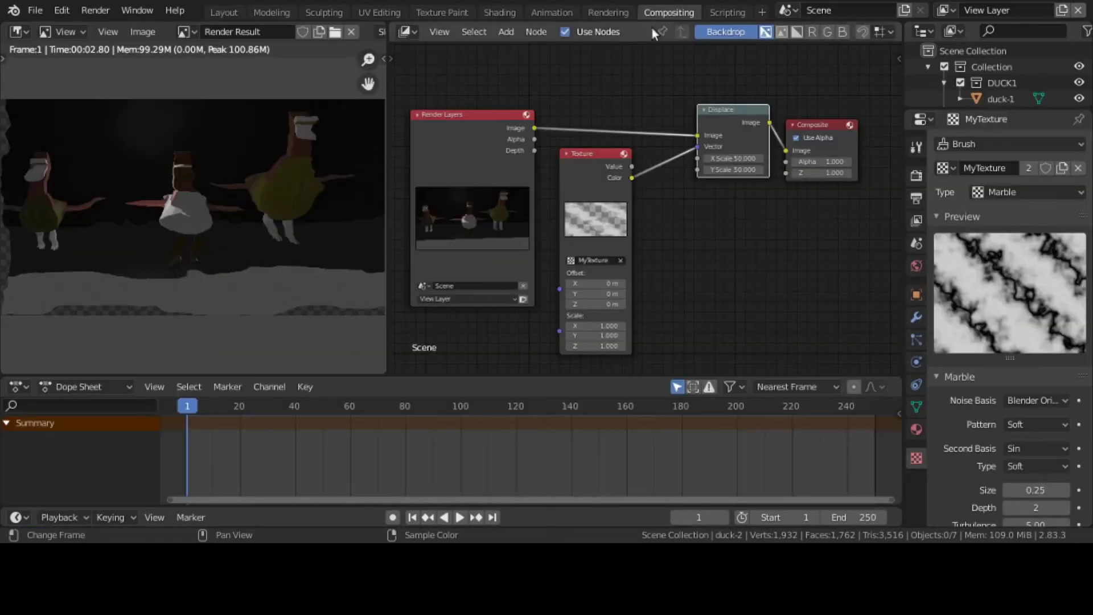
Step: Try the Musgrave and Noise types on MyTexture to compare their displacement of the ducks
{"action": "left_click", "coordinate": [1002, 194]}
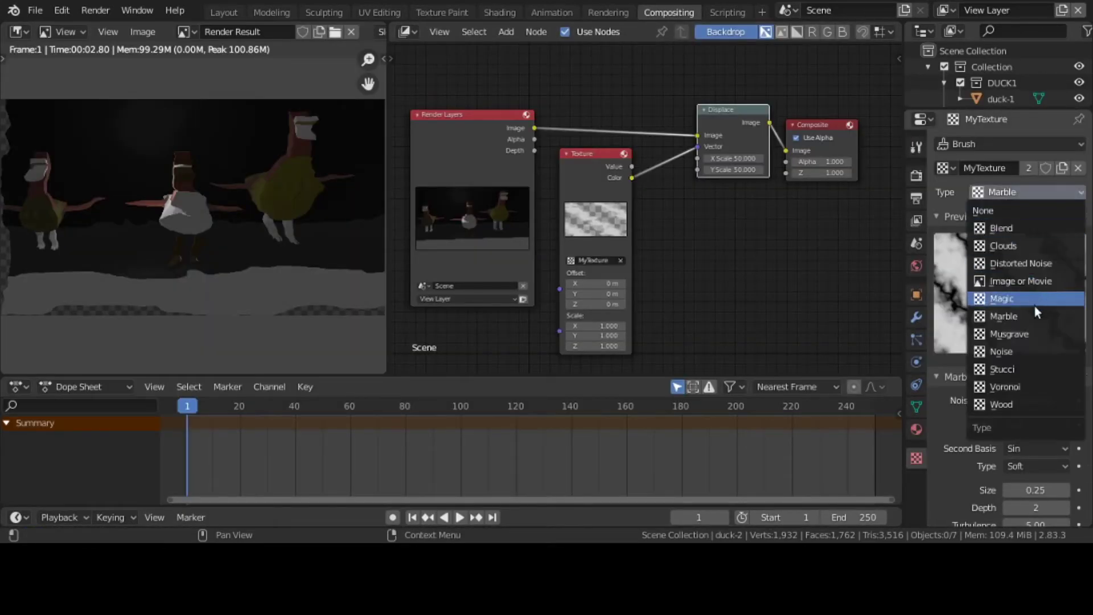
{"action": "left_click", "coordinate": [1034, 333]}
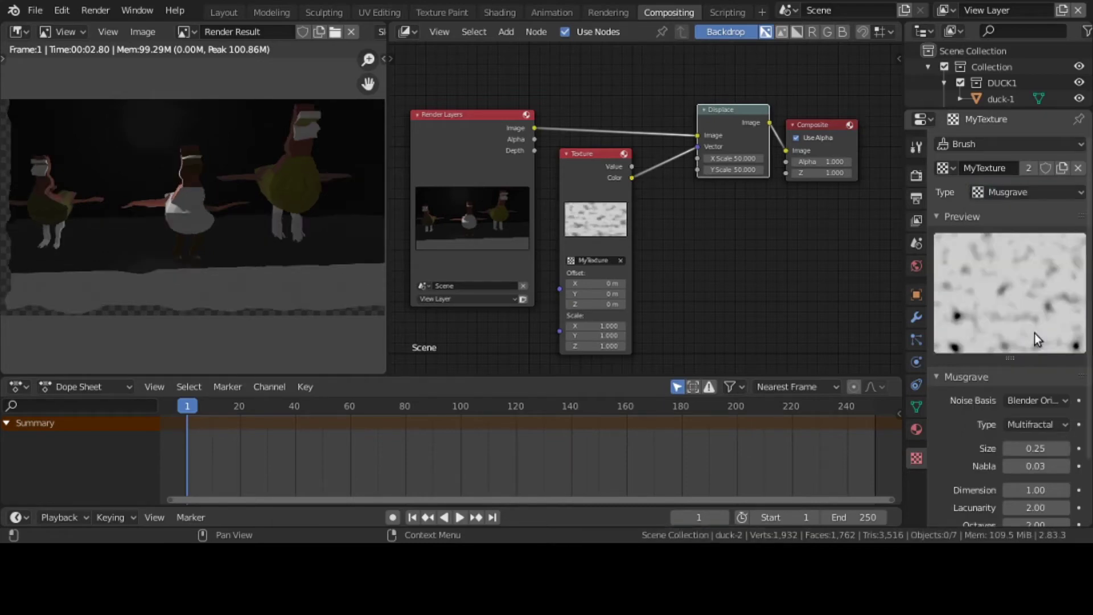
{"action": "left_click", "coordinate": [1037, 191]}
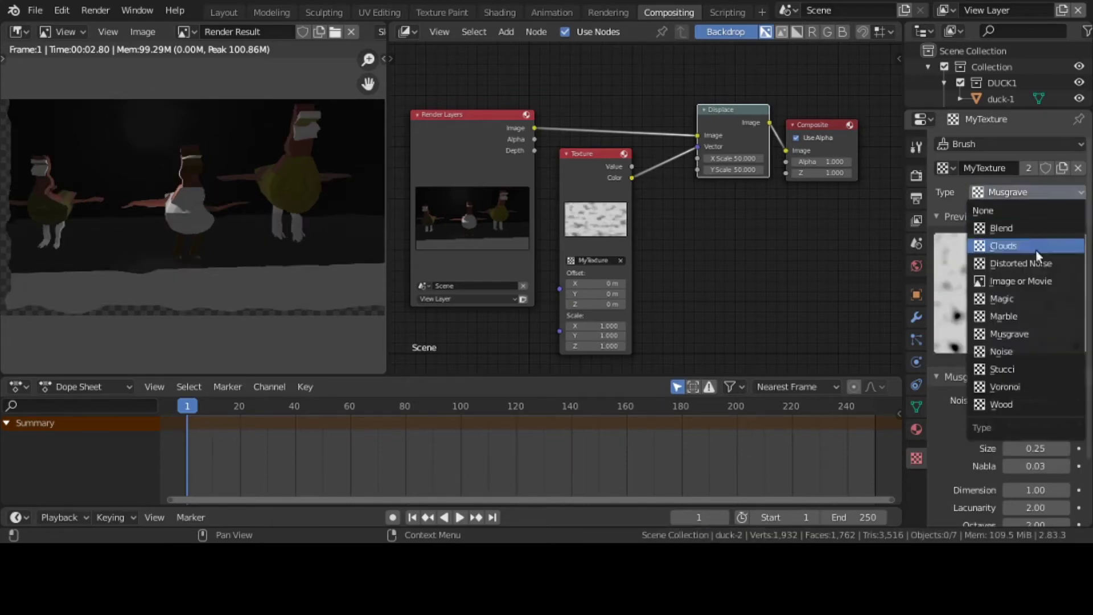
{"action": "left_click", "coordinate": [1049, 351]}
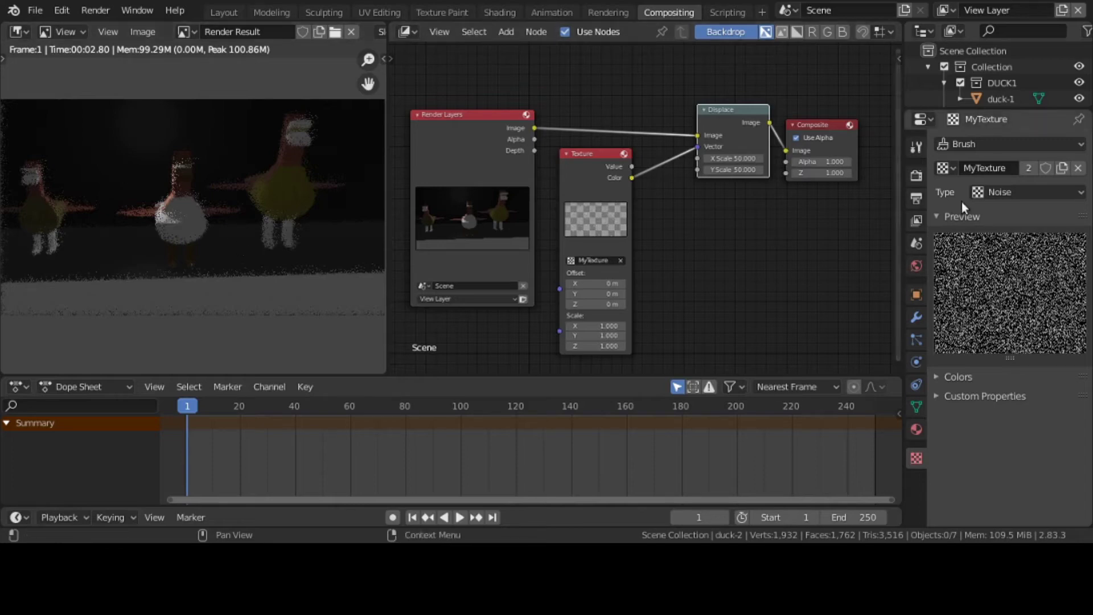
Step: Try the Stucci, Voronoi and Wood types on MyTexture in turn
{"action": "left_click", "coordinate": [1021, 196]}
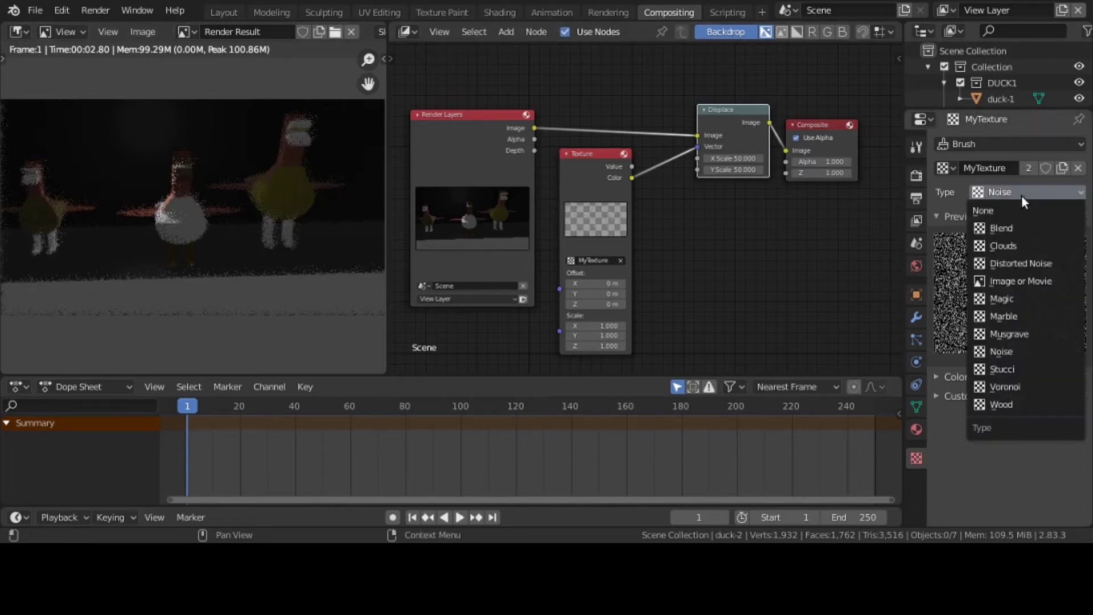
{"action": "left_click", "coordinate": [1044, 369]}
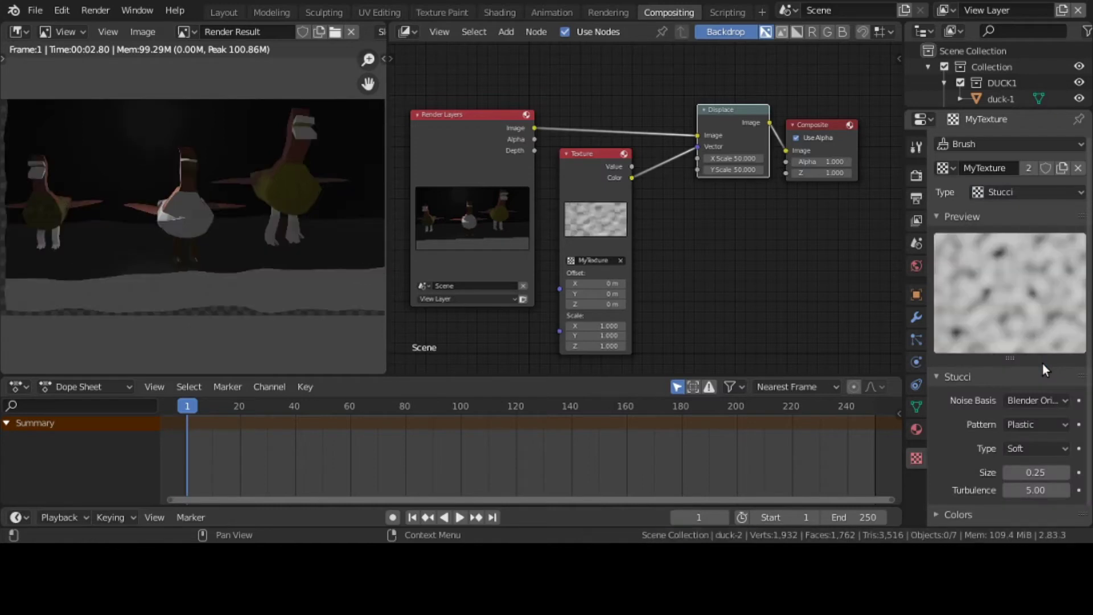
{"action": "left_click", "coordinate": [1044, 193]}
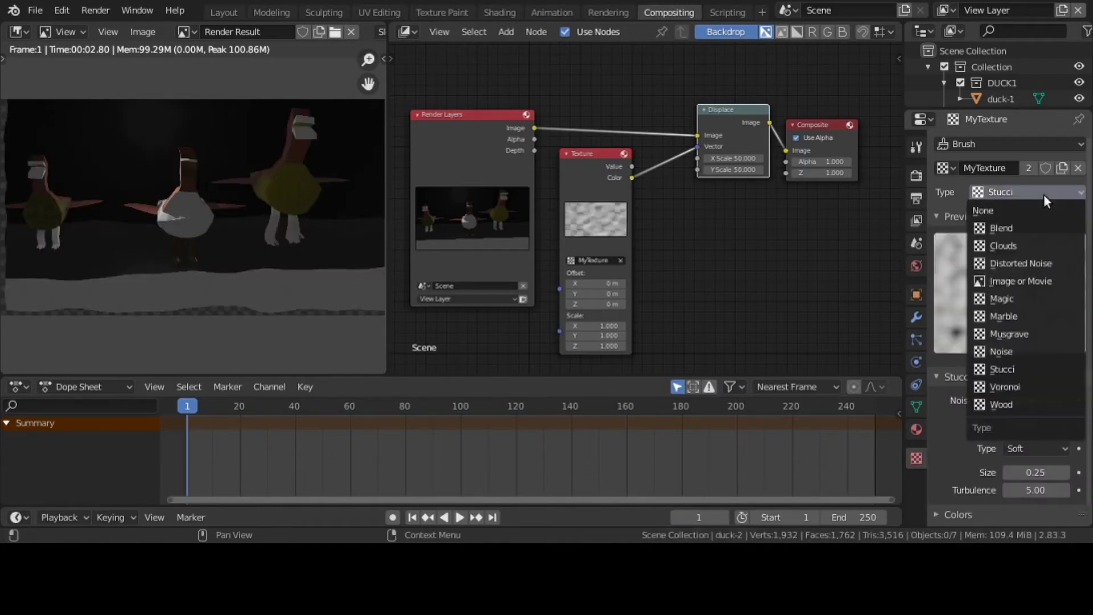
{"action": "left_click", "coordinate": [1040, 388]}
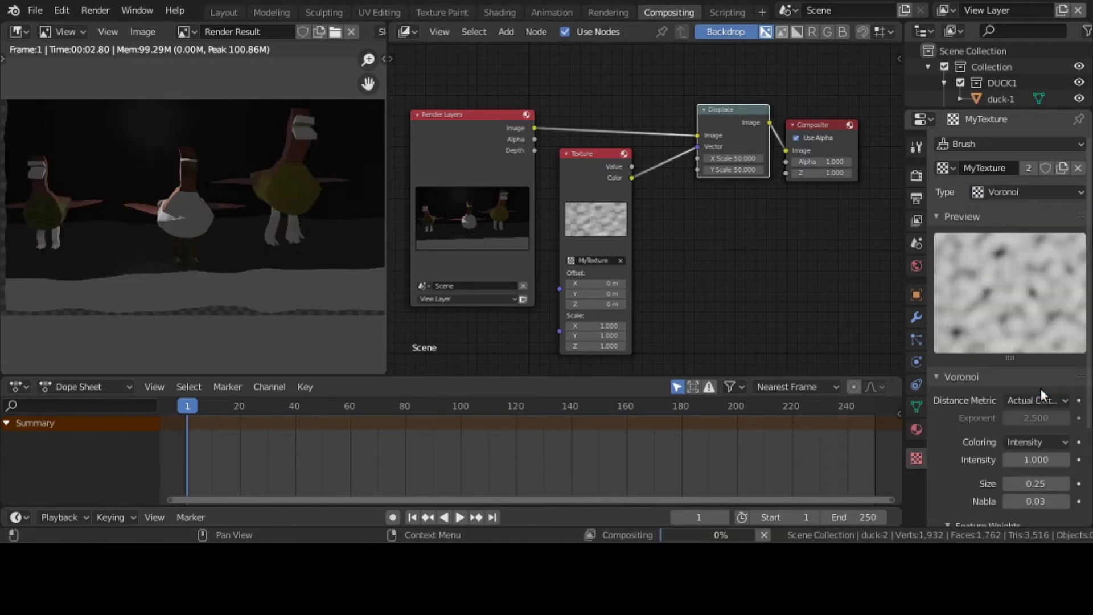
{"action": "left_click", "coordinate": [1039, 193]}
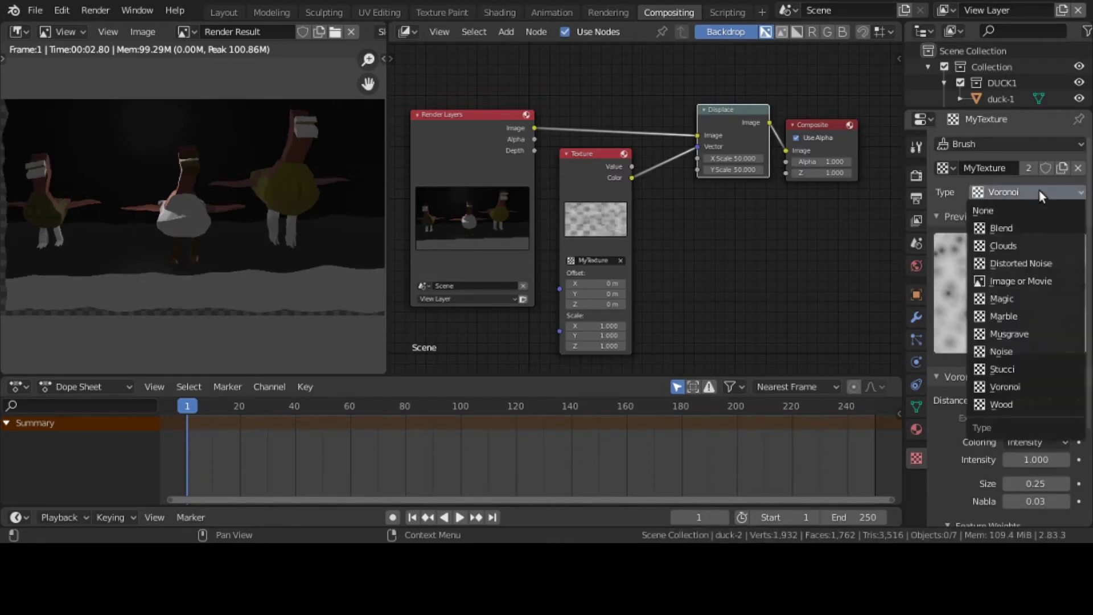
{"action": "left_click", "coordinate": [1043, 403]}
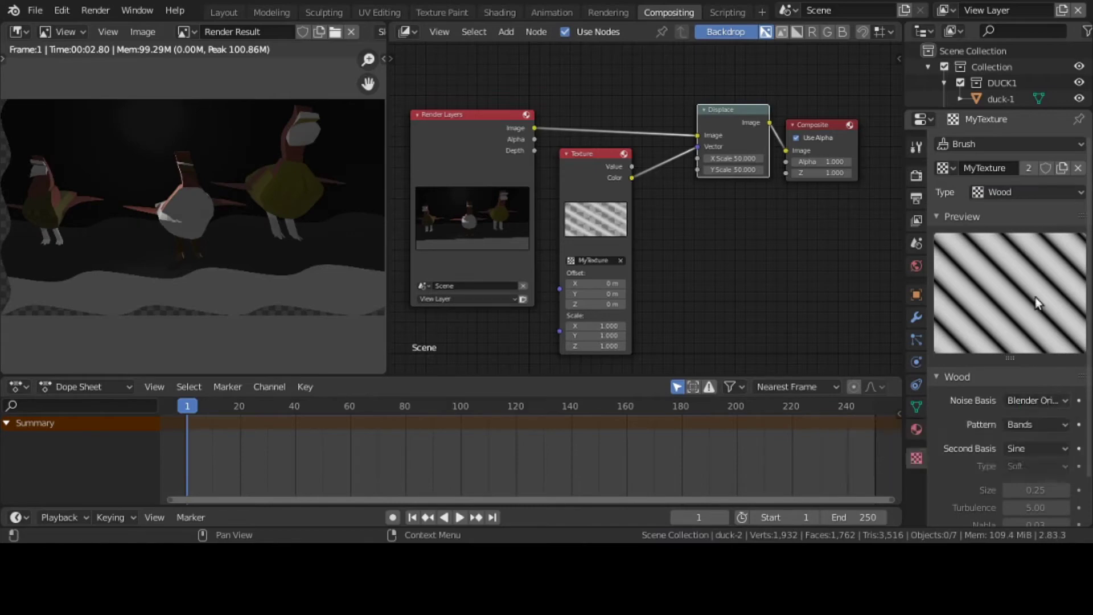
Step: Try the Blend type on MyTexture and set its type back to Clouds
{"action": "left_click", "coordinate": [1053, 192]}
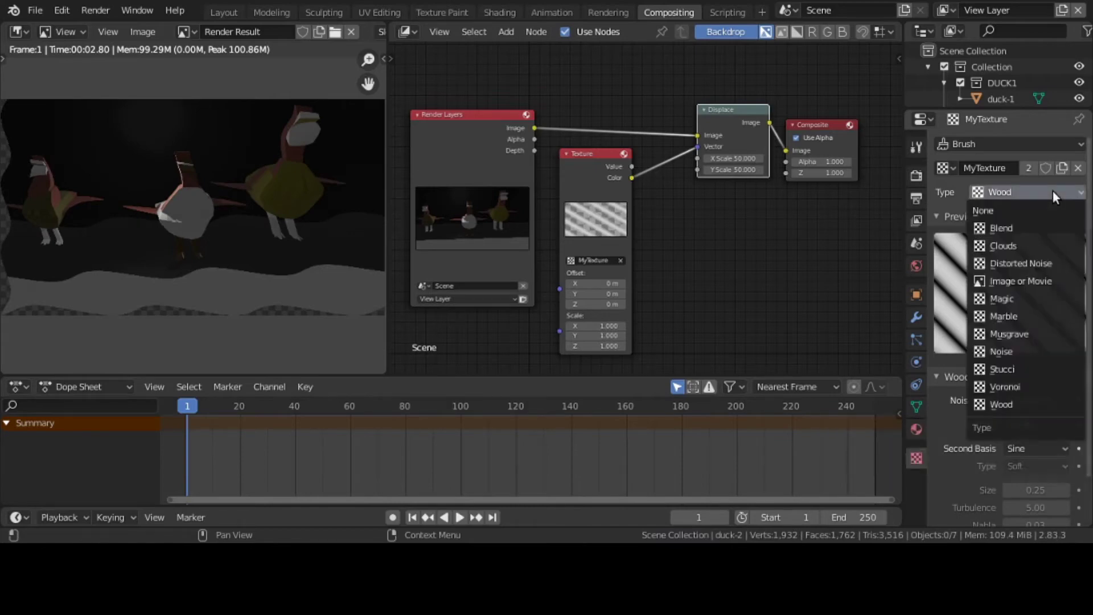
{"action": "left_click", "coordinate": [1049, 225]}
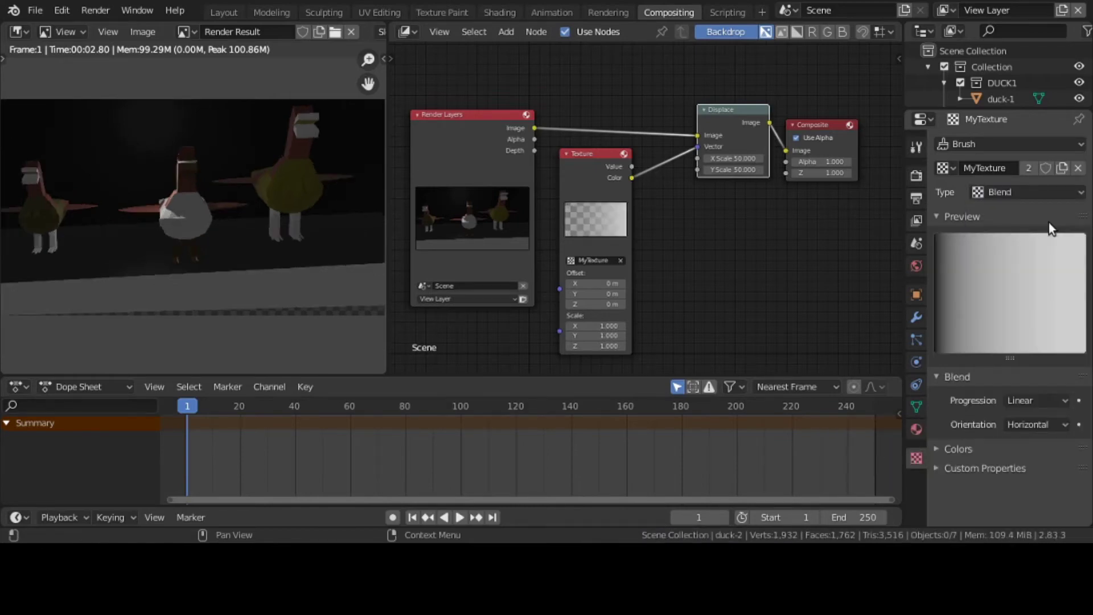
{"action": "left_click", "coordinate": [1038, 197]}
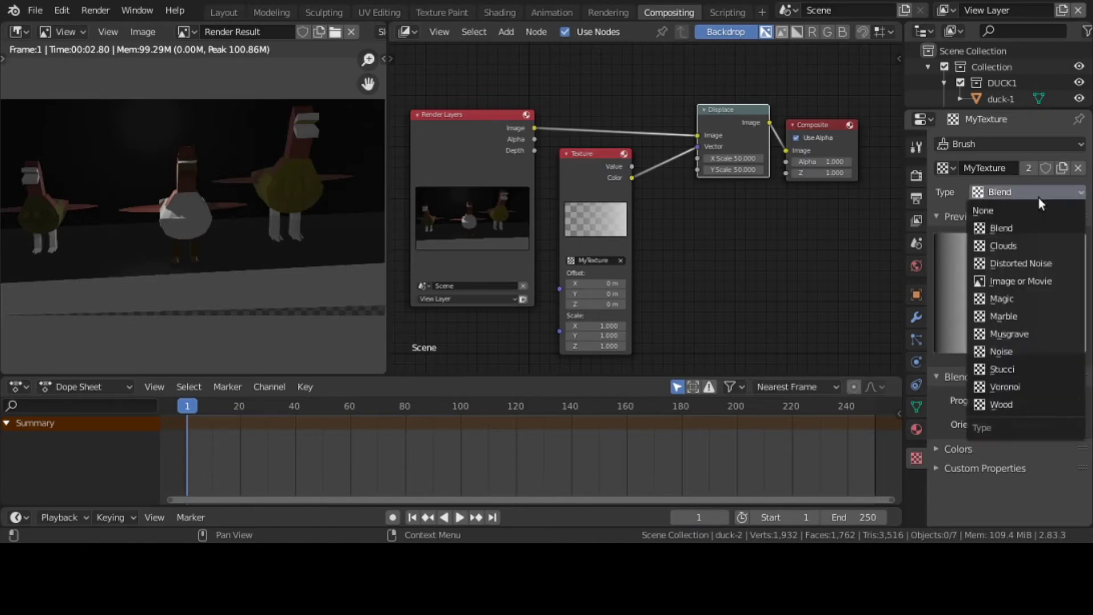
{"action": "left_click", "coordinate": [1040, 240]}
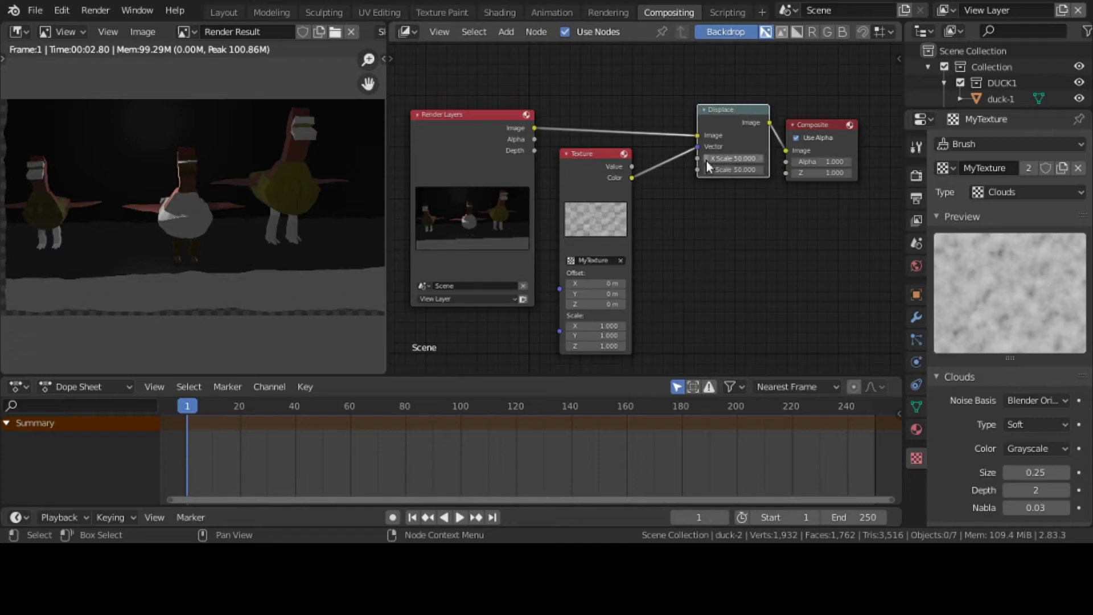
Step: Set the Texture node's X and Y Offset to 100 m
{"action": "left_click", "coordinate": [591, 283]}
{"action": "type", "text": "100"}
{"action": "key", "text": "Return"}
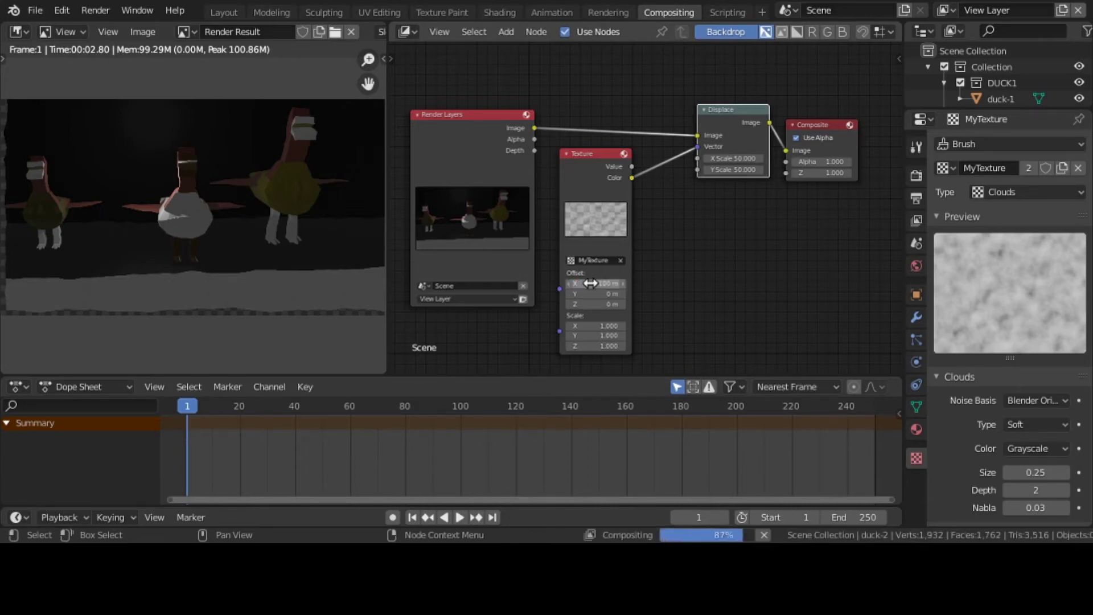
{"action": "left_click", "coordinate": [601, 293]}
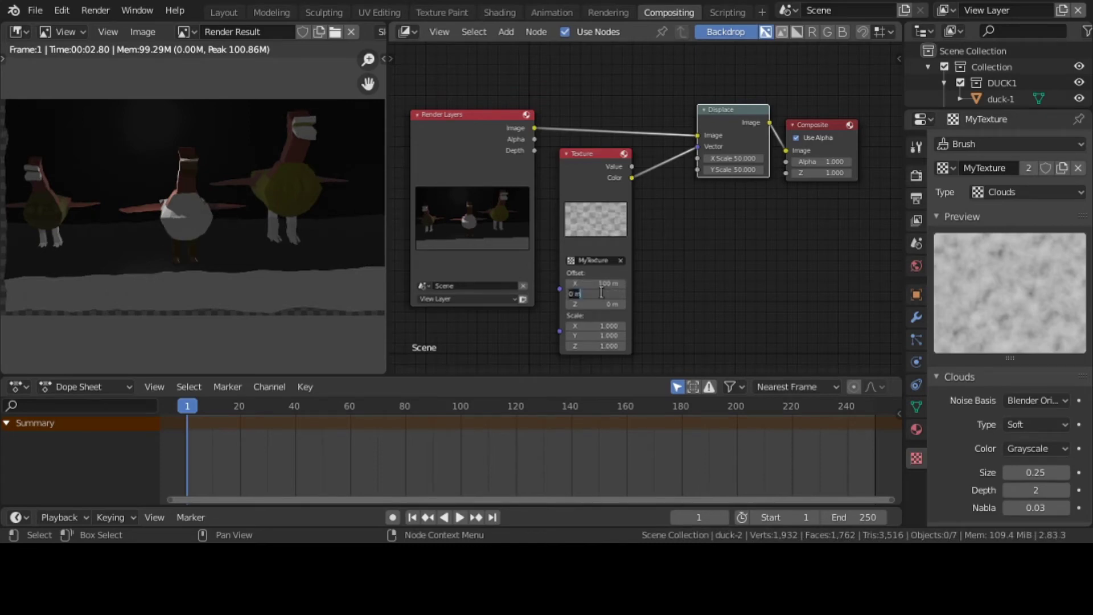
{"action": "type", "text": "100"}
{"action": "key", "text": "Return"}
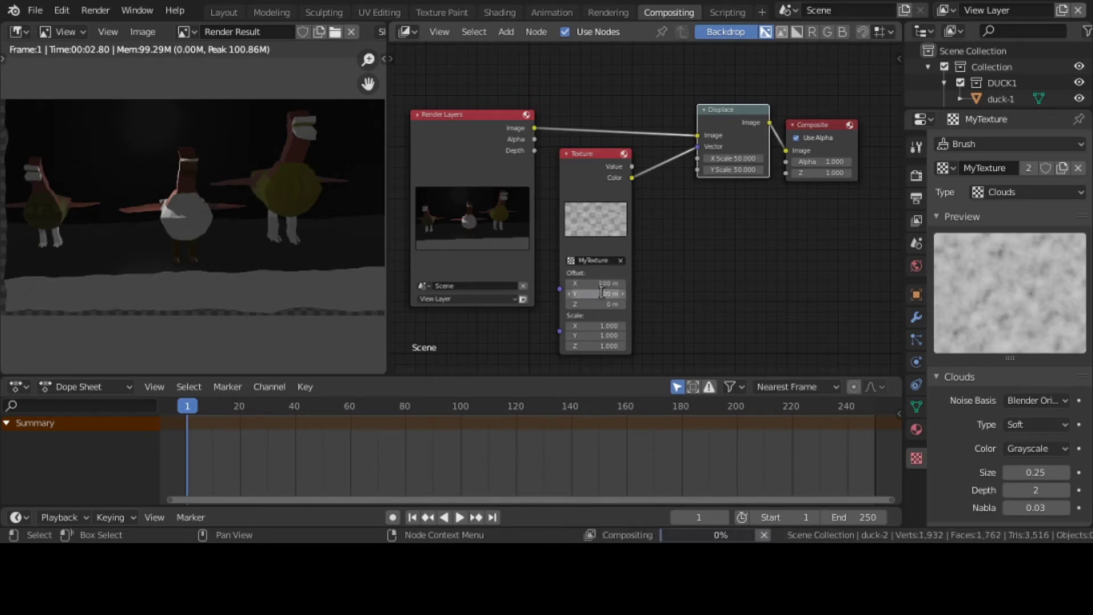
{"action": "left_click", "coordinate": [601, 293]}
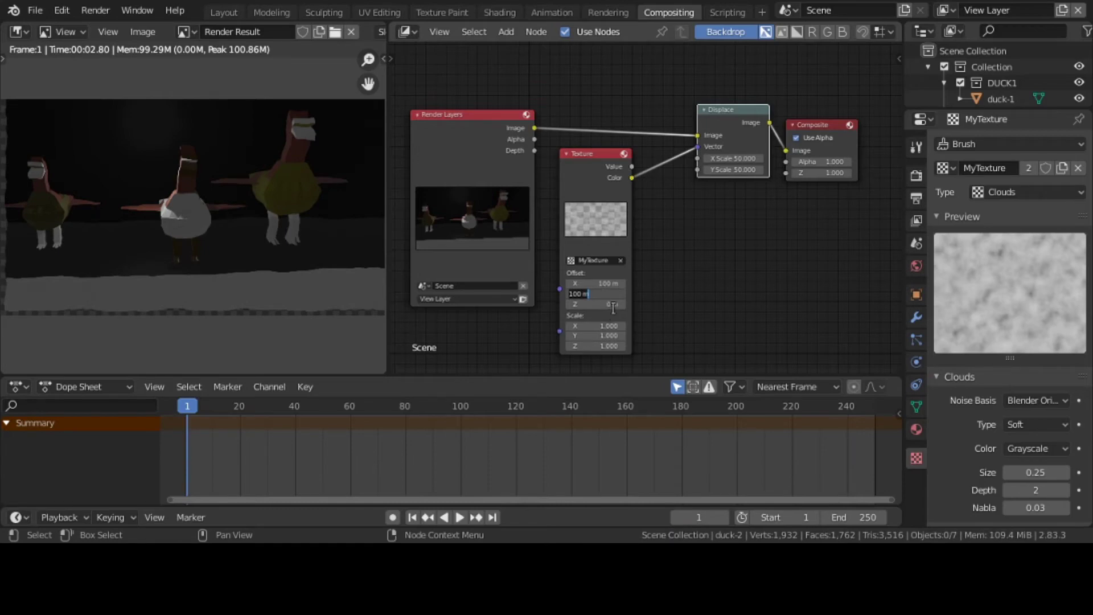
{"action": "key", "text": "Return"}
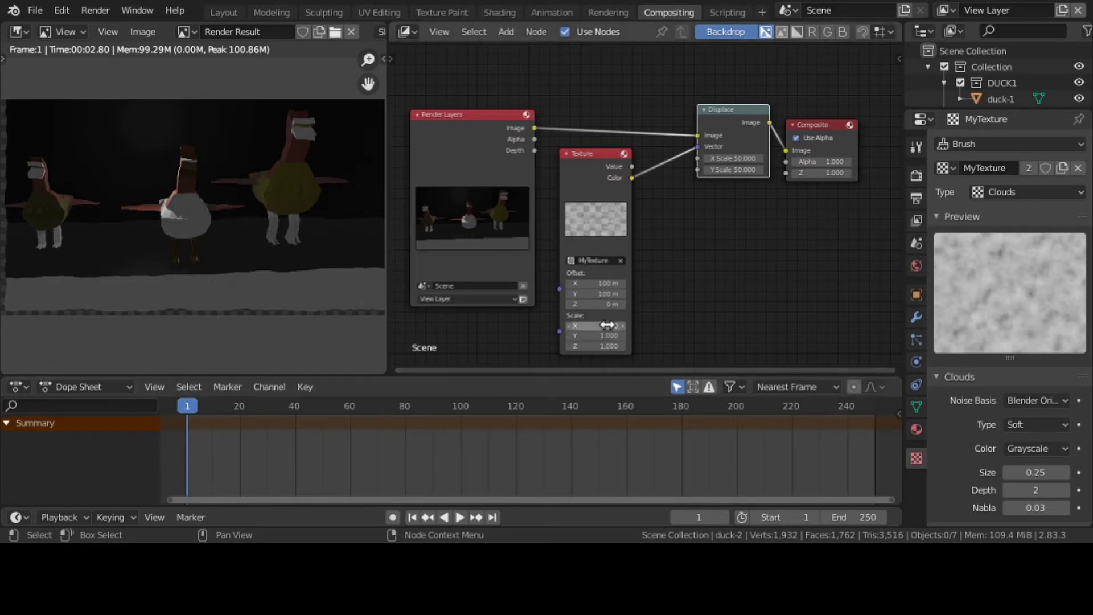
Step: Set the Texture node's X and Y Scale to 3
{"action": "left_click", "coordinate": [607, 325]}
{"action": "type", "text": "3"}
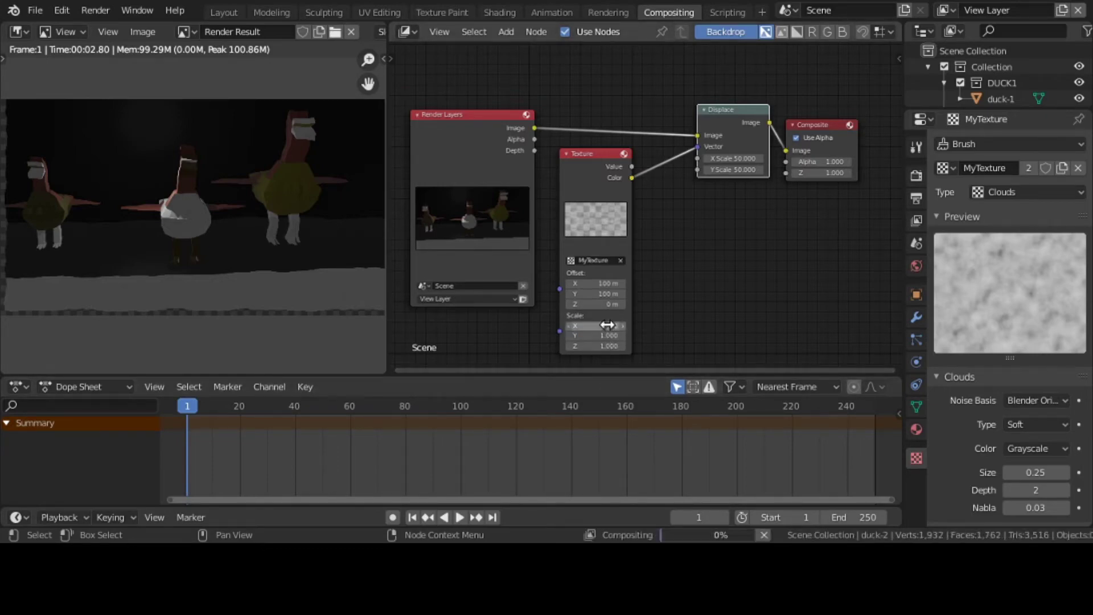
{"action": "key", "text": "Return"}
{"action": "left_click", "coordinate": [608, 336]}
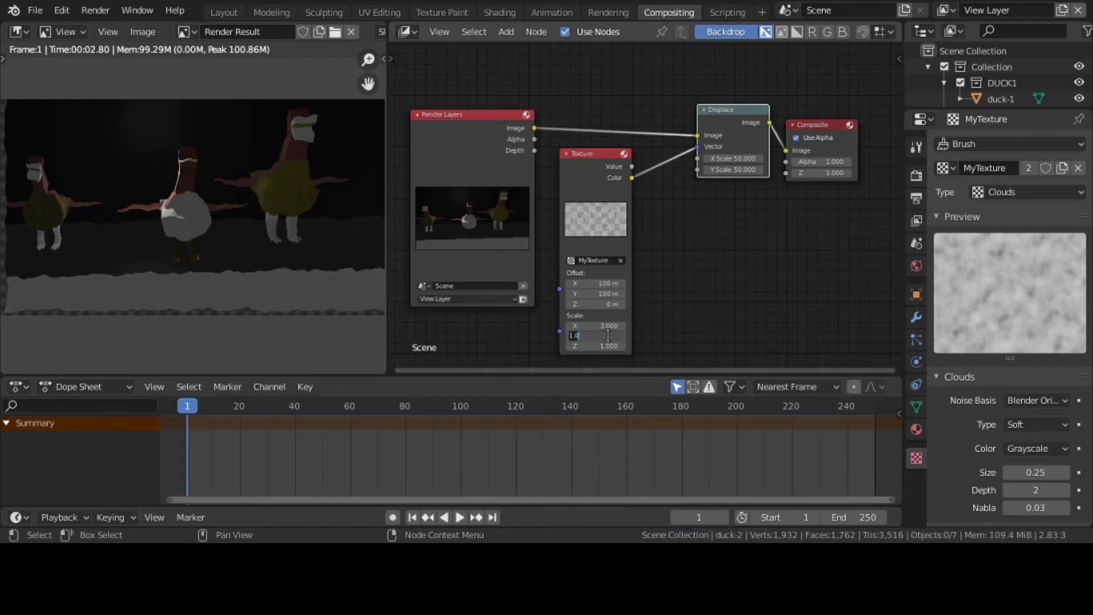
{"action": "type", "text": "3"}
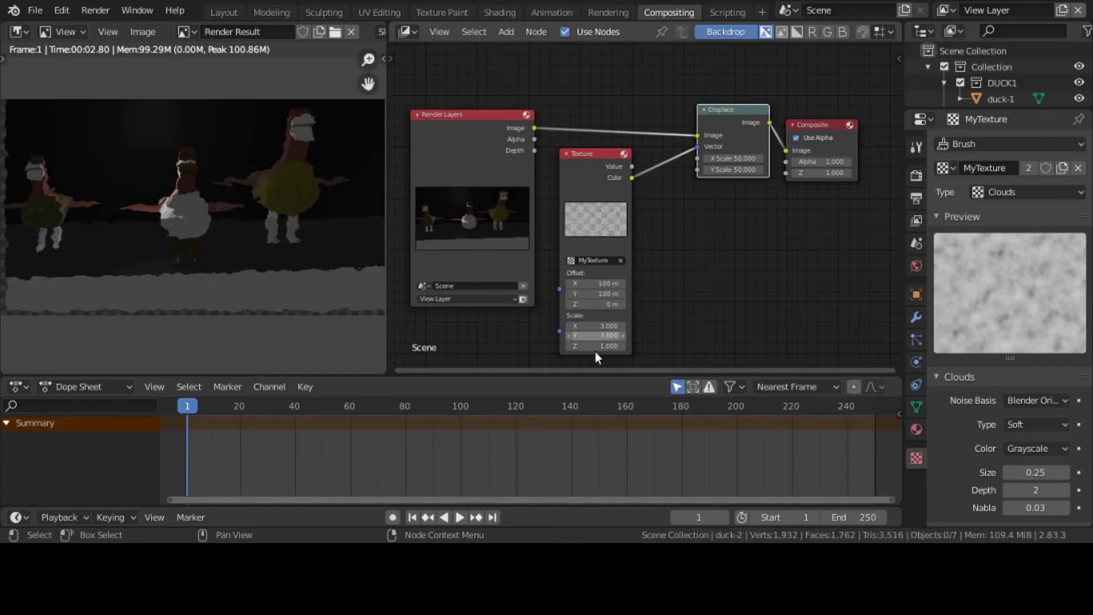
{"action": "left_click", "coordinate": [595, 344]}
{"action": "type", "text": "."}
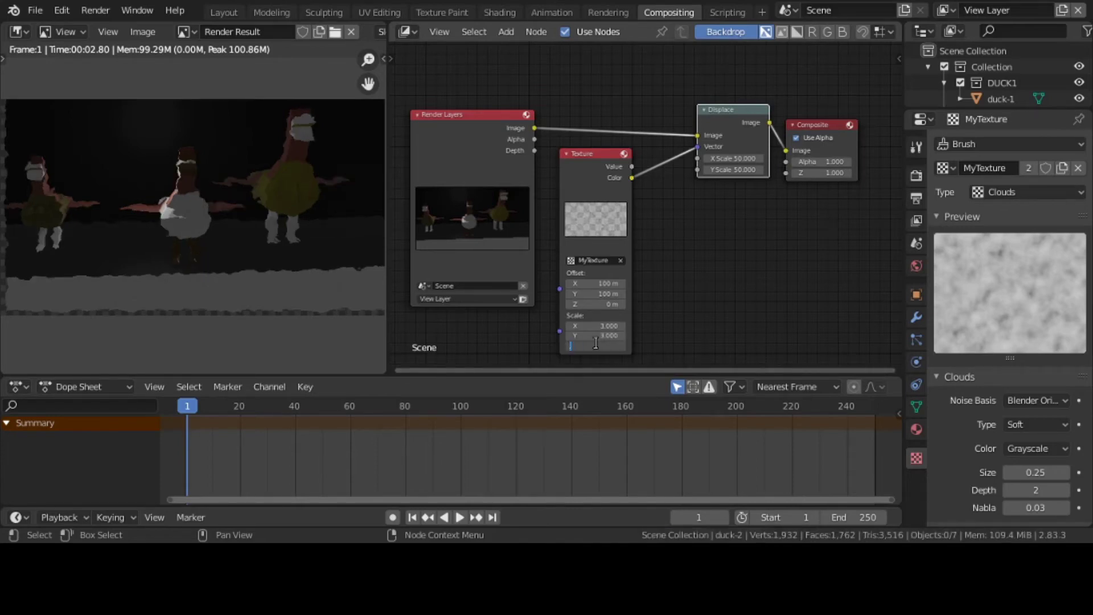
{"action": "key", "text": "Return"}
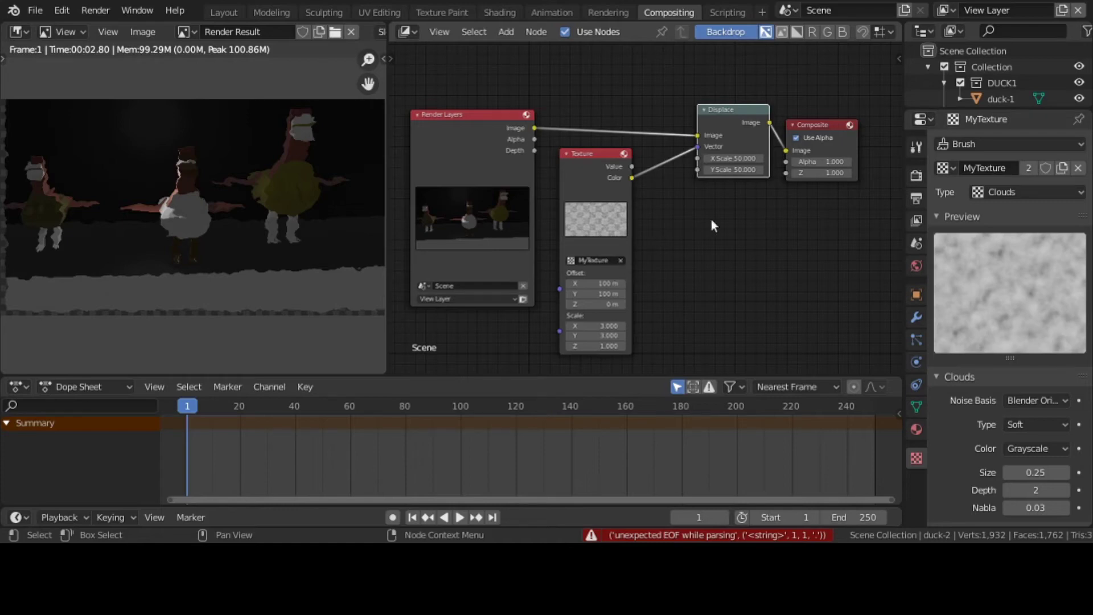
Step: Set the Displace node's X Scale and Y Scale to 0
{"action": "left_click", "coordinate": [728, 158]}
{"action": "key", "text": "Return"}
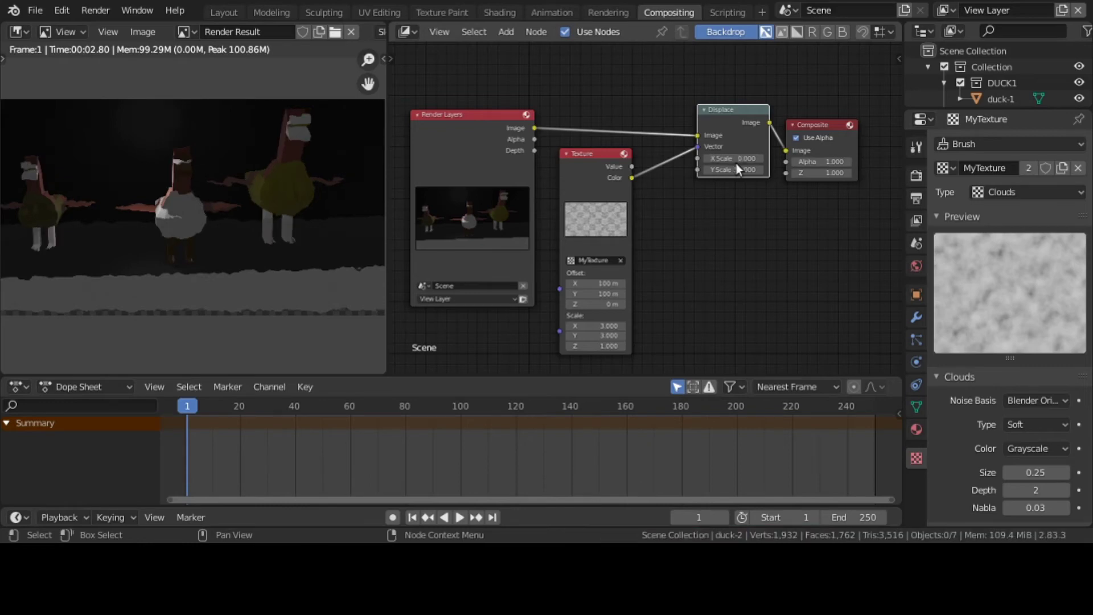
{"action": "left_click", "coordinate": [736, 169]}
{"action": "key", "text": "Return"}
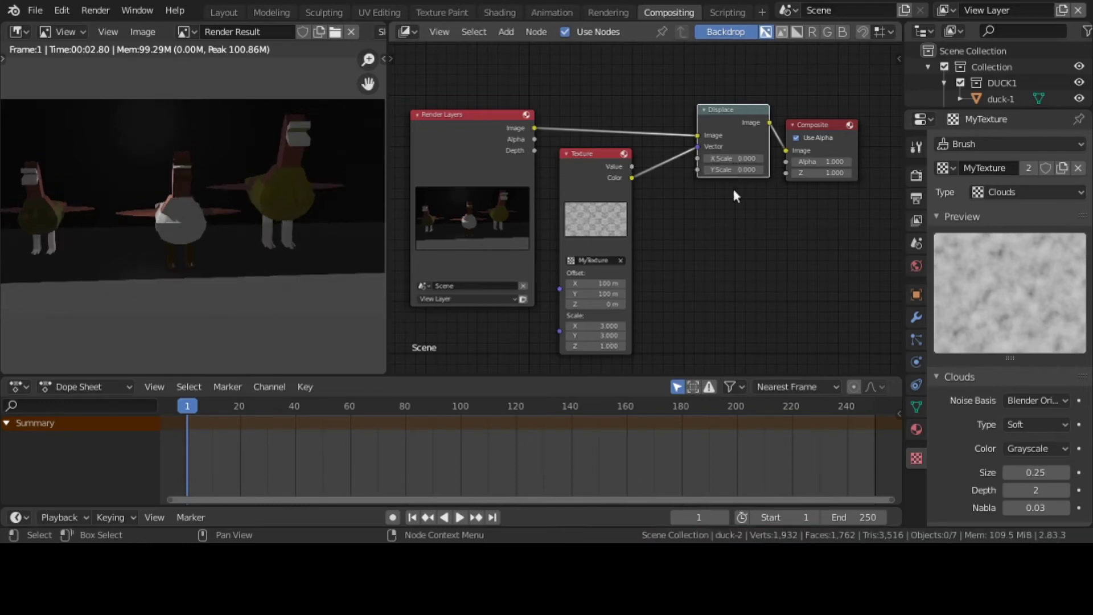
Step: Reset the Texture node's X and Y Offset to 0 m
{"action": "left_click", "coordinate": [605, 284]}
{"action": "type", "text": "0"}
{"action": "key", "text": "Return"}
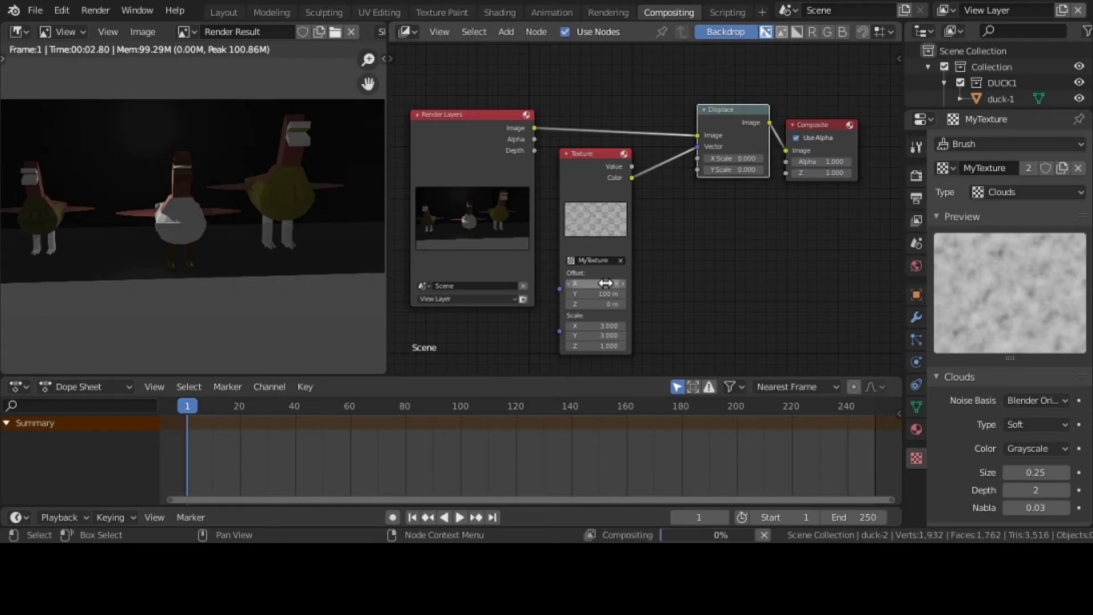
{"action": "left_click", "coordinate": [596, 294]}
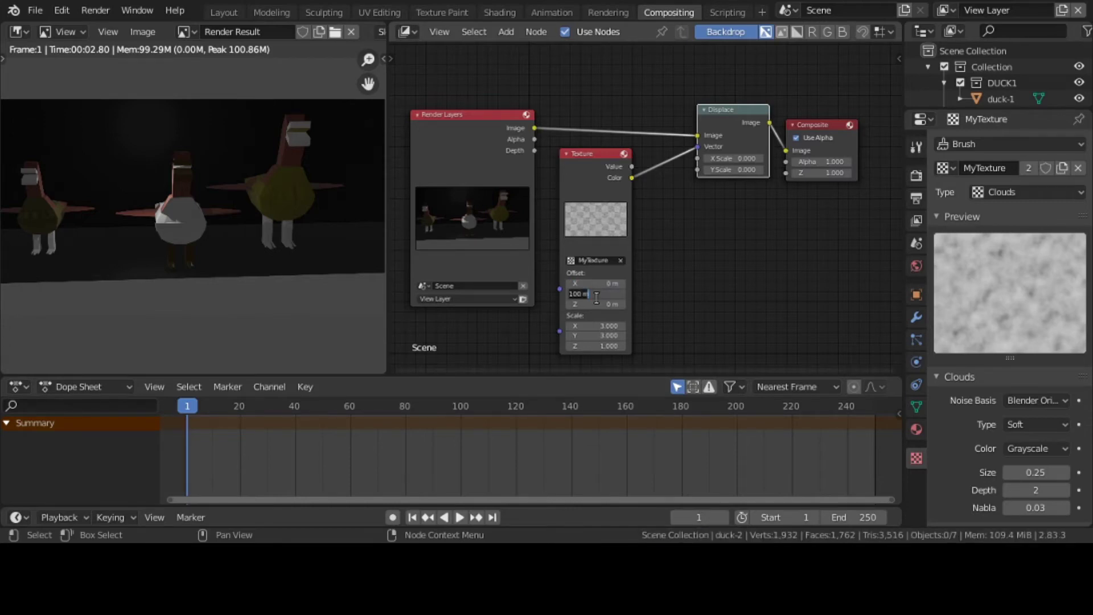
{"action": "type", "text": "0"}
{"action": "key", "text": "Return"}
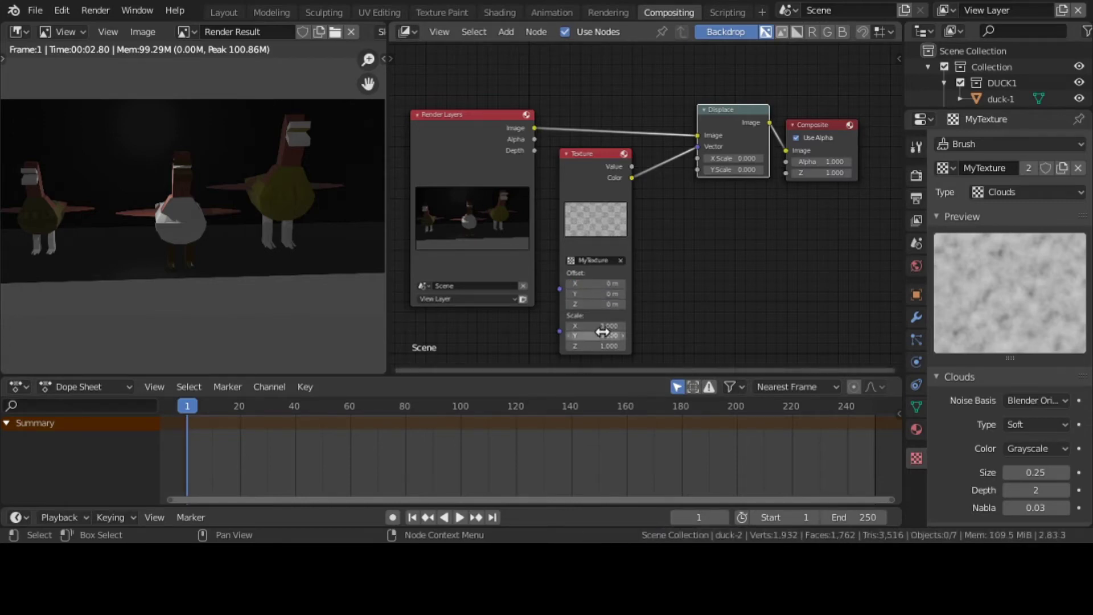
Step: Set the Texture node's X, Y and Z Scale to 0
{"action": "left_click", "coordinate": [603, 330]}
{"action": "type", "text": "0"}
{"action": "key", "text": "Return"}
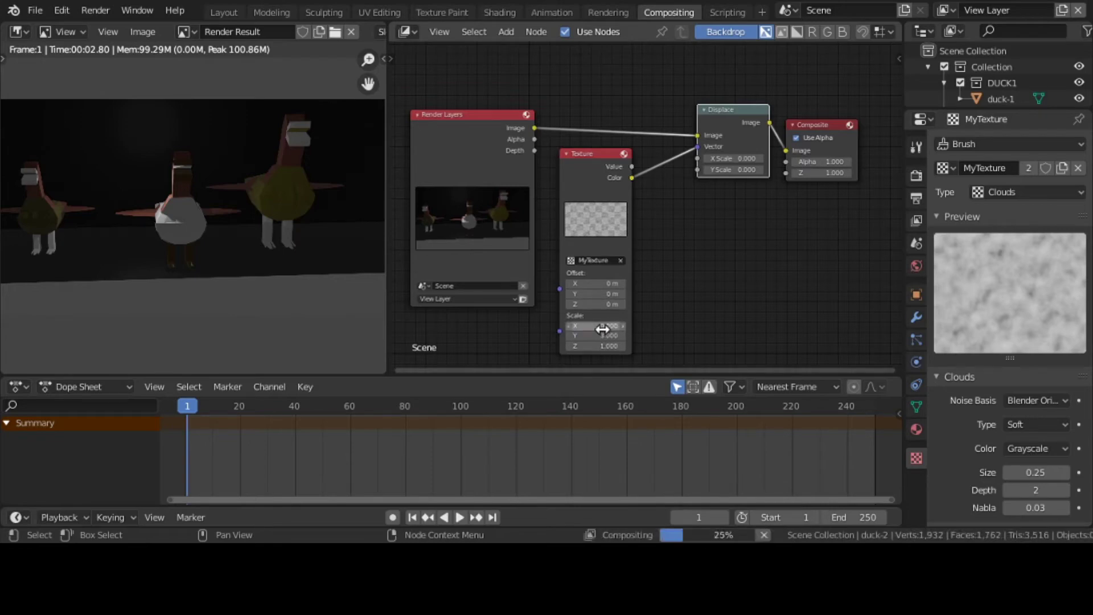
{"action": "left_click", "coordinate": [601, 336]}
{"action": "type", "text": "0"}
{"action": "key", "text": "Return"}
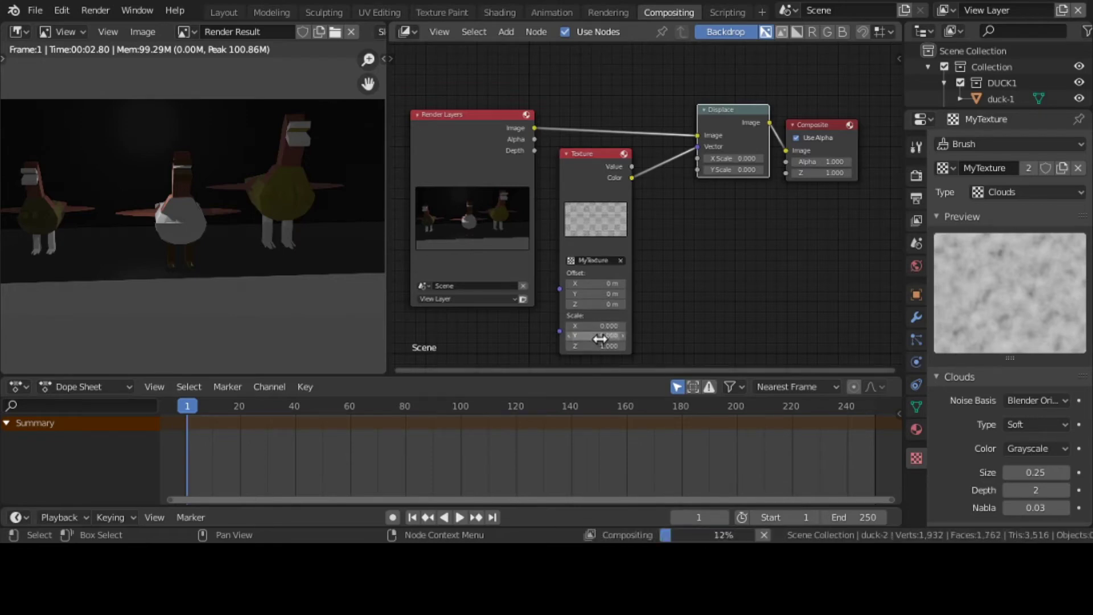
{"action": "left_click", "coordinate": [588, 345]}
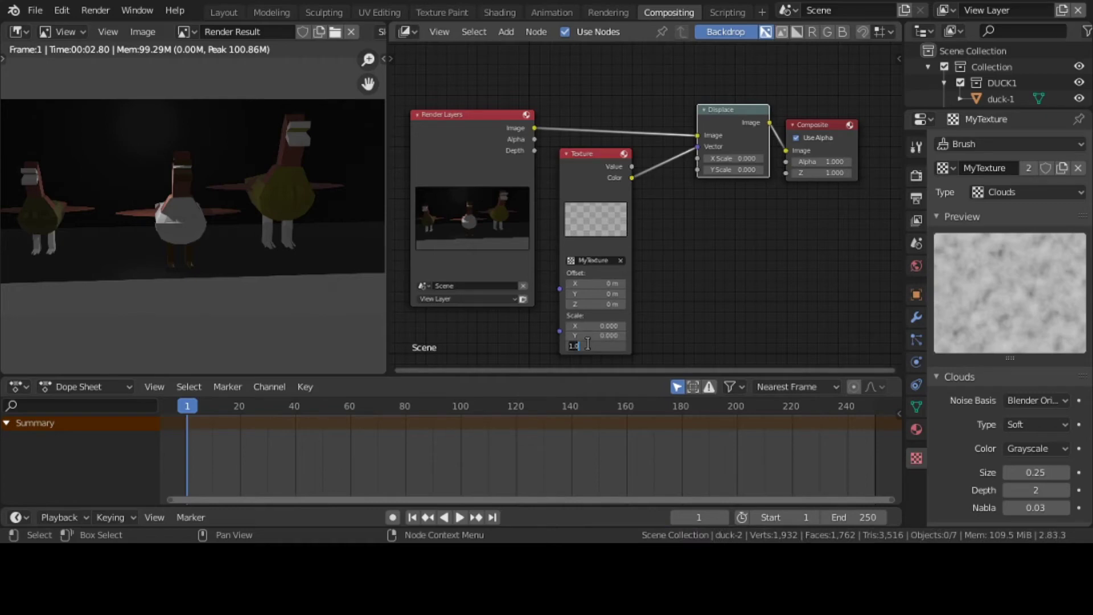
{"action": "type", "text": "0"}
{"action": "key", "text": "Return"}
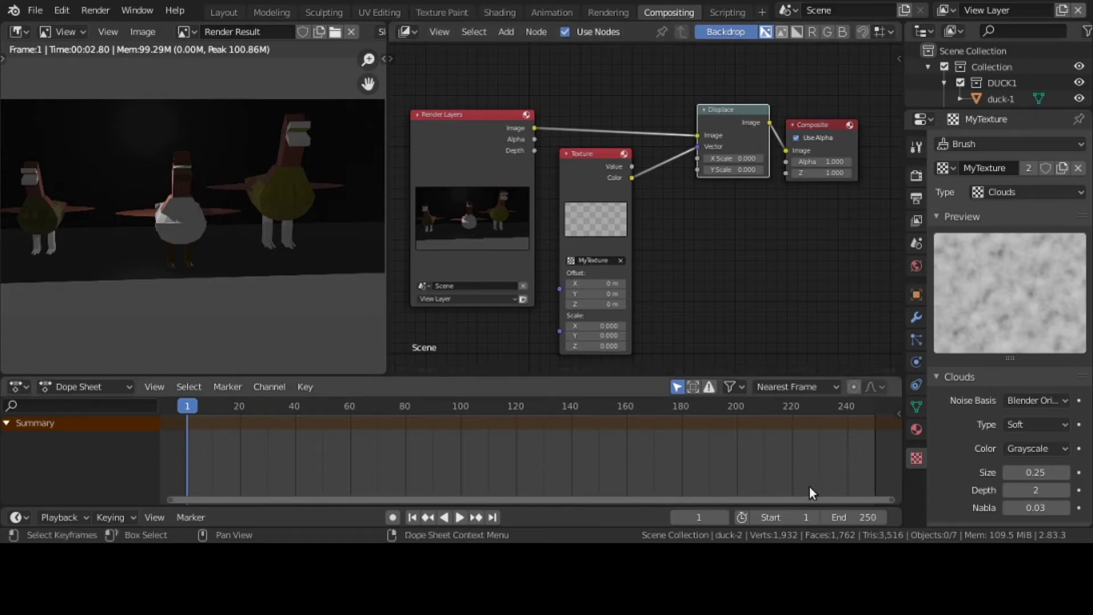
Step: Set the scene's end frame to 120 and keyframe the Displace node's X and Y Scale at frame 1
{"action": "left_click", "coordinate": [865, 519]}
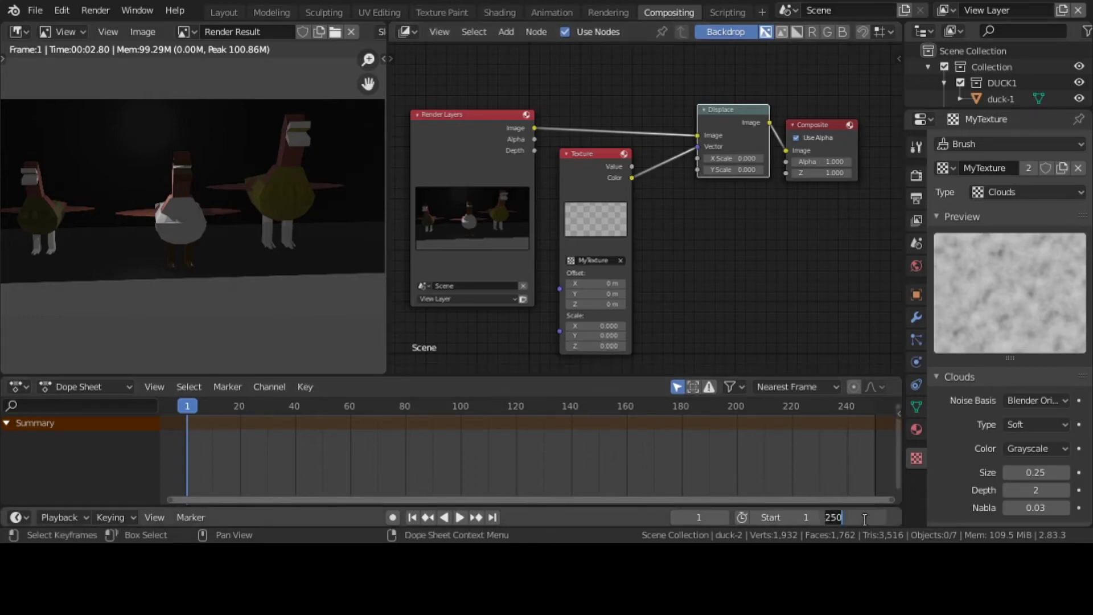
{"action": "type", "text": "120"}
{"action": "key", "text": "Return"}
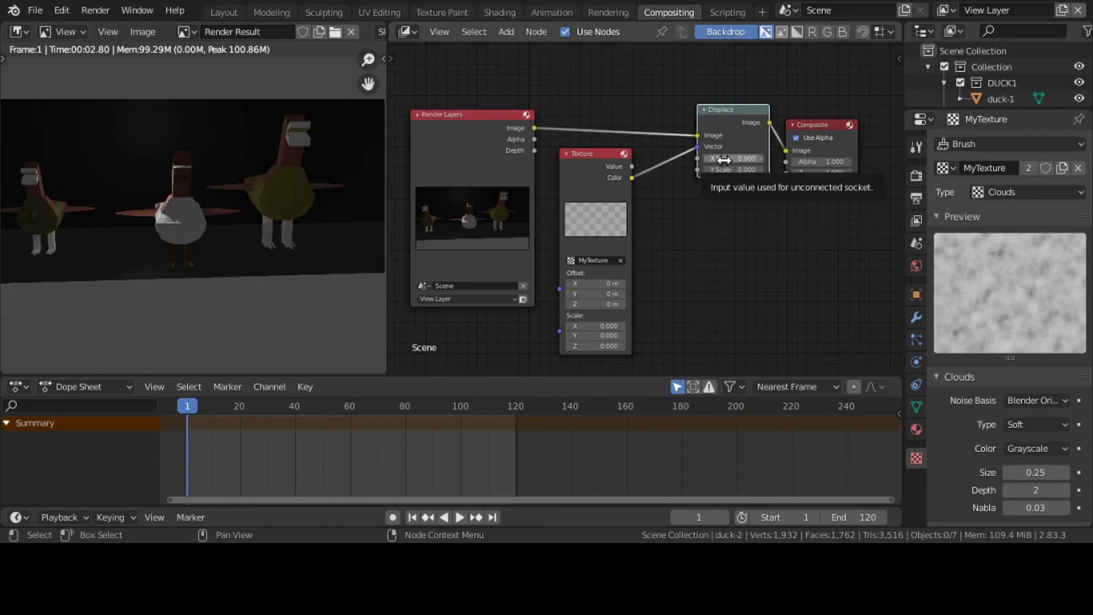
{"action": "key", "text": "i"}
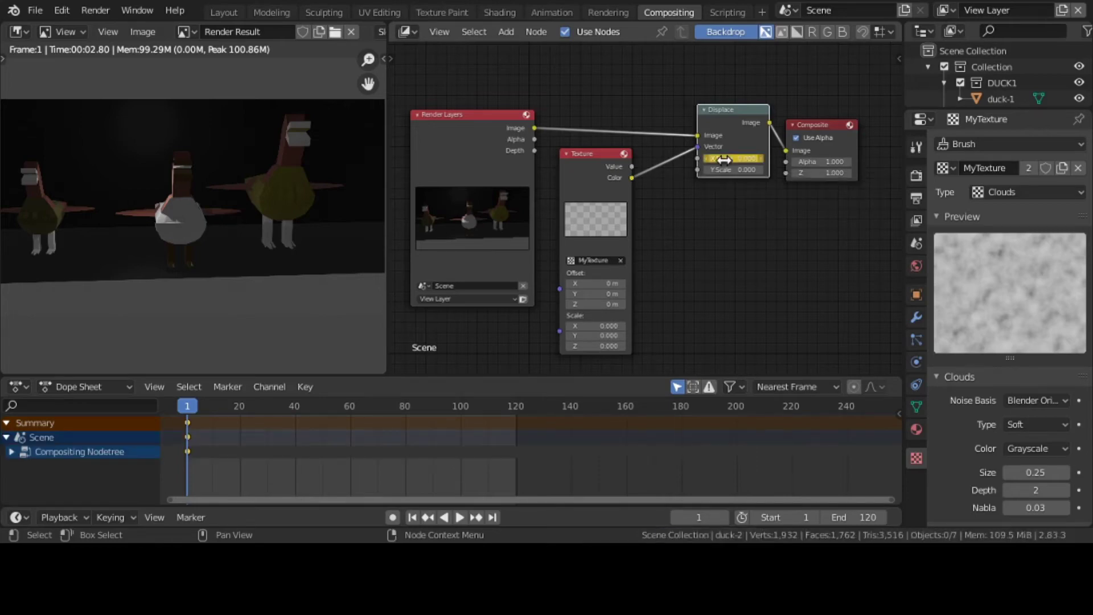
{"action": "key", "text": "i"}
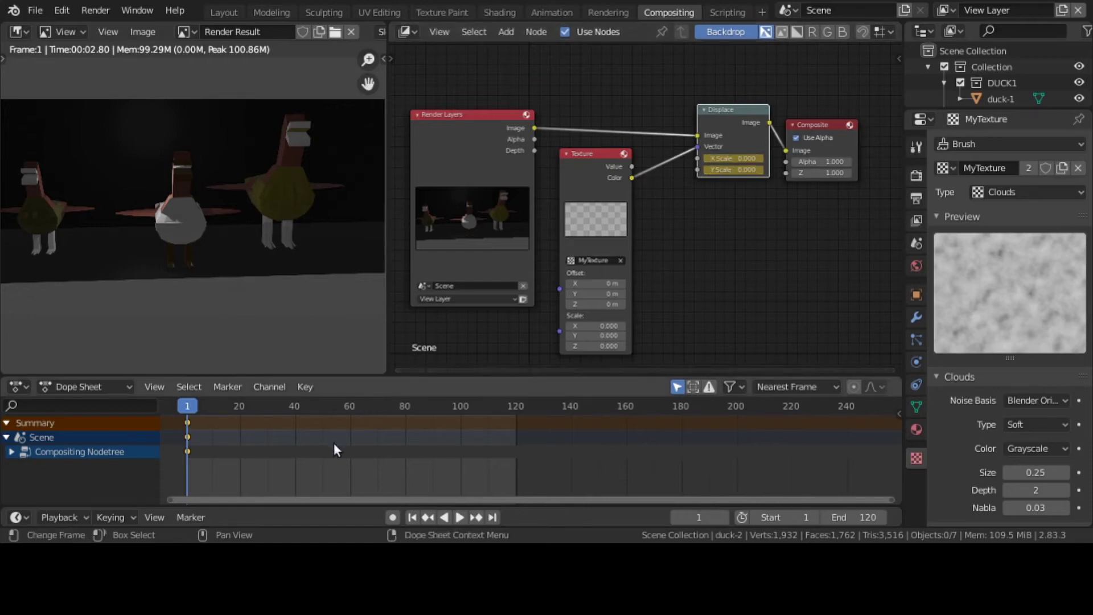
Step: Go to frame 22 and set the Displace node's X and Y Scale to 70
{"action": "right_click", "coordinate": [245, 422]}
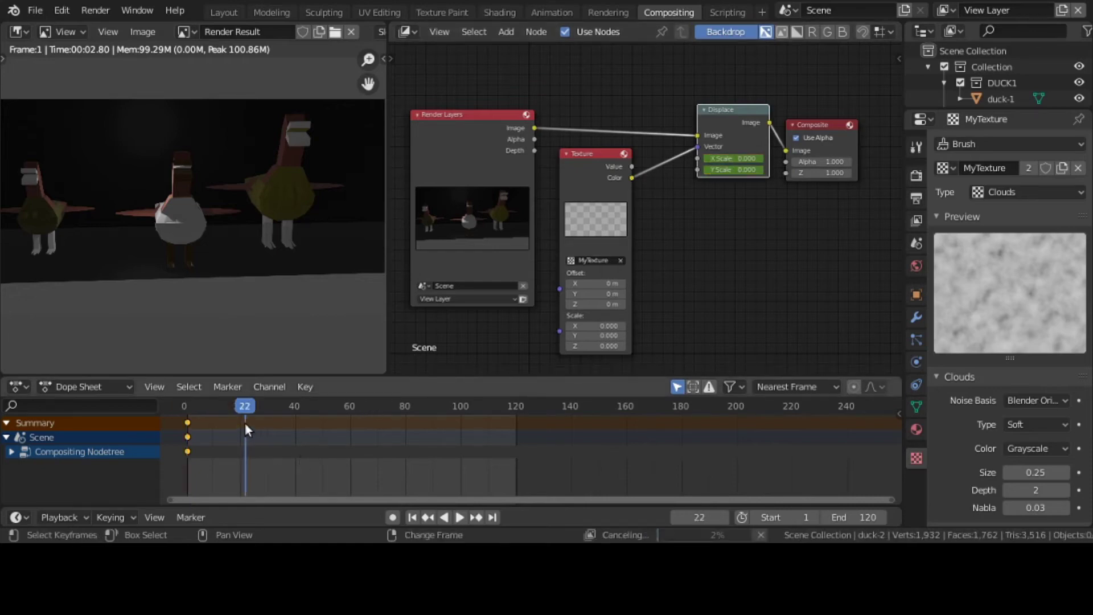
{"action": "left_click", "coordinate": [741, 159]}
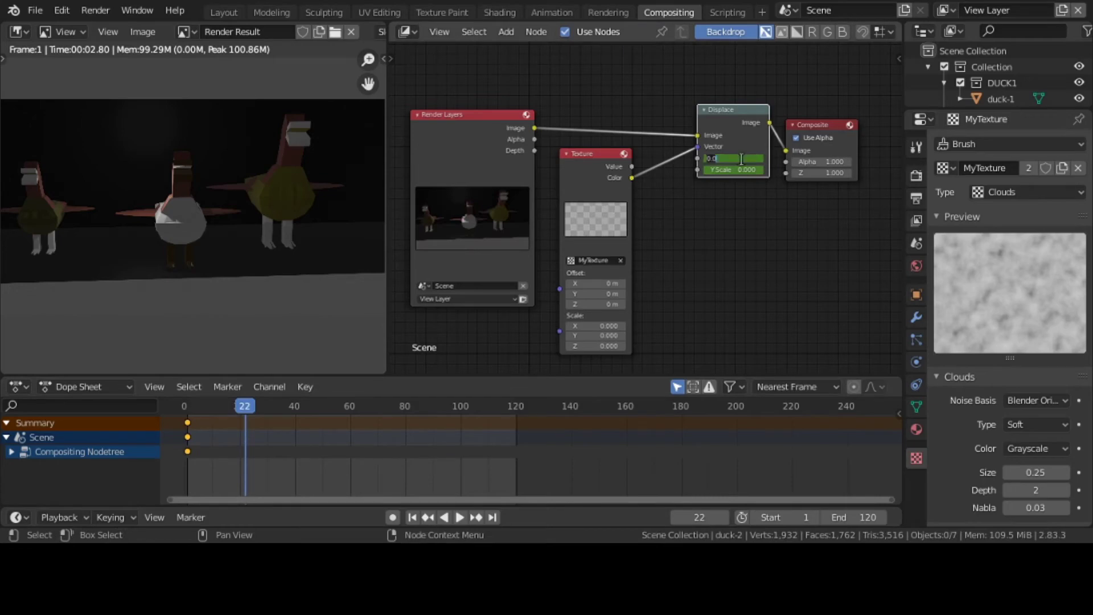
{"action": "type", "text": "70"}
{"action": "key", "text": "Return"}
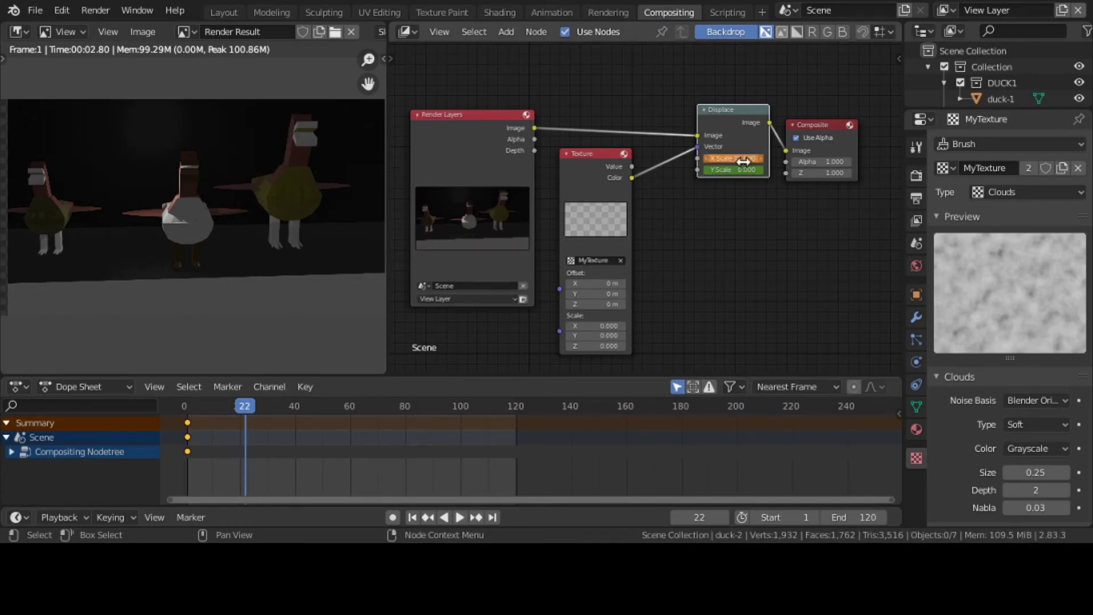
{"action": "left_click", "coordinate": [744, 170]}
{"action": "type", "text": "70"}
{"action": "key", "text": "Return"}
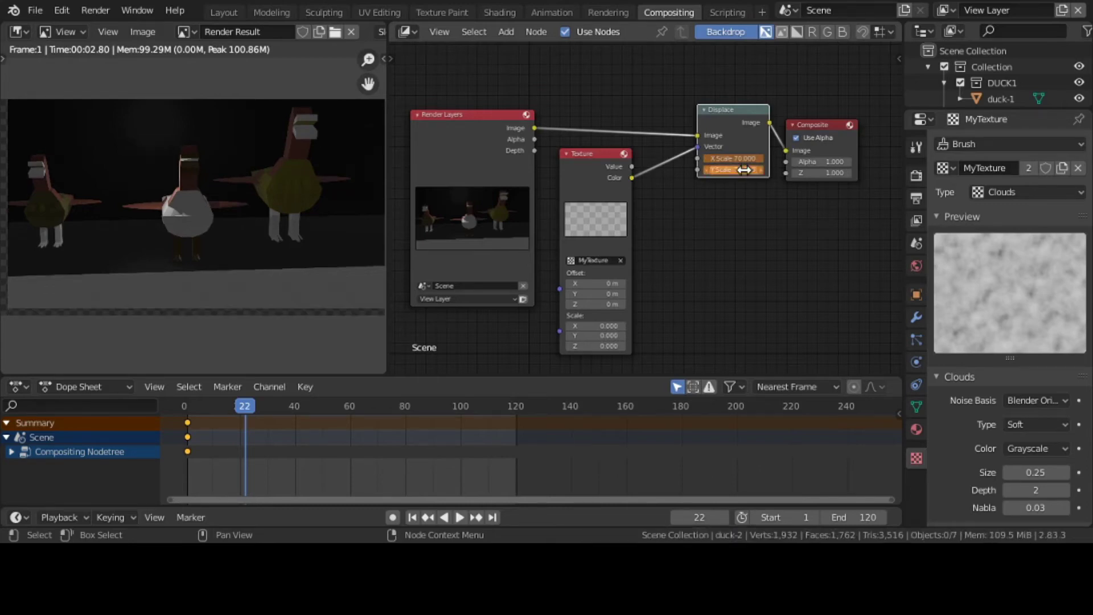
Step: Try an X Scale of 10 on the Displace node
{"action": "left_click", "coordinate": [744, 159]}
{"action": "type", "text": "10"}
{"action": "key", "text": "Return"}
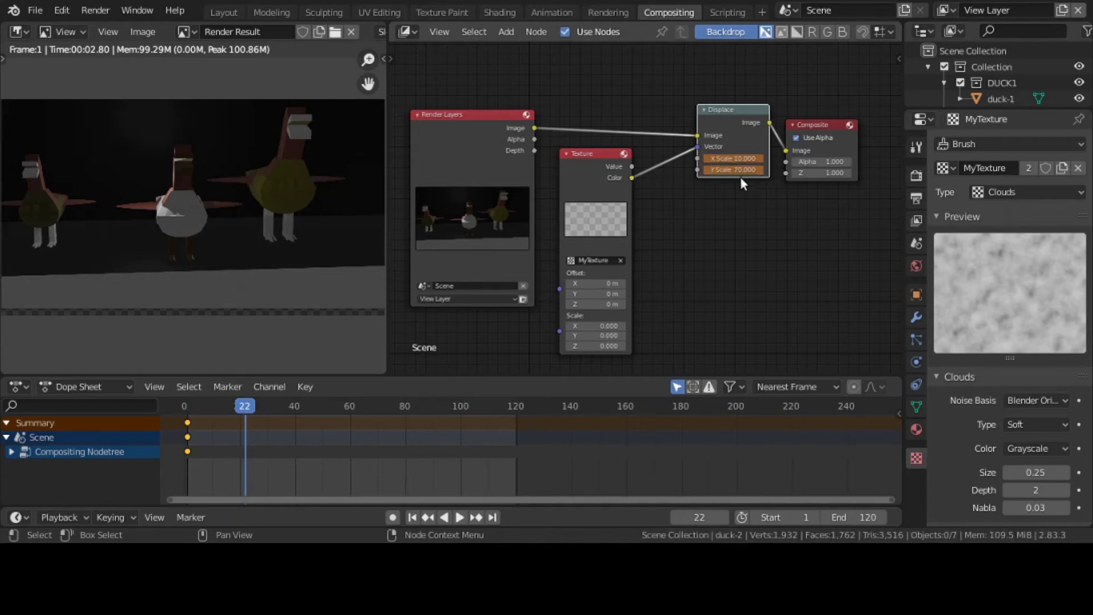
Step: Try an X and Y Scale of 100 on the Displace node
{"action": "left_click", "coordinate": [741, 160]}
{"action": "type", "text": "100"}
{"action": "key", "text": "Return"}
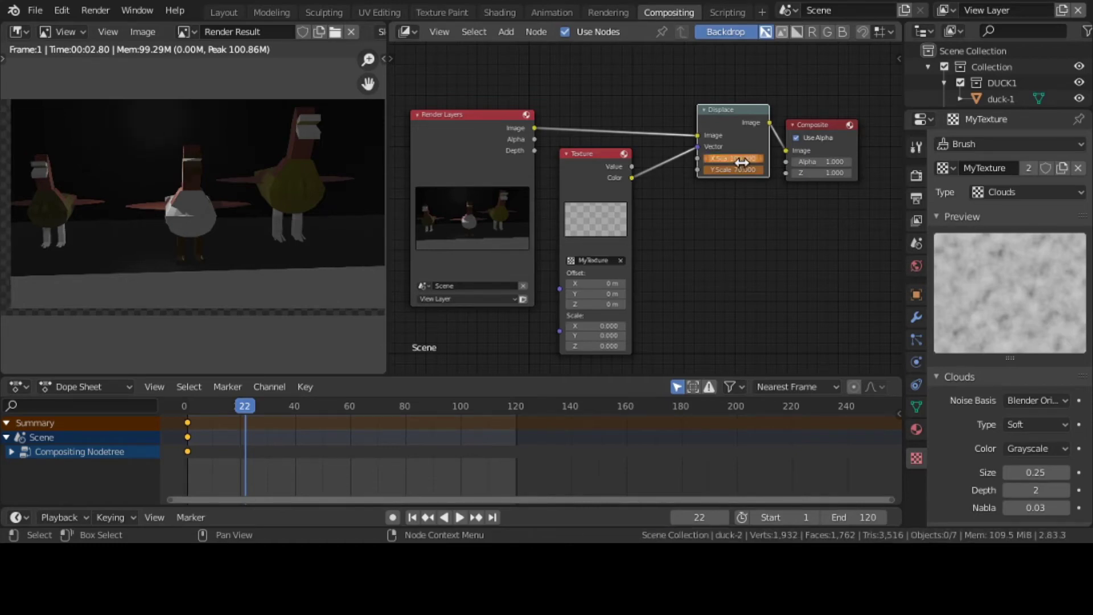
{"action": "left_click", "coordinate": [729, 170]}
{"action": "type", "text": "100"}
{"action": "key", "text": "Return"}
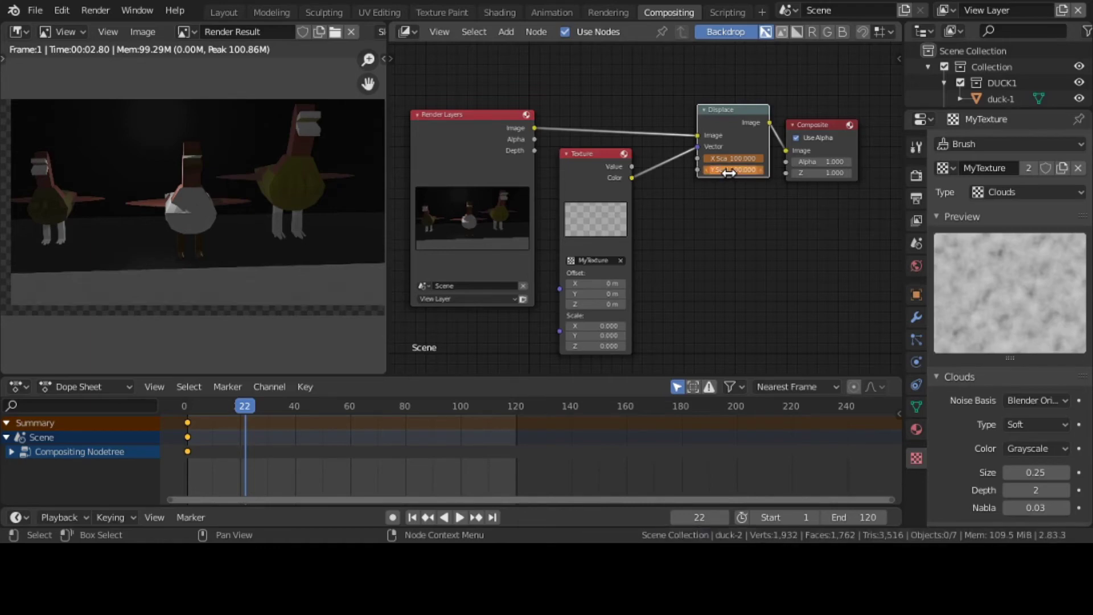
Step: Set the Displace node's Y Scale and X Scale to 500
{"action": "left_click", "coordinate": [729, 171]}
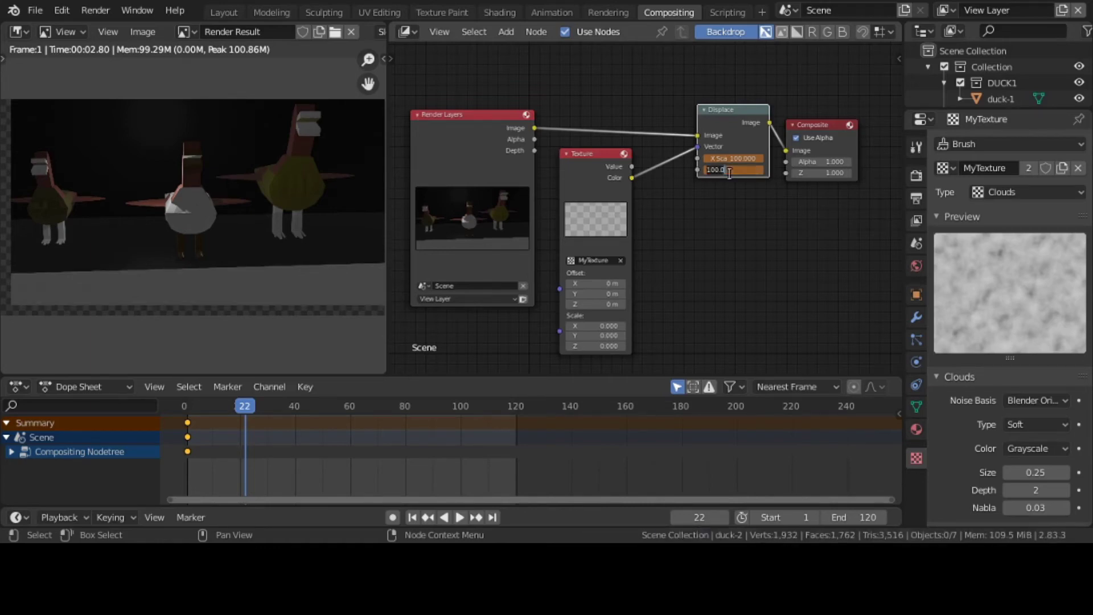
{"action": "type", "text": "500"}
{"action": "key", "text": "Return"}
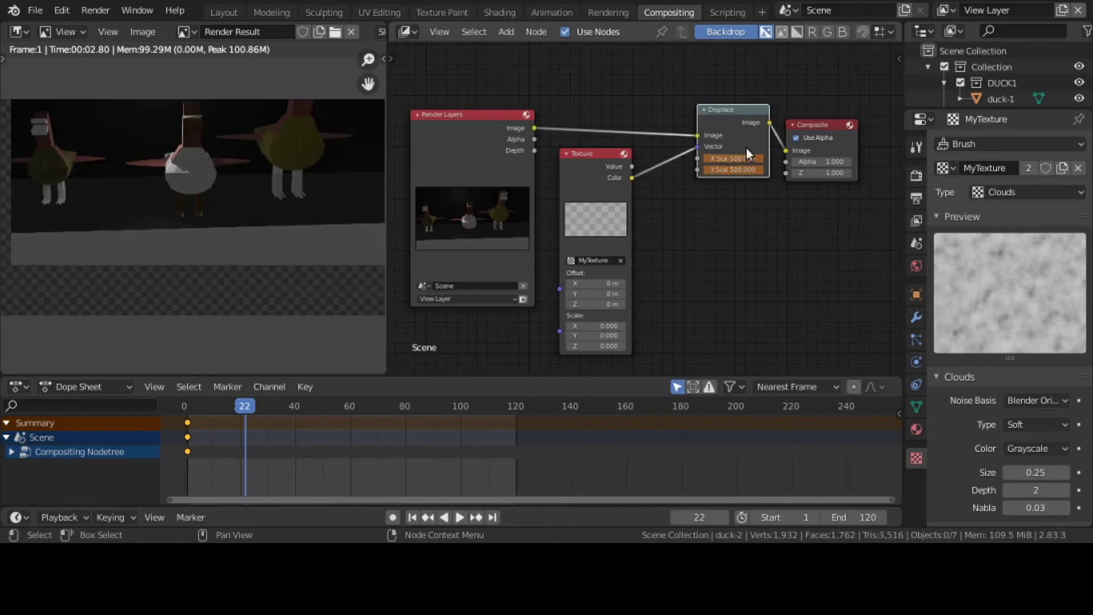
{"action": "left_click", "coordinate": [742, 157]}
{"action": "type", "text": "3"}
{"action": "key", "text": "Return"}
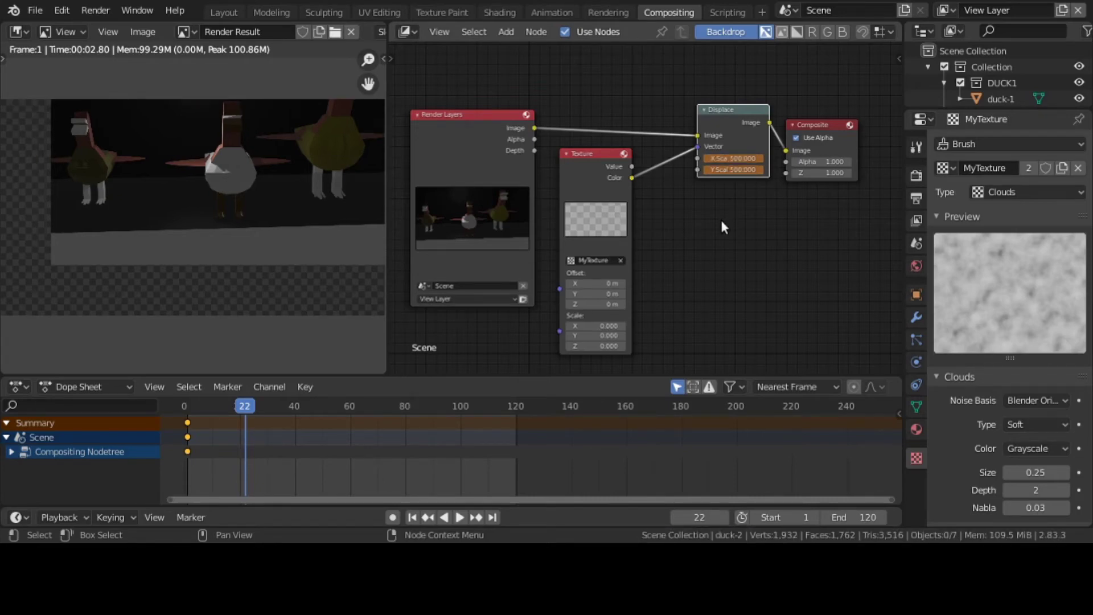
{"action": "left_click", "coordinate": [1024, 192]}
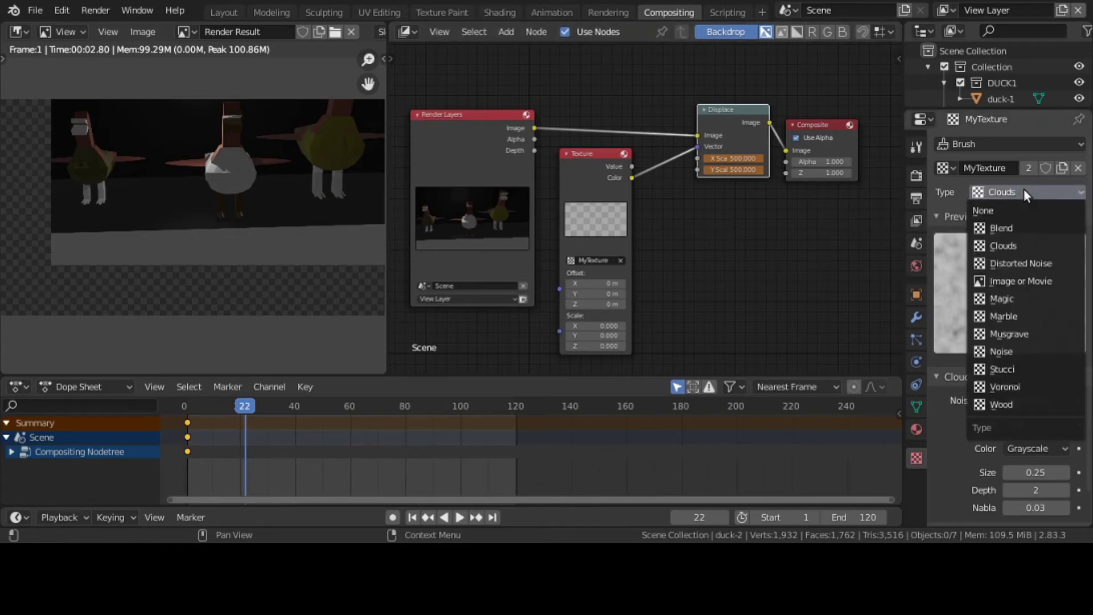
{"action": "left_click", "coordinate": [1019, 246]}
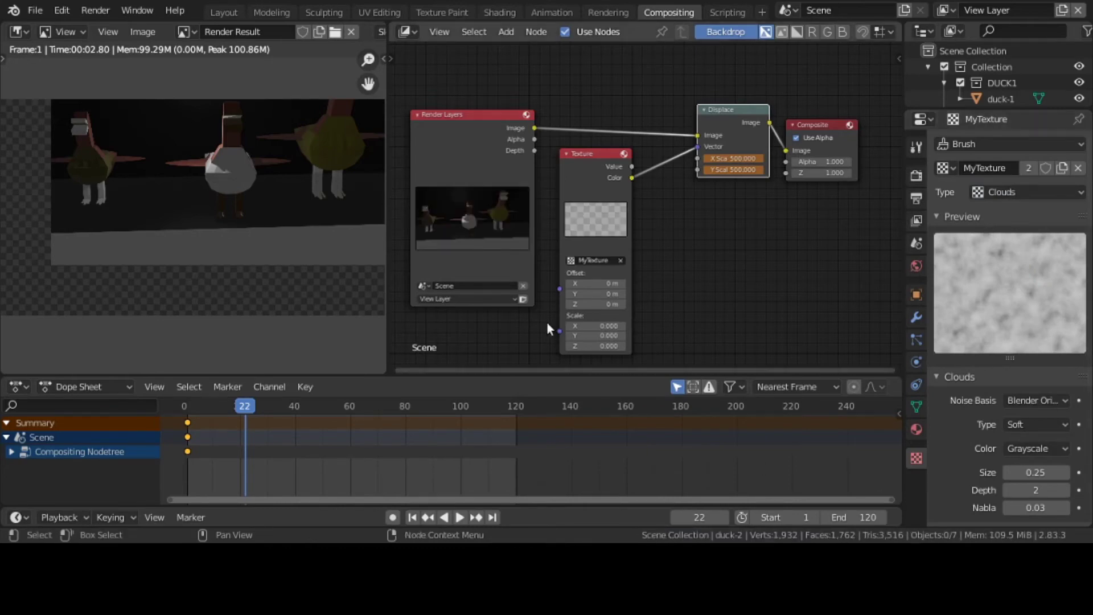
Step: Set the Texture node's X, Y and Z Offset to 5 m
{"action": "left_click", "coordinate": [606, 293]}
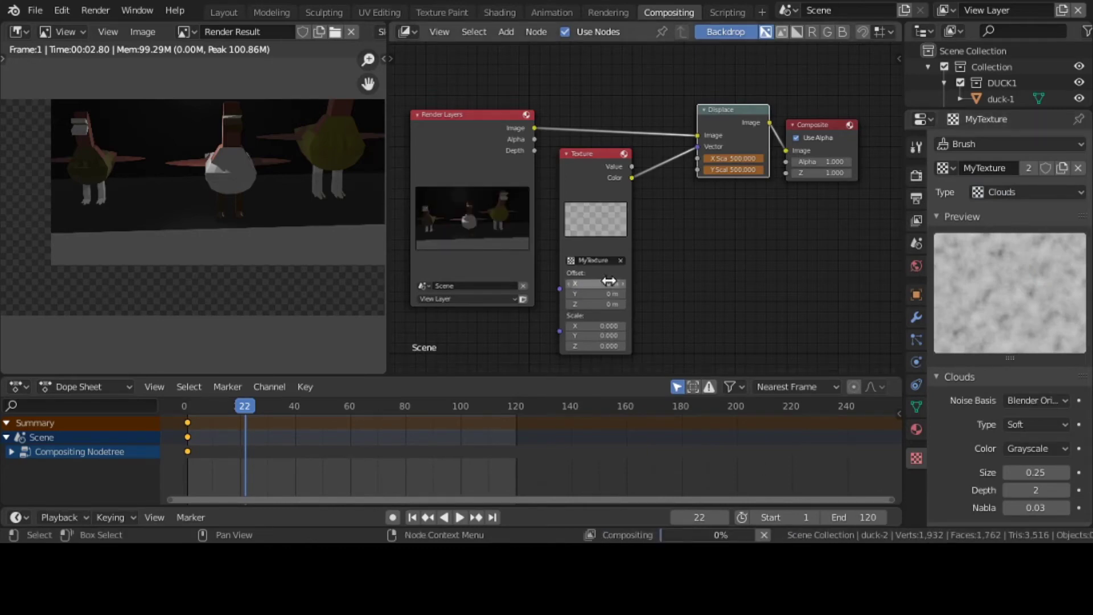
{"action": "left_click", "coordinate": [609, 282]}
{"action": "type", "text": "5"}
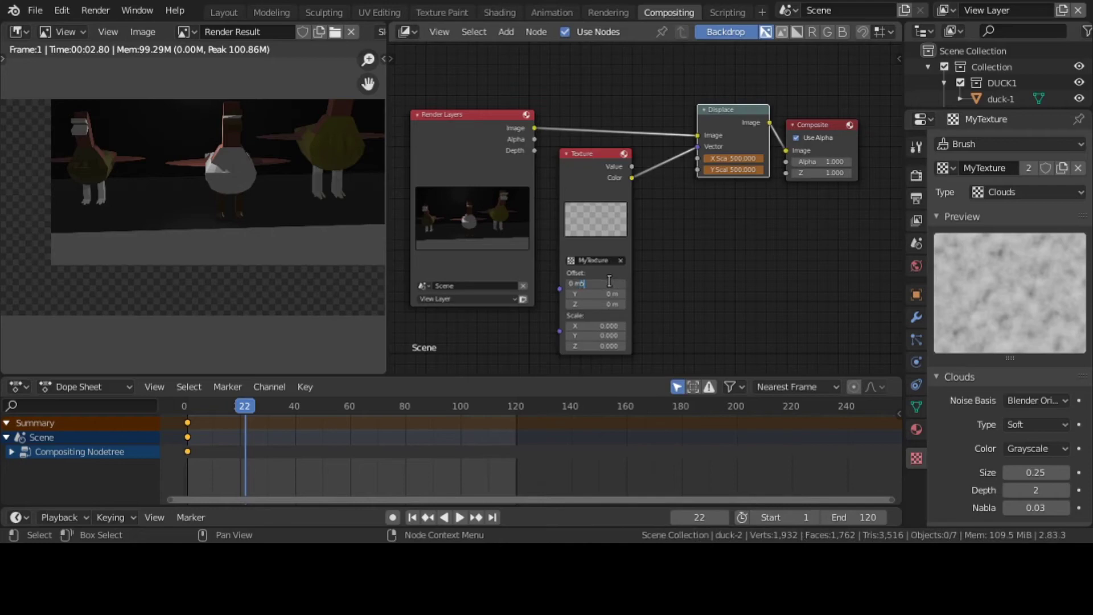
{"action": "key", "text": "BackSpace"}
{"action": "key", "text": "BackSpace"}
{"action": "key", "text": "BackSpace"}
{"action": "key", "text": "BackSpace"}
{"action": "type", "text": "5"}
{"action": "key", "text": "Tab"}
{"action": "type", "text": "5"}
{"action": "key", "text": "Return"}
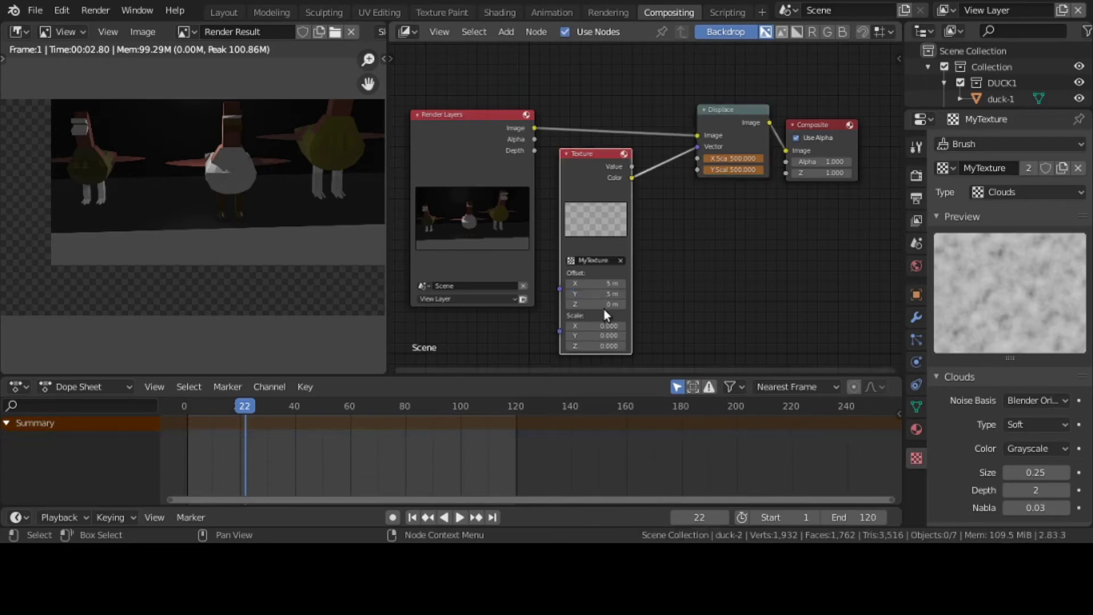
{"action": "left_click", "coordinate": [604, 308]}
{"action": "type", "text": "5"}
{"action": "key", "text": "Return"}
Step: Set the Texture node's X and Y Scale to 5, with the Z Scale at 0
{"action": "left_click", "coordinate": [604, 323]}
{"action": "type", "text": "5"}
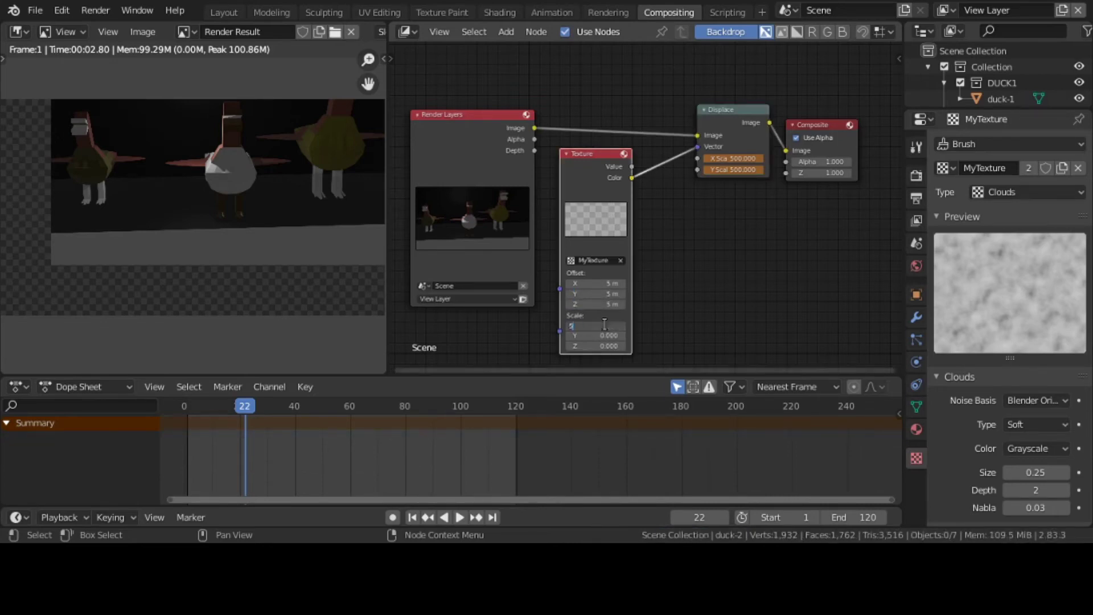
{"action": "key", "text": "Return"}
{"action": "left_click", "coordinate": [605, 335]}
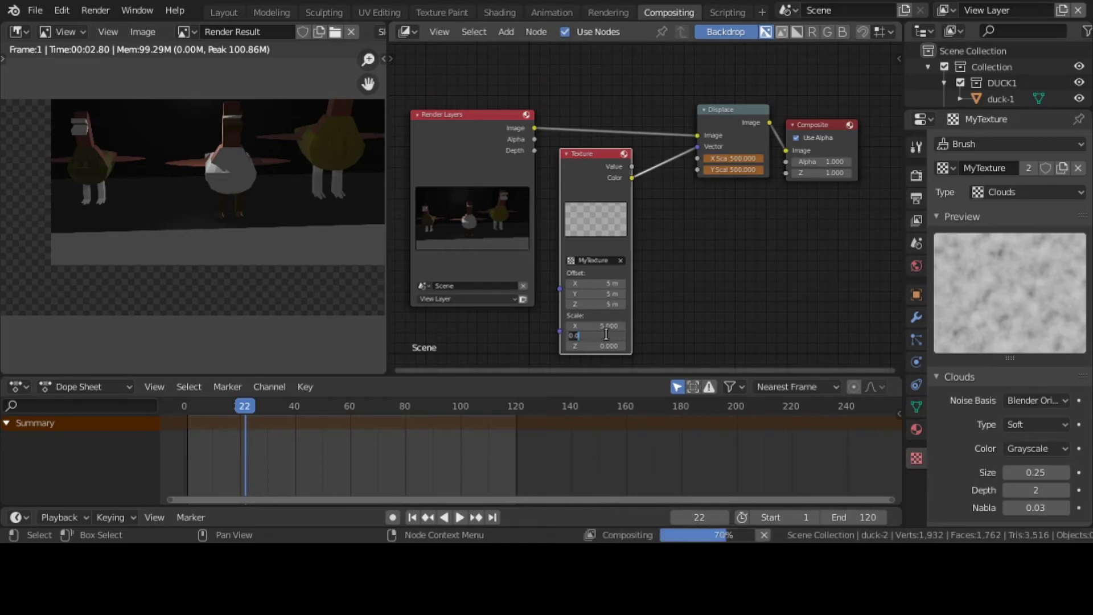
{"action": "type", "text": "5"}
{"action": "key", "text": "Return"}
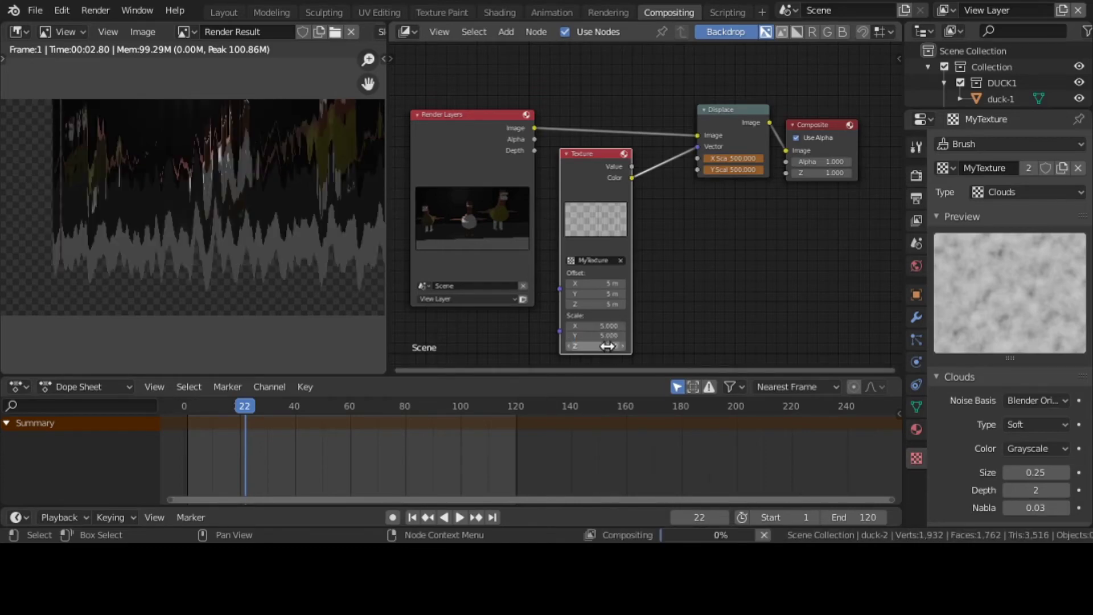
{"action": "left_click", "coordinate": [607, 347]}
{"action": "type", "text": "0.0"}
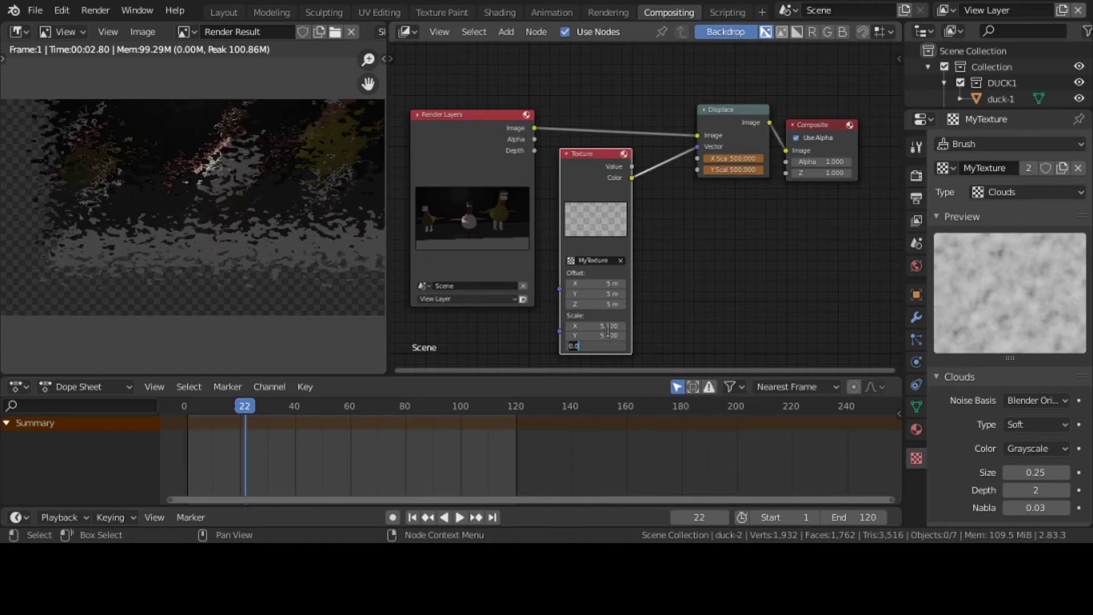
{"action": "key", "text": "Return"}
Step: Reset the Texture node's X, Y and Z Offset to 0 m
{"action": "left_click", "coordinate": [613, 304]}
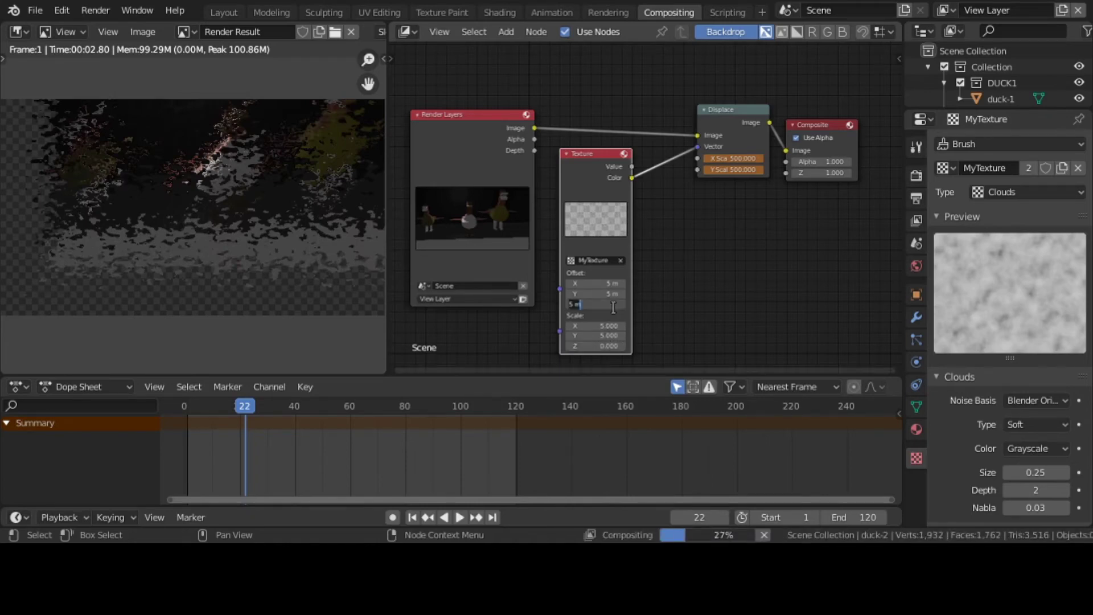
{"action": "type", "text": "0"}
{"action": "key", "text": "Return"}
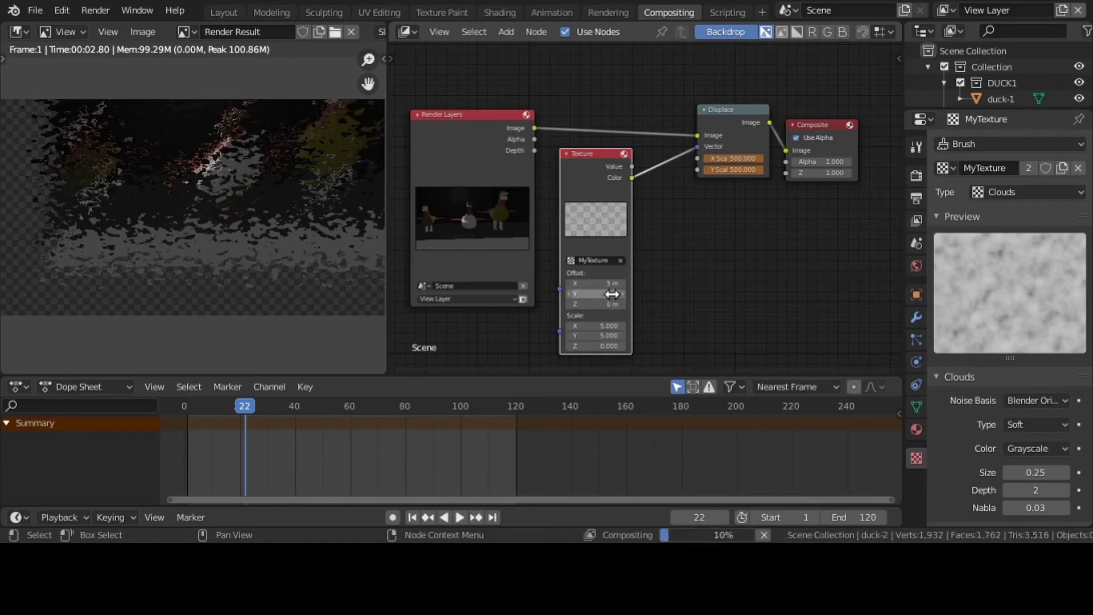
{"action": "left_click", "coordinate": [611, 293]}
{"action": "type", "text": "0"}
{"action": "key", "text": "Return"}
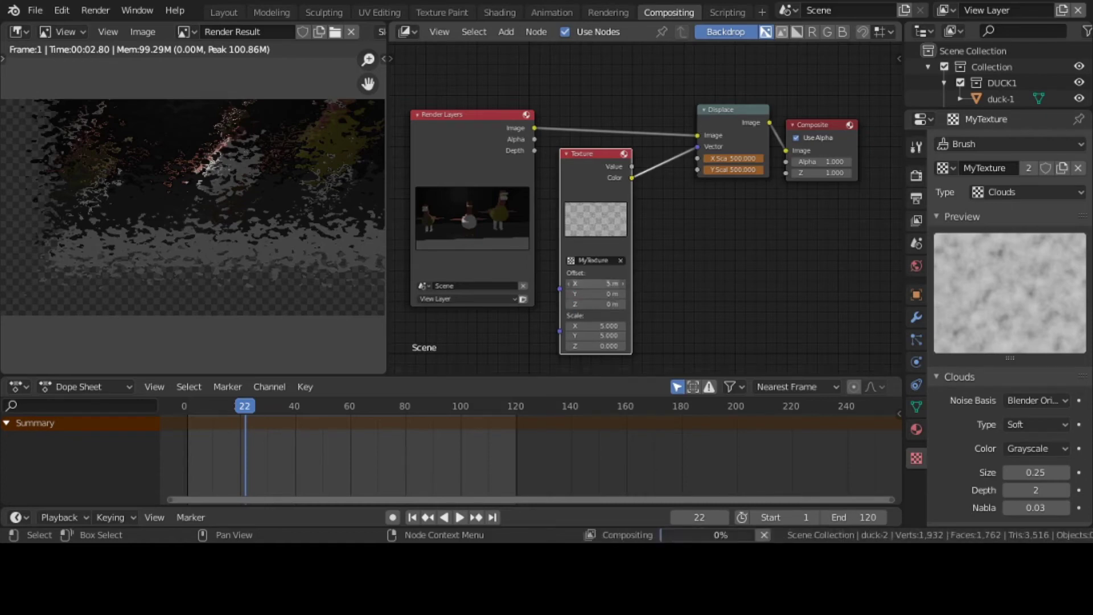
{"action": "left_click", "coordinate": [612, 283]}
{"action": "type", "text": "0"}
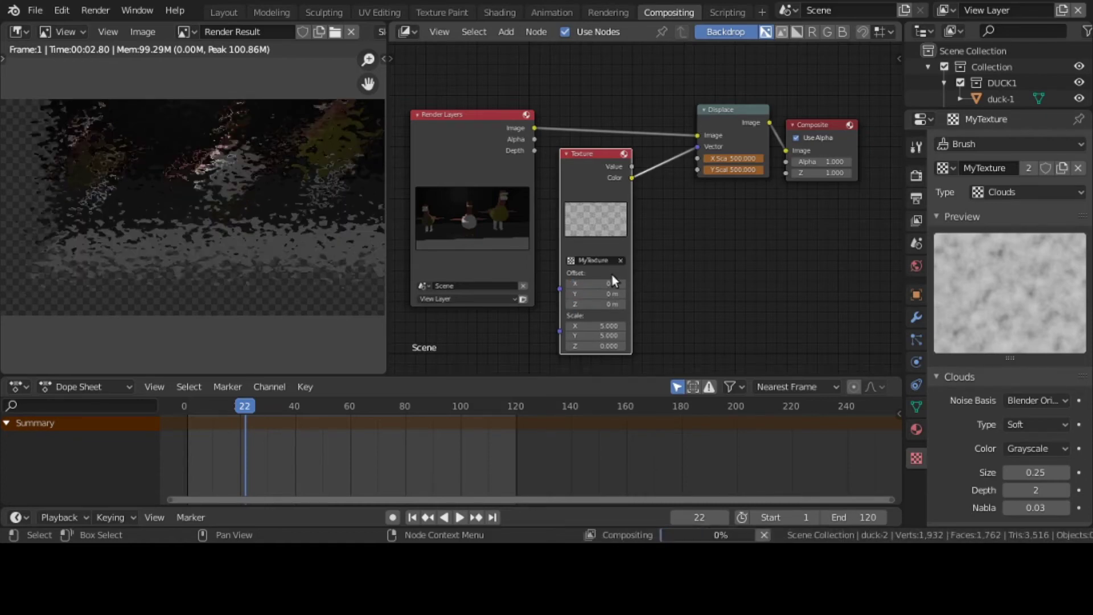
{"action": "key", "text": "Return"}
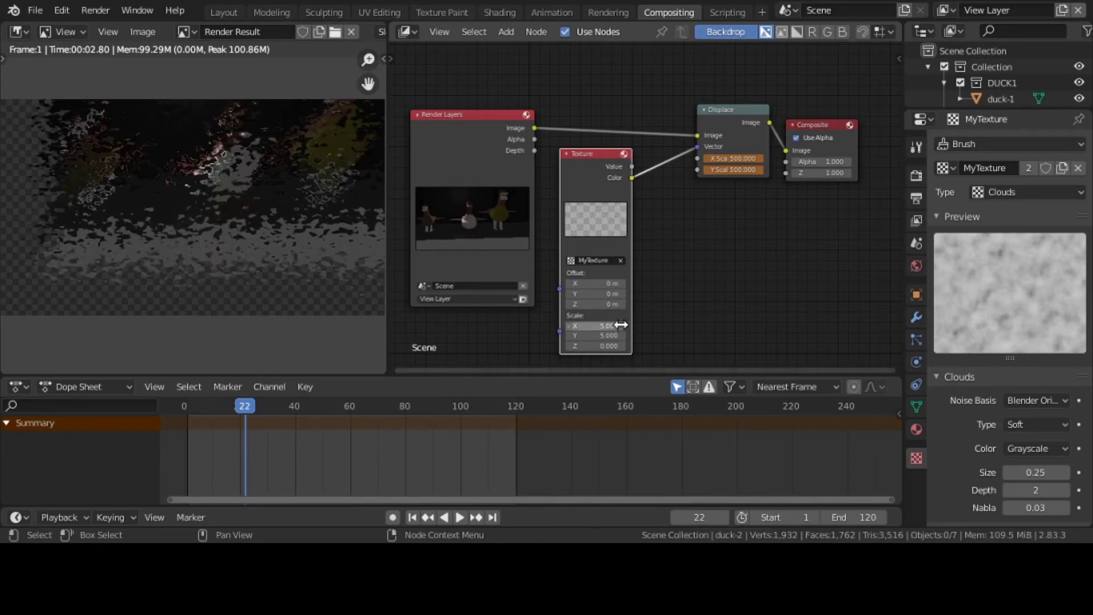
Step: Try an X, Y and Z Scale of 1 on the Texture node
{"action": "left_click", "coordinate": [621, 325]}
{"action": "type", "text": "1"}
{"action": "key", "text": "Return"}
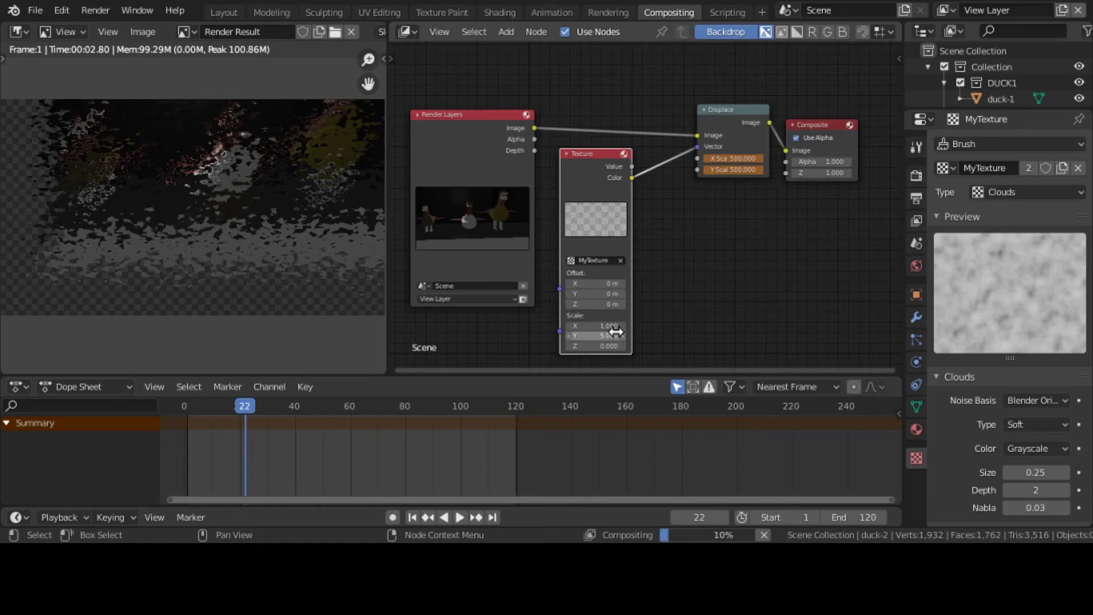
{"action": "left_click", "coordinate": [616, 335]}
{"action": "type", "text": "1"}
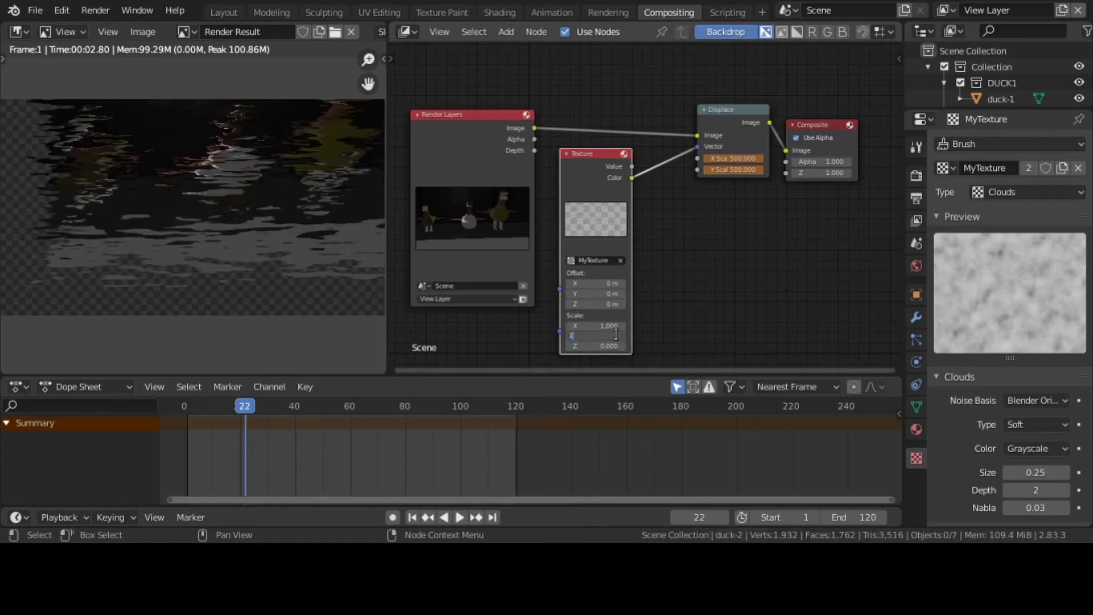
{"action": "key", "text": "Return"}
{"action": "left_click", "coordinate": [615, 344]}
{"action": "type", "text": "1"}
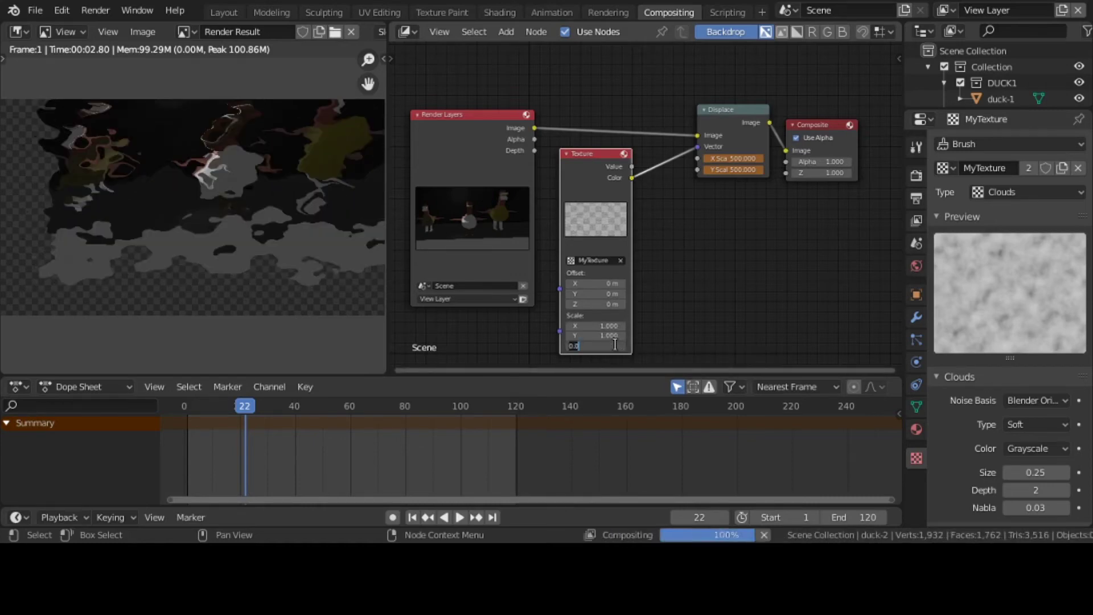
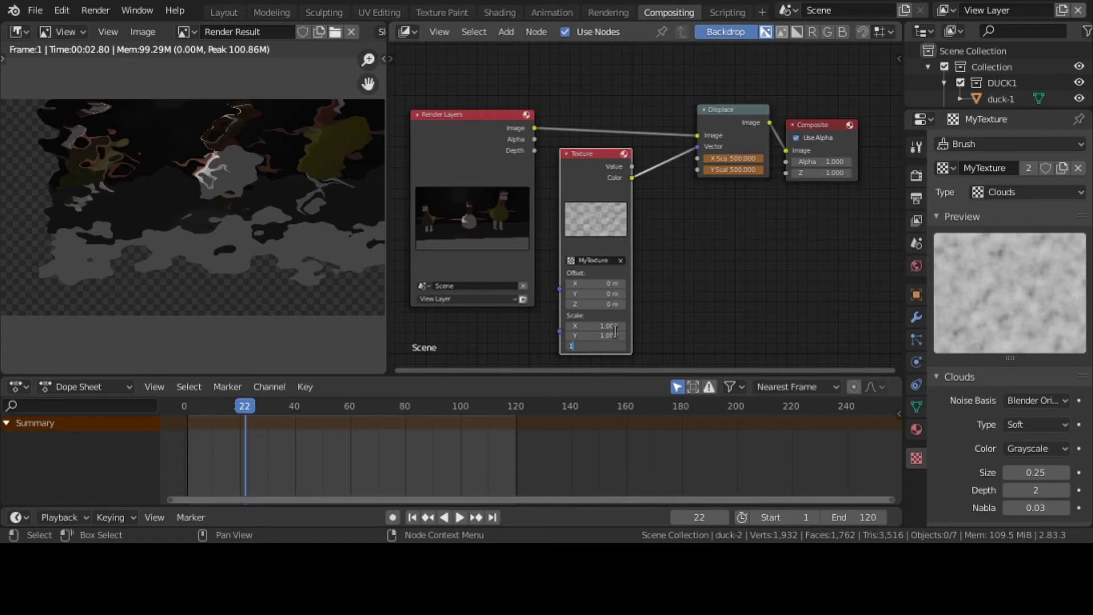
{"action": "key", "text": "Return"}
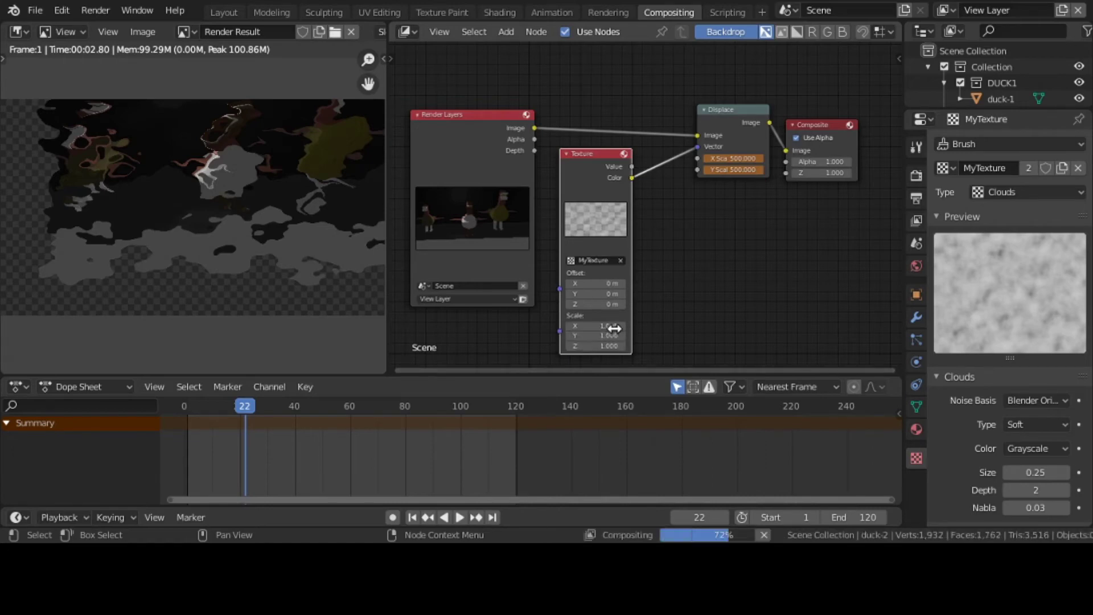
Step: Set the Texture node's X, Y and Z Scale to 0
{"action": "left_click", "coordinate": [615, 328]}
{"action": "type", "text": "0"}
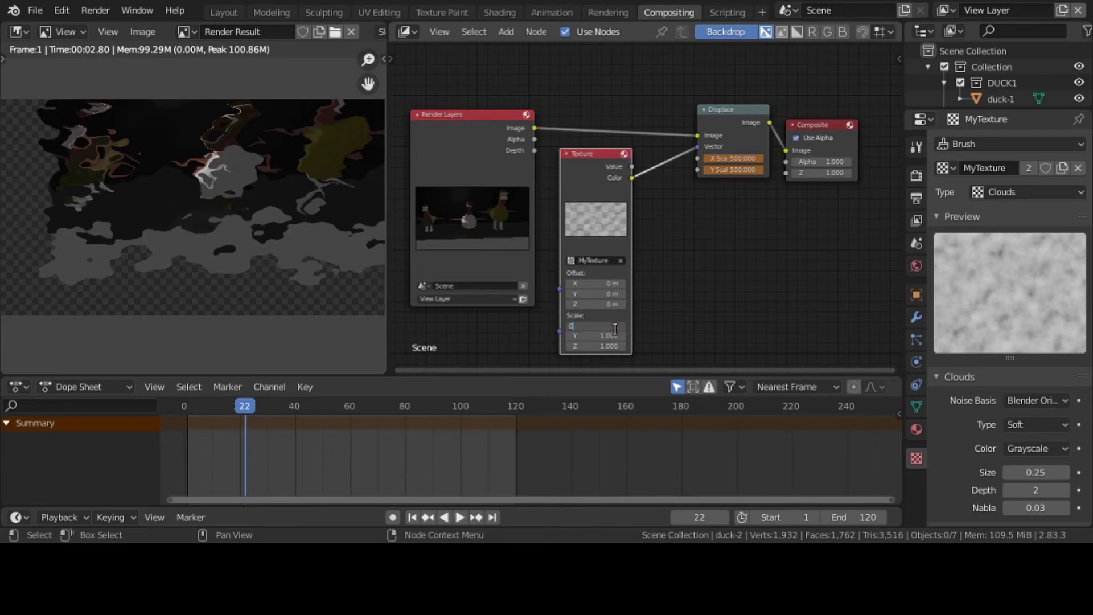
{"action": "key", "text": "Return"}
{"action": "left_click", "coordinate": [615, 336]}
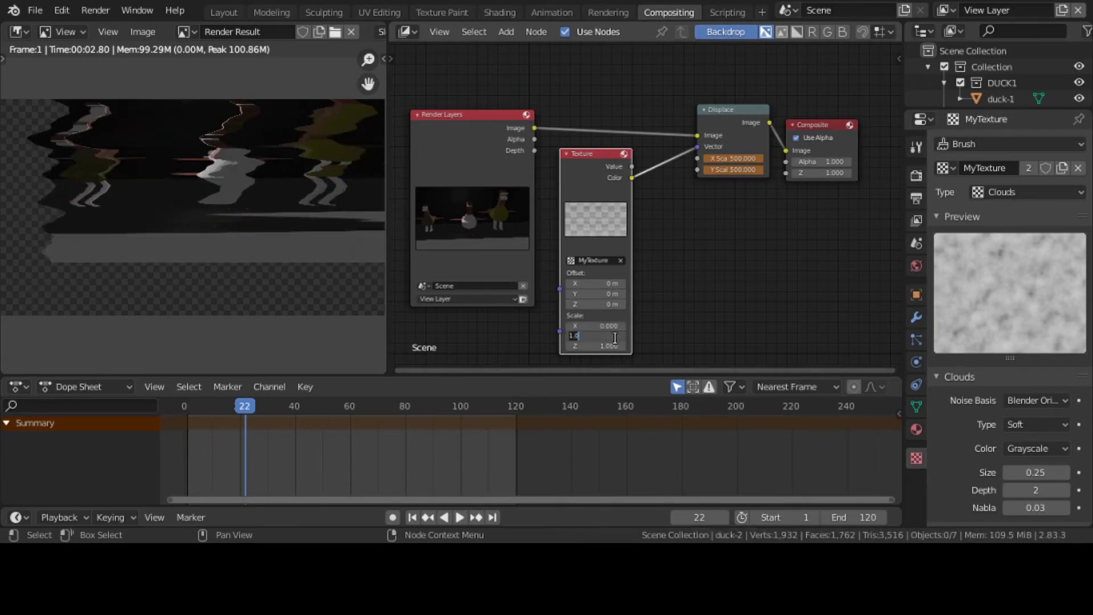
{"action": "type", "text": "0"}
{"action": "key", "text": "Return"}
{"action": "left_click", "coordinate": [615, 345]}
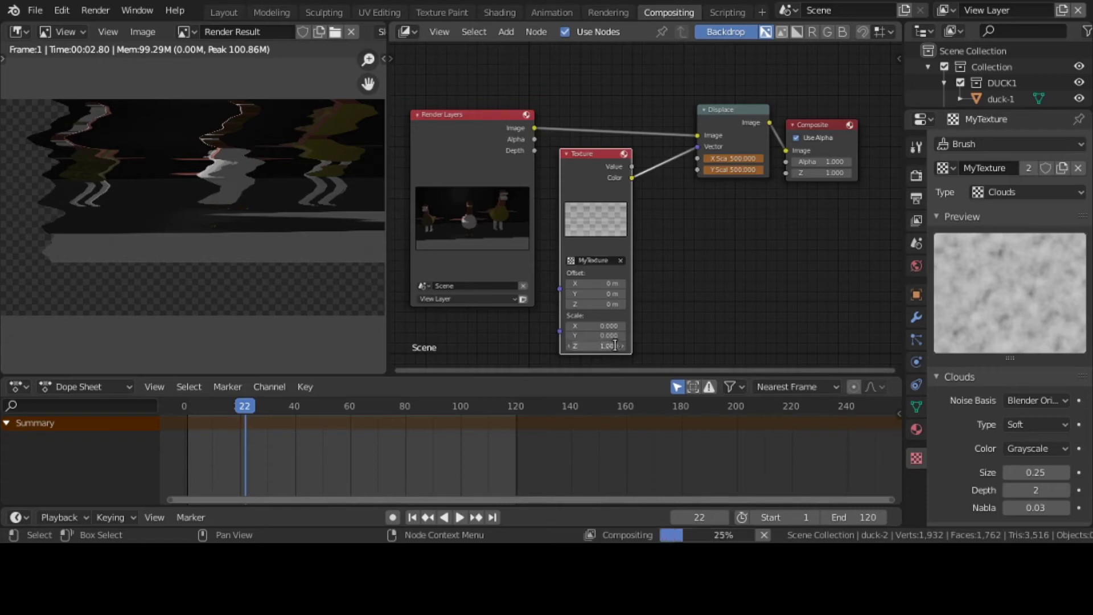
{"action": "type", "text": "0"}
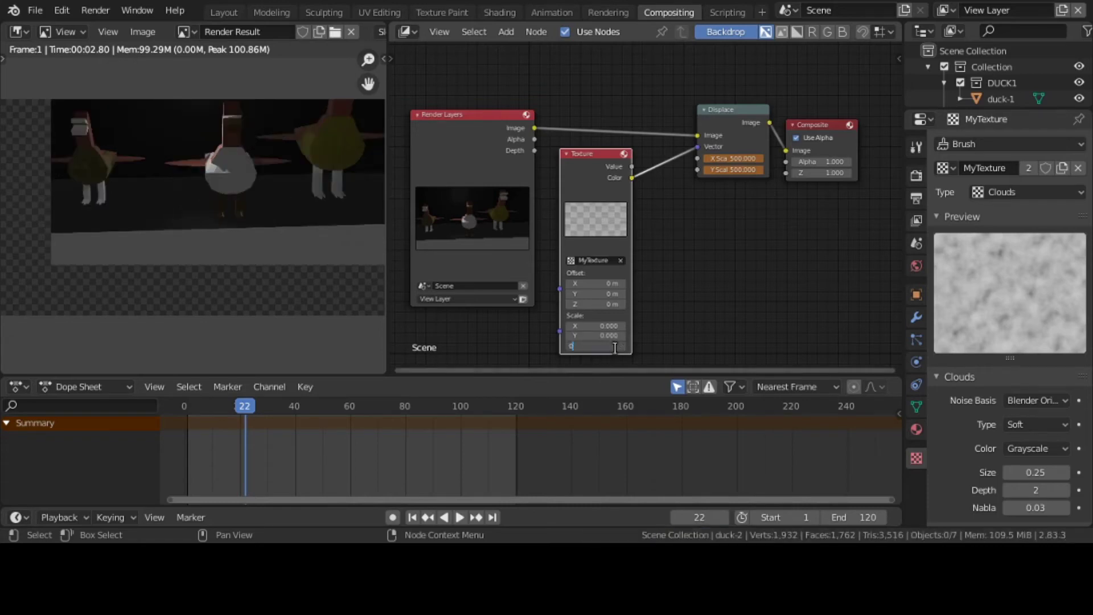
{"action": "key", "text": "Return"}
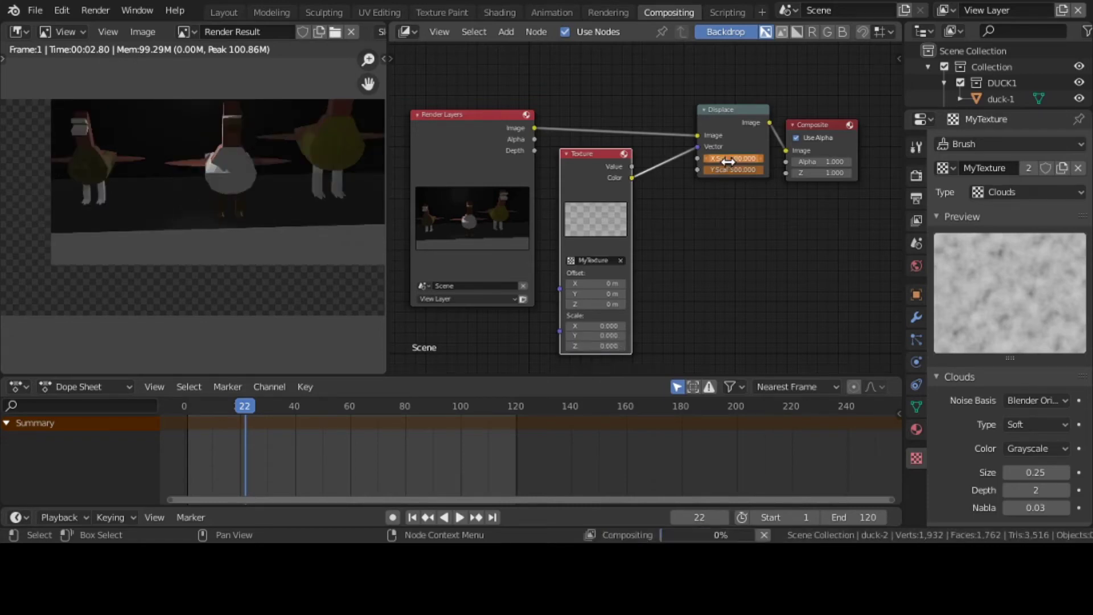
Step: Set the Displace node's X Scale and Y Scale to 0
{"action": "left_click", "coordinate": [728, 163]}
{"action": "type", "text": "0"}
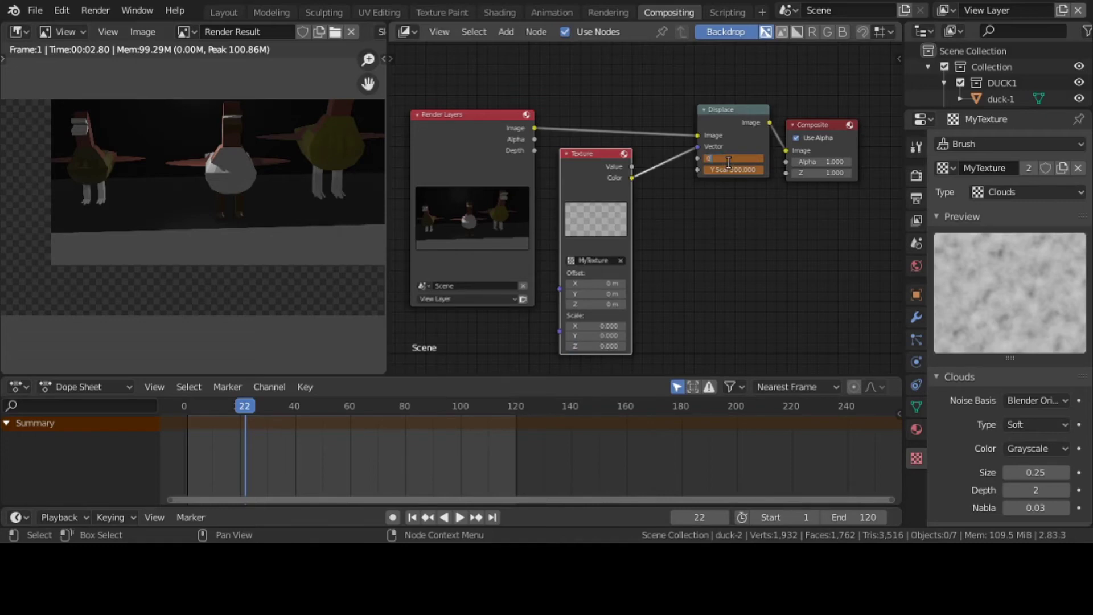
{"action": "key", "text": "Return"}
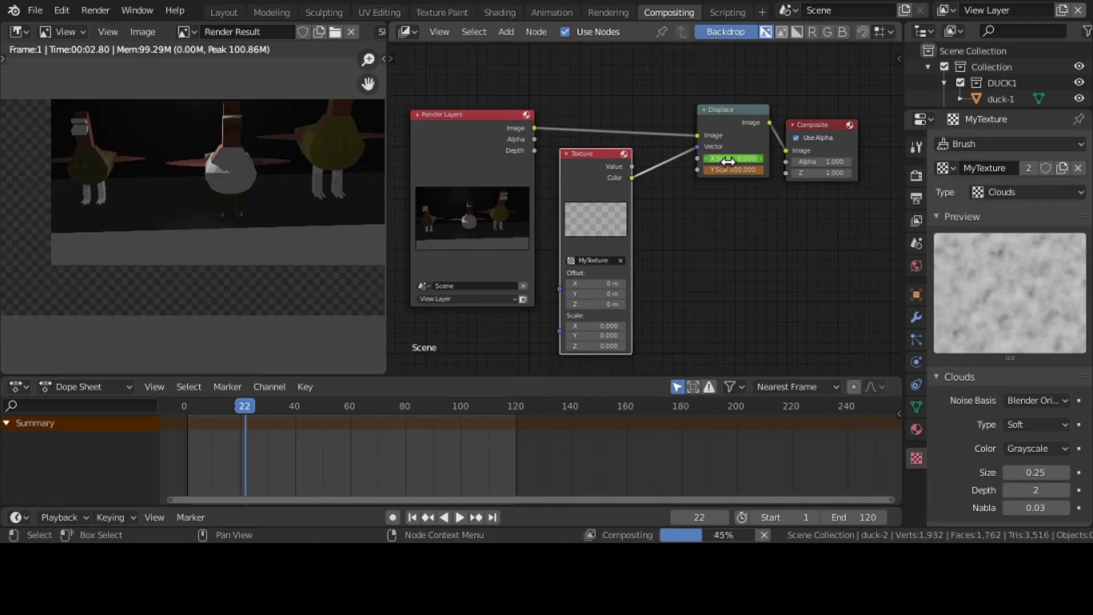
{"action": "left_click", "coordinate": [713, 170]}
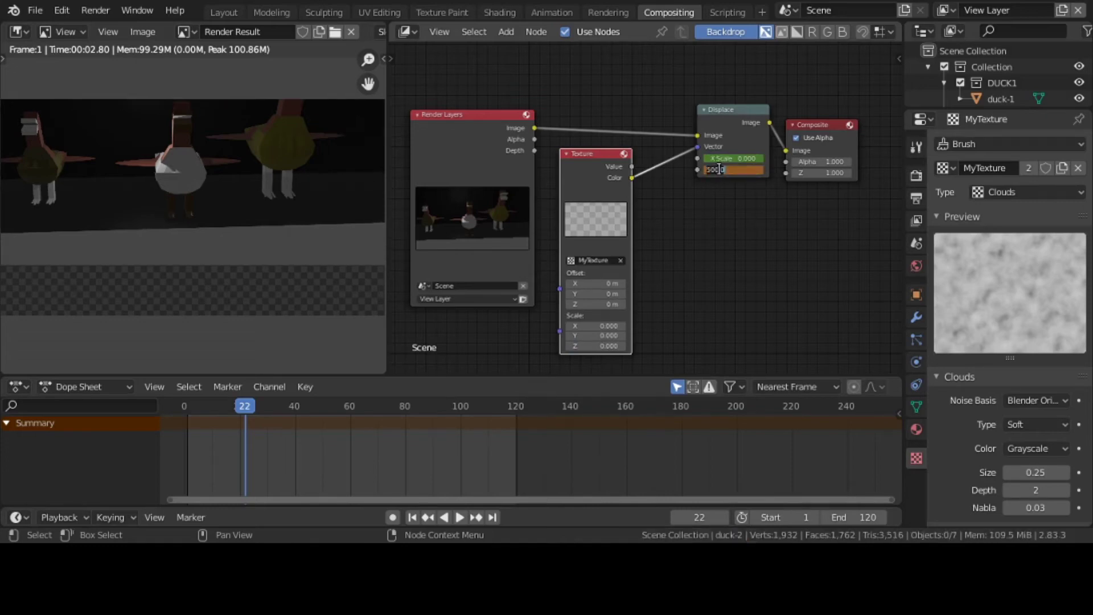
{"action": "type", "text": "0"}
{"action": "key", "text": "Return"}
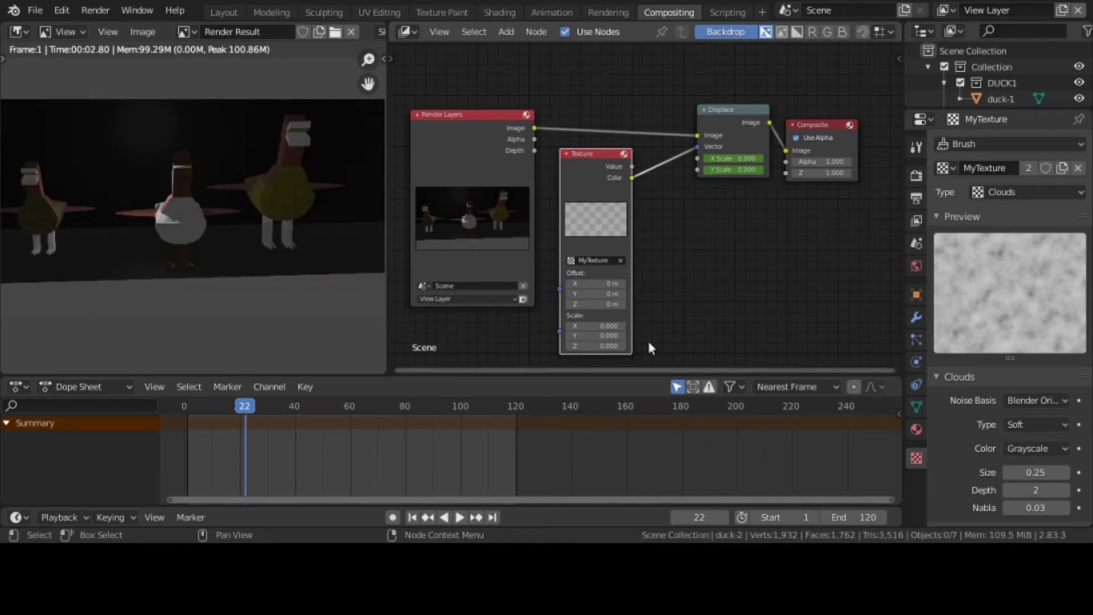
Step: Clear the keyframes from the Displace node's X Scale and Y Scale
{"action": "left_click", "coordinate": [615, 326]}
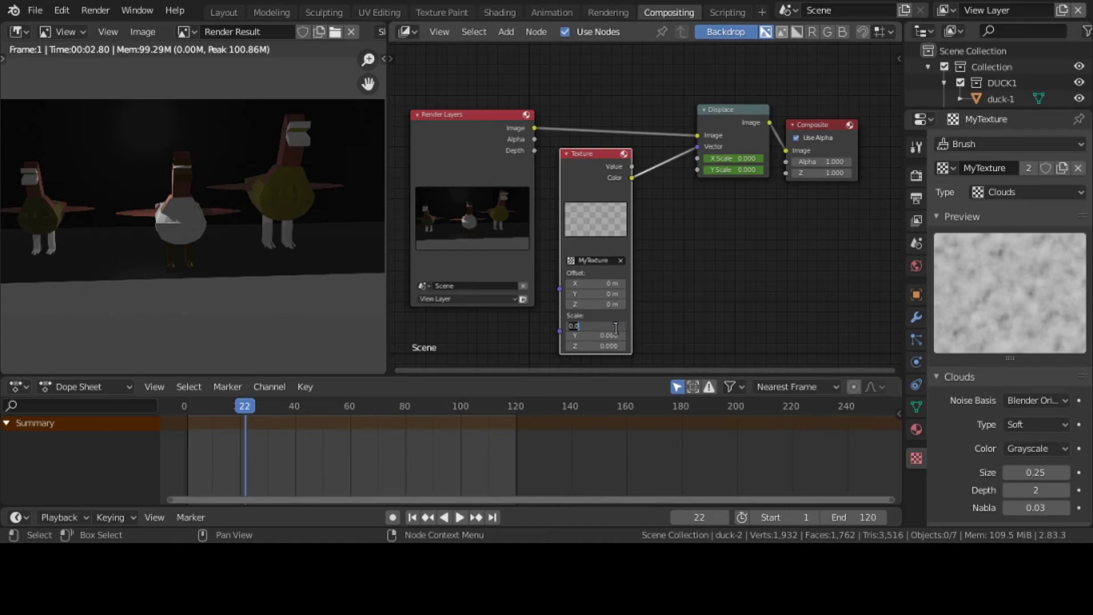
{"action": "key", "text": "Return"}
{"action": "right_click", "coordinate": [749, 162]}
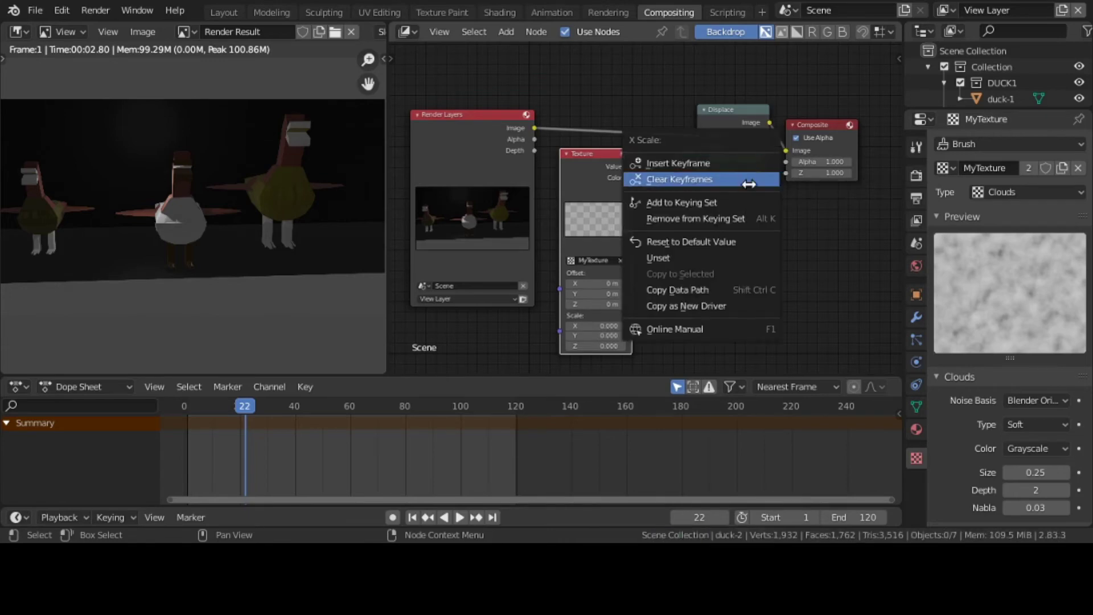
{"action": "left_click", "coordinate": [745, 179]}
{"action": "right_click", "coordinate": [749, 171]}
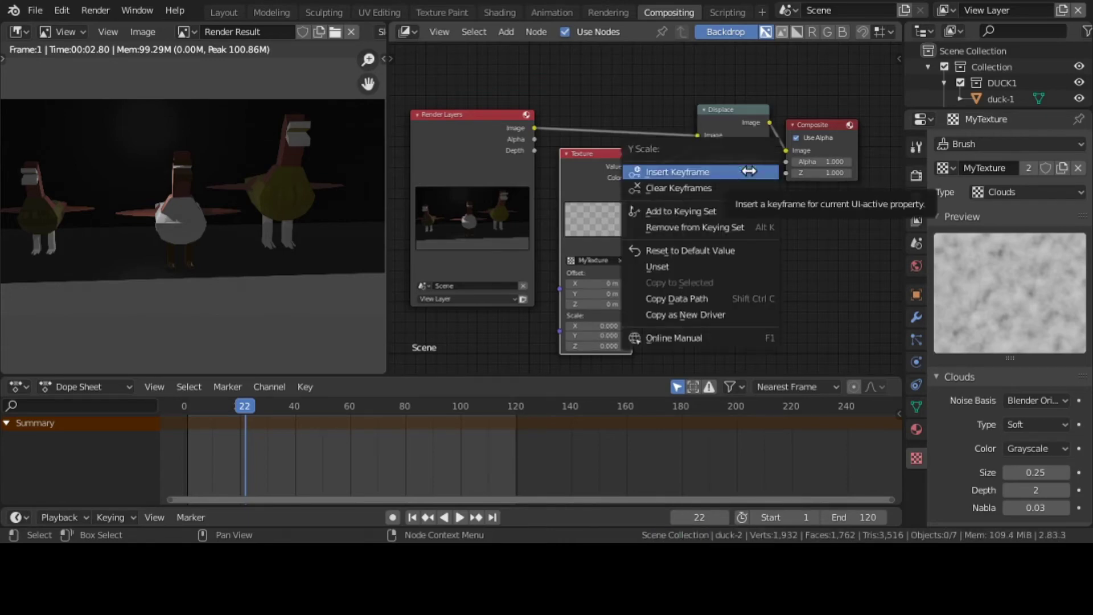
{"action": "left_click", "coordinate": [744, 187]}
Step: Try a scale of 0.5 on the Texture node's X, Y and Z axes
{"action": "left_click", "coordinate": [597, 326]}
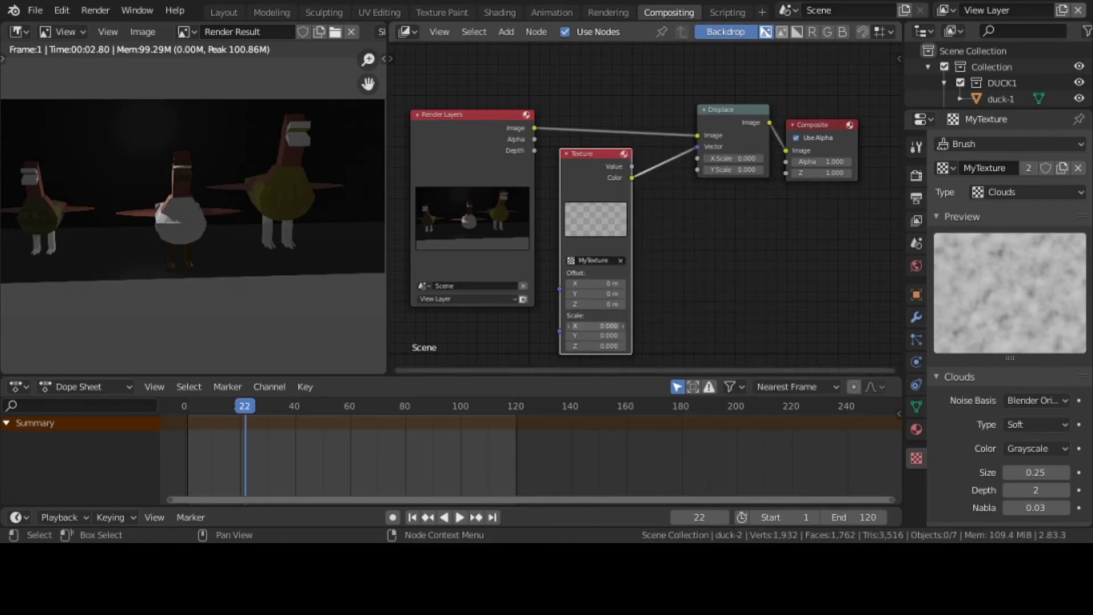
{"action": "key", "text": "BackSpace"}
{"action": "type", "text": "0.5"}
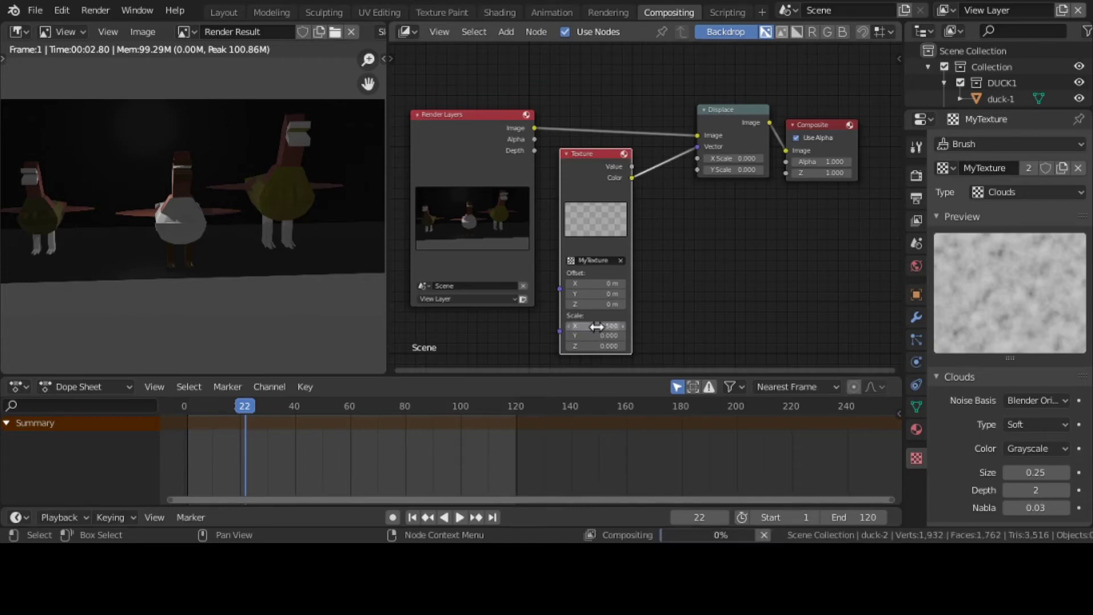
{"action": "key", "text": "Return"}
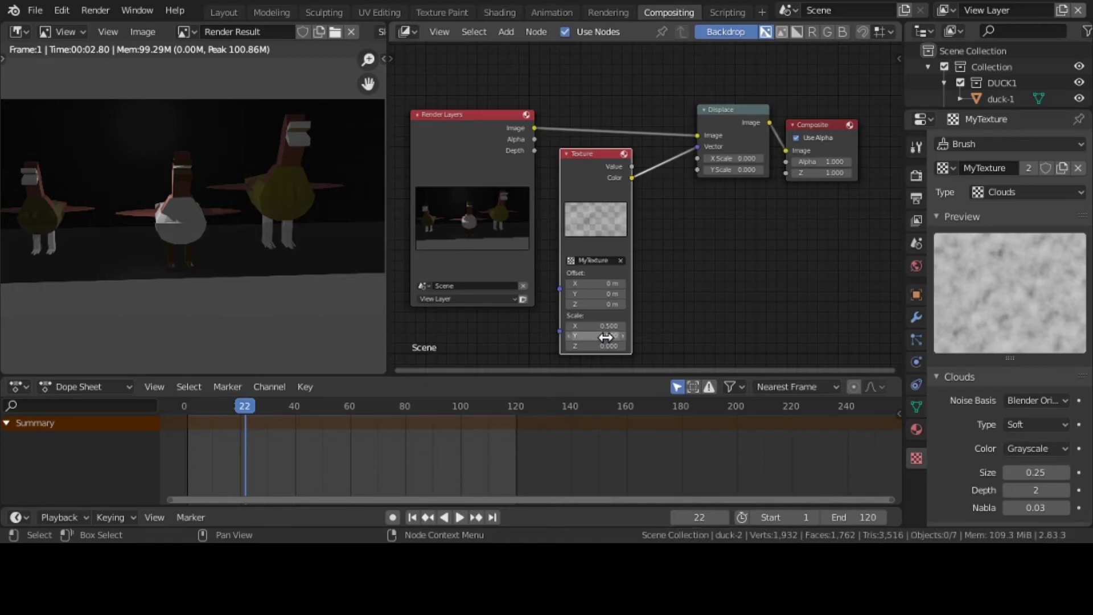
{"action": "left_click", "coordinate": [608, 345]}
{"action": "type", "text": "0.0"}
{"action": "key", "text": "Return"}
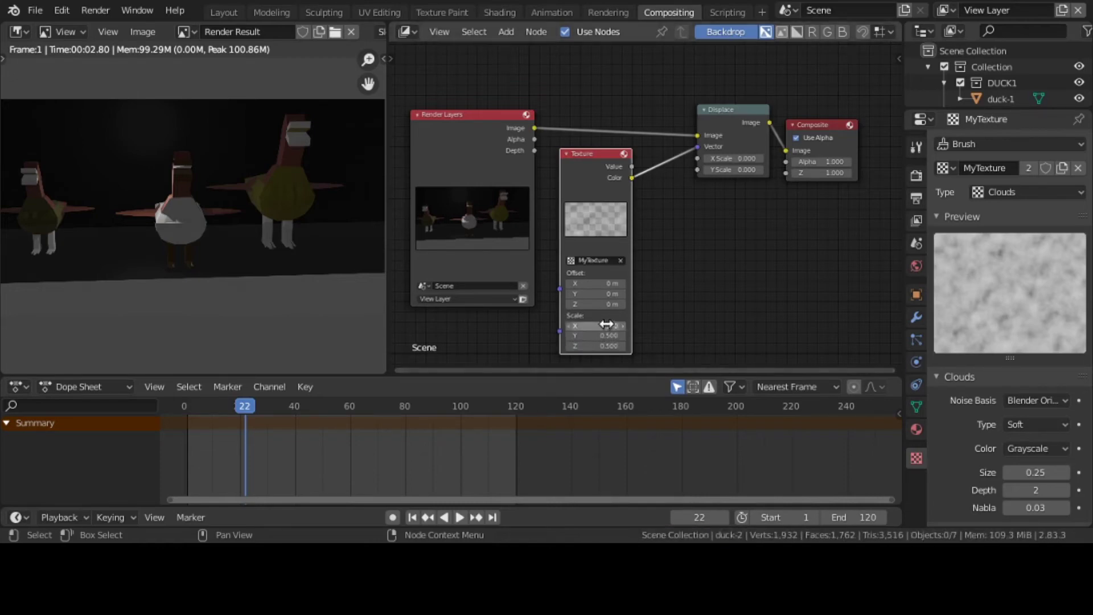
Step: Set the Texture node's X, Y and Z Scale to 1
{"action": "left_click", "coordinate": [607, 325]}
{"action": "key", "text": "Return"}
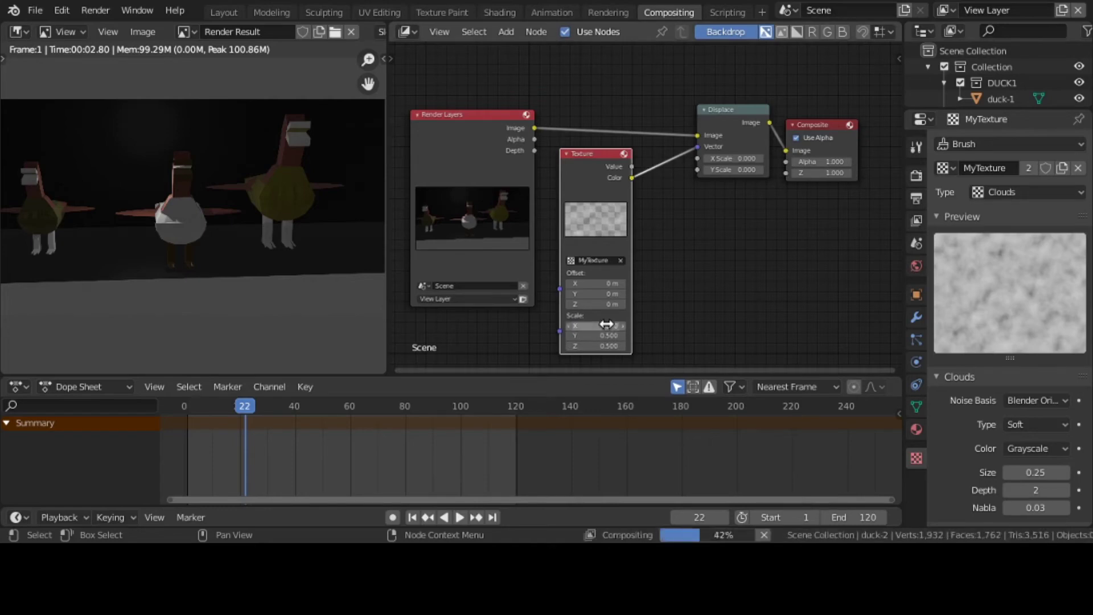
{"action": "left_click", "coordinate": [609, 337]}
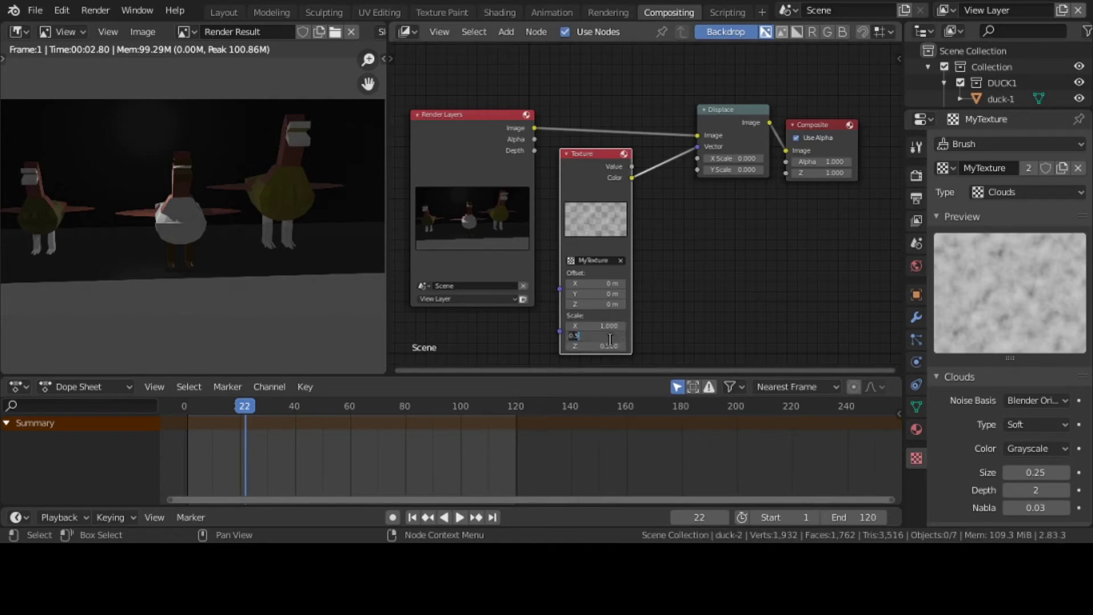
{"action": "type", "text": "1"}
{"action": "key", "text": "Return"}
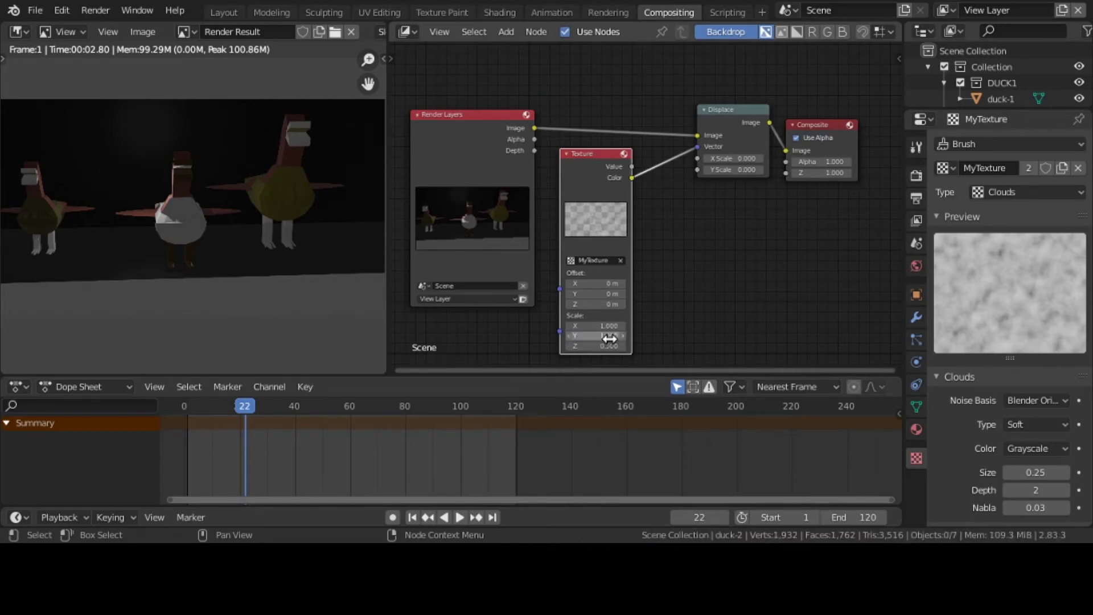
{"action": "left_click", "coordinate": [607, 350]}
{"action": "type", "text": "1"}
{"action": "key", "text": "Return"}
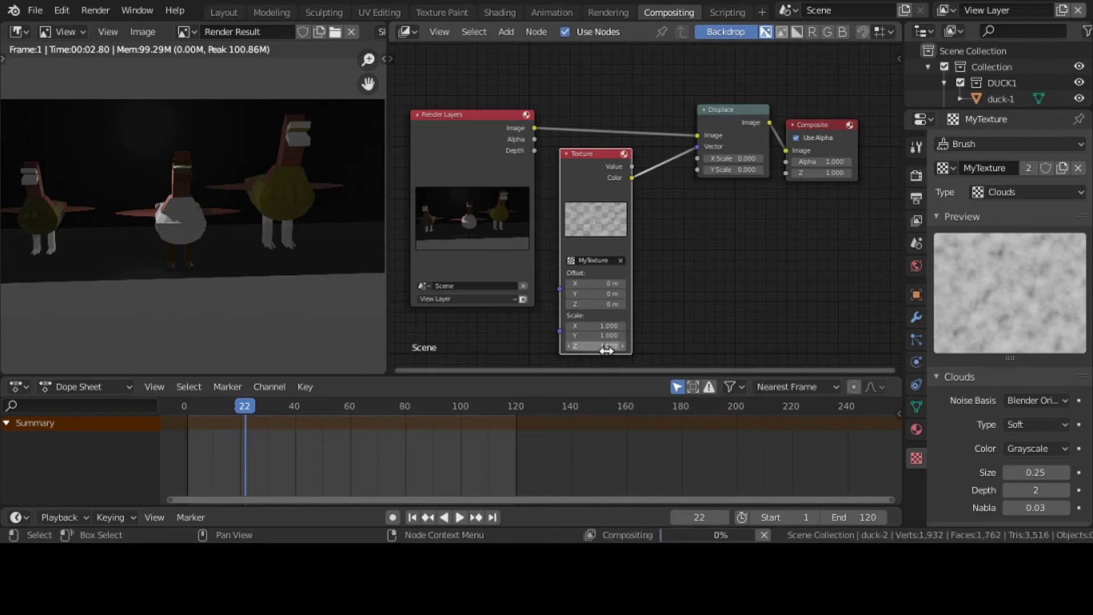
Step: Set the Displace node's X Scale and Y Scale to 100
{"action": "left_click", "coordinate": [734, 158]}
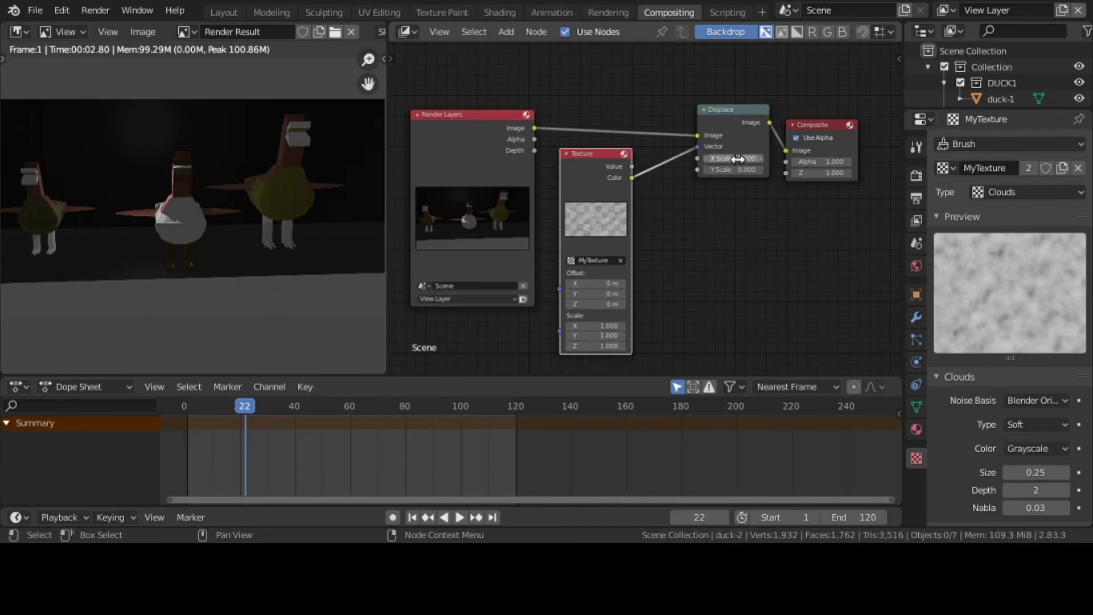
{"action": "type", "text": "100"}
{"action": "key", "text": "Return"}
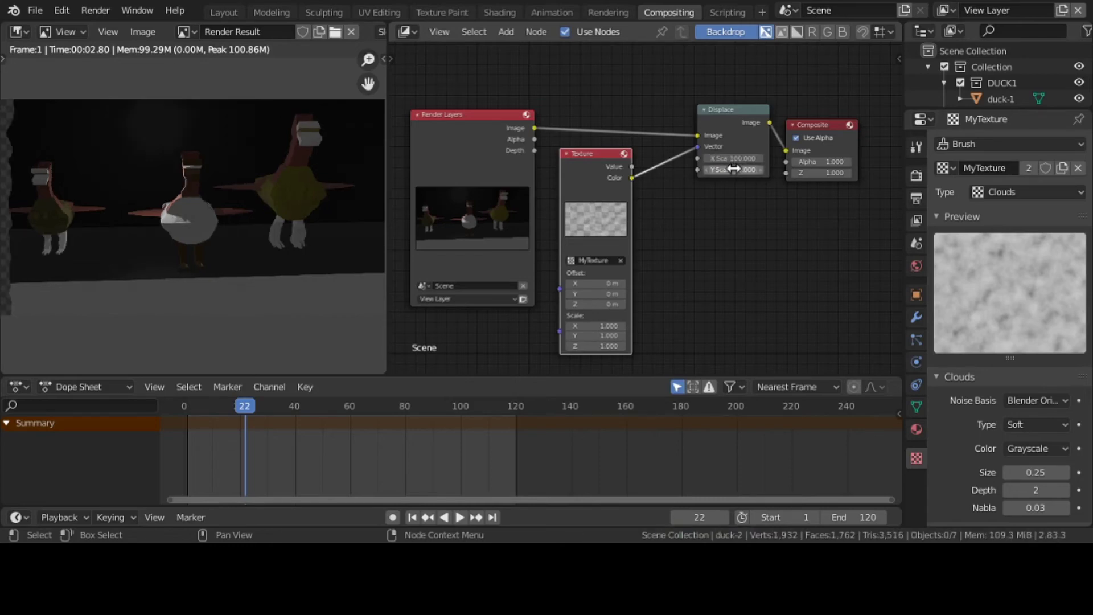
{"action": "left_click", "coordinate": [734, 169]}
{"action": "type", "text": "100"}
{"action": "key", "text": "Return"}
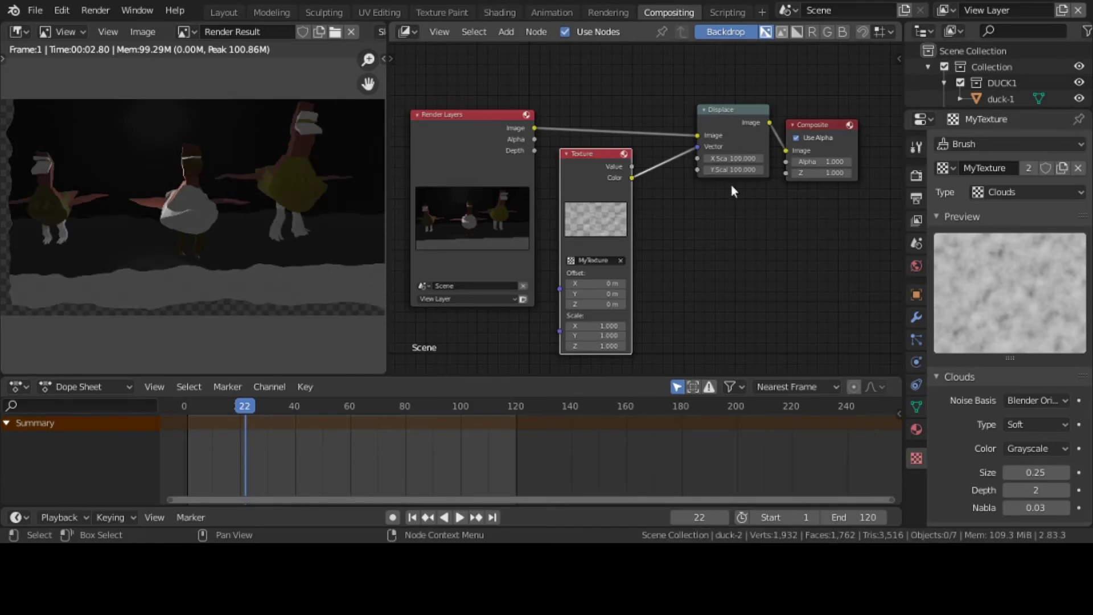
Step: Try a scale of 0 on the Texture node's X, Y and Z axes
{"action": "left_click", "coordinate": [599, 326]}
{"action": "type", "text": "0"}
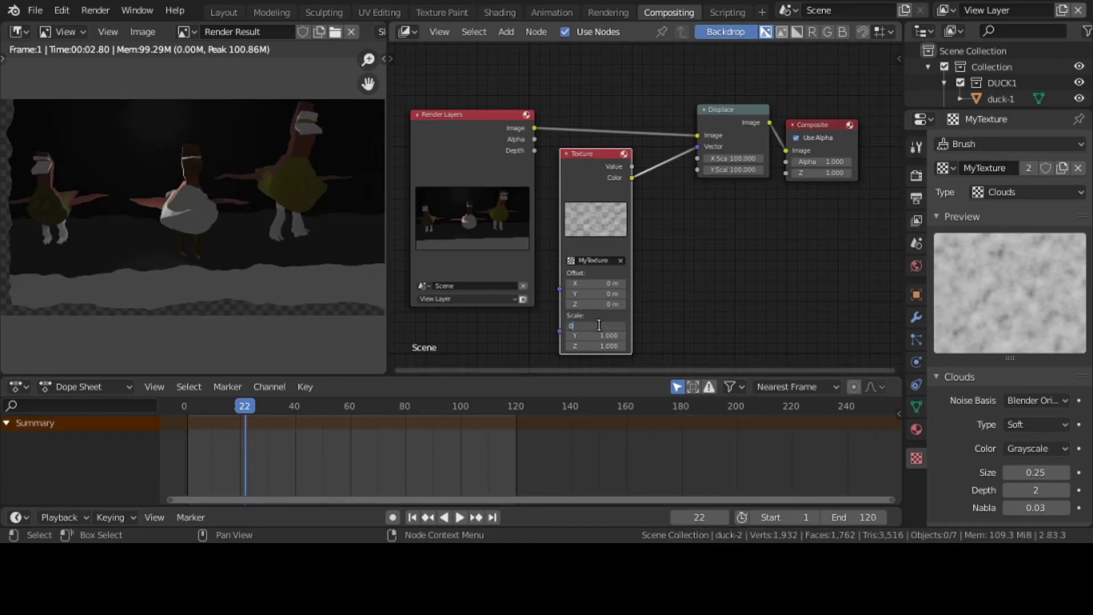
{"action": "key", "text": "Return"}
{"action": "left_click", "coordinate": [595, 335]}
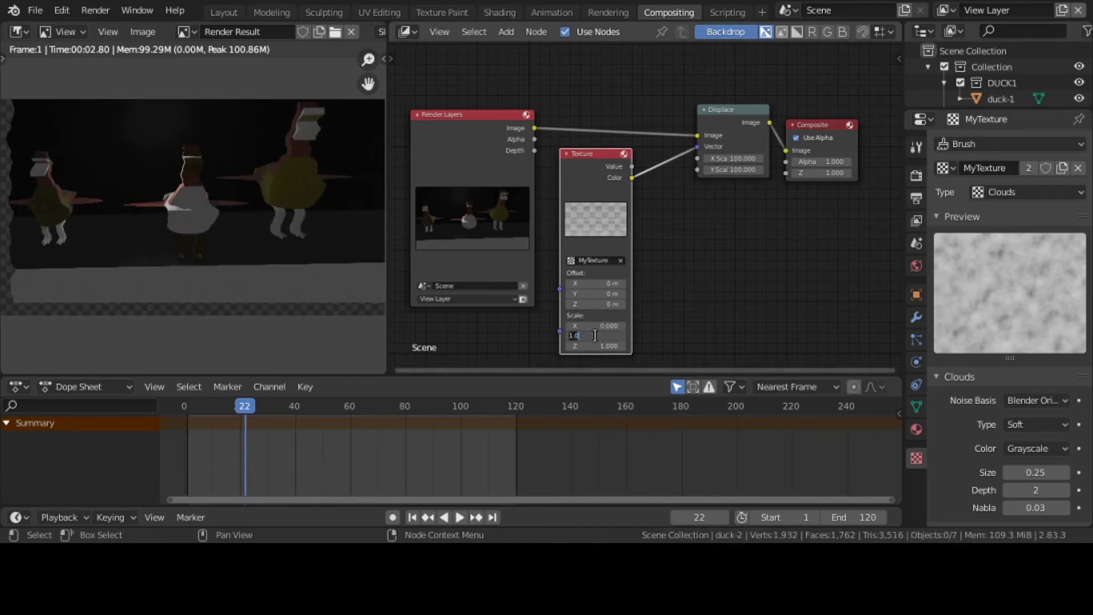
{"action": "type", "text": "0"}
{"action": "key", "text": "Return"}
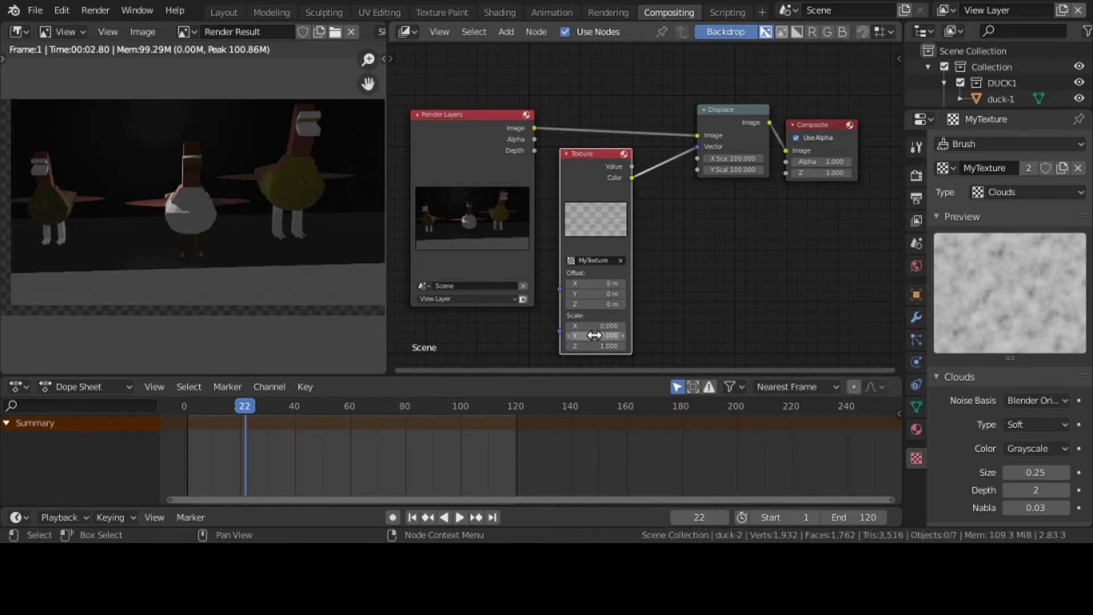
{"action": "left_click", "coordinate": [595, 346]}
{"action": "type", "text": "0"}
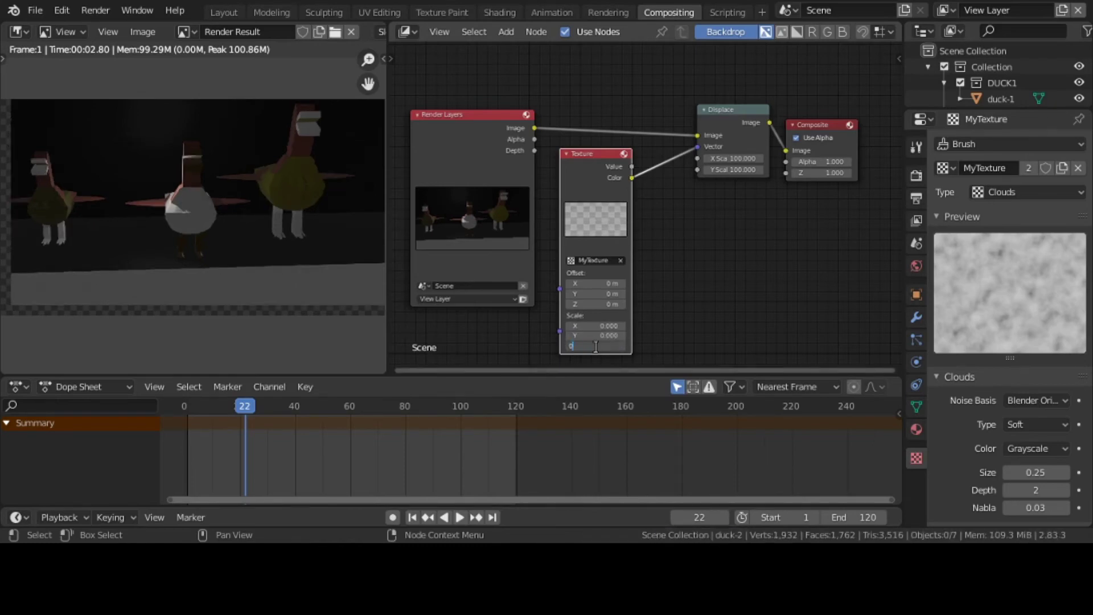
{"action": "key", "text": "Return"}
Step: Try the Displace node with both X Scale and Y Scale set to 10
{"action": "left_click", "coordinate": [725, 158]}
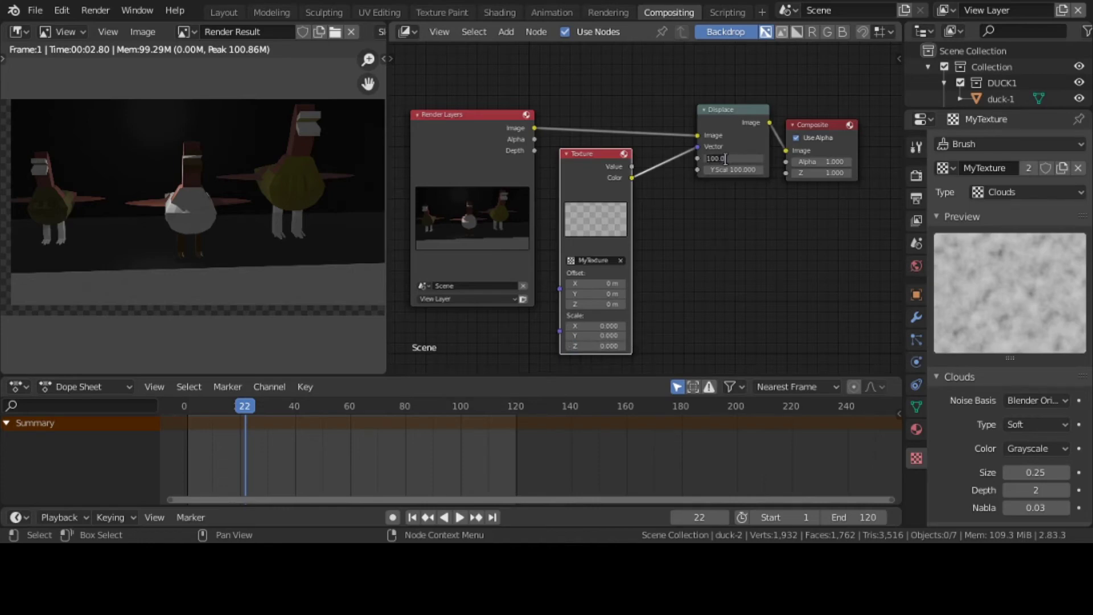
{"action": "type", "text": "10"}
{"action": "key", "text": "Return"}
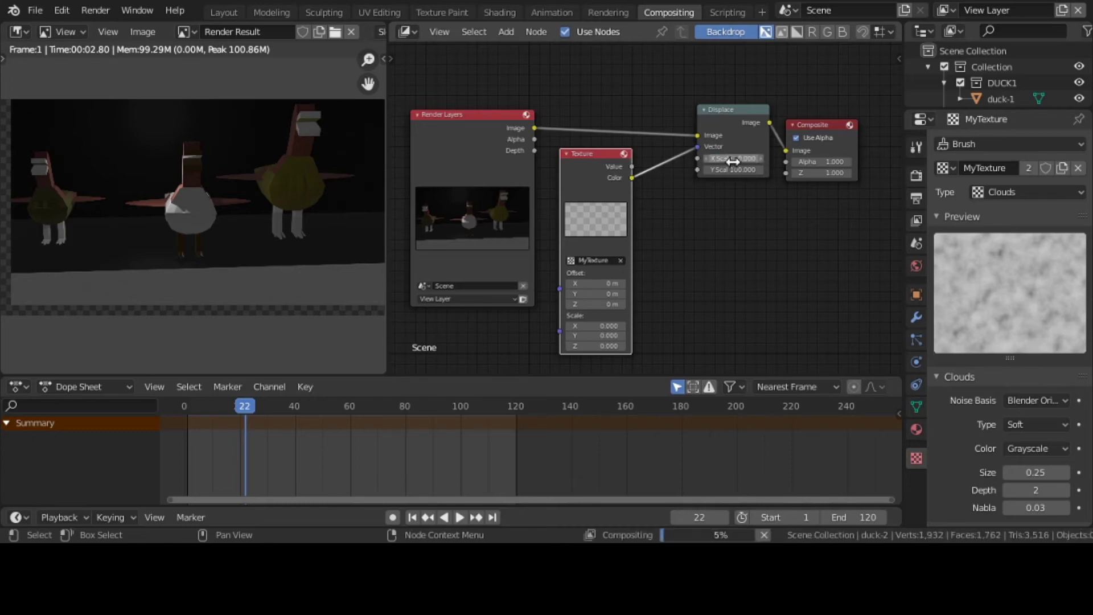
{"action": "double_click", "coordinate": [751, 169]}
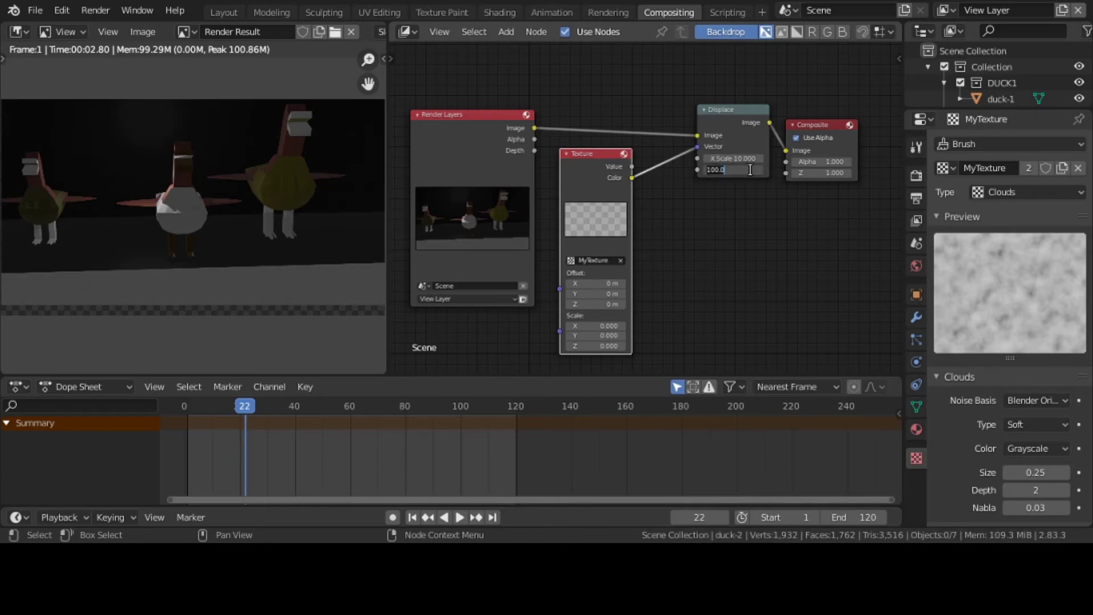
{"action": "type", "text": "10"}
{"action": "key", "text": "Return"}
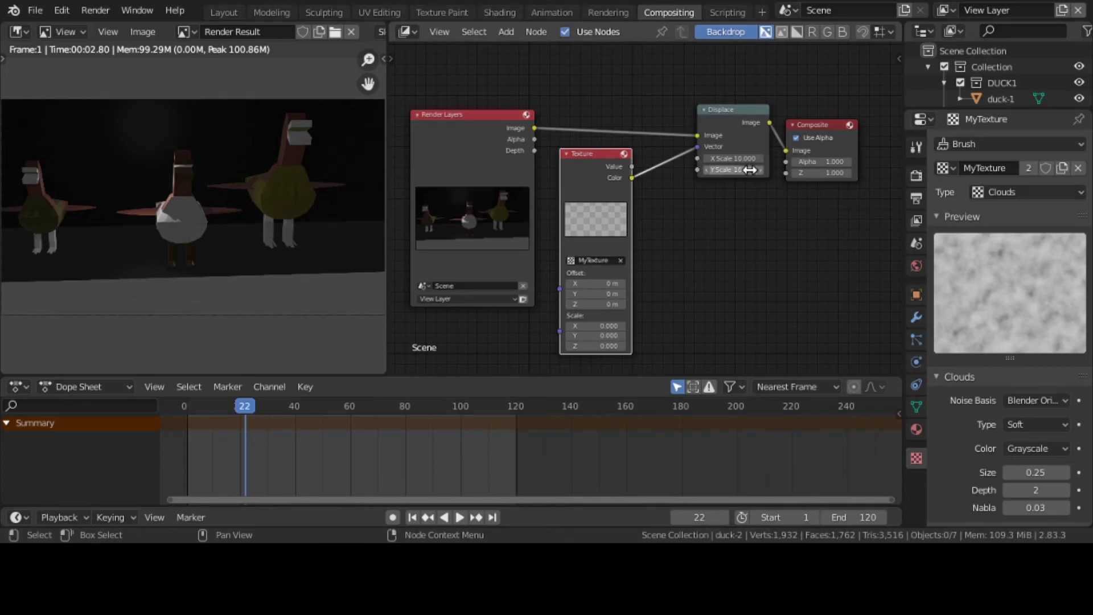
Step: Try a Texture node scale of 0.53 on the X axis and 0.5 on the Y and Z axes
{"action": "double_click", "coordinate": [604, 325]}
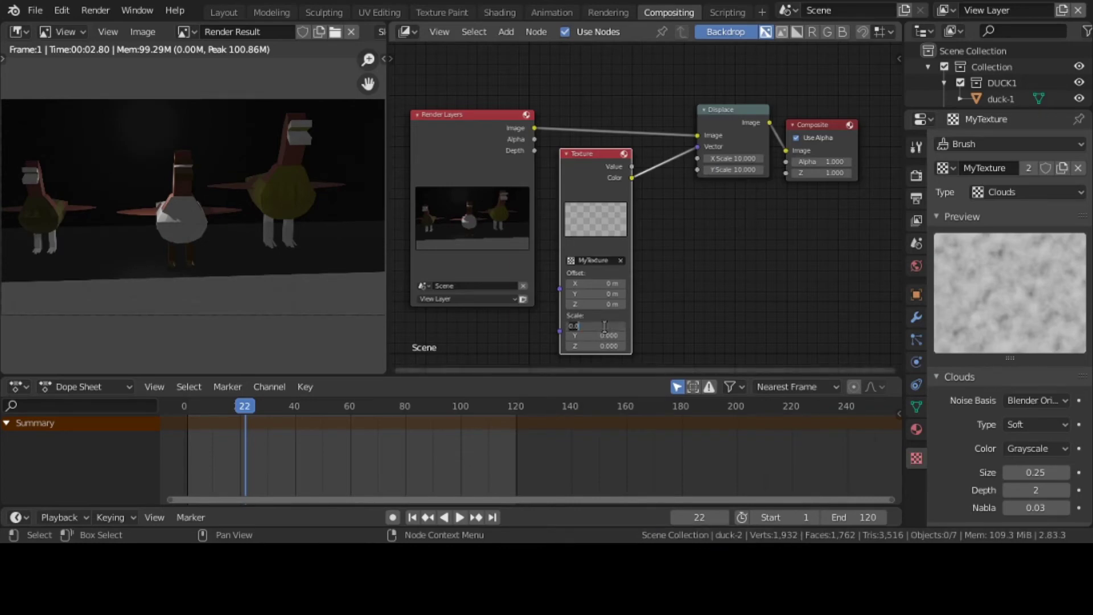
{"action": "type", "text": "0.53"}
{"action": "key", "text": "Return"}
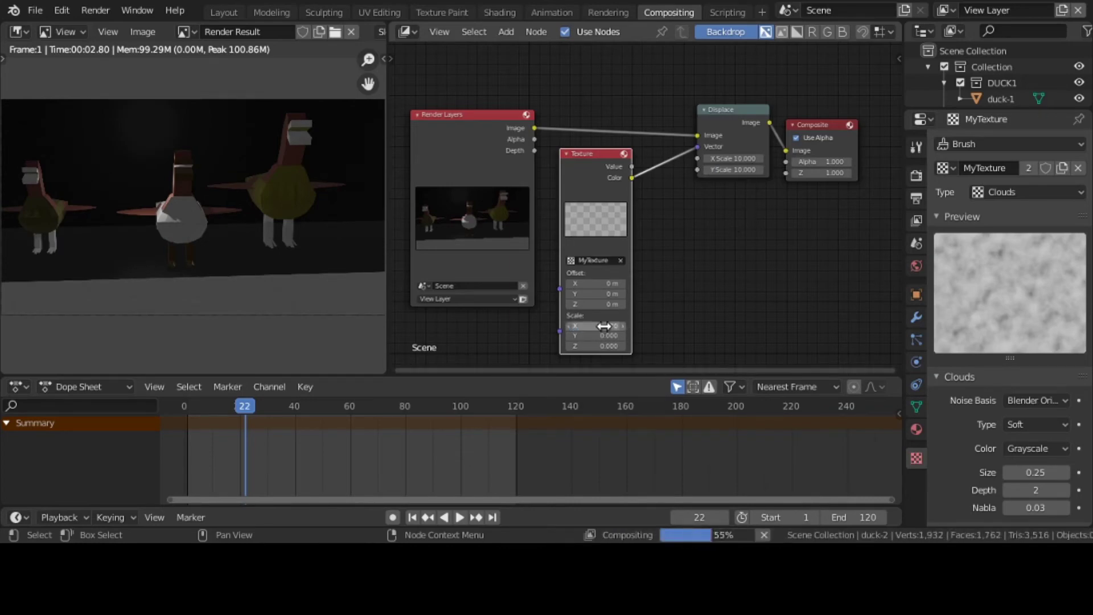
{"action": "double_click", "coordinate": [595, 334]}
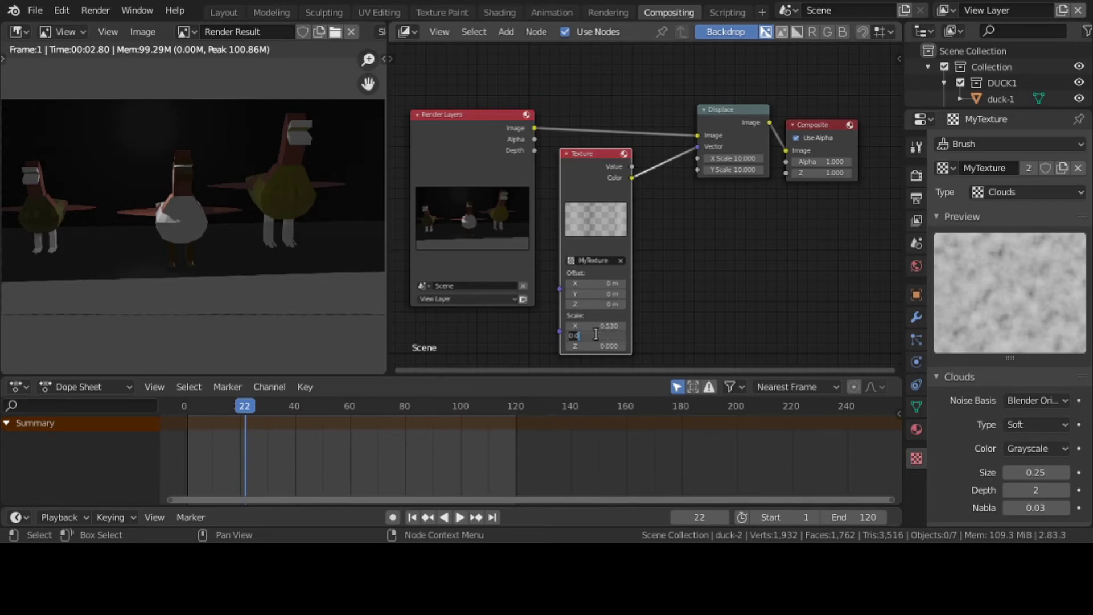
{"action": "type", "text": "0.5"}
{"action": "key", "text": "Return"}
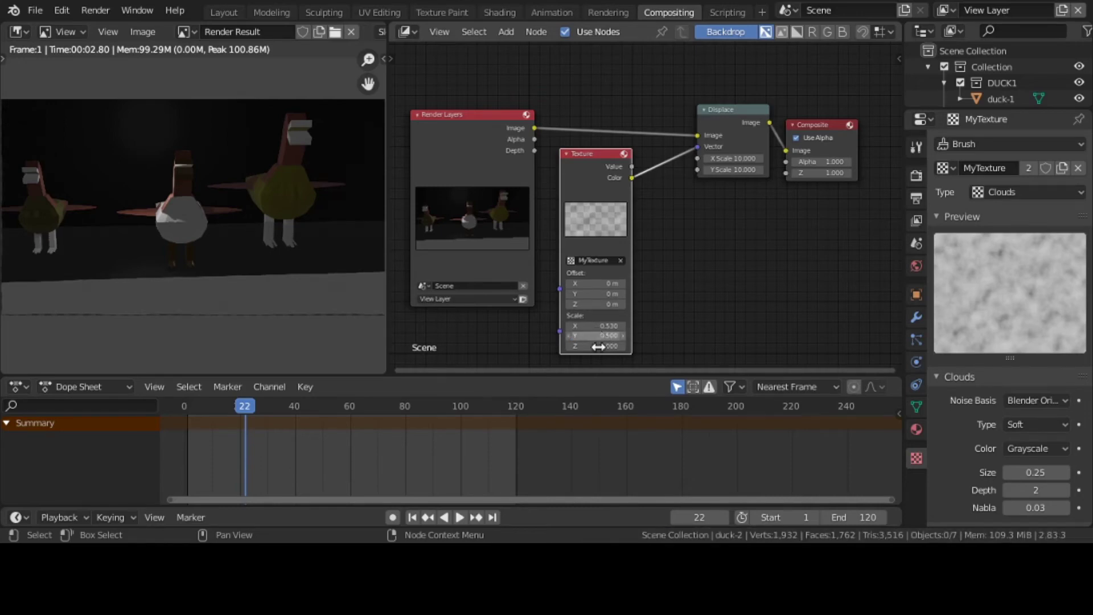
{"action": "double_click", "coordinate": [598, 345]}
{"action": "type", "text": "0.5"}
{"action": "key", "text": "Return"}
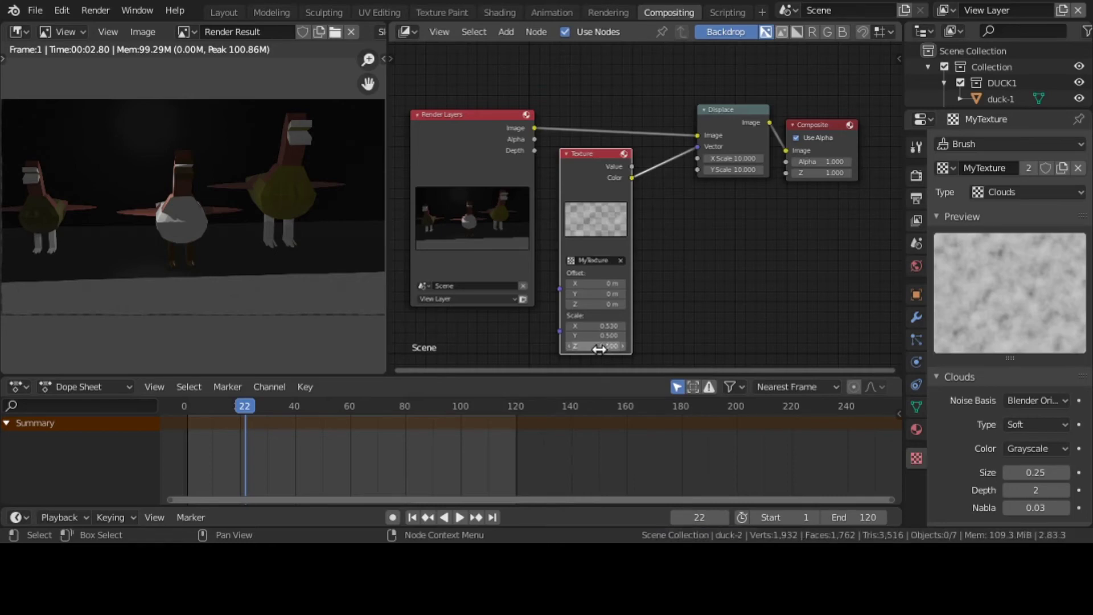
Step: Try a scale of 10 on the Texture node's Z, Y and X axes
{"action": "double_click", "coordinate": [599, 348]}
{"action": "type", "text": "10"}
{"action": "key", "text": "Return"}
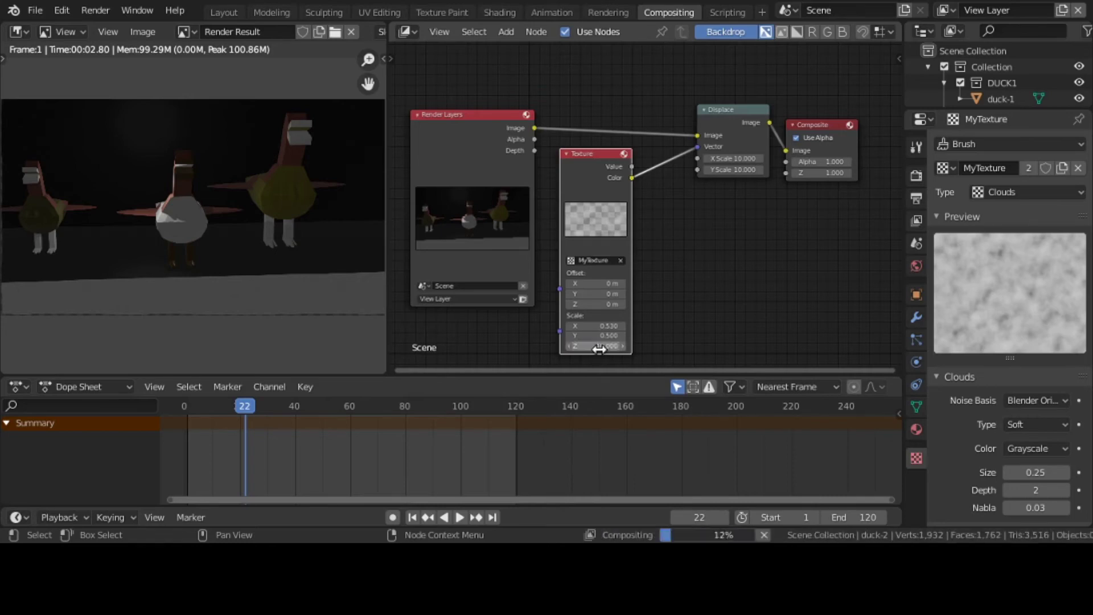
{"action": "double_click", "coordinate": [599, 334]}
{"action": "type", "text": "10"}
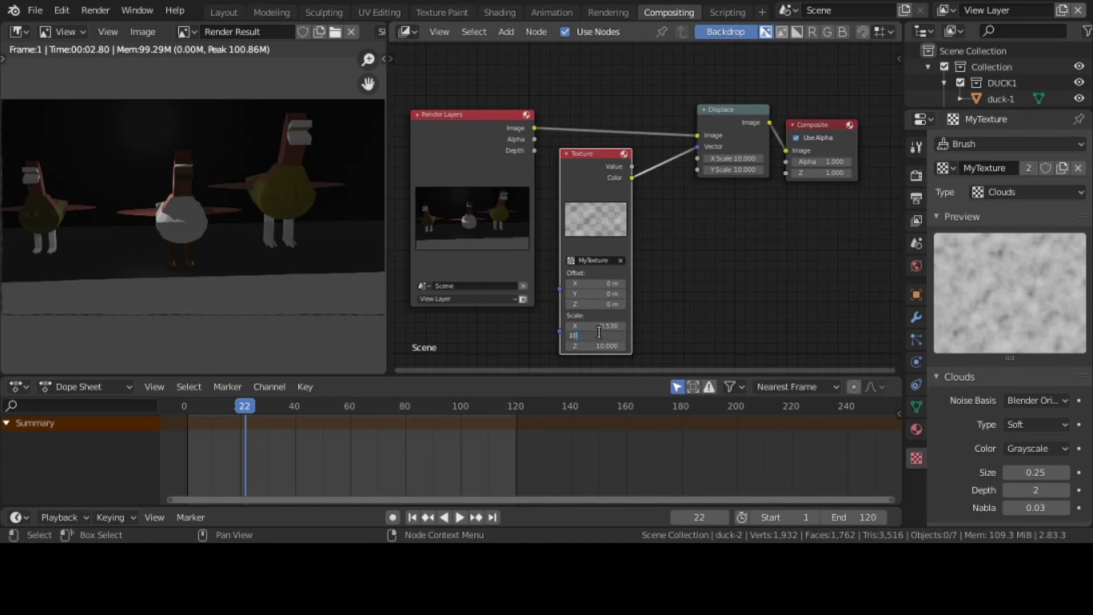
{"action": "key", "text": "Return"}
{"action": "double_click", "coordinate": [600, 324]}
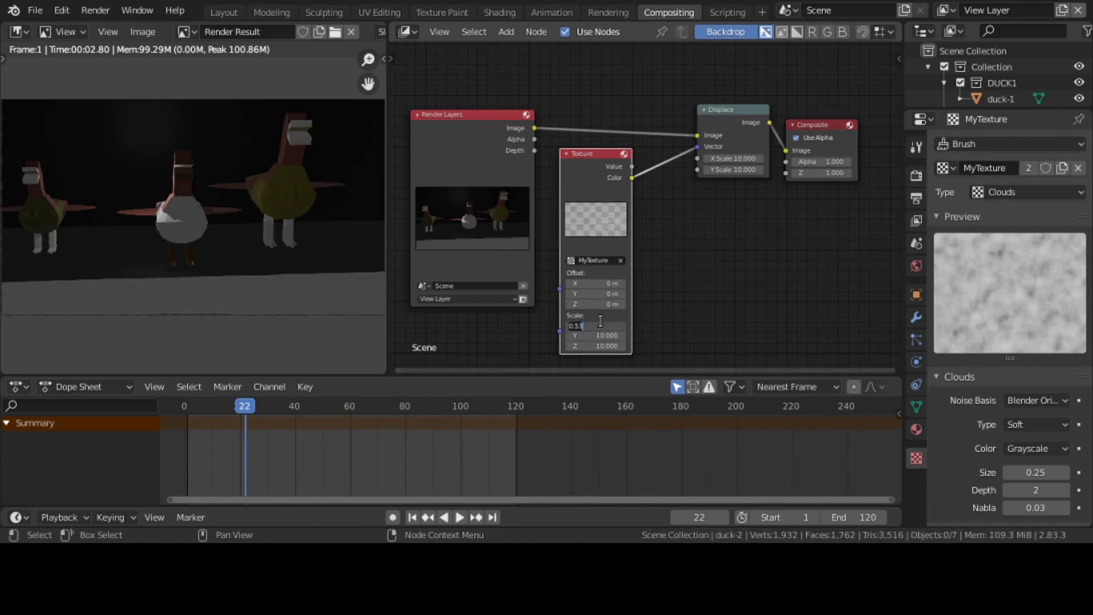
{"action": "type", "text": "10"}
{"action": "key", "text": "Return"}
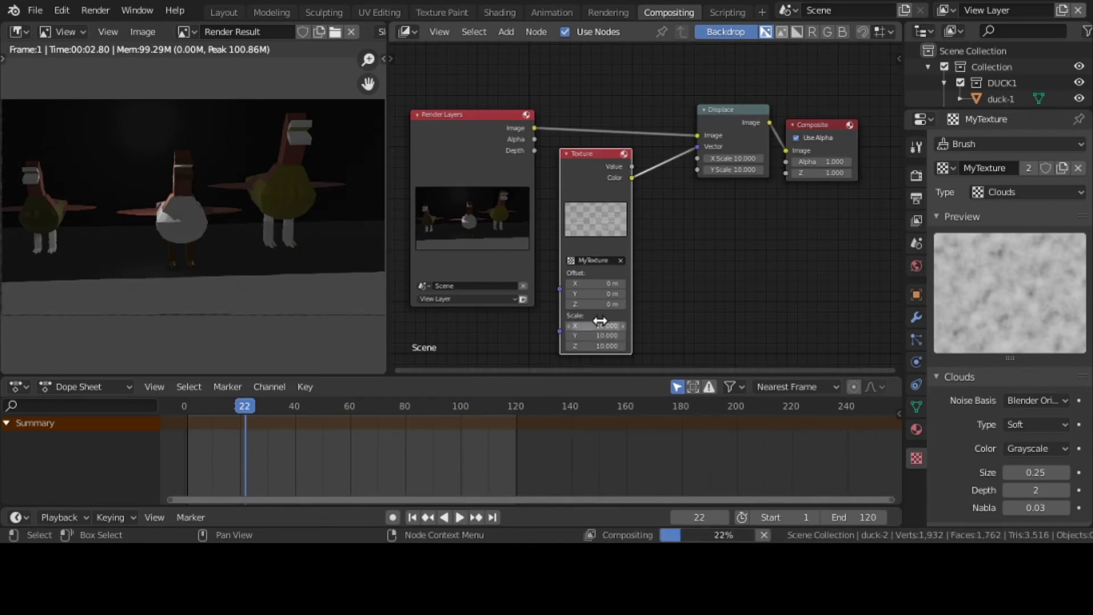
Step: Try a scale of 100 on the Texture node's X, Y and Z axes
{"action": "double_click", "coordinate": [600, 325]}
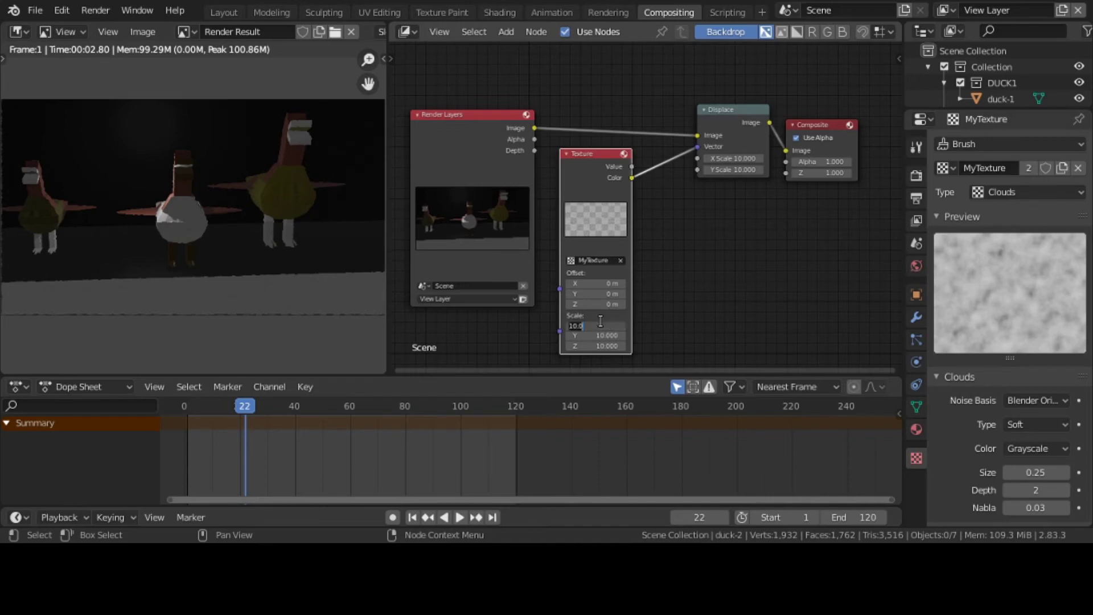
{"action": "type", "text": "100"}
{"action": "key", "text": "Return"}
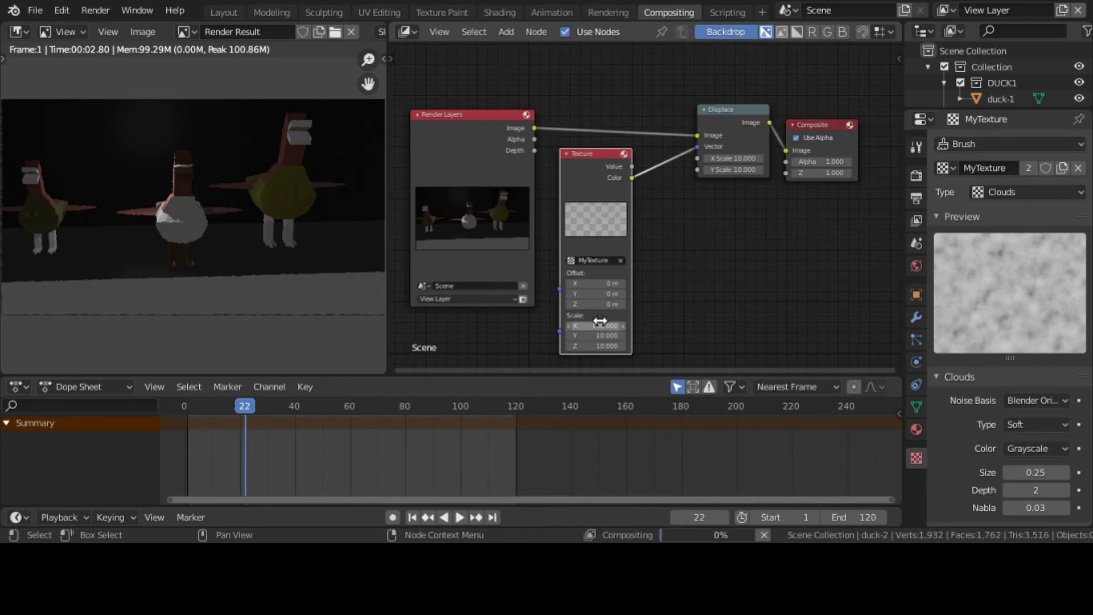
{"action": "left_click", "coordinate": [599, 338]}
{"action": "type", "text": "100"}
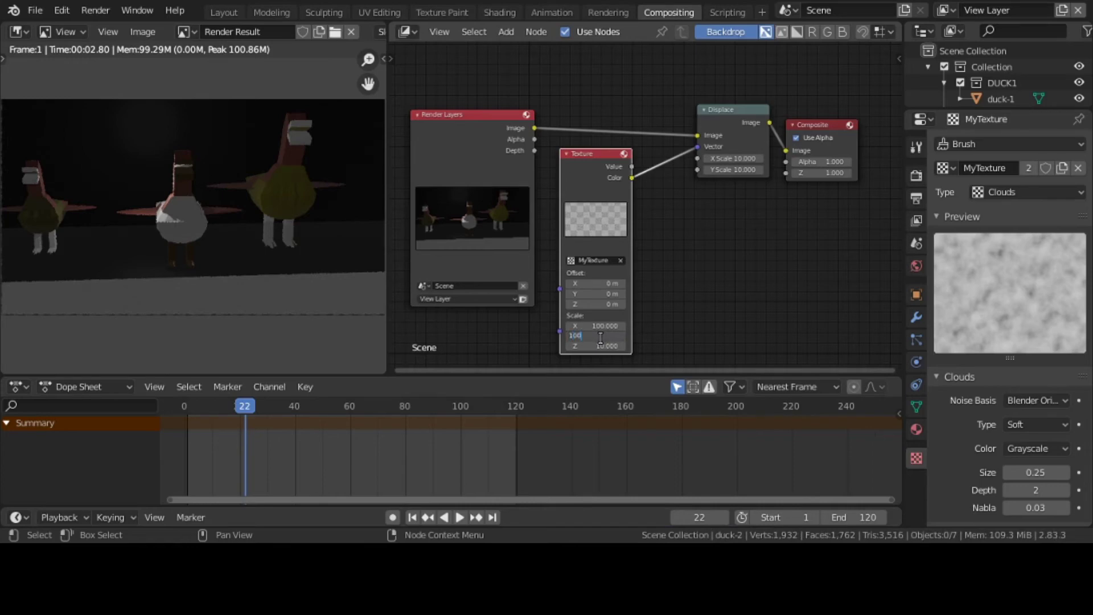
{"action": "key", "text": "Return"}
{"action": "left_click", "coordinate": [600, 345]}
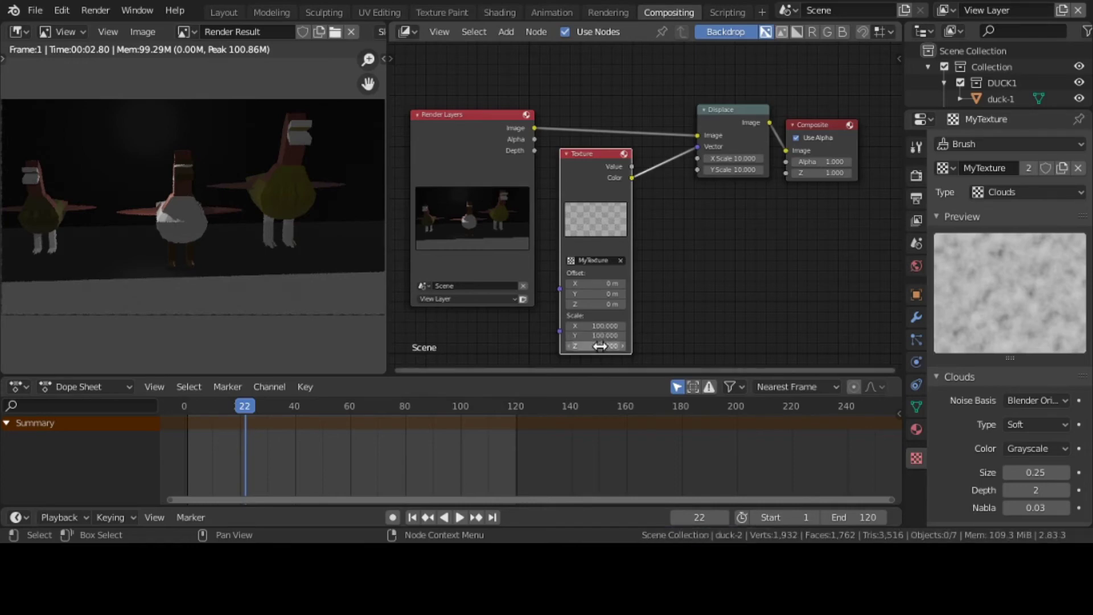
{"action": "type", "text": "100"}
{"action": "key", "text": "Return"}
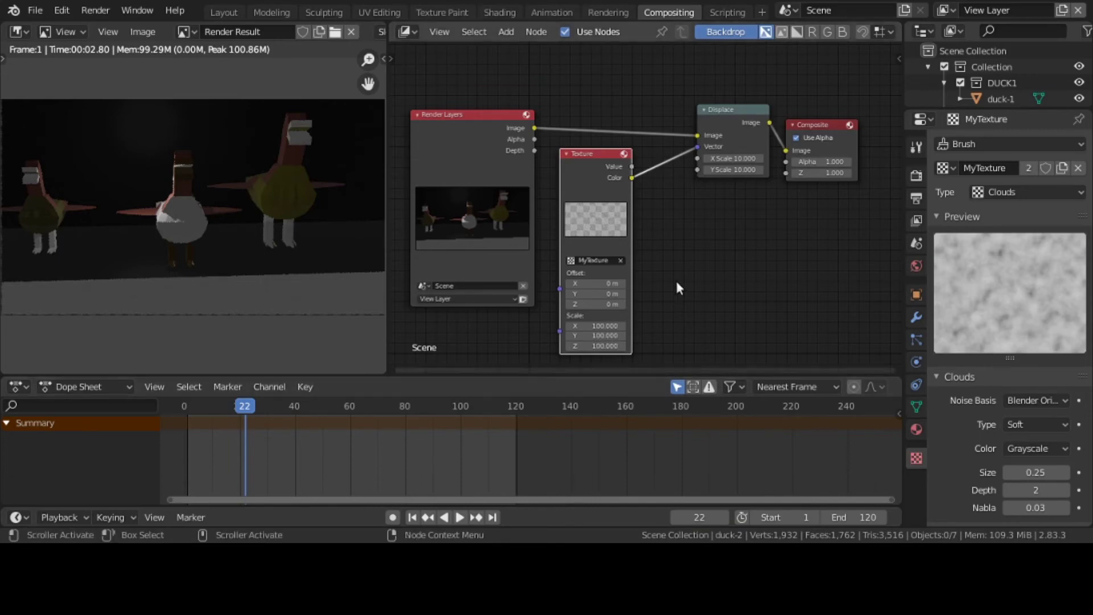
Step: Set the Displace node's X Scale to 100, and try a Y Scale of 100 before setting it to 0
{"action": "left_click", "coordinate": [721, 162]}
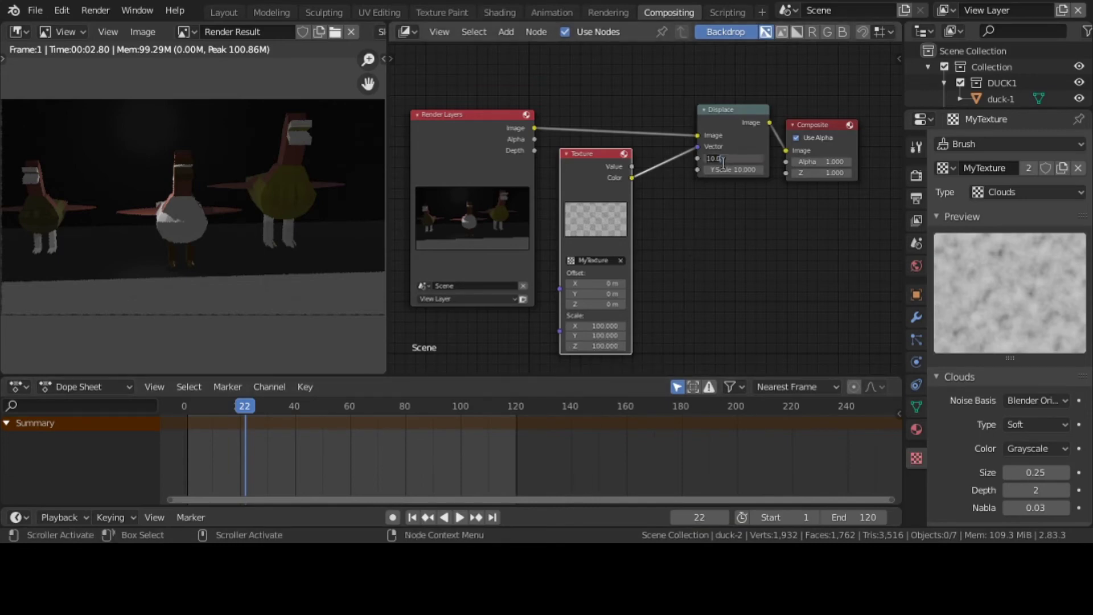
{"action": "type", "text": "100"}
{"action": "key", "text": "Return"}
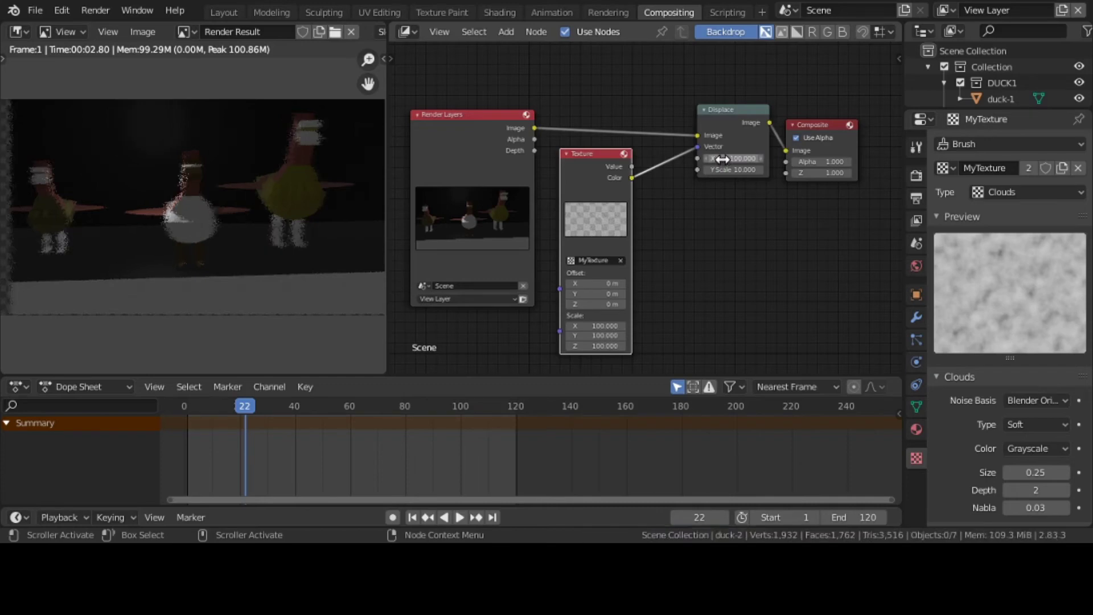
{"action": "left_click", "coordinate": [730, 171]}
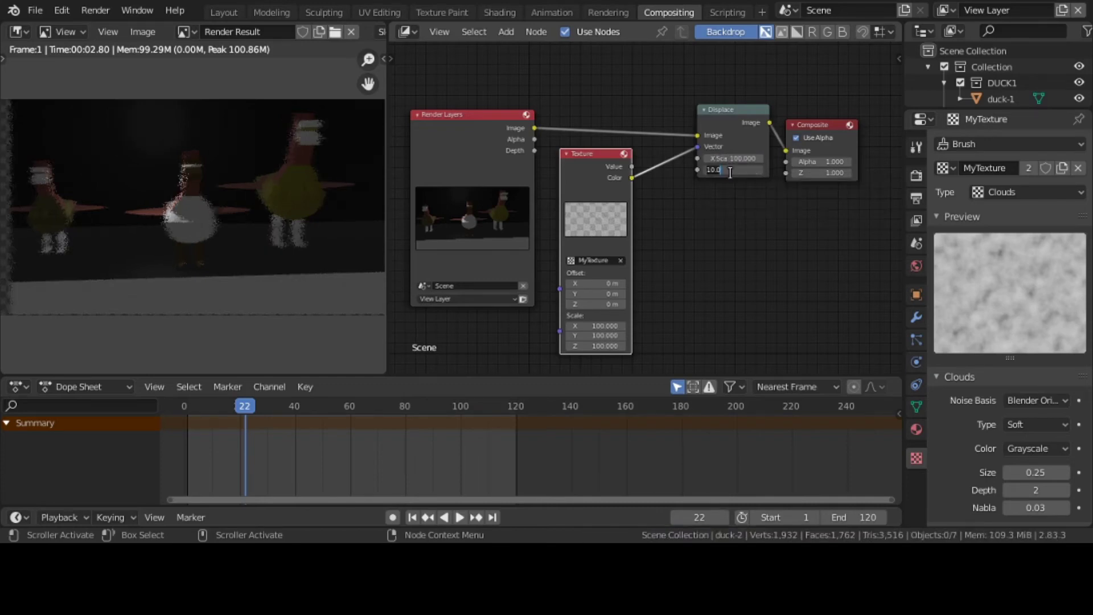
{"action": "type", "text": "100"}
{"action": "key", "text": "Return"}
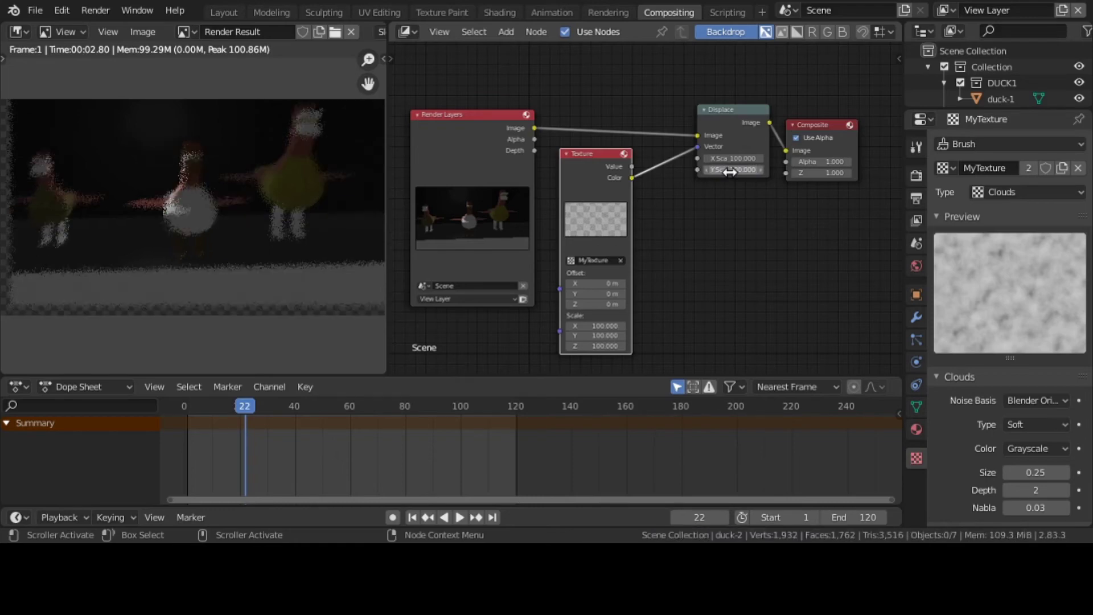
{"action": "left_click", "coordinate": [730, 169]}
{"action": "key", "text": "Return"}
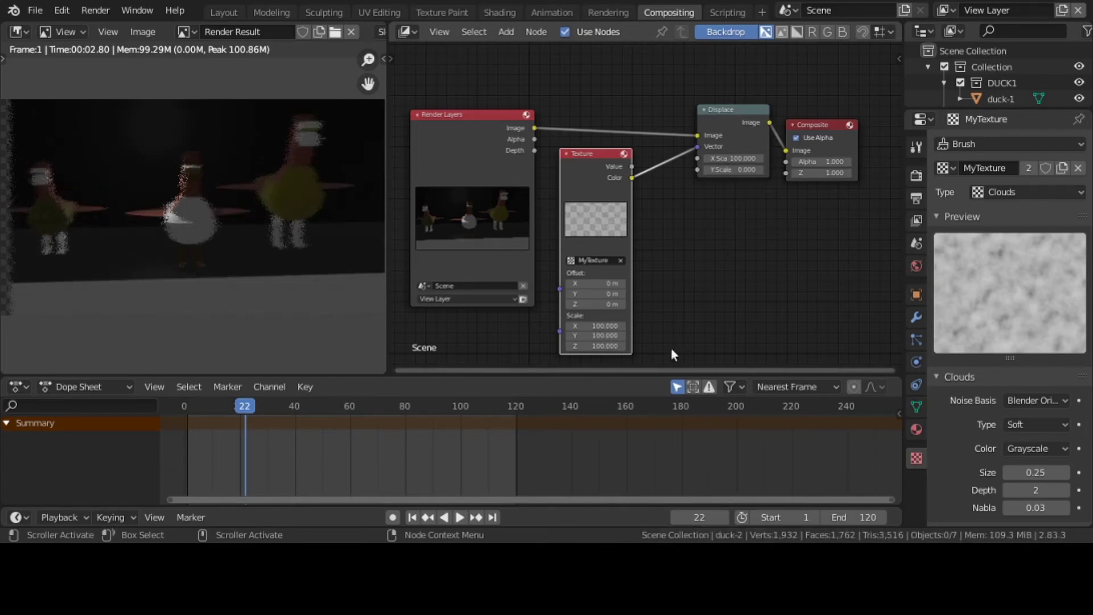
Step: Set the Texture node's X, Y and Z Scale to 0
{"action": "left_click", "coordinate": [599, 326]}
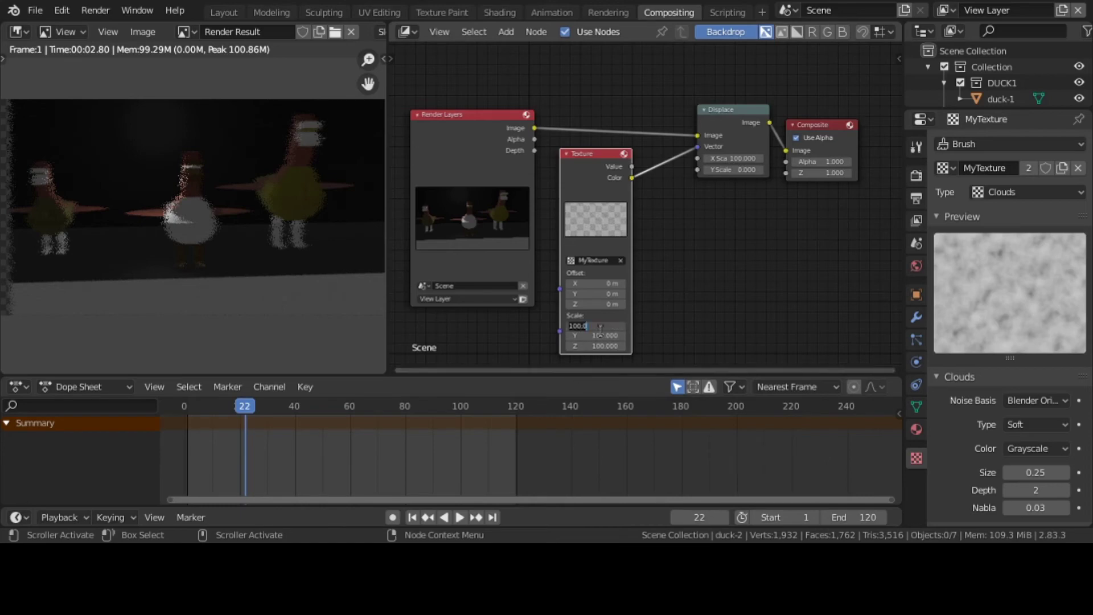
{"action": "type", "text": "0"}
{"action": "key", "text": "Return"}
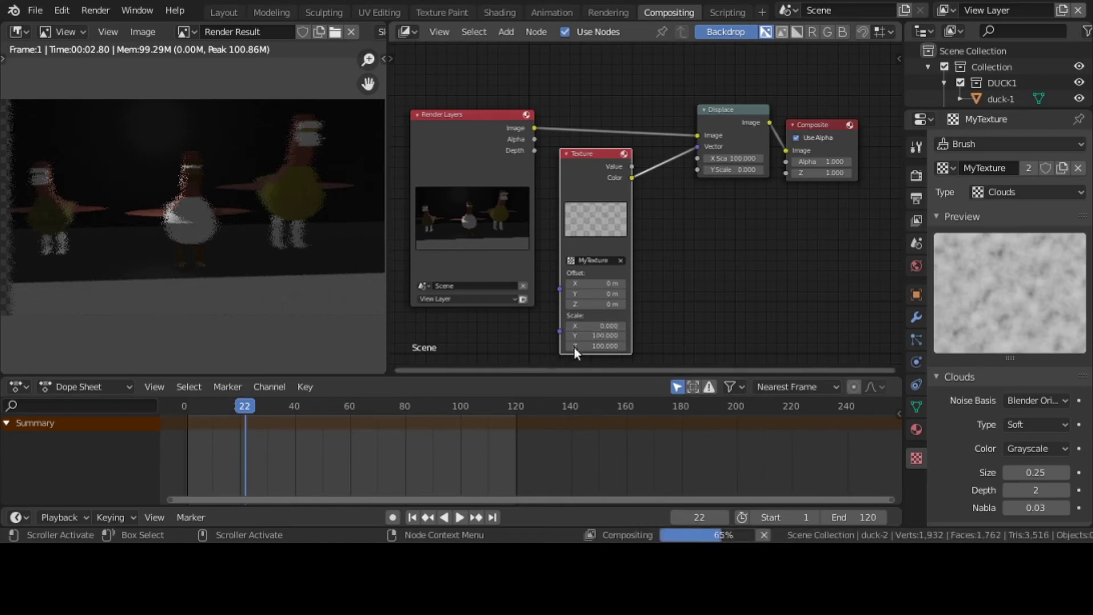
{"action": "left_click", "coordinate": [594, 334]}
{"action": "type", "text": "0"}
{"action": "key", "text": "Return"}
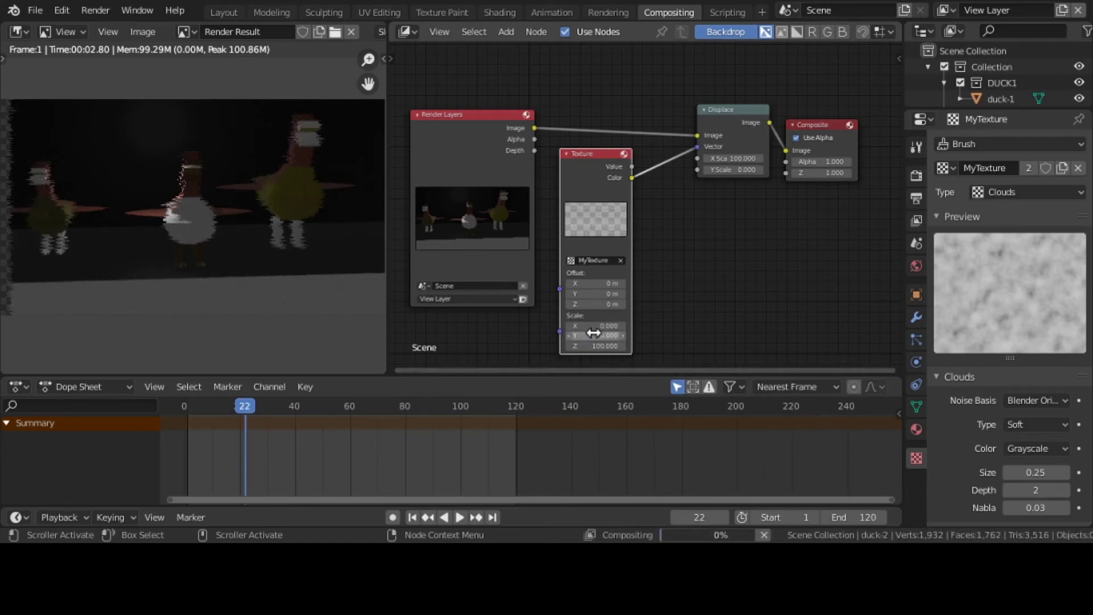
{"action": "left_click", "coordinate": [595, 344]}
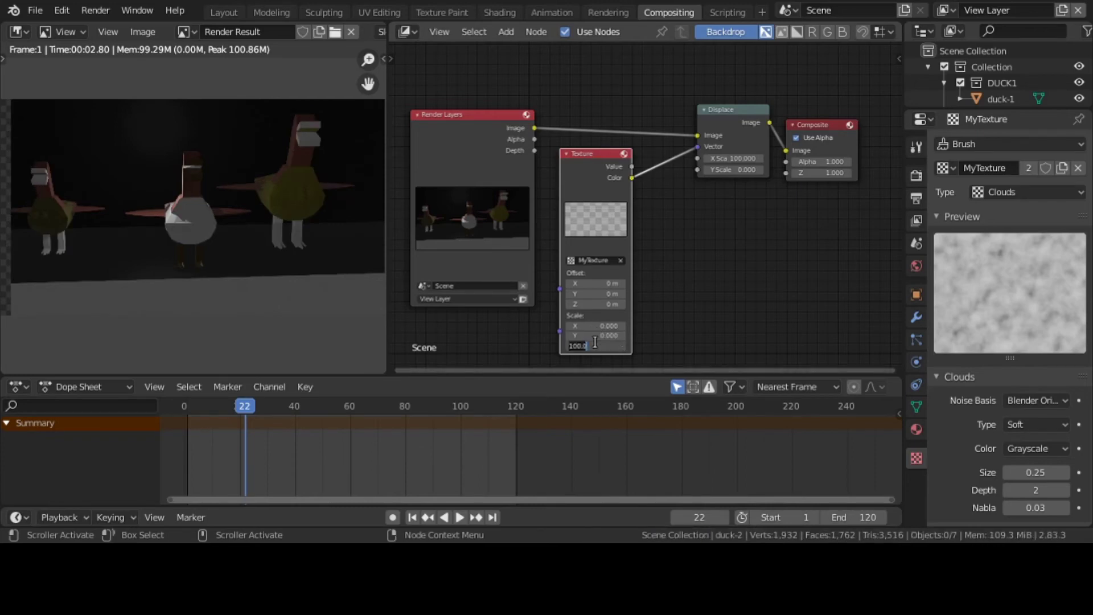
{"action": "key", "text": "Return"}
{"action": "left_click", "coordinate": [594, 345]}
{"action": "type", "text": "0"}
{"action": "key", "text": "Return"}
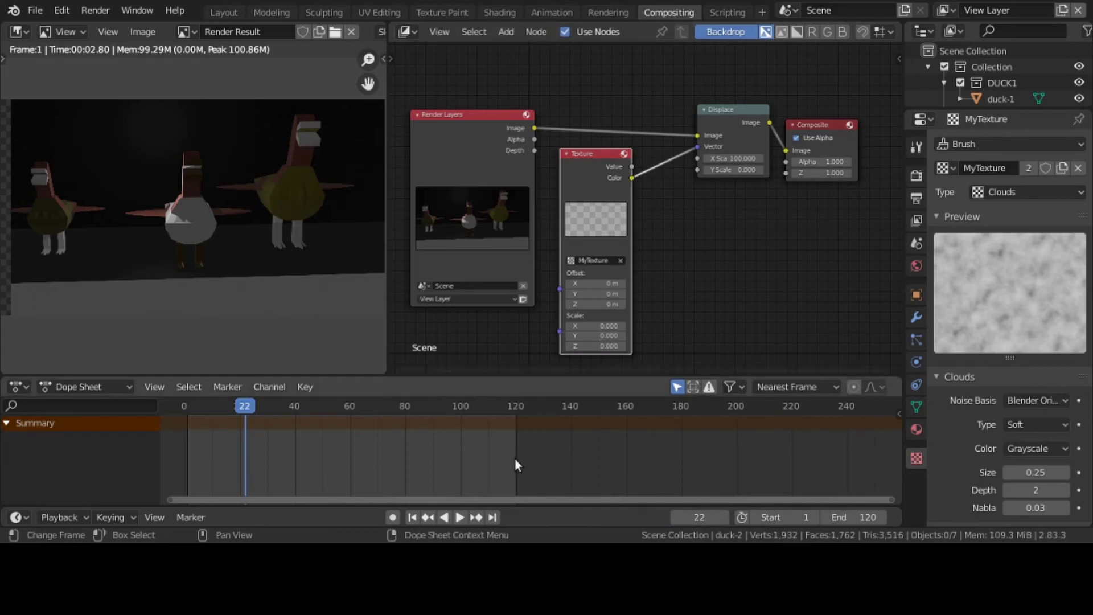
Step: Go to frame 1 of the timeline and set the Texture node's X Scale to 5
{"action": "left_click", "coordinate": [413, 517]}
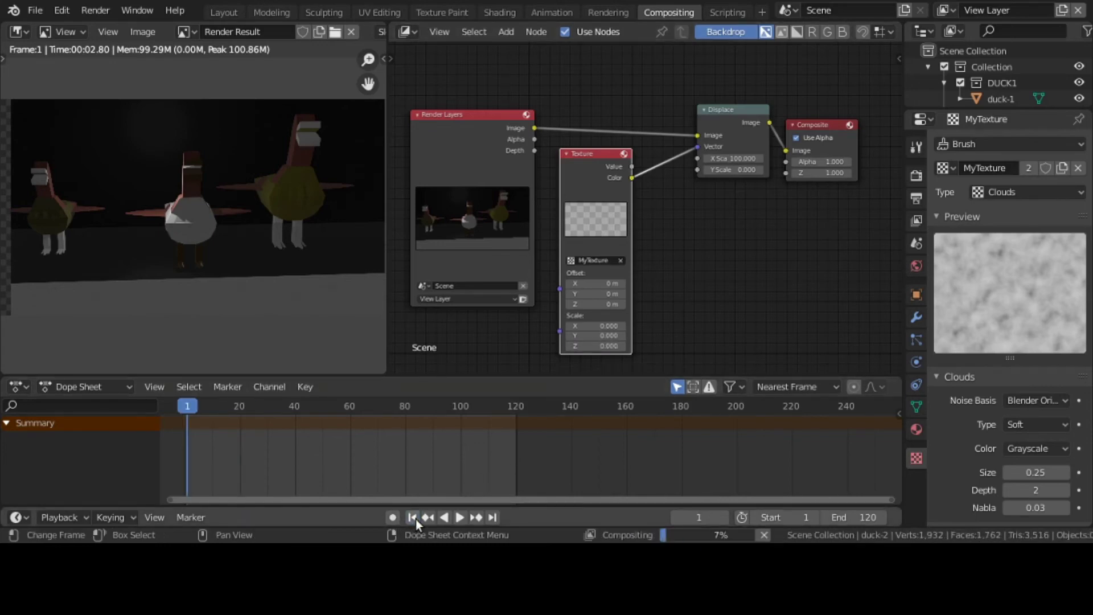
{"action": "left_click", "coordinate": [610, 327]}
{"action": "type", "text": "0.0"}
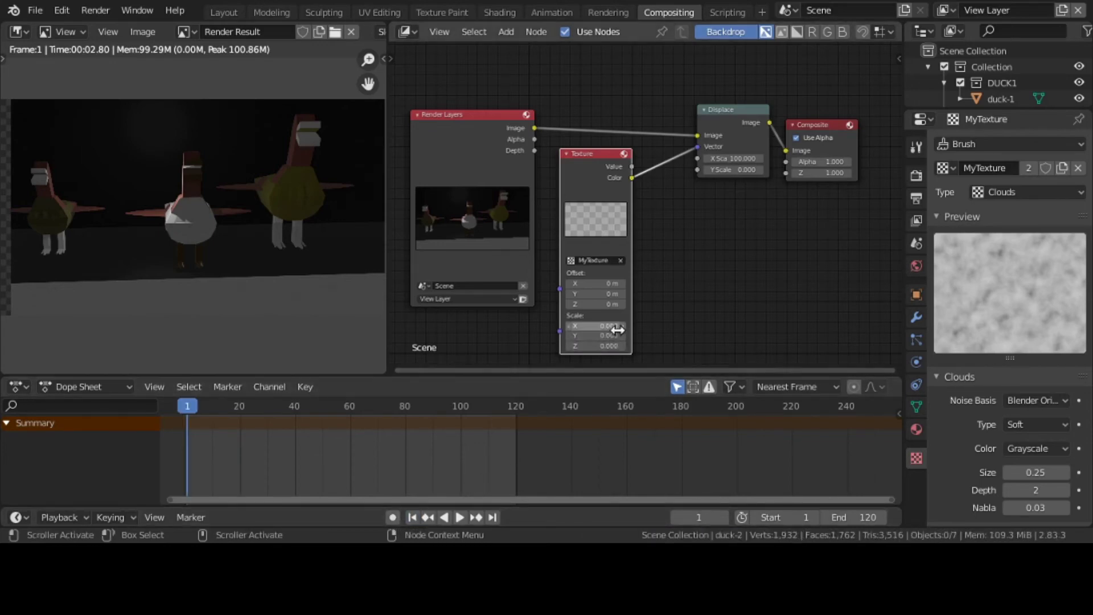
{"action": "type", "text": "5"}
{"action": "key", "text": "Return"}
{"action": "key", "text": "KP_Decimal"}
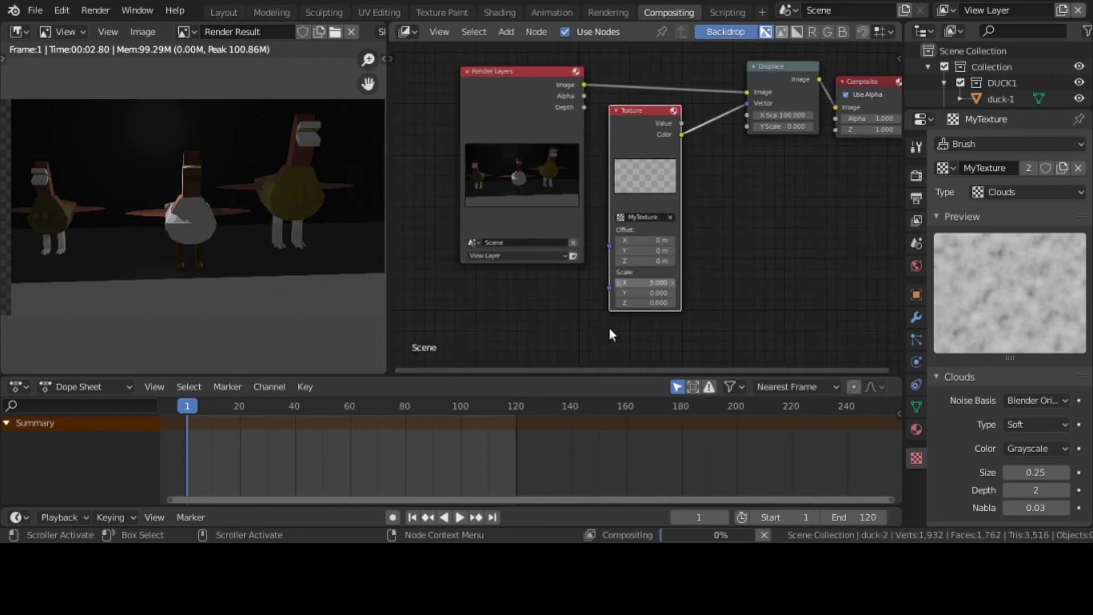
Step: Set the Texture node's X Scale back to 0 and keyframe its Scale values at frame 1
{"action": "left_click", "coordinate": [648, 292]}
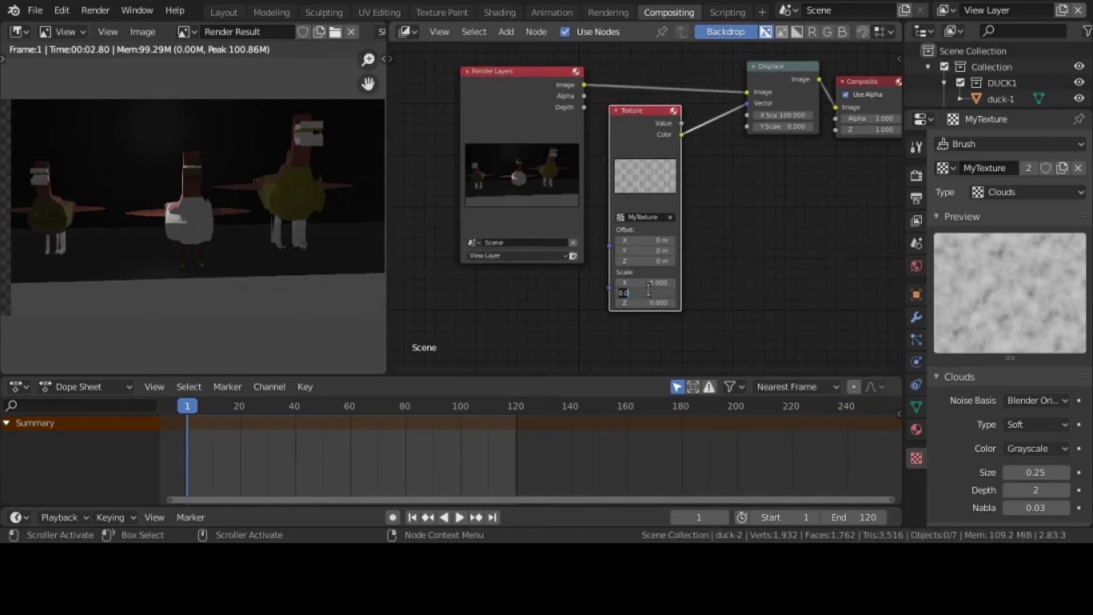
{"action": "key", "text": "Escape"}
{"action": "left_click", "coordinate": [650, 280]}
{"action": "key", "text": "Return"}
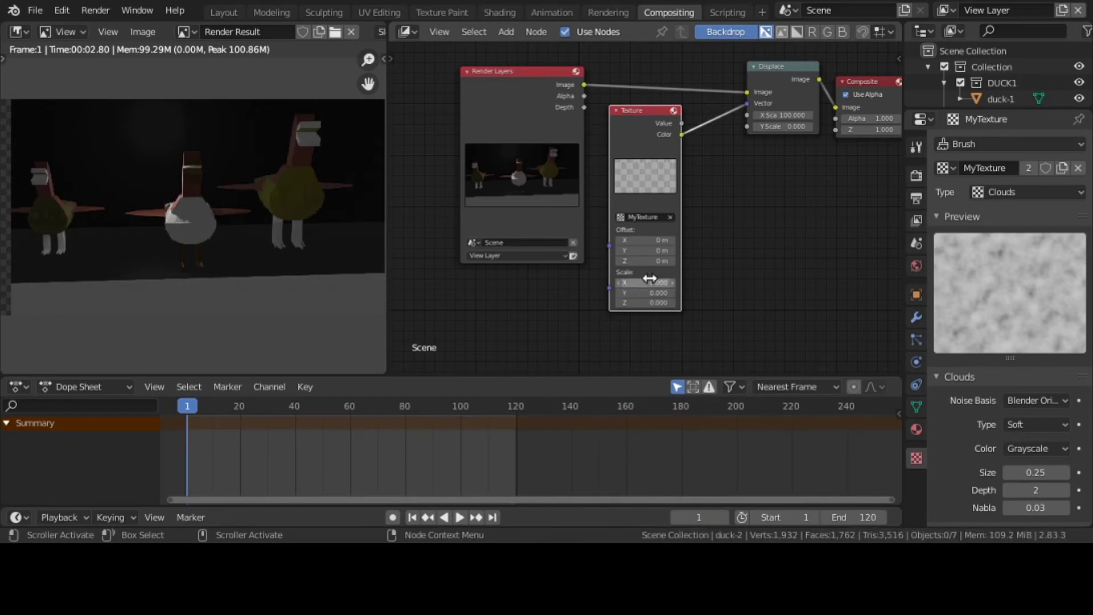
{"action": "key", "text": "i"}
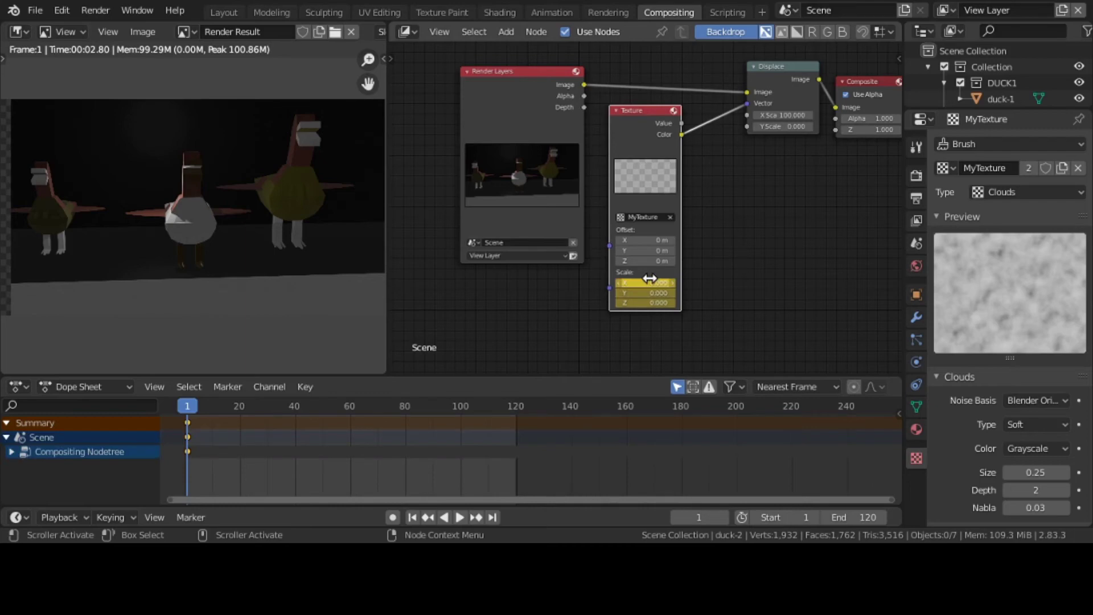
Step: Go to frame 25 and set the Texture node's X, Y and Z Scale to 1
{"action": "left_click", "coordinate": [658, 283]}
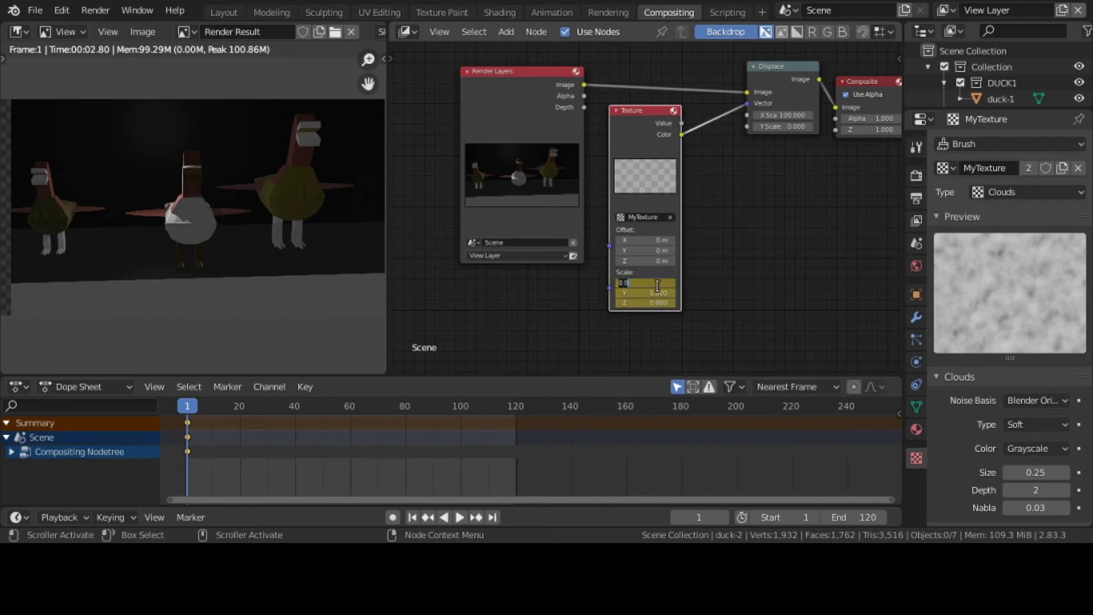
{"action": "type", "text": "1"}
{"action": "left_click", "coordinate": [254, 436]}
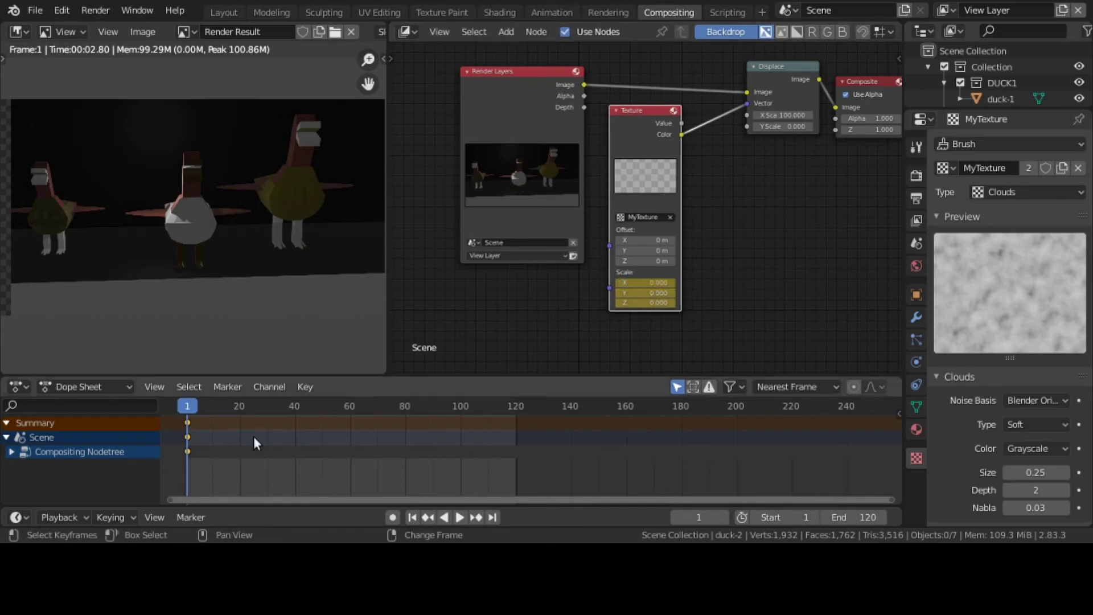
{"action": "left_click", "coordinate": [668, 283]}
{"action": "type", "text": "1"}
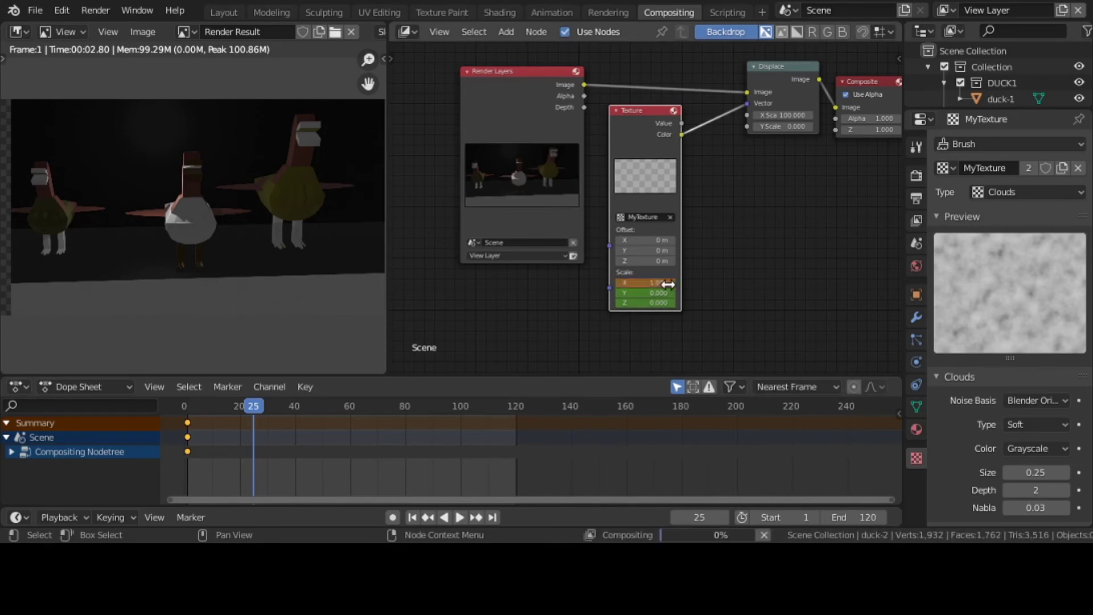
{"action": "key", "text": "Return"}
{"action": "left_click", "coordinate": [667, 293]}
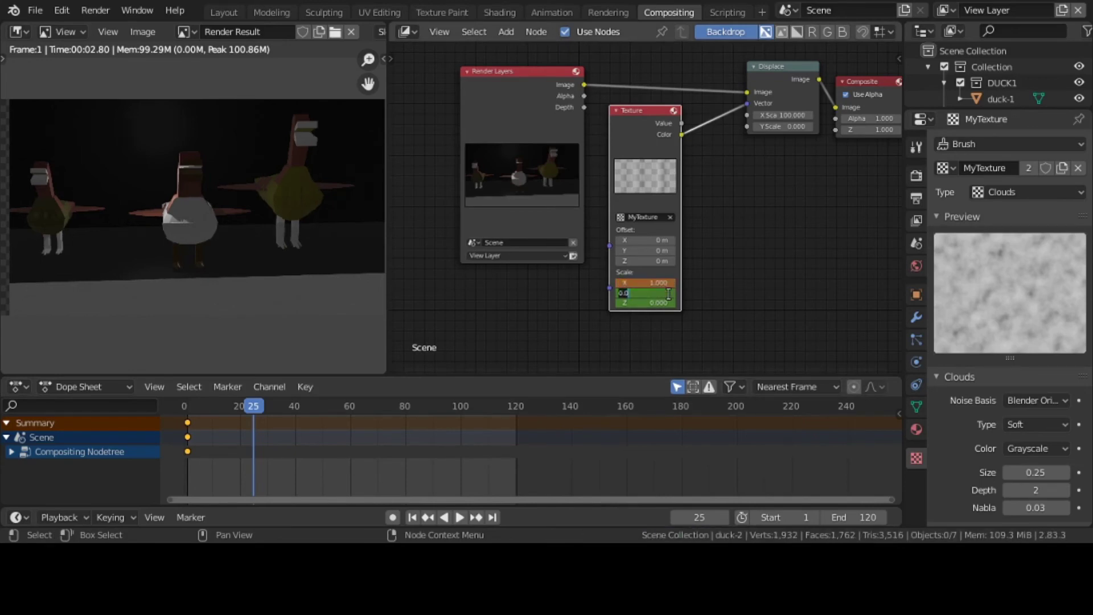
{"action": "type", "text": "1"}
{"action": "key", "text": "Return"}
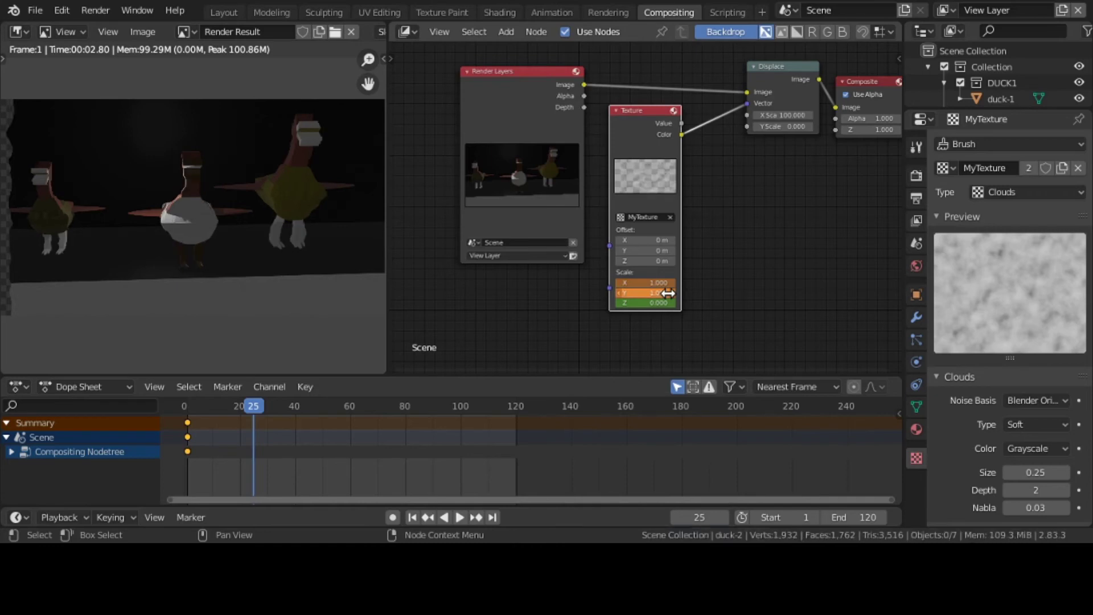
{"action": "left_click", "coordinate": [655, 302]}
{"action": "type", "text": "1"}
{"action": "key", "text": "Return"}
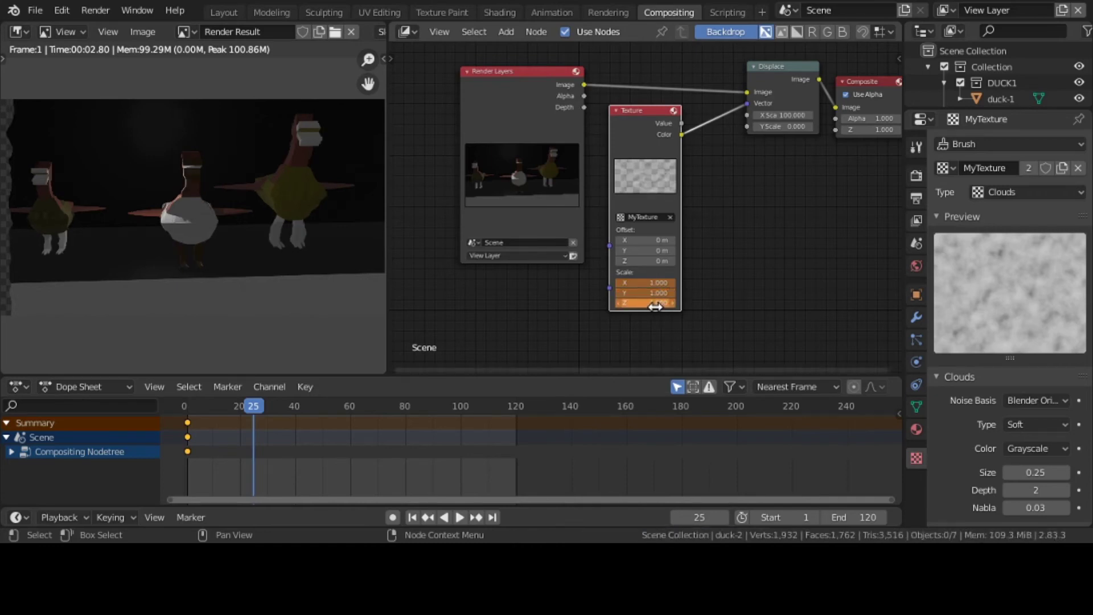
Step: Insert a keyframe for the Texture node's Scale values at frame 25
{"action": "right_click", "coordinate": [654, 292]}
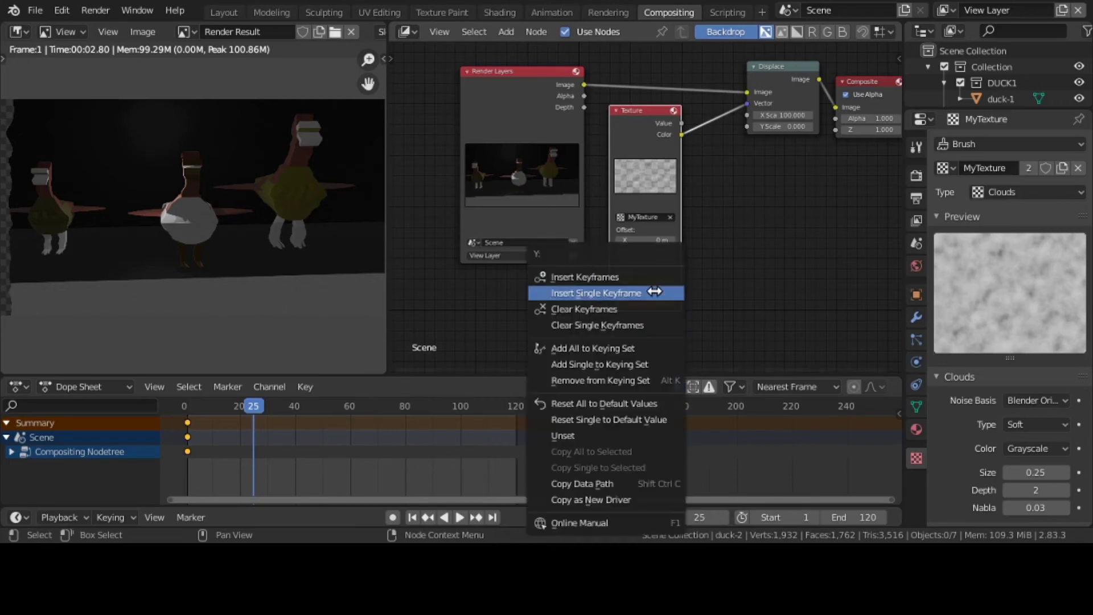
{"action": "left_click", "coordinate": [654, 276]}
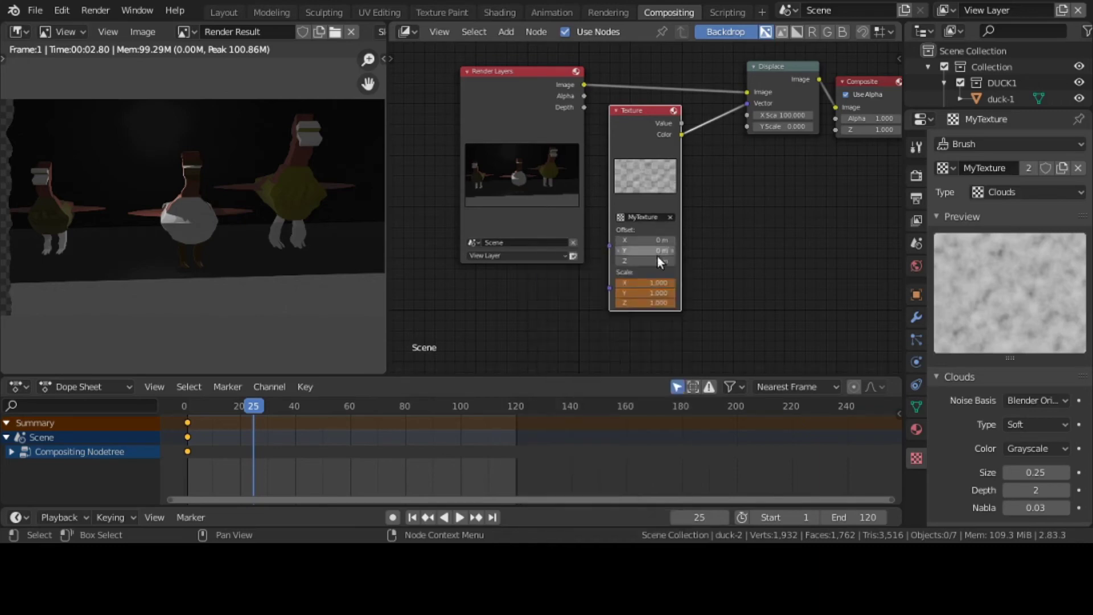
{"action": "key", "text": "i"}
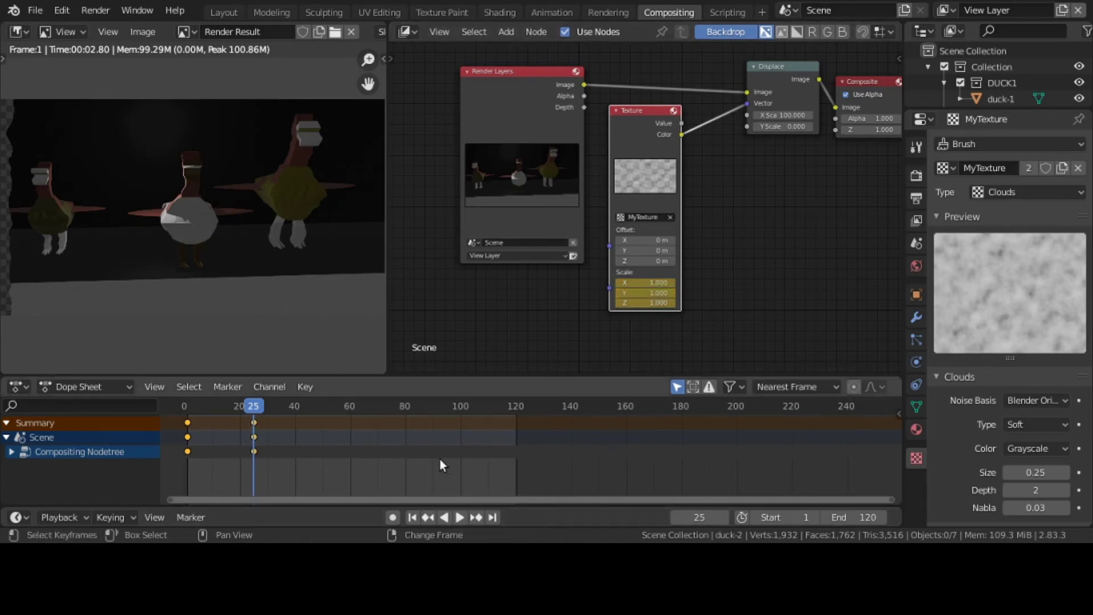
Step: At frame 50, set the Texture node's X, Y and Z Scale to 2 and keyframe them
{"action": "right_click", "coordinate": [323, 417]}
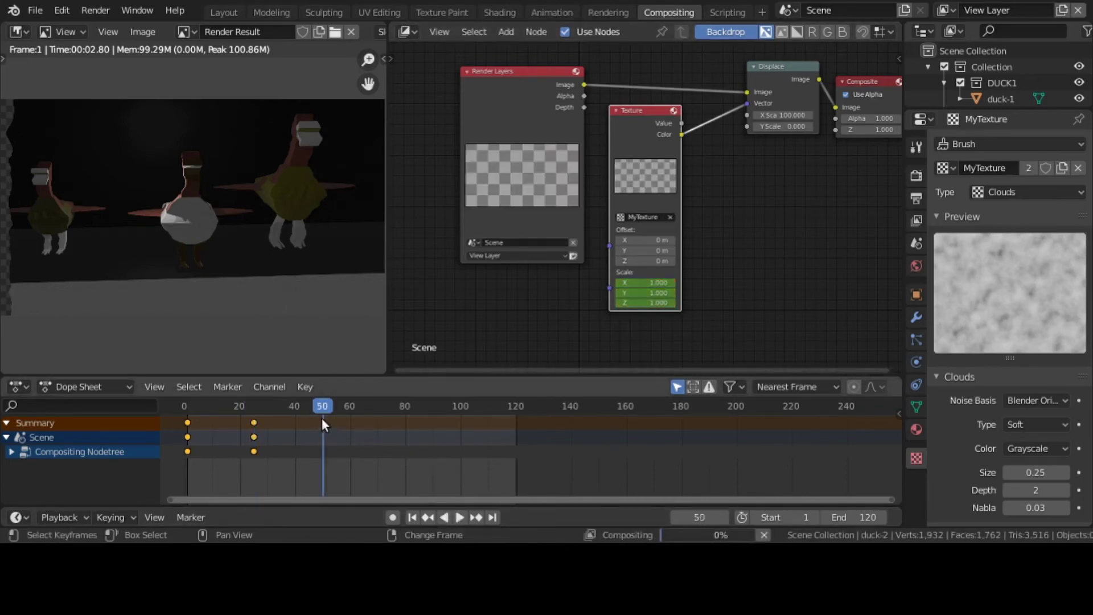
{"action": "left_click", "coordinate": [660, 285]}
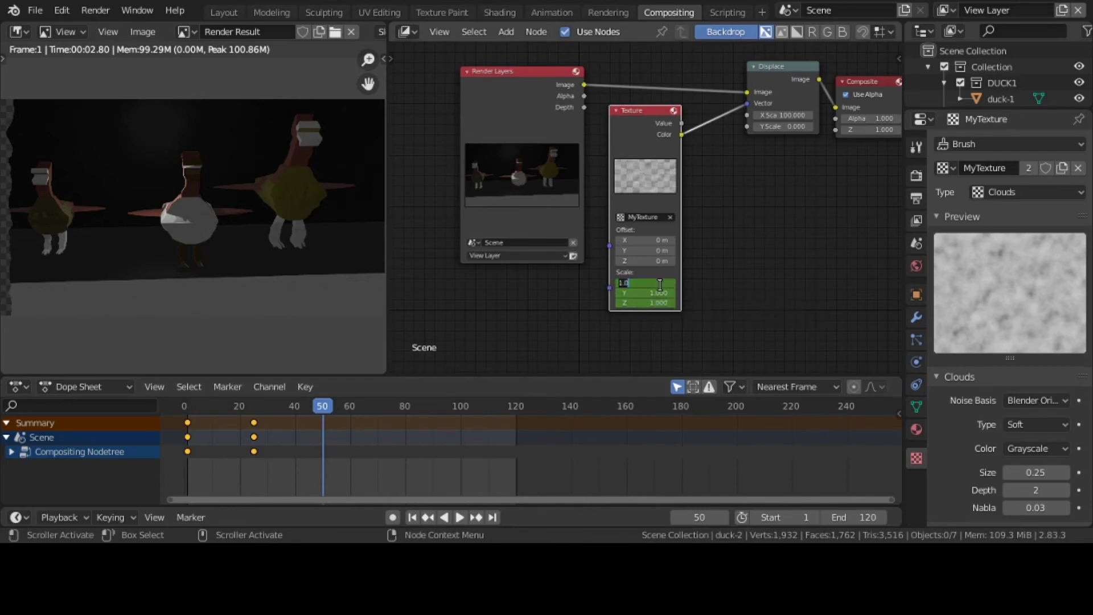
{"action": "type", "text": "2"}
{"action": "key", "text": "Return"}
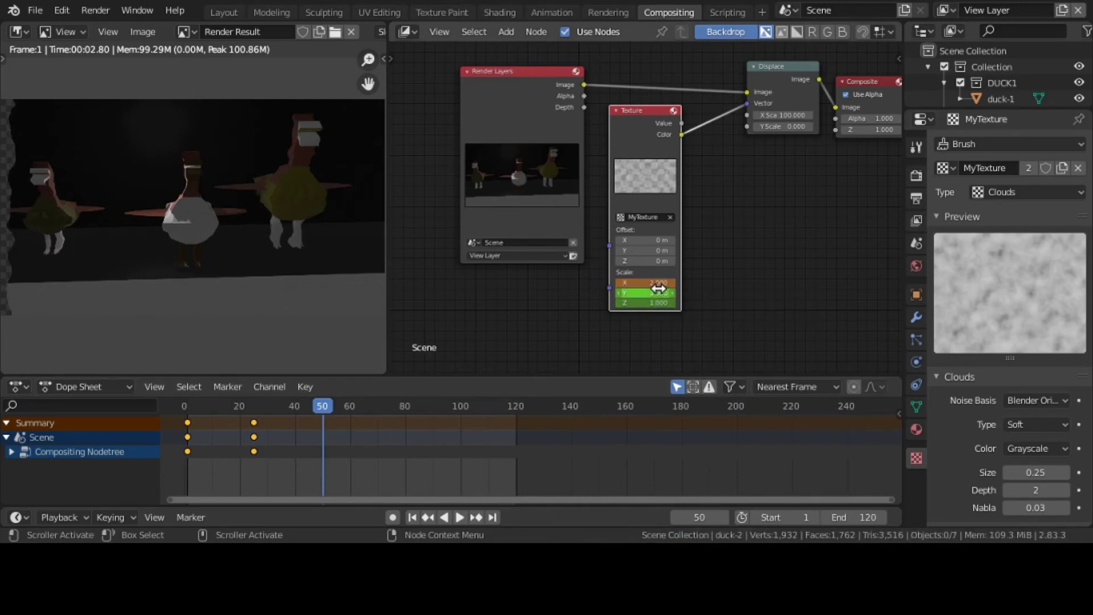
{"action": "left_click", "coordinate": [659, 289]}
{"action": "type", "text": "2"}
{"action": "key", "text": "Return"}
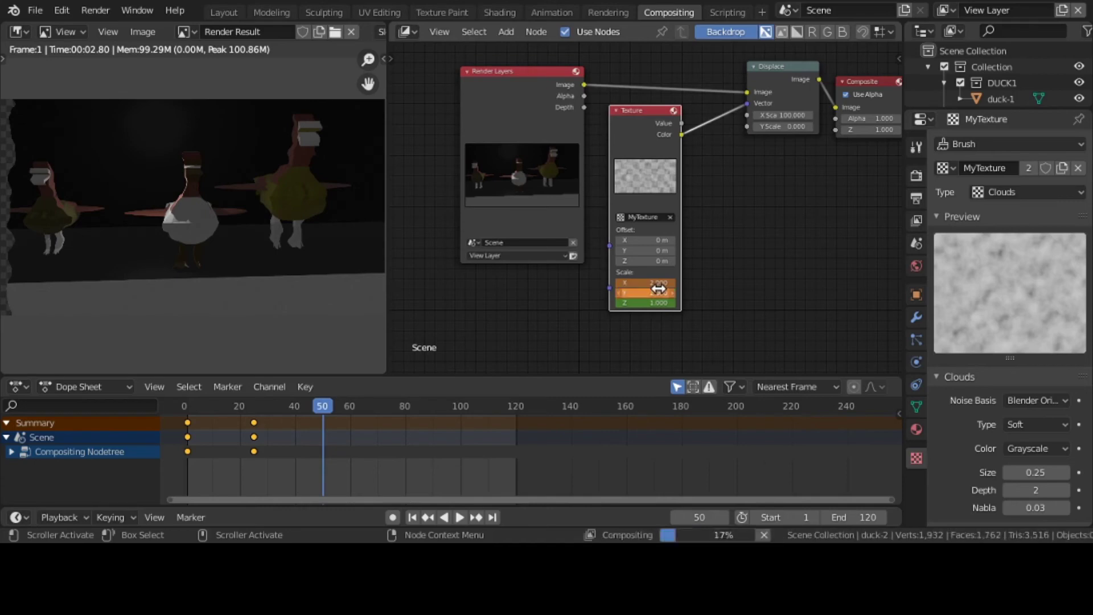
{"action": "left_click", "coordinate": [657, 302]}
{"action": "type", "text": "2"}
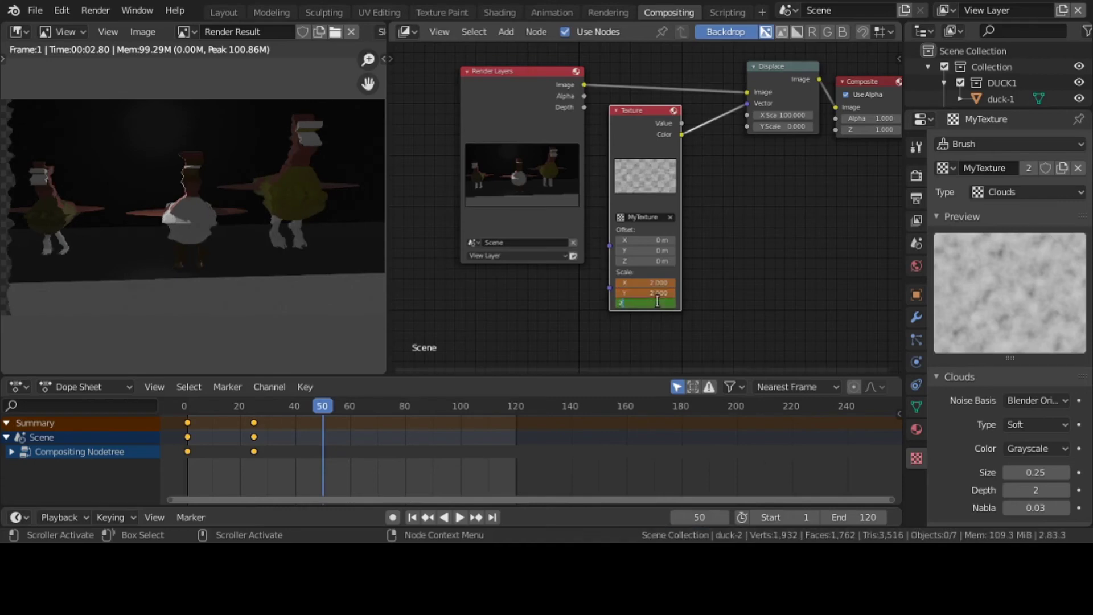
{"action": "key", "text": "Return"}
{"action": "key", "text": "i"}
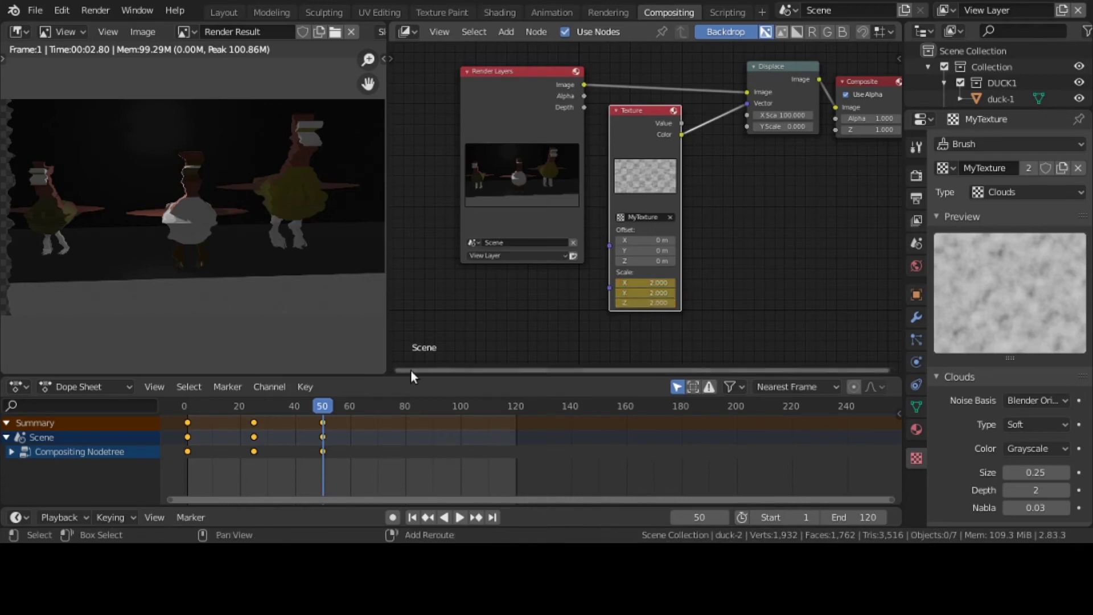
Step: At frame 89, set the Texture node's X, Y and Z Scale to 3 and keyframe them
{"action": "right_click", "coordinate": [430, 424]}
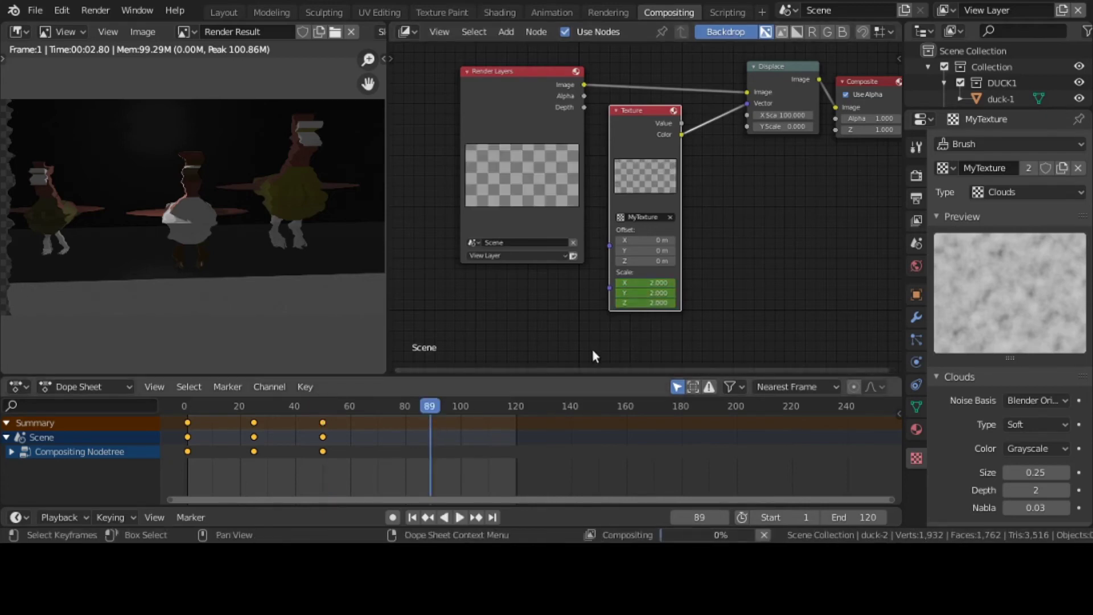
{"action": "left_click", "coordinate": [641, 282]}
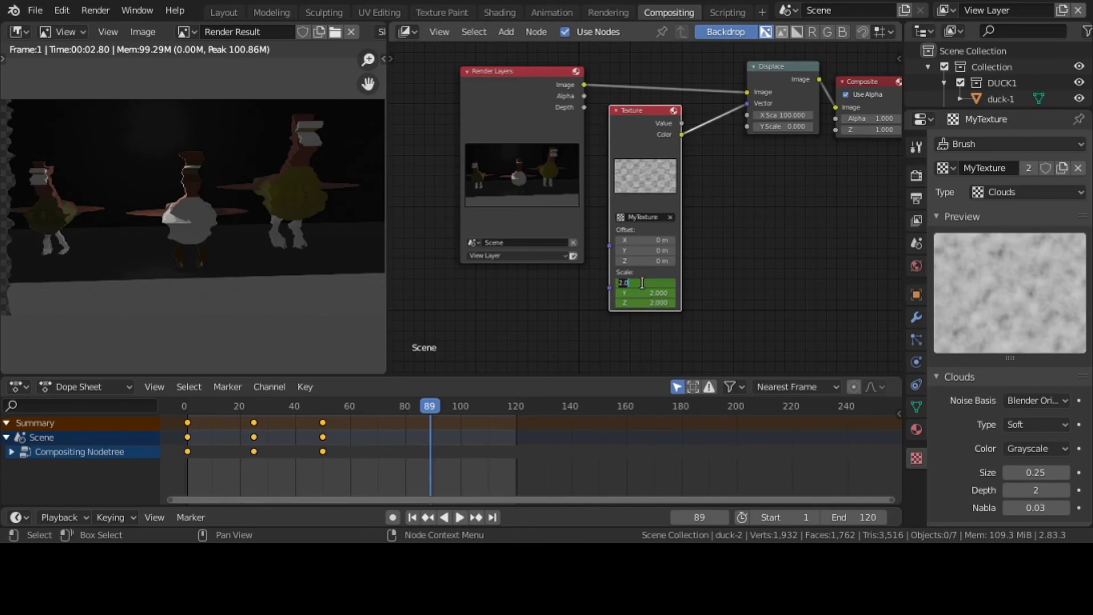
{"action": "type", "text": "3"}
{"action": "key", "text": "Return"}
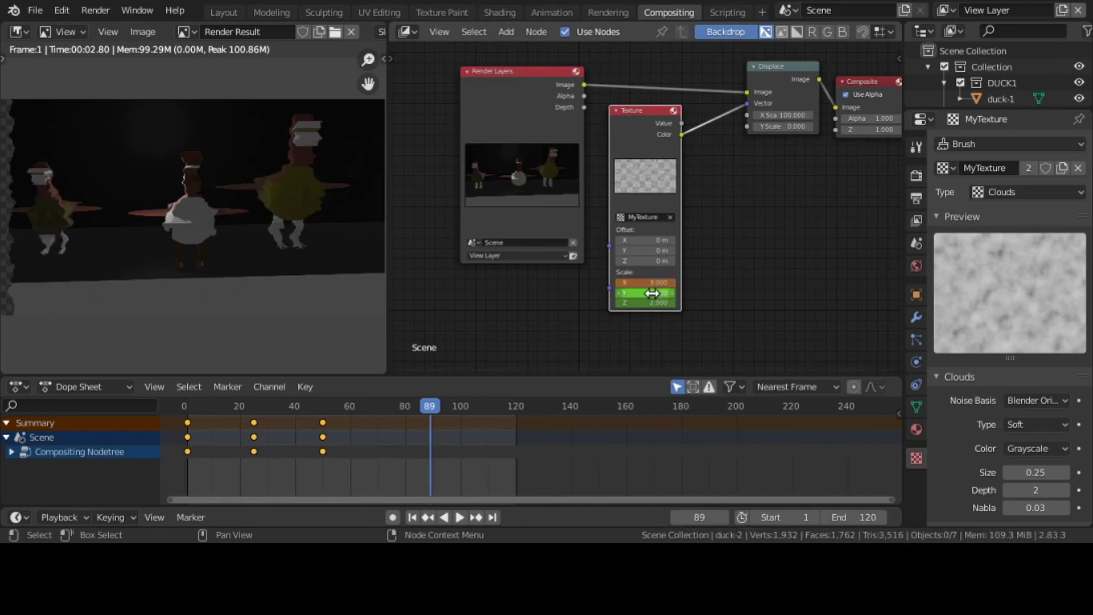
{"action": "left_click", "coordinate": [652, 293]}
{"action": "type", "text": "3"}
{"action": "key", "text": "Return"}
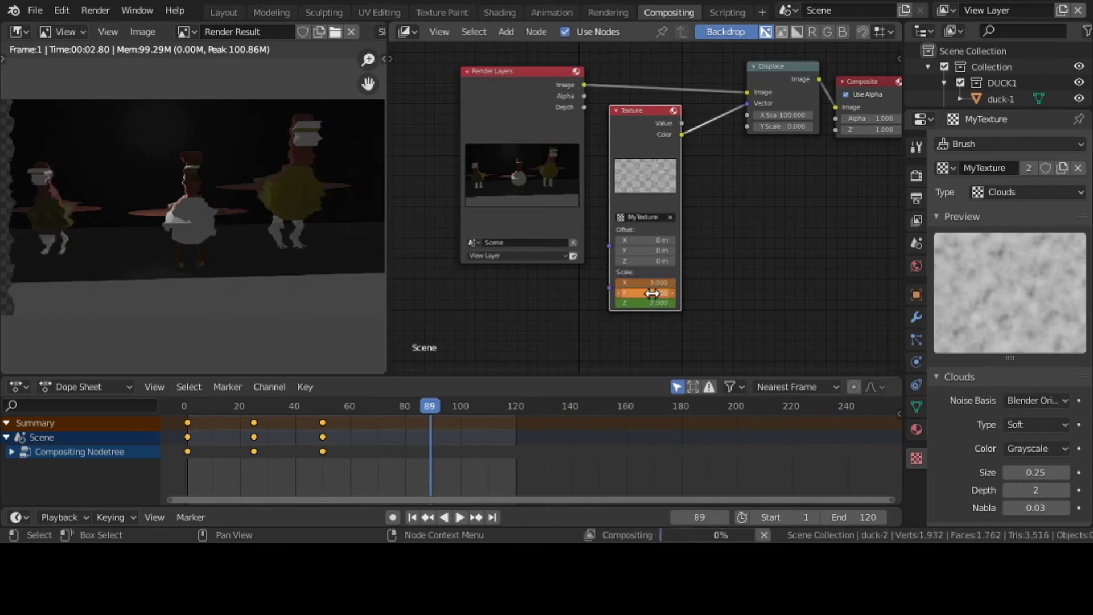
{"action": "left_click", "coordinate": [652, 302]}
{"action": "type", "text": "3"}
{"action": "key", "text": "Return"}
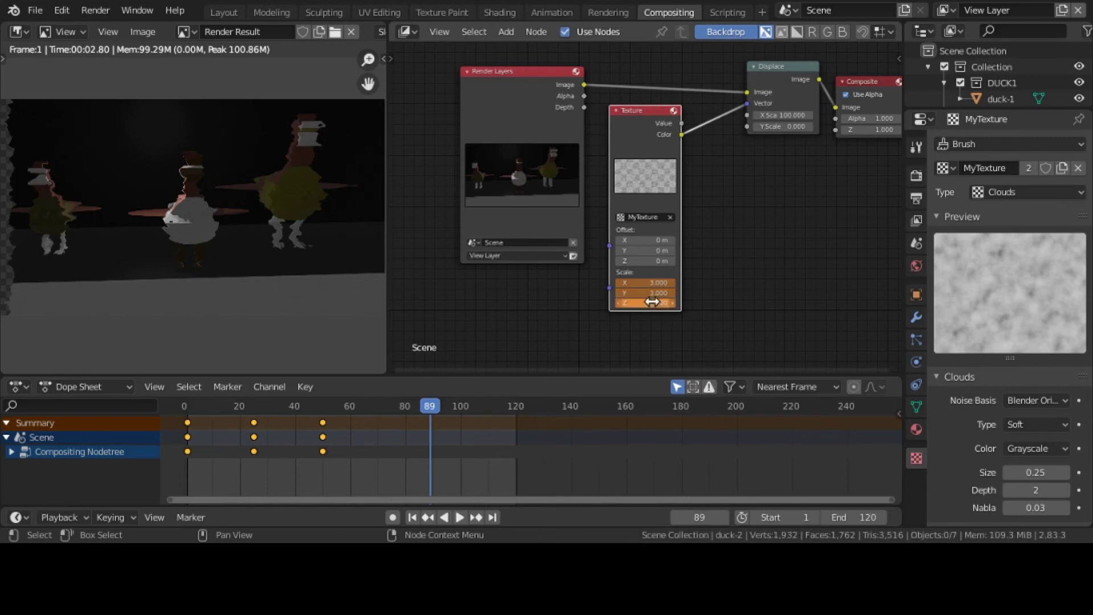
{"action": "key", "text": "i"}
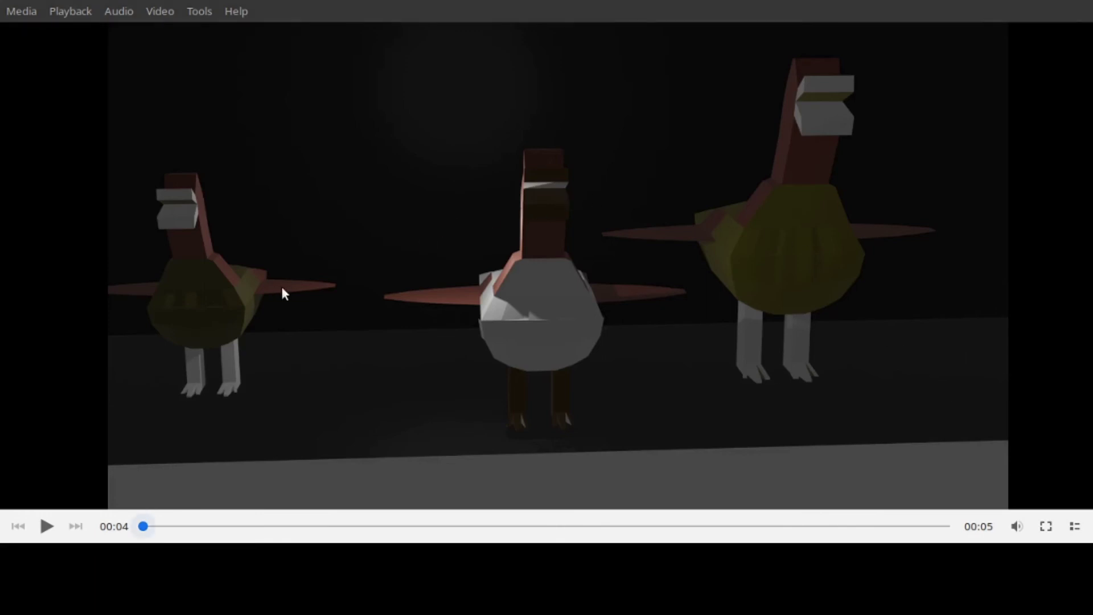
Step: Play the rendered duck animation in the media player and replay it to review the displacement
{"action": "left_click", "coordinate": [49, 526]}
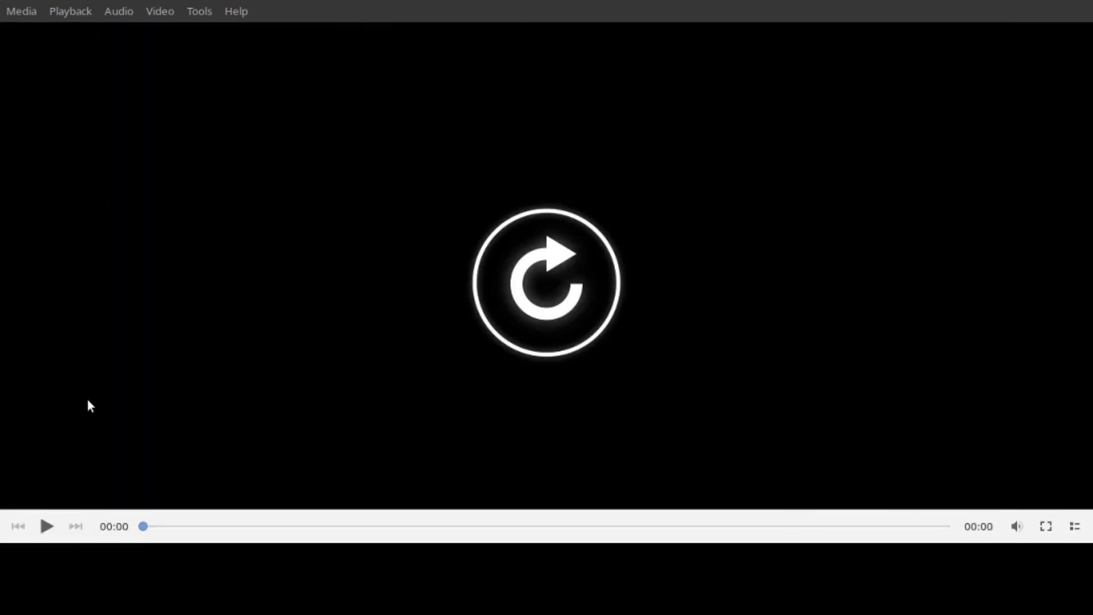
{"action": "left_click", "coordinate": [47, 526]}
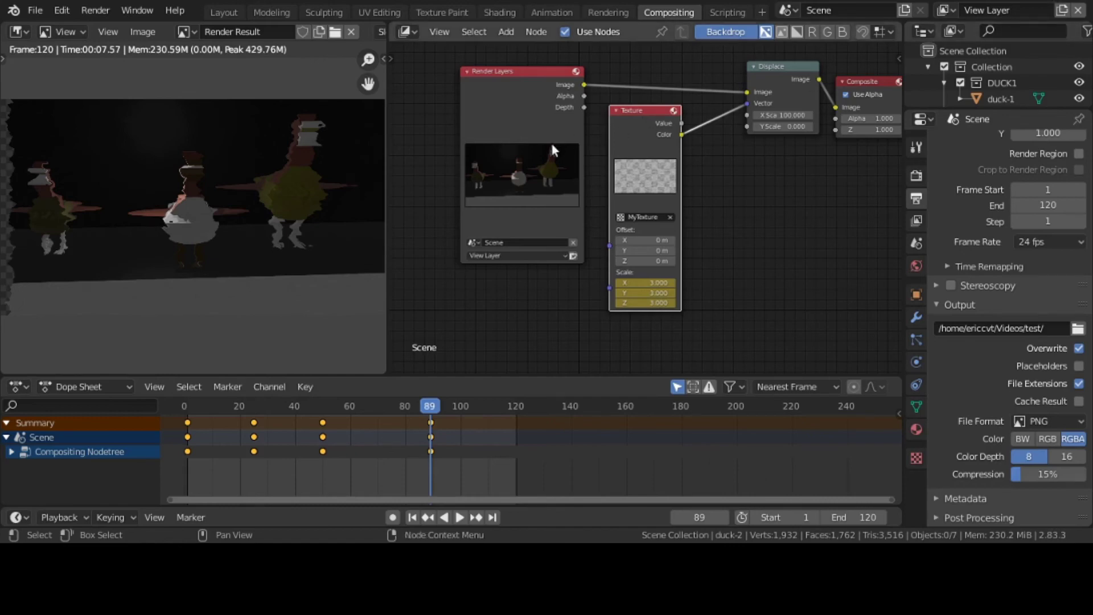
Step: Rearrange the Render Layers, Texture, Displace and Composite nodes so they are spaced apart, with the Texture node below the image link
{"action": "left_click_drag", "start_coordinate": [532, 69], "coordinate": [477, 53]}
{"action": "left_click_drag", "start_coordinate": [621, 107], "coordinate": [565, 122]}
{"action": "left_click_drag", "start_coordinate": [778, 68], "coordinate": [718, 84]}
{"action": "left_click_drag", "start_coordinate": [863, 85], "coordinate": [823, 77]}
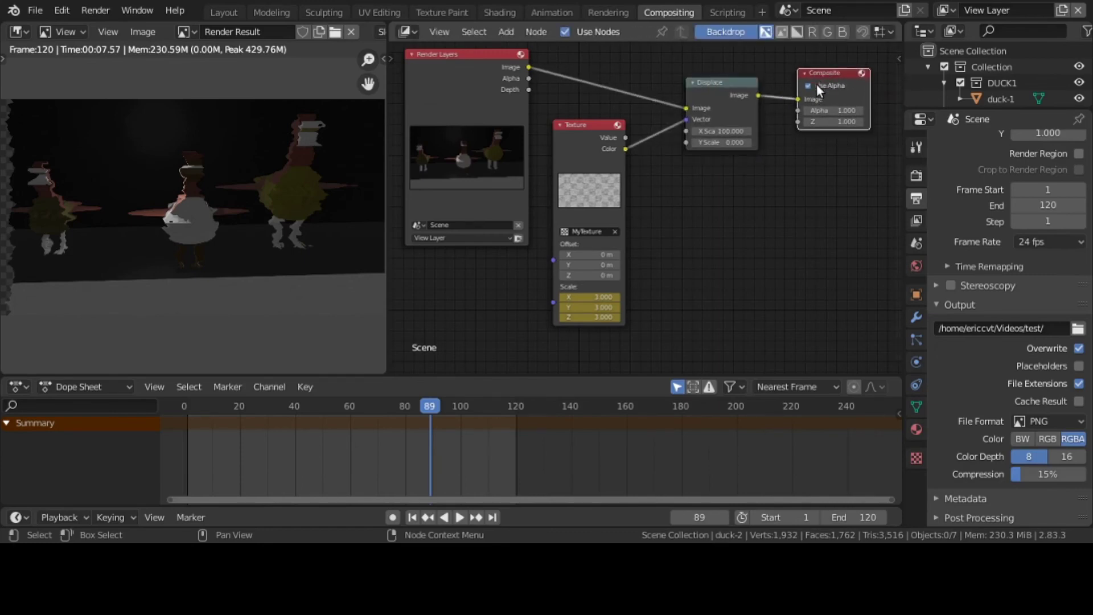
{"action": "left_click", "coordinate": [716, 84]}
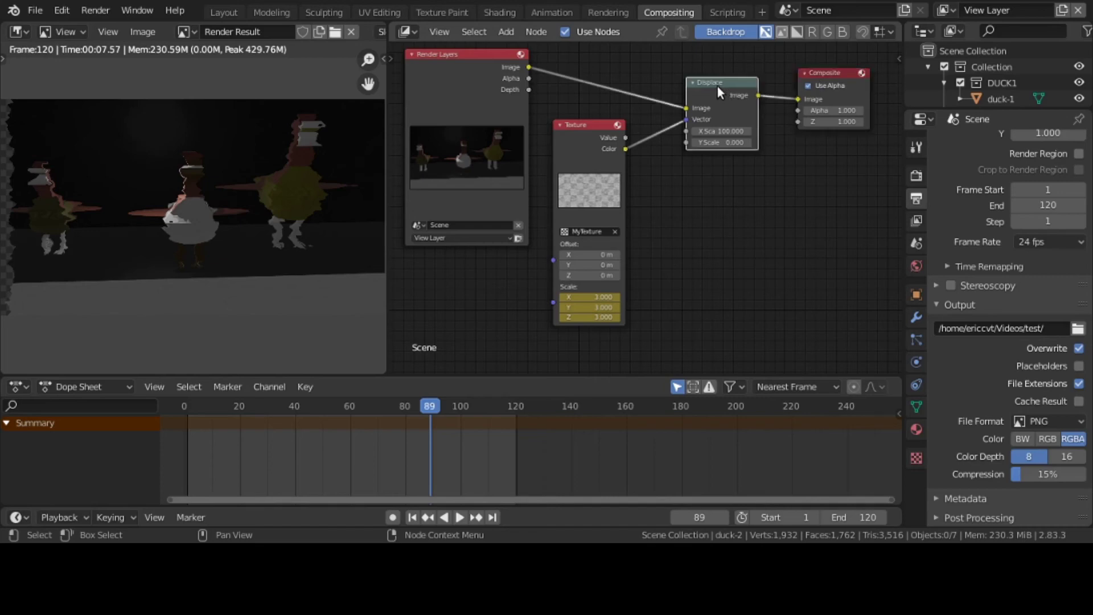
{"action": "left_click", "coordinate": [596, 137]}
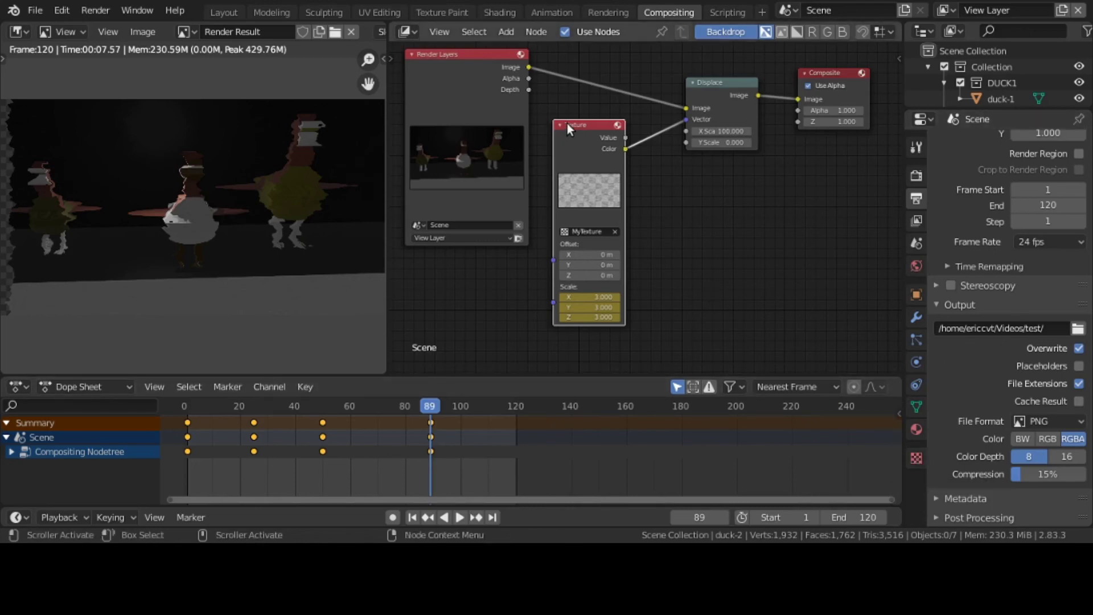
{"action": "left_click_drag", "start_coordinate": [567, 123], "coordinate": [545, 140]}
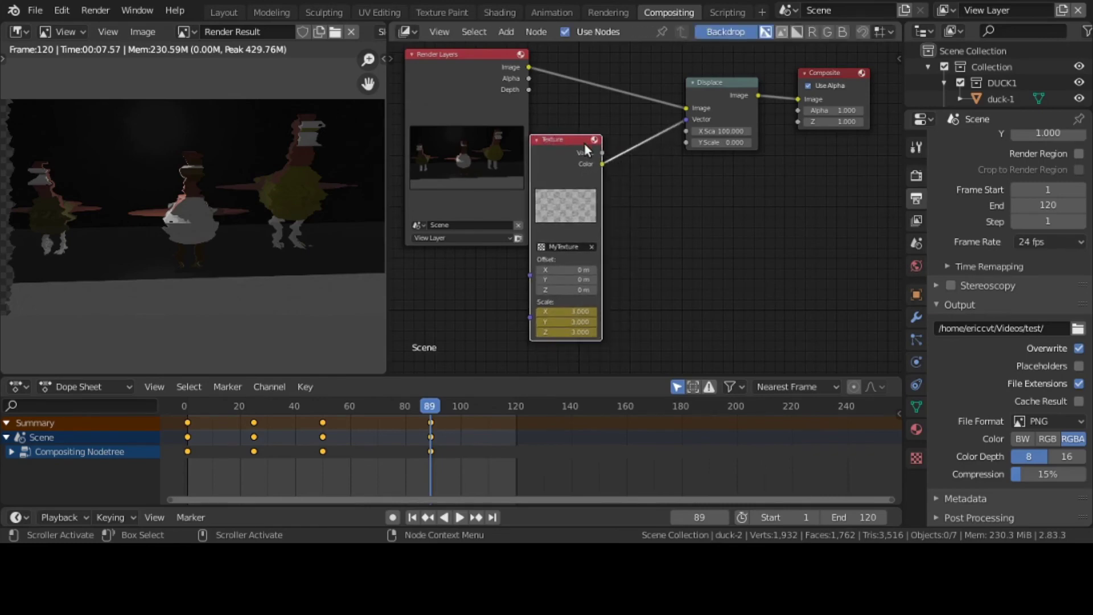
Step: Connect the Texture node's Value output to the Composite node's Alpha input and change MyTexture's type to Blend
{"action": "left_click_drag", "start_coordinate": [604, 152], "coordinate": [808, 111]}
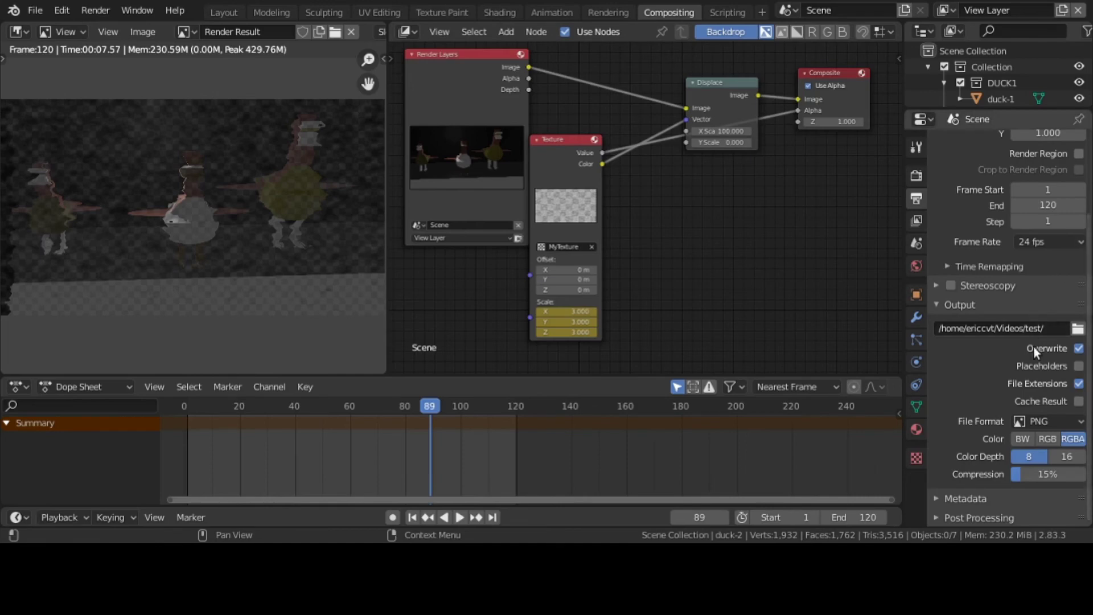
{"action": "left_click", "coordinate": [917, 455]}
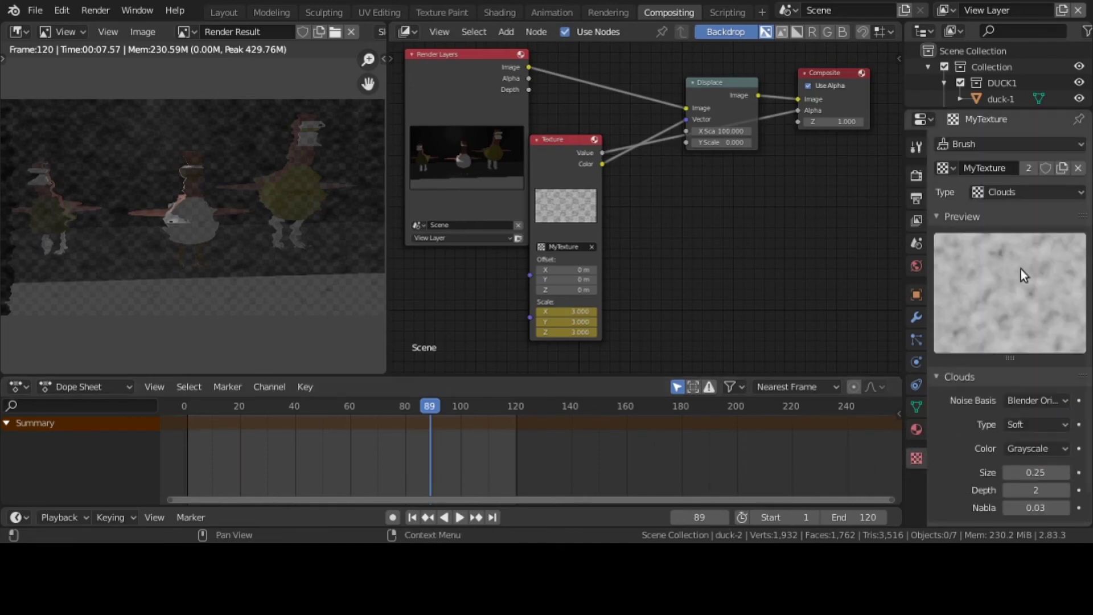
{"action": "left_click", "coordinate": [1021, 190]}
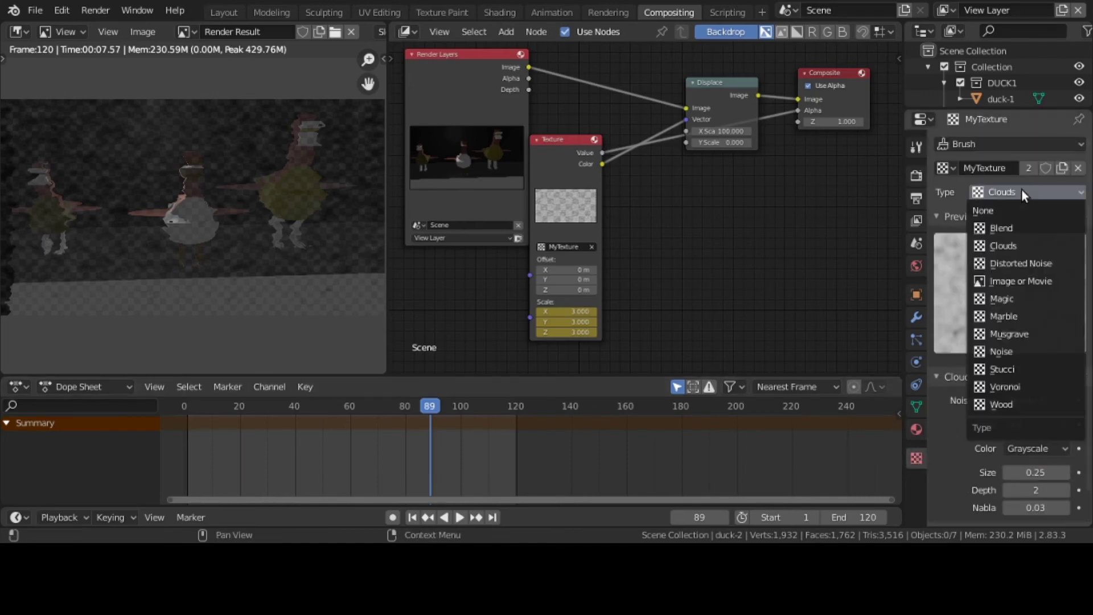
{"action": "left_click", "coordinate": [1019, 230]}
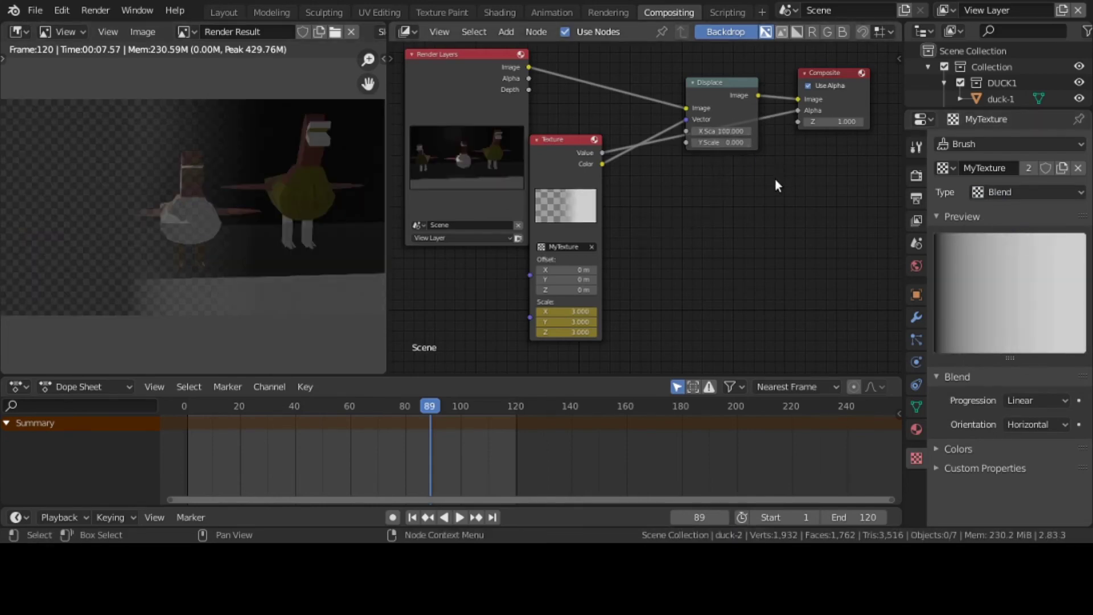
Step: Set the Texture node's X, Y and Z Scale back to 1
{"action": "left_click", "coordinate": [576, 312]}
{"action": "type", "text": "1.0"}
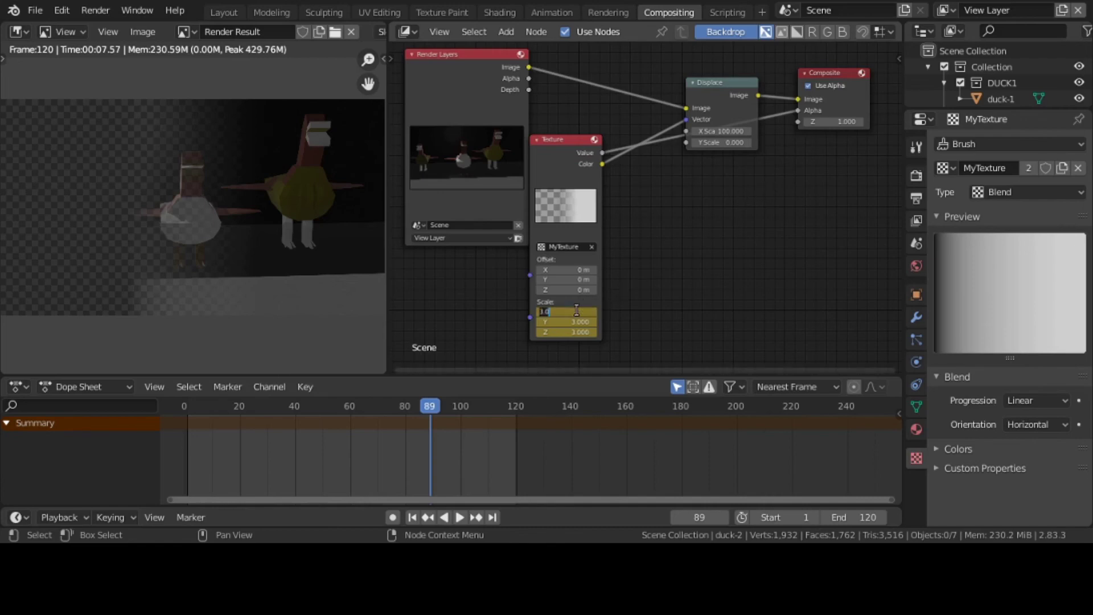
{"action": "key", "text": "Return"}
{"action": "left_click", "coordinate": [576, 322]}
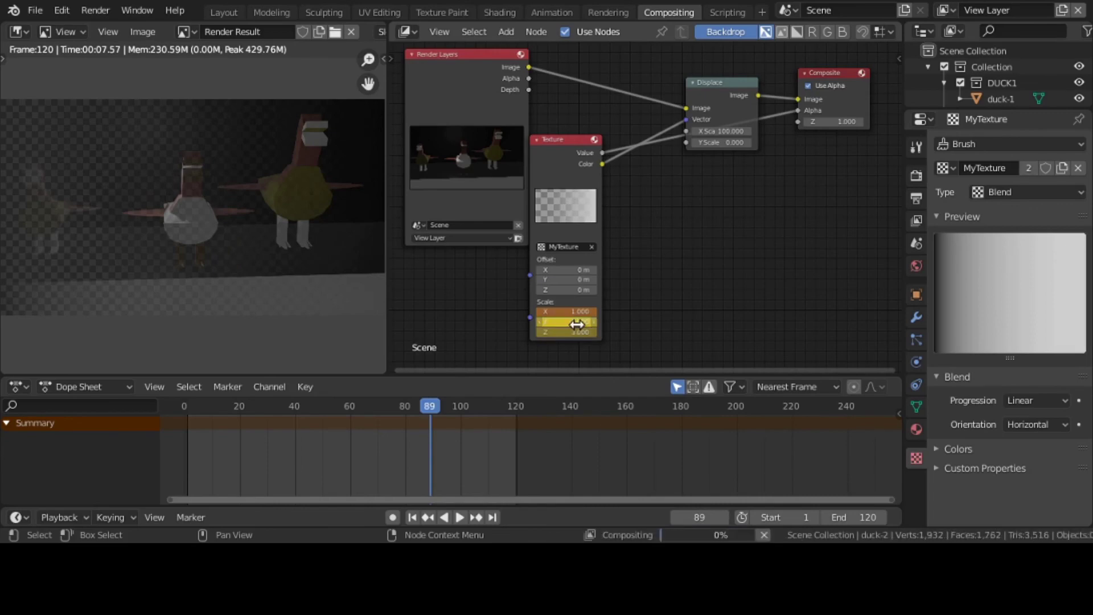
{"action": "type", "text": "1.0"}
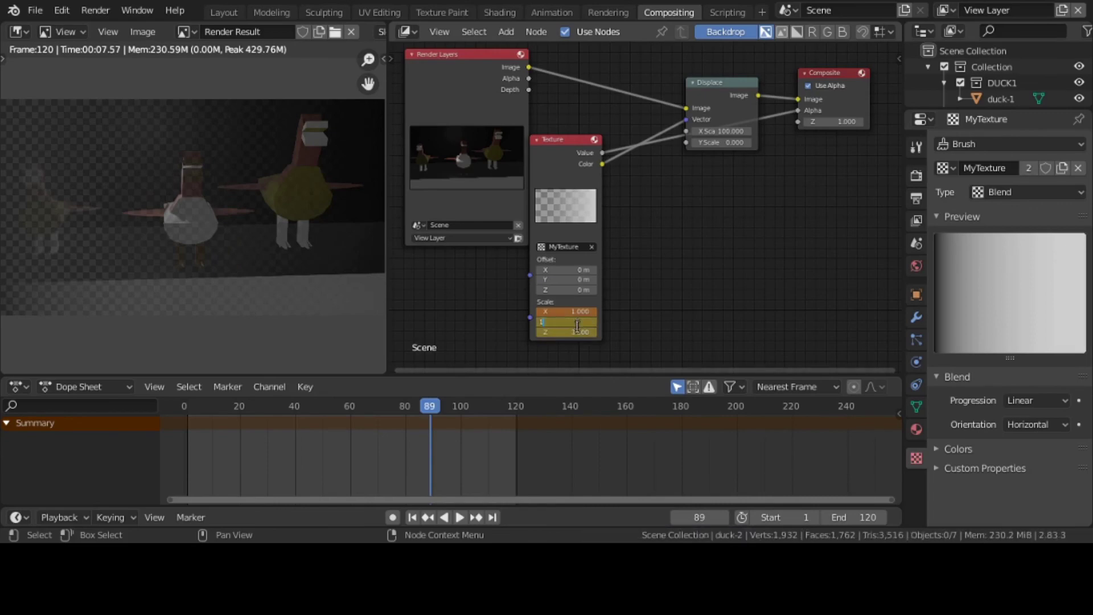
{"action": "key", "text": "Return"}
{"action": "left_click", "coordinate": [586, 331]}
{"action": "type", "text": "1.0"}
{"action": "key", "text": "Return"}
Step: Change MyTexture's type to Clouds and enlarge the render result view to inspect the ducks
{"action": "left_click", "coordinate": [999, 191]}
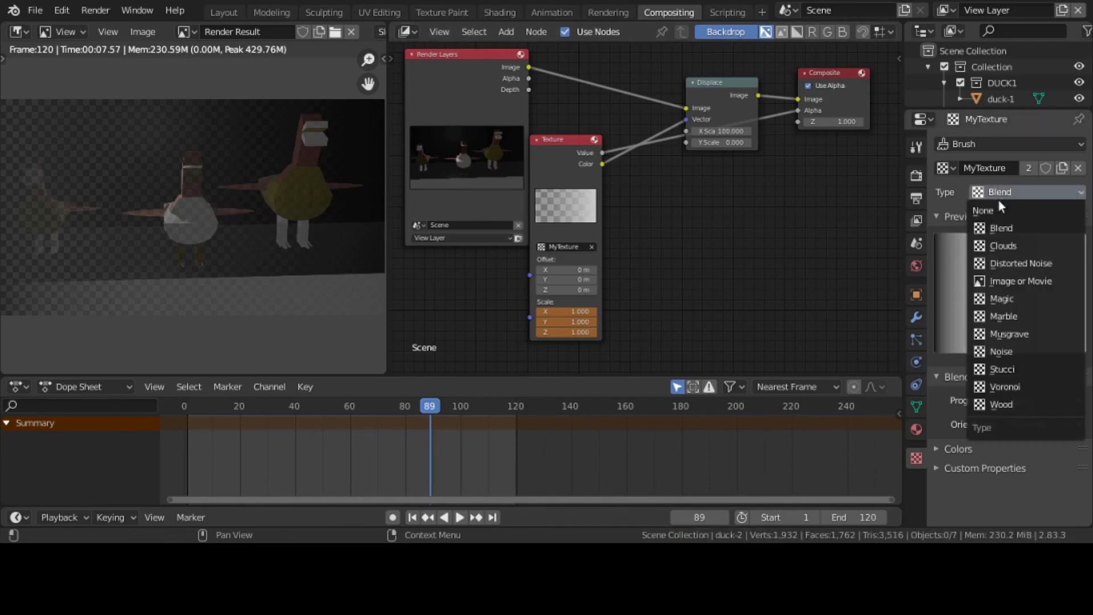
{"action": "left_click", "coordinate": [1013, 241]}
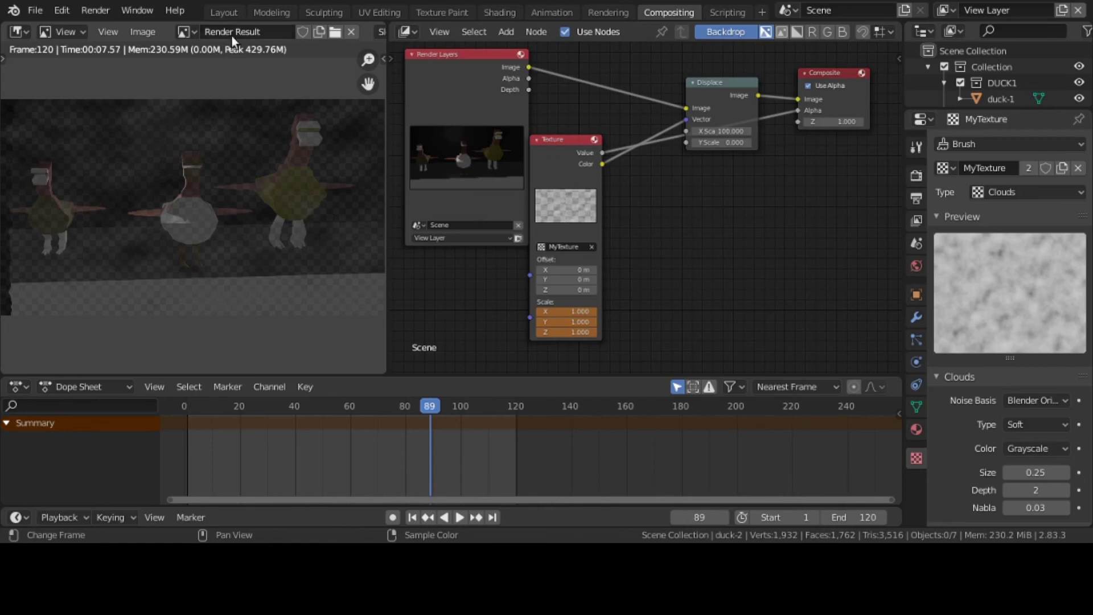
{"action": "left_click", "coordinate": [230, 13]}
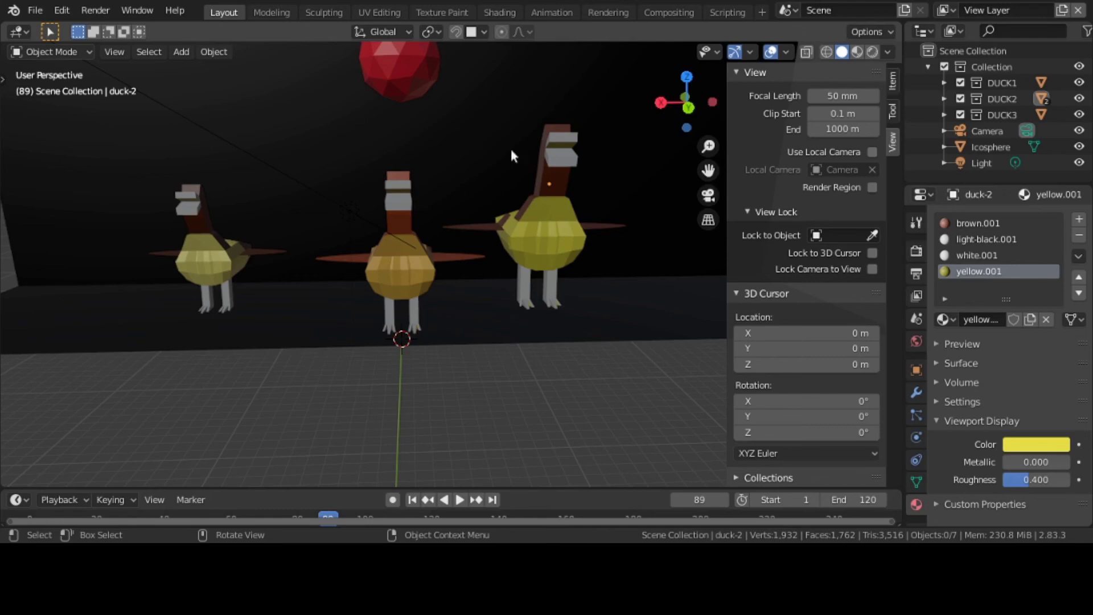
{"action": "left_click", "coordinate": [664, 12]}
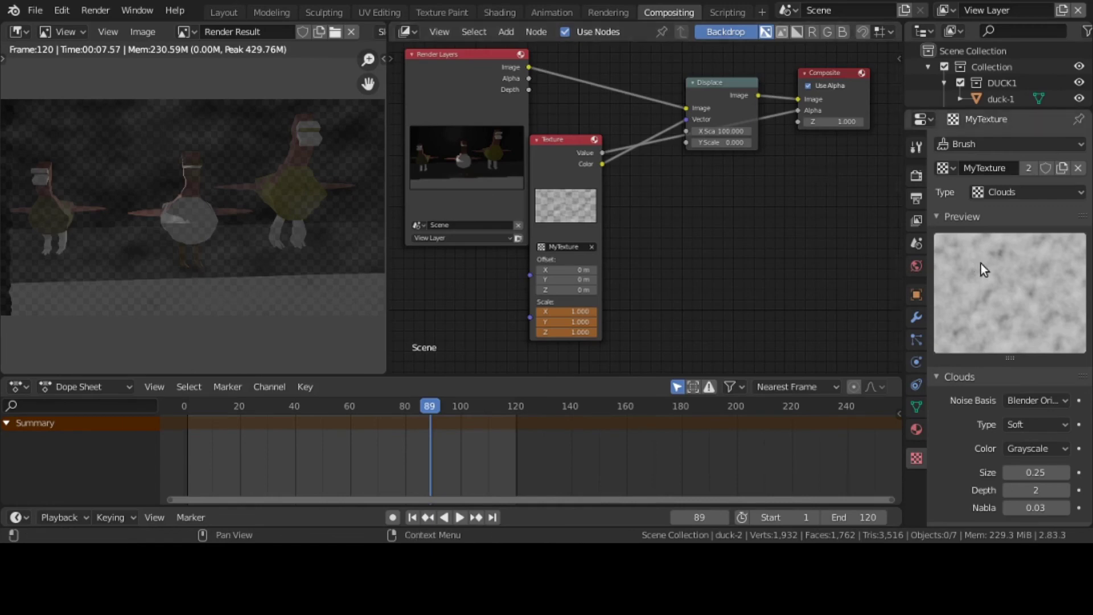
{"action": "left_click", "coordinate": [1011, 194]}
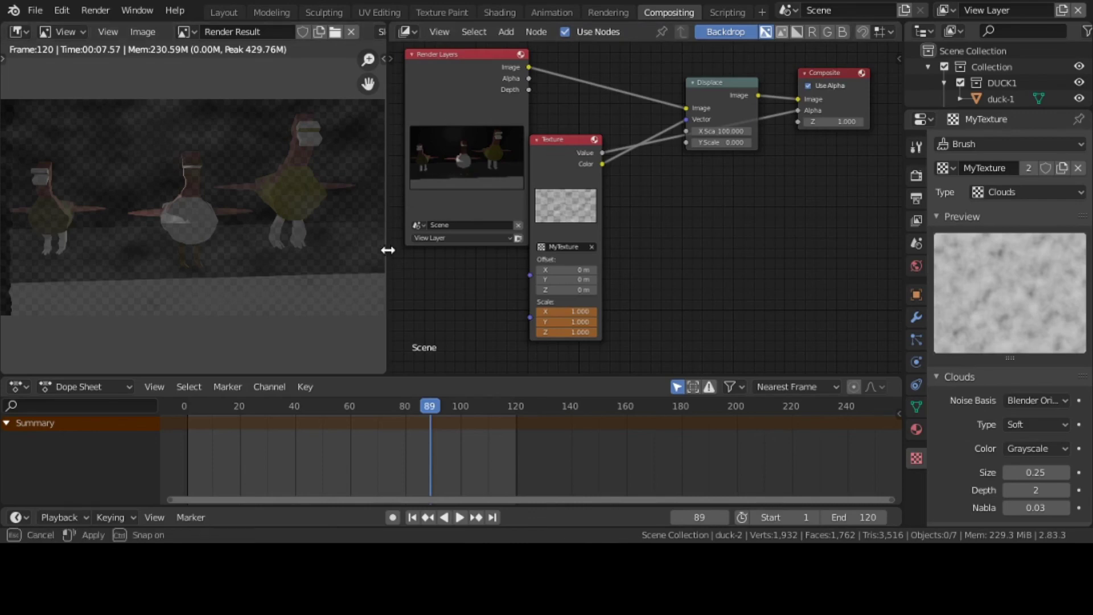
{"action": "left_click_drag", "start_coordinate": [386, 248], "coordinate": [828, 296]}
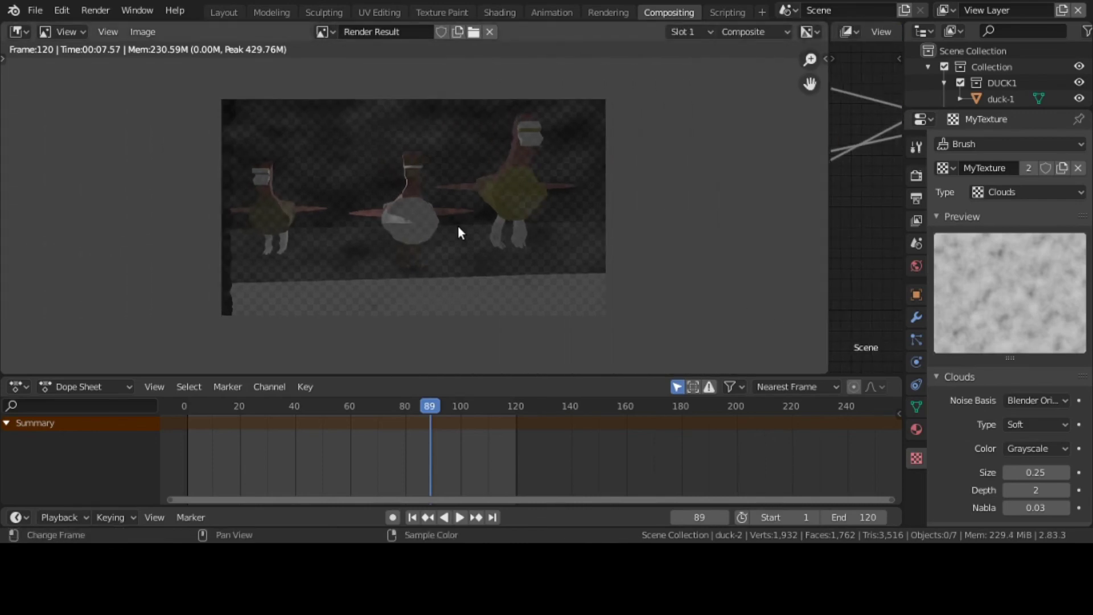
{"action": "scroll", "coordinate": [458, 226], "scroll_direction": "up", "scroll_amount": 2}
{"action": "scroll", "coordinate": [460, 232], "scroll_direction": "up", "scroll_amount": 2}
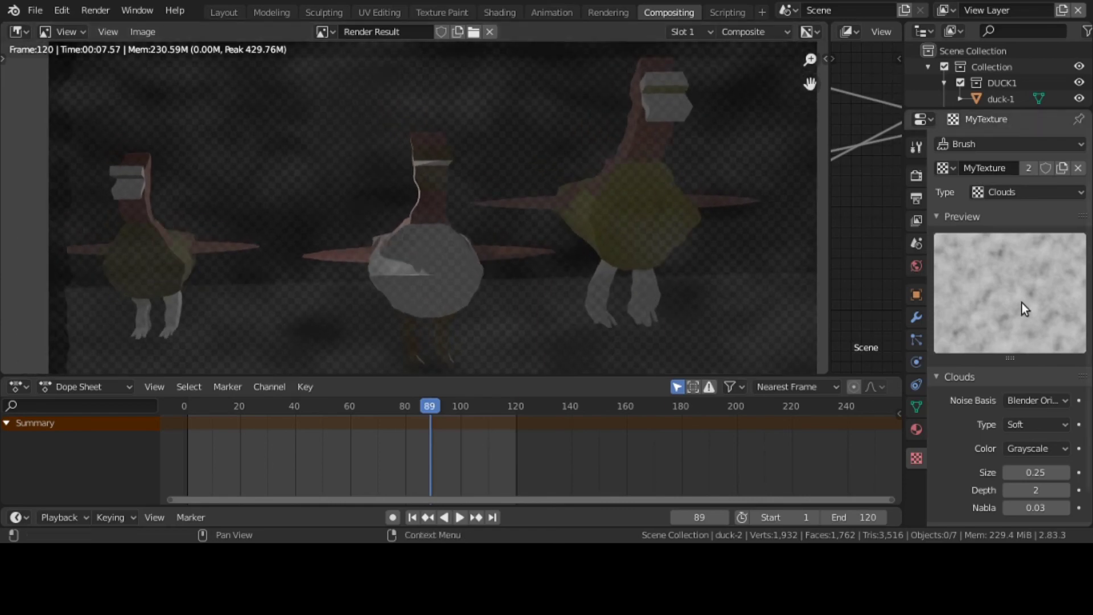
Step: Try the Distorted Noise, Magic and Marble types for MyTexture one after another on the duck render
{"action": "left_click", "coordinate": [1019, 193]}
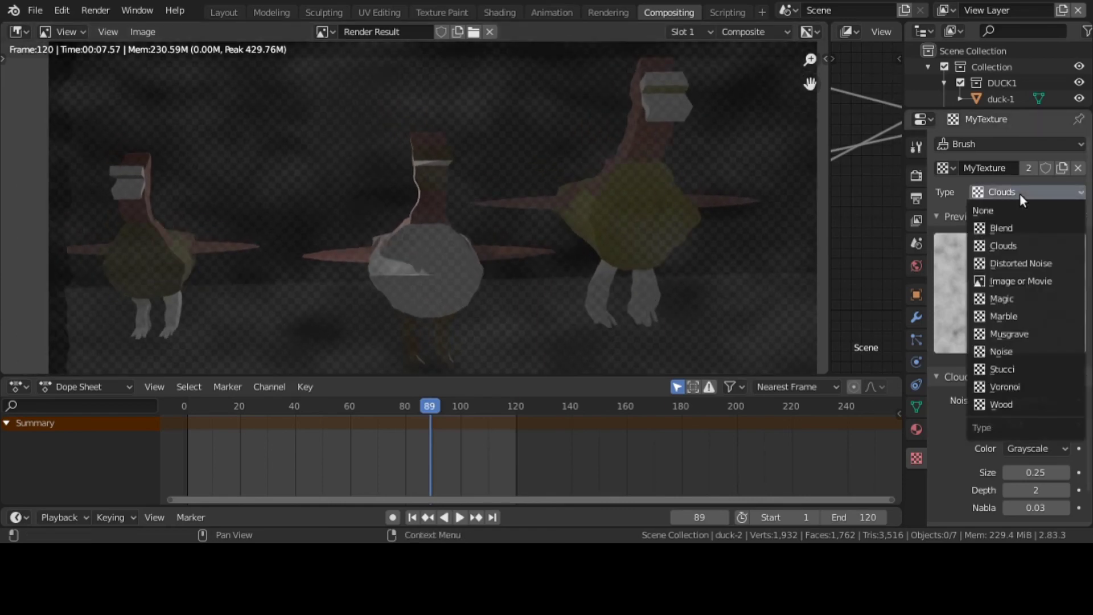
{"action": "left_click", "coordinate": [1024, 264]}
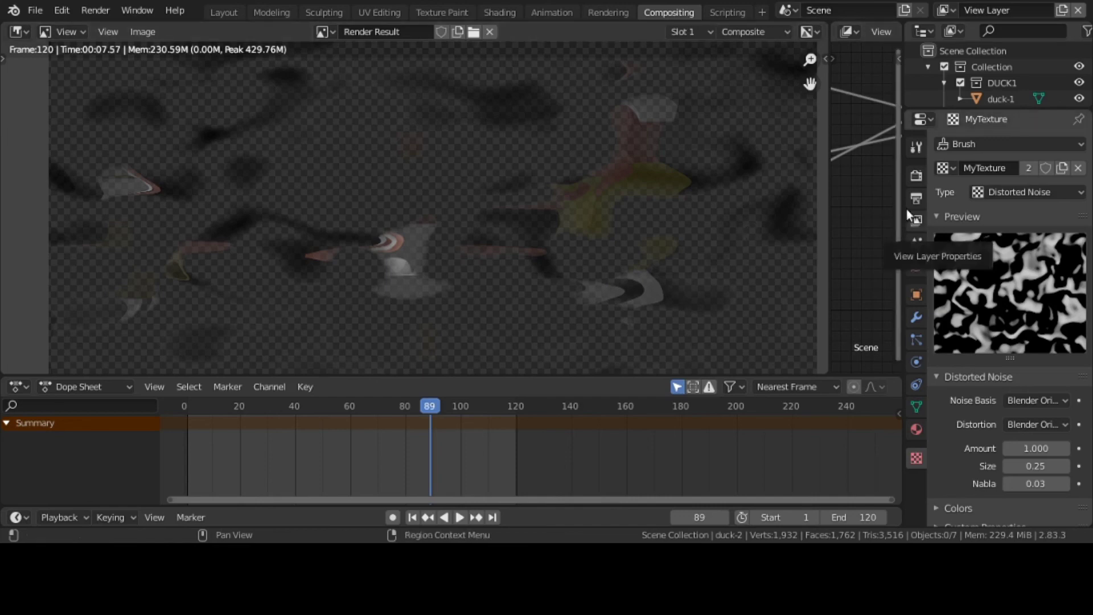
{"action": "left_click", "coordinate": [1026, 194]}
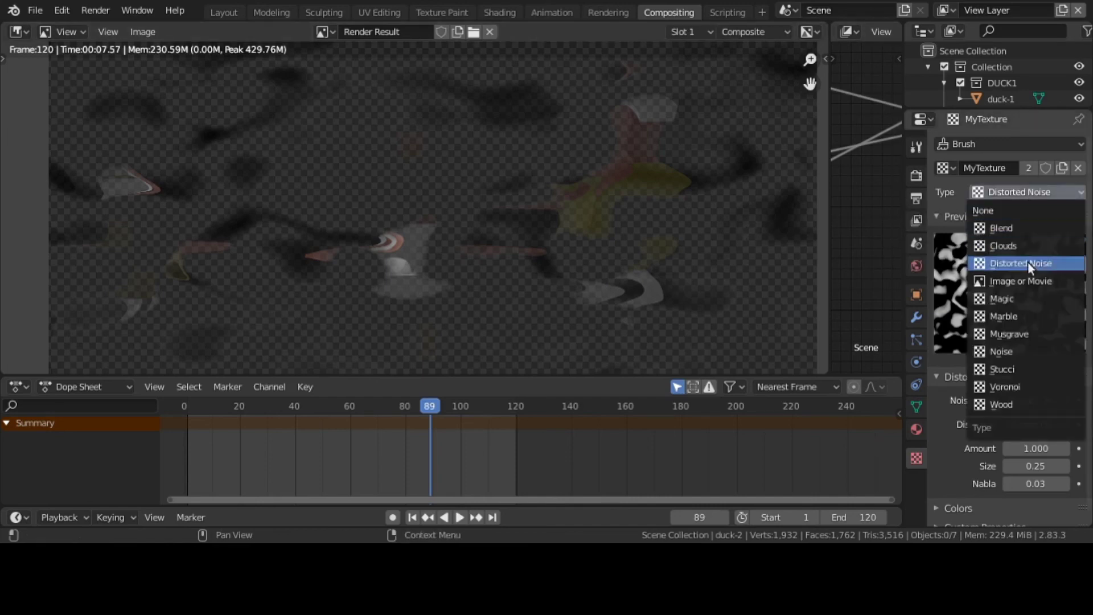
{"action": "left_click", "coordinate": [1029, 298]}
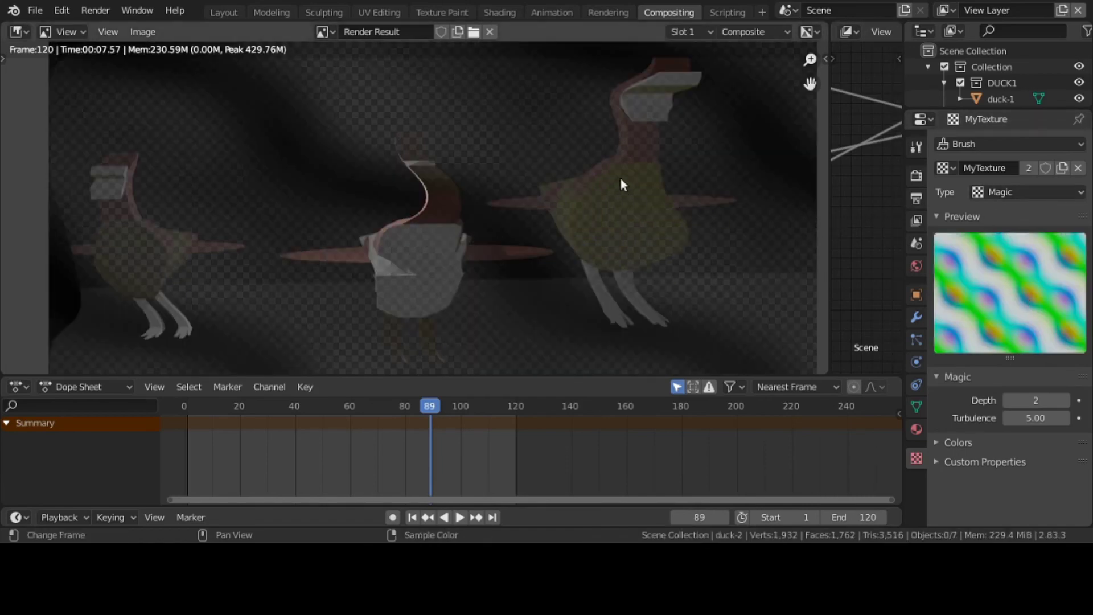
{"action": "left_click", "coordinate": [1031, 194]}
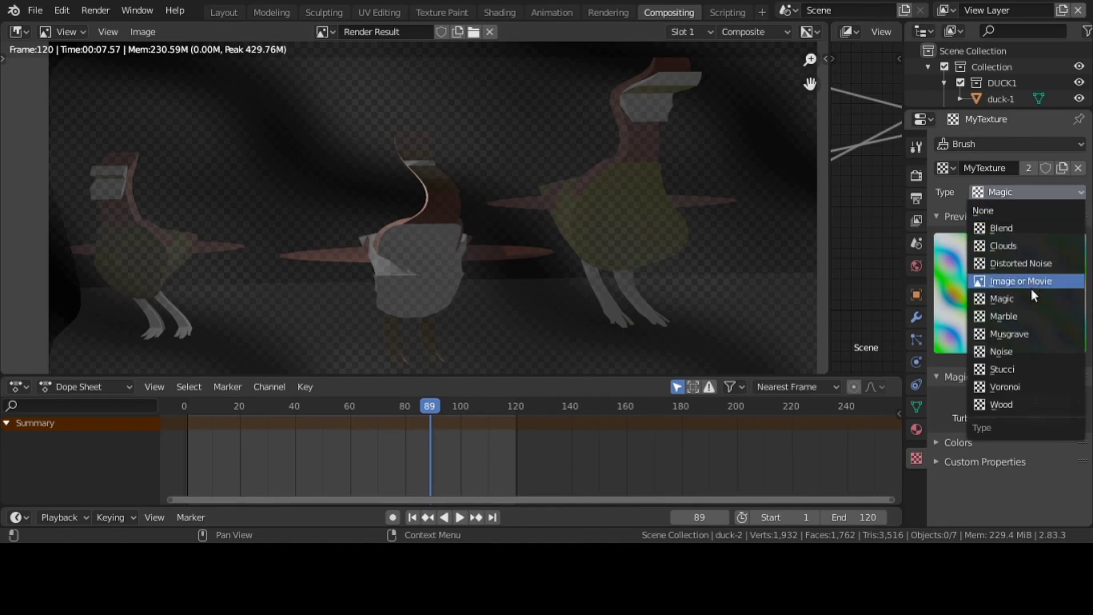
{"action": "left_click", "coordinate": [1035, 315]}
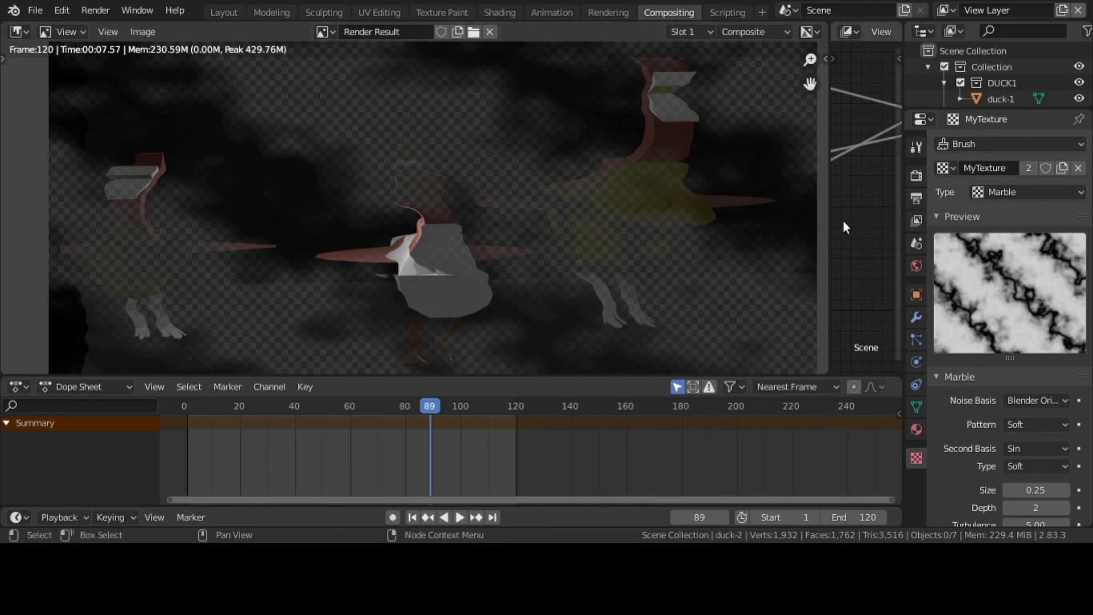
Step: Set the Displace node's X Scale to 0 and widen the render result view again
{"action": "scroll", "coordinate": [842, 221], "scroll_direction": "down", "scroll_amount": 1}
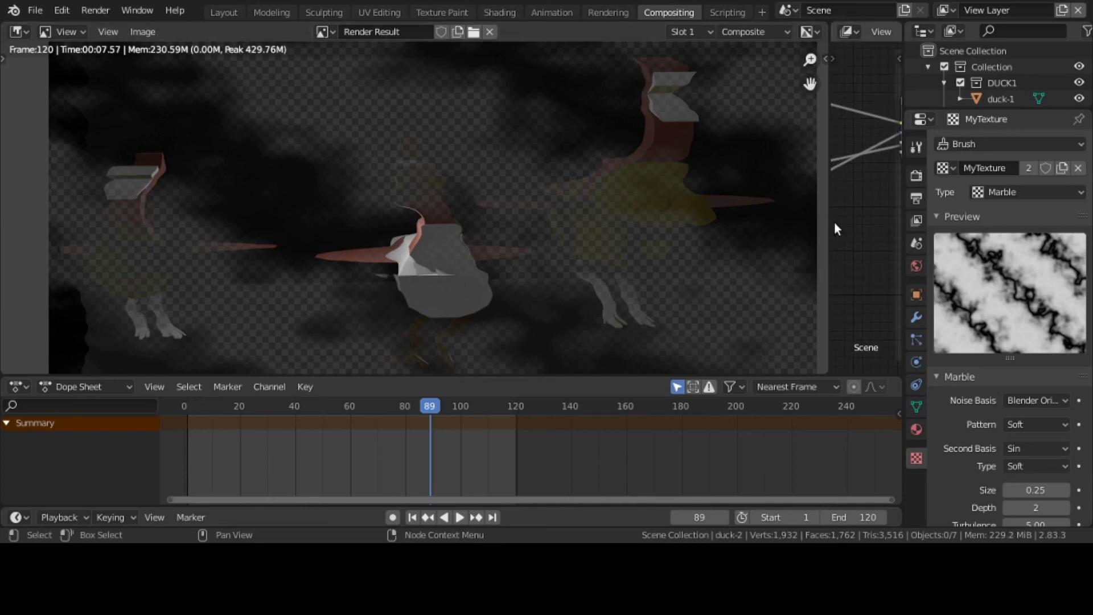
{"action": "left_click_drag", "start_coordinate": [828, 227], "coordinate": [275, 217]}
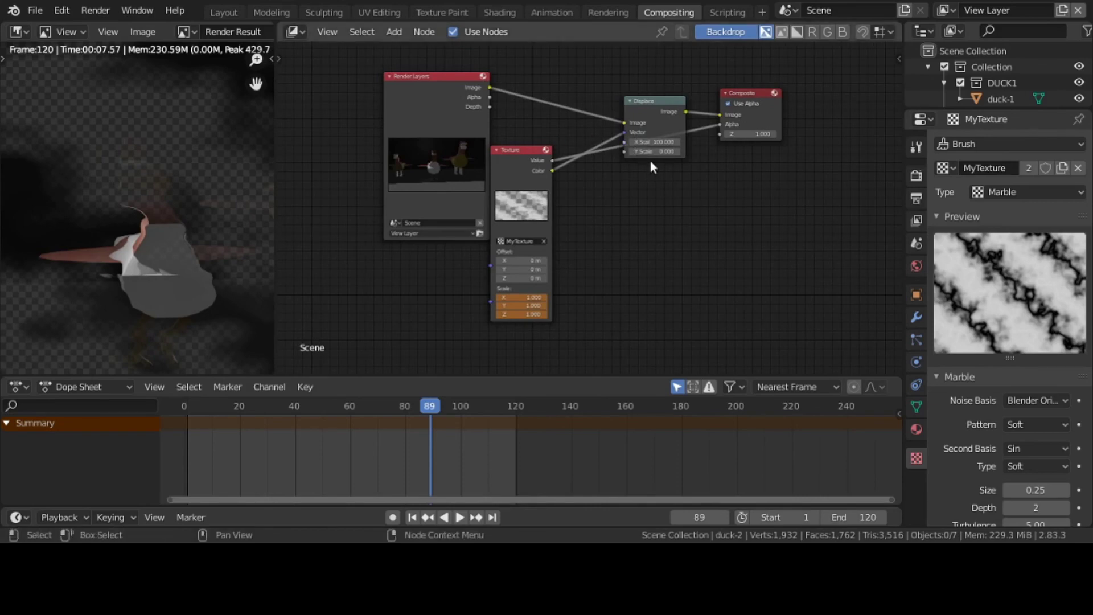
{"action": "left_click", "coordinate": [659, 143]}
{"action": "key", "text": "Return"}
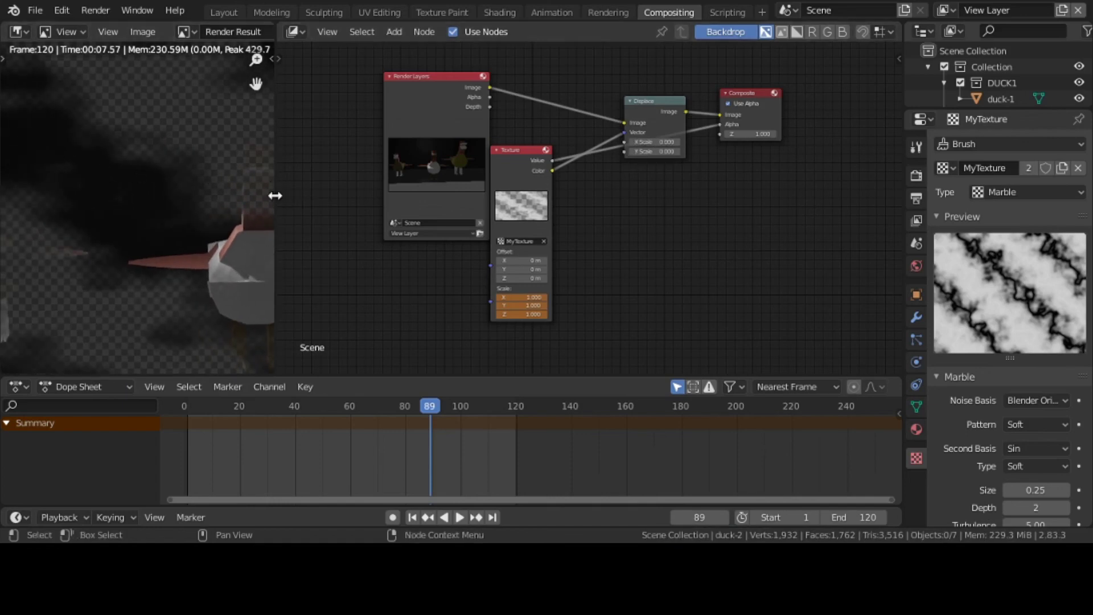
{"action": "left_click_drag", "start_coordinate": [275, 195], "coordinate": [898, 244]}
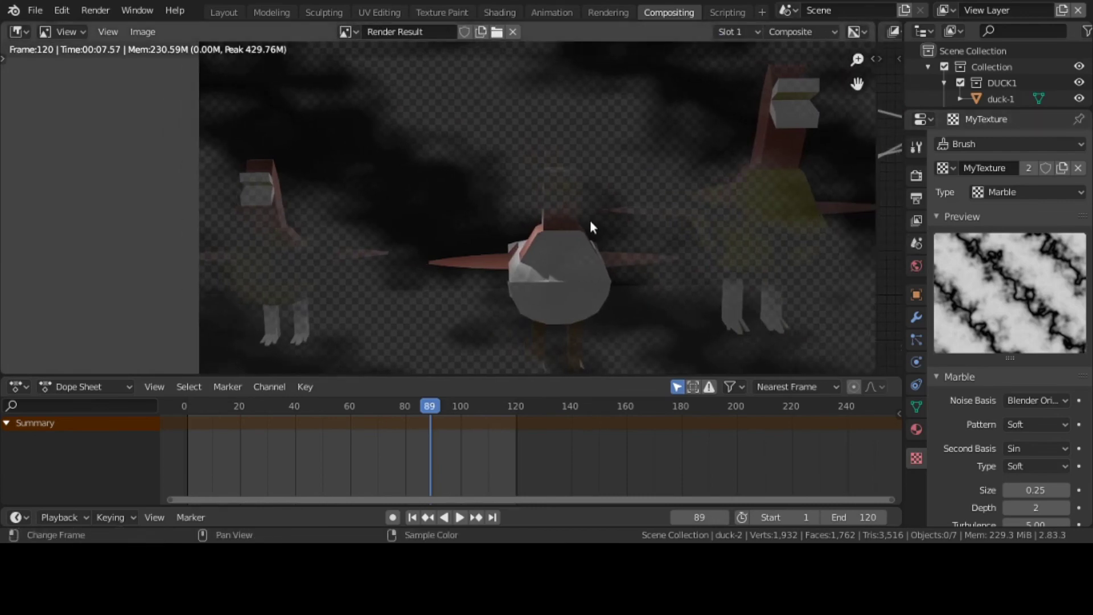
Step: Try the Musgrave, Noise and Stucci types for MyTexture one after another as the render's alpha
{"action": "left_click", "coordinate": [1013, 191]}
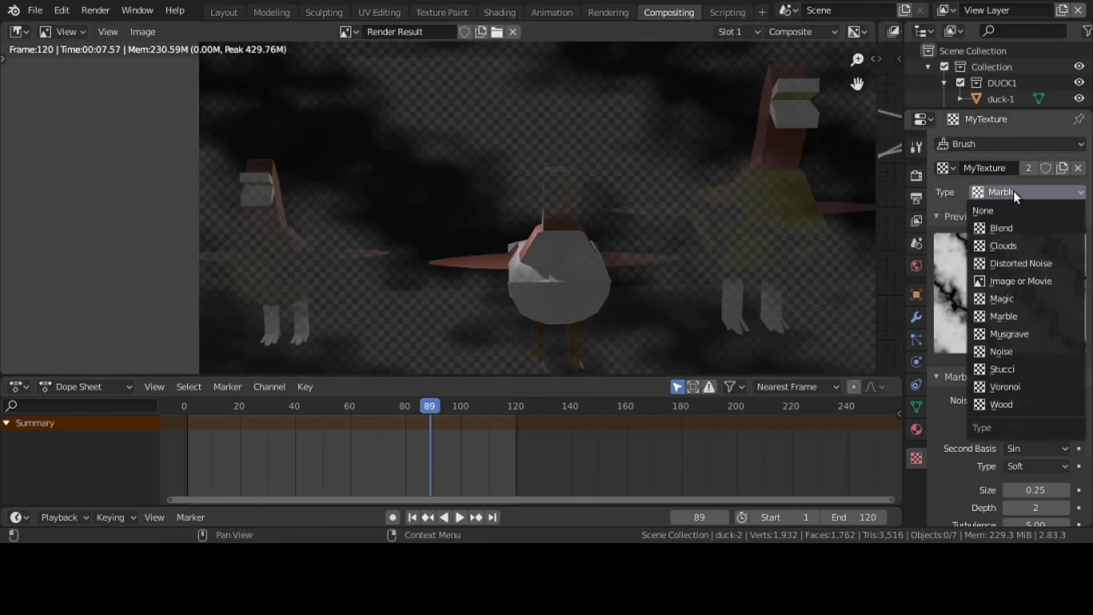
{"action": "left_click", "coordinate": [1006, 331]}
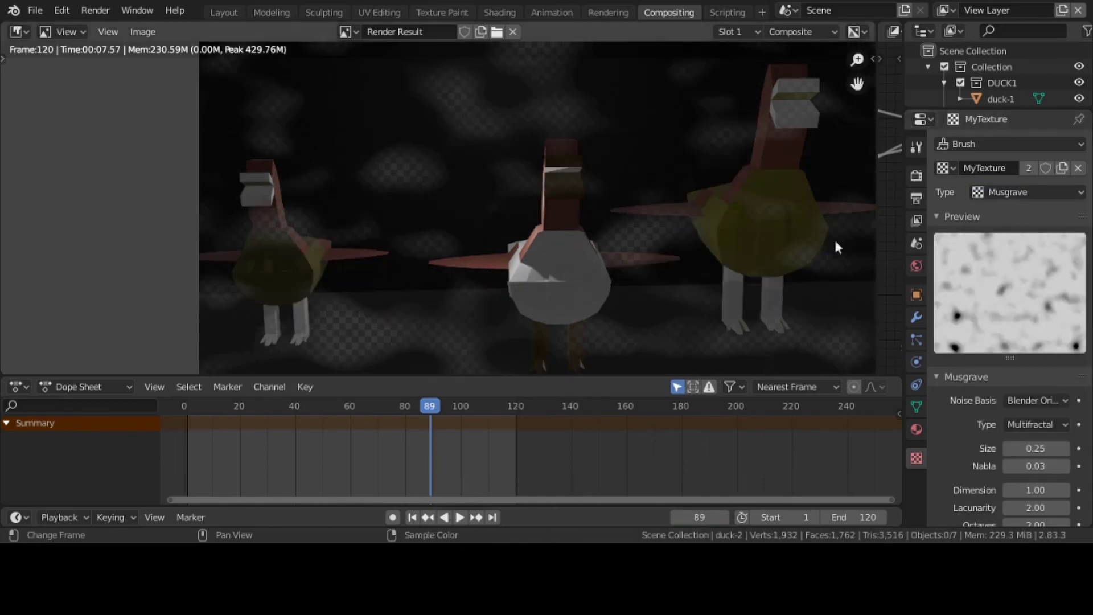
{"action": "left_click", "coordinate": [1057, 198]}
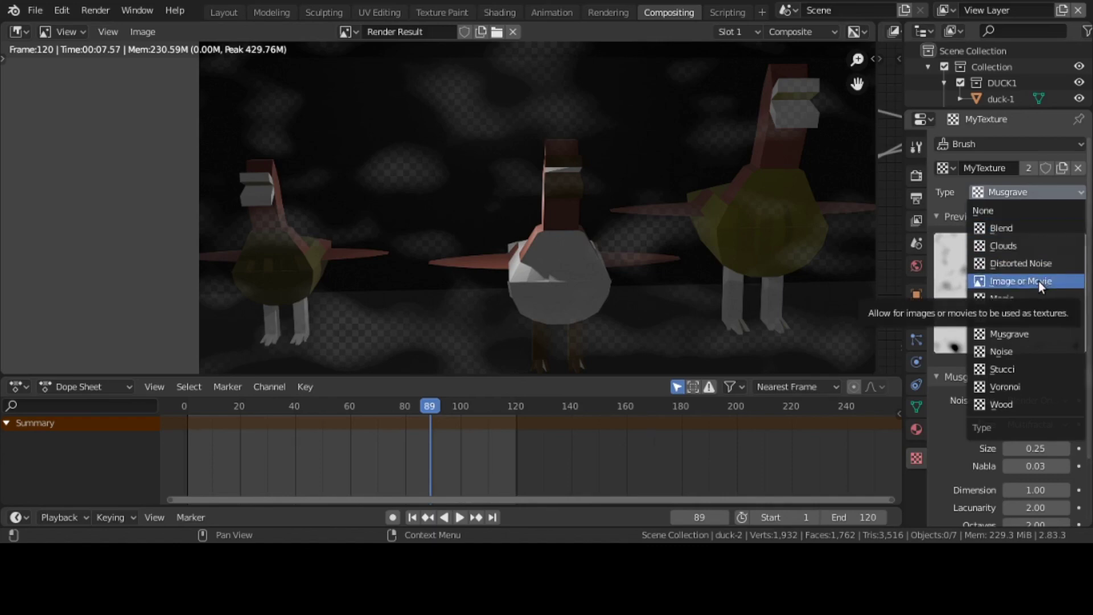
{"action": "left_click", "coordinate": [1034, 348]}
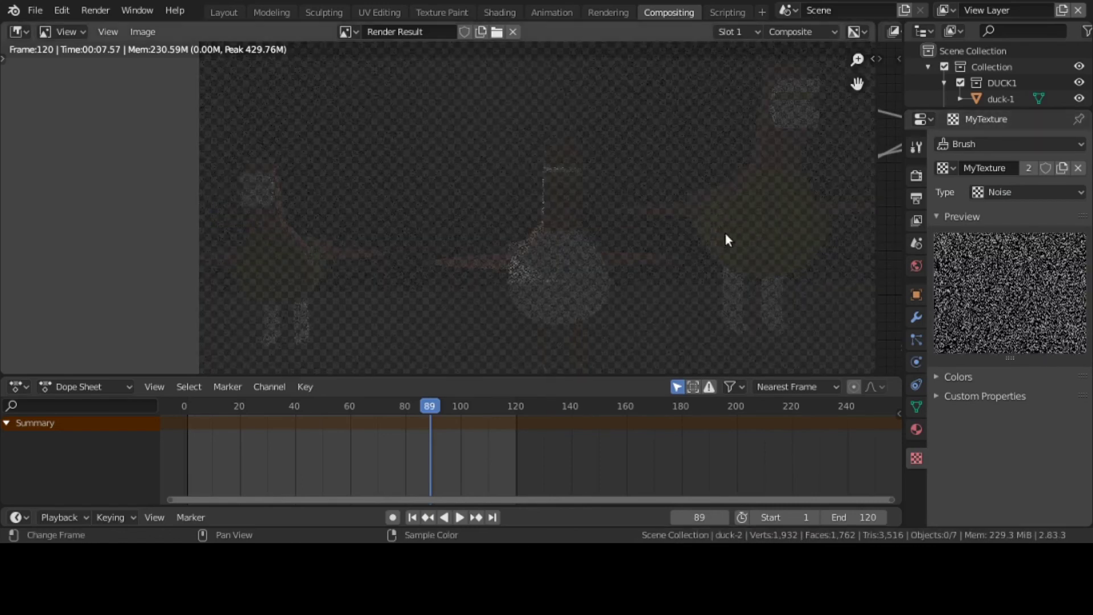
{"action": "left_click", "coordinate": [1058, 197]}
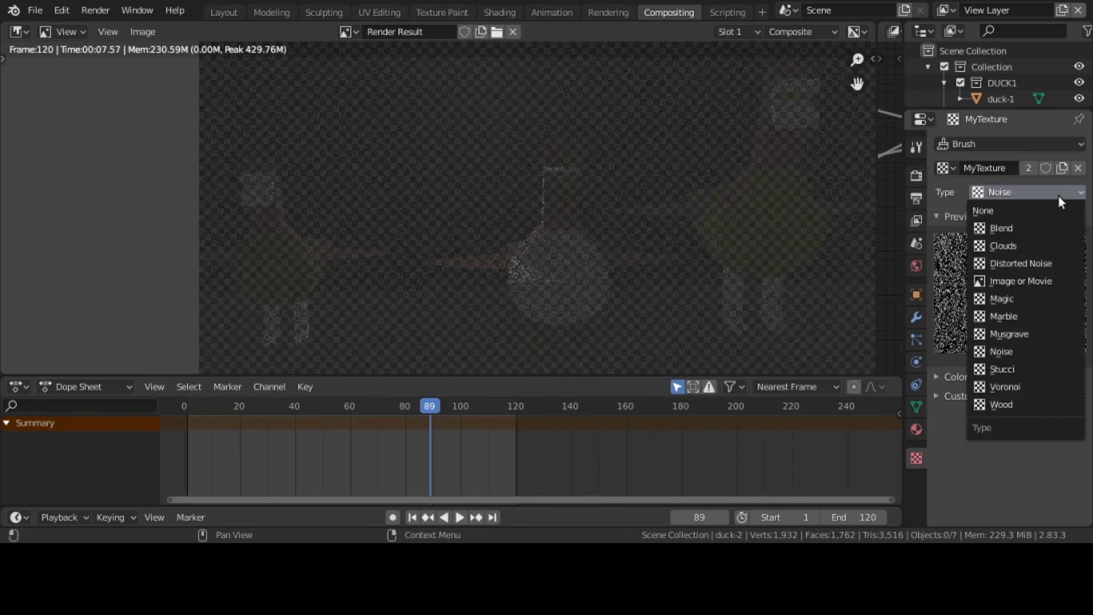
{"action": "left_click", "coordinate": [1042, 366]}
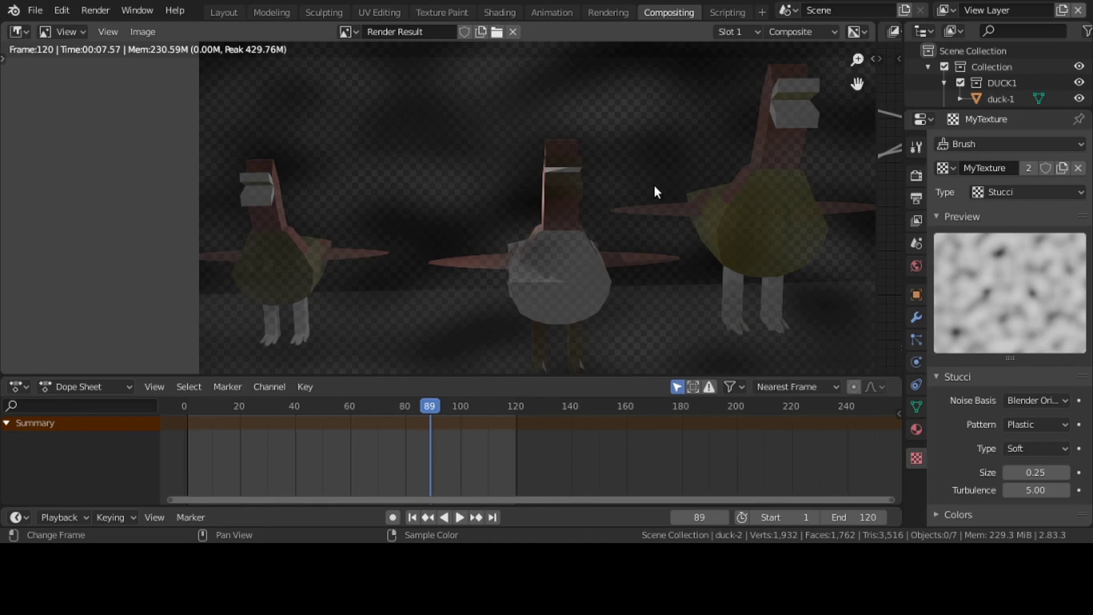
Step: Change MyTexture's type to Voronoi and set its Intensity to 2.3
{"action": "left_click", "coordinate": [1019, 194]}
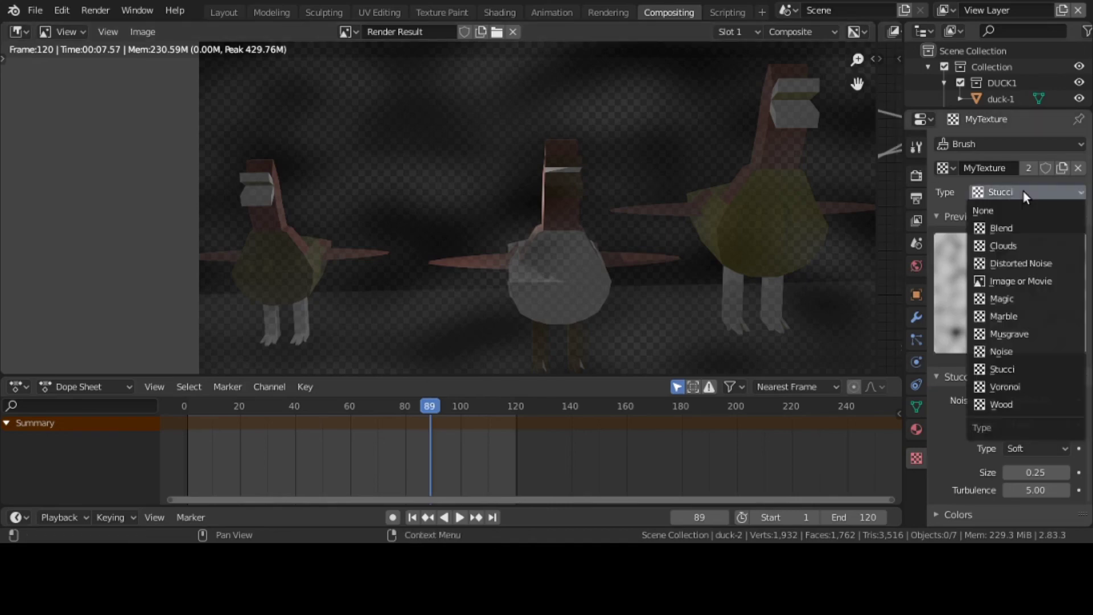
{"action": "left_click", "coordinate": [1019, 387]}
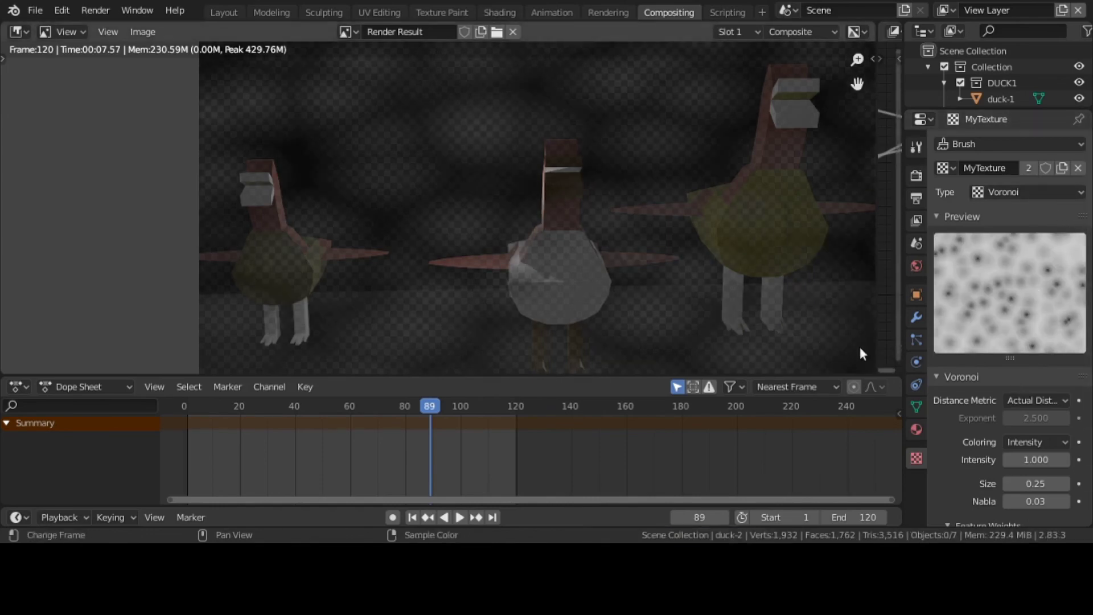
{"action": "left_click_drag", "start_coordinate": [1012, 458], "coordinate": [1064, 459]}
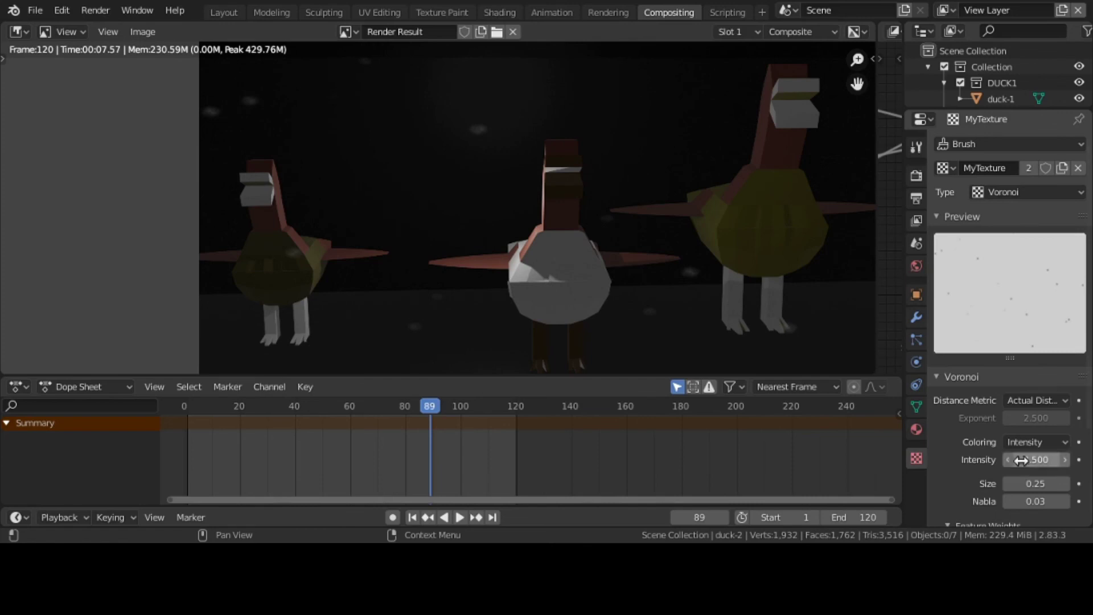
{"action": "scroll", "coordinate": [1019, 454], "scroll_direction": "down", "scroll_amount": 3}
{"action": "left_click_drag", "start_coordinate": [1040, 395], "coordinate": [1006, 396]}
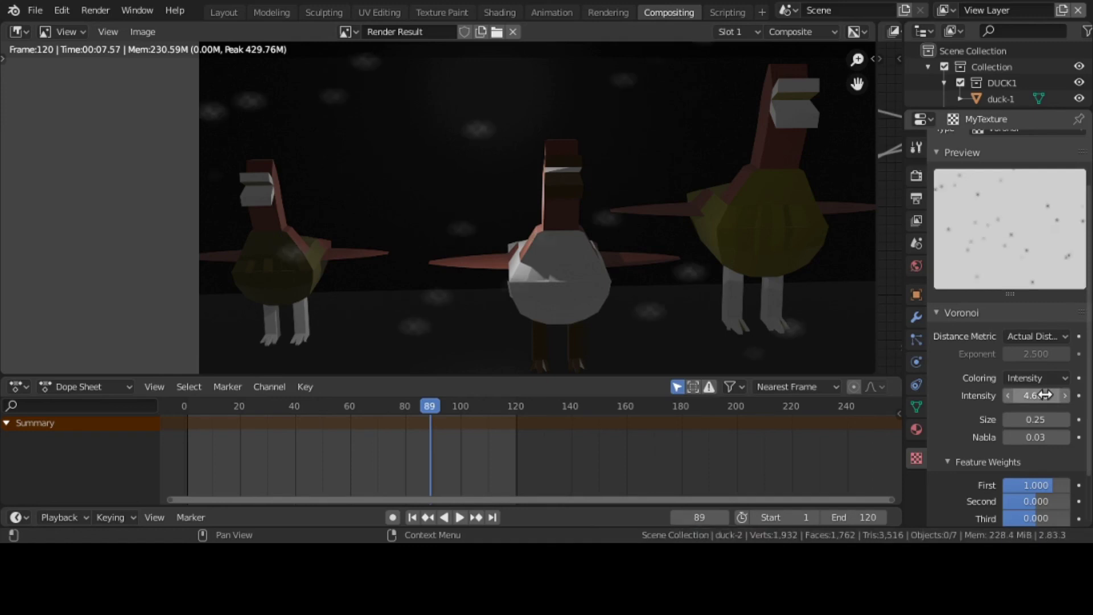
{"action": "left_click_drag", "start_coordinate": [1045, 395], "coordinate": [1025, 395]}
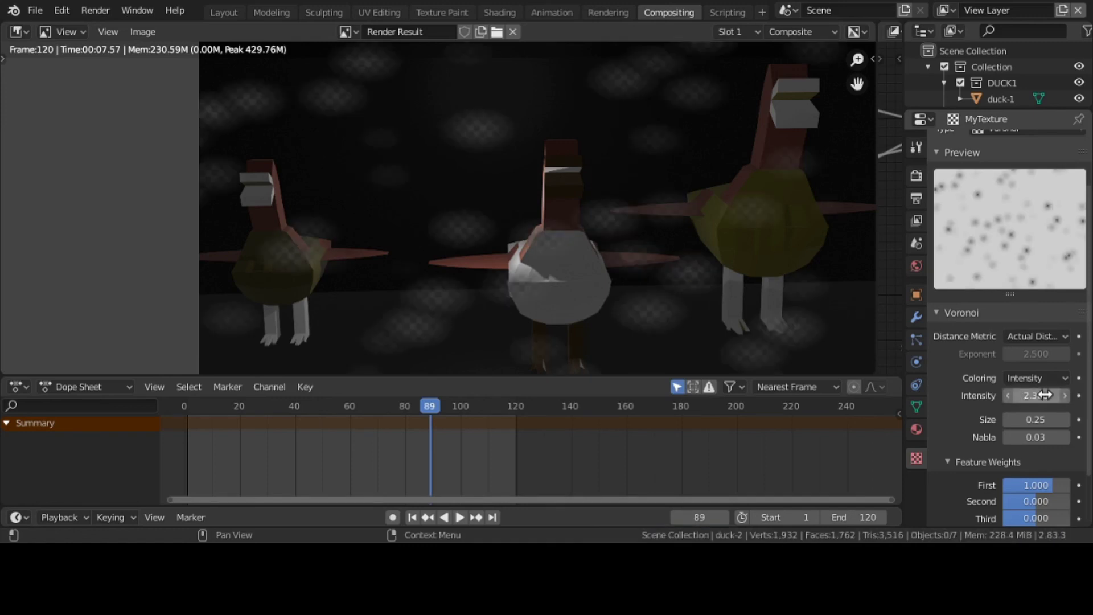
{"action": "left_click", "coordinate": [1045, 395]}
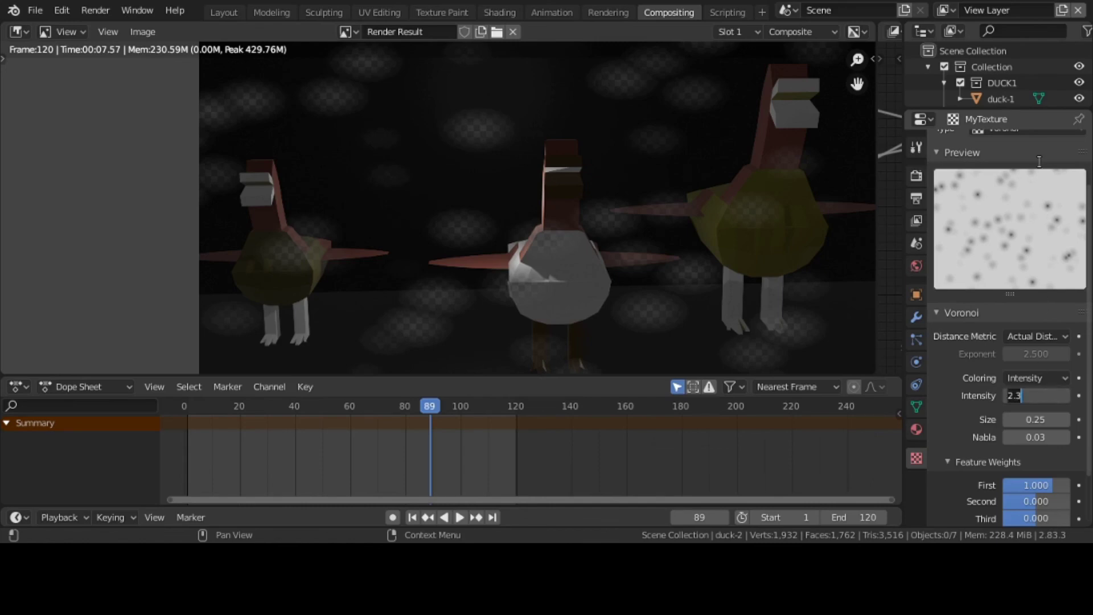
{"action": "key", "text": "Return"}
{"action": "scroll", "coordinate": [1039, 145], "scroll_direction": "up", "scroll_amount": 3}
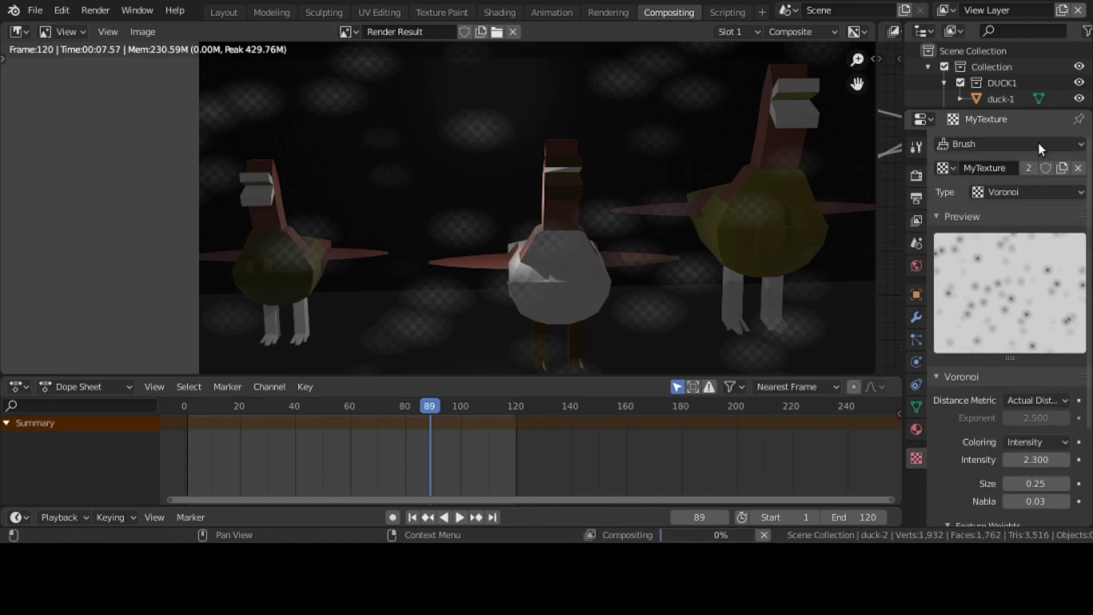
Step: Change MyTexture's type to Wood and check its Colors settings, leaving the Wood and Colors sections collapsed
{"action": "left_click", "coordinate": [1032, 193]}
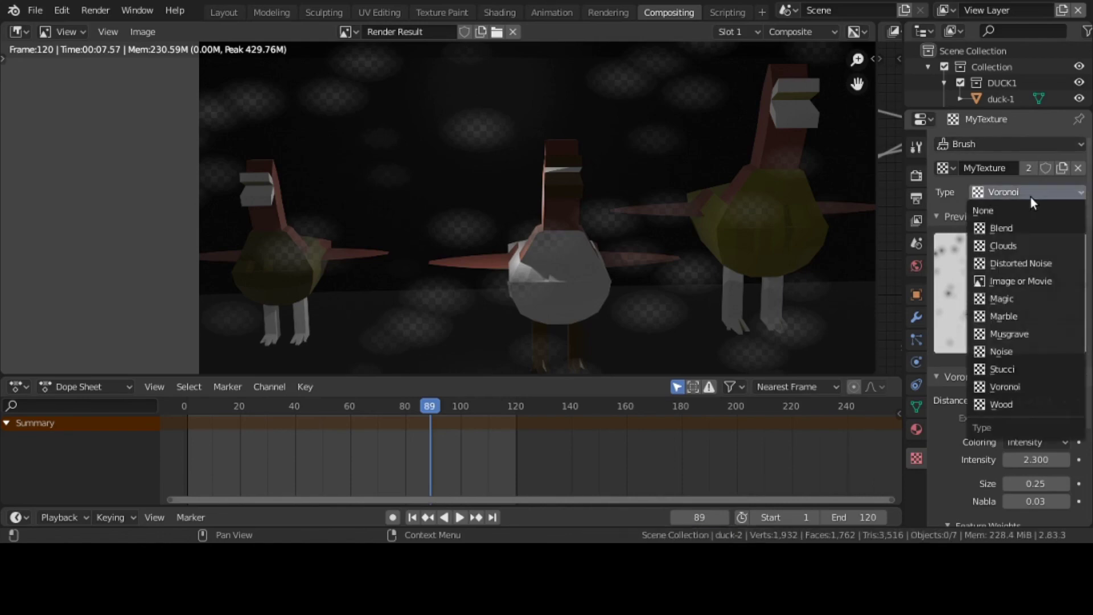
{"action": "left_click", "coordinate": [1032, 401]}
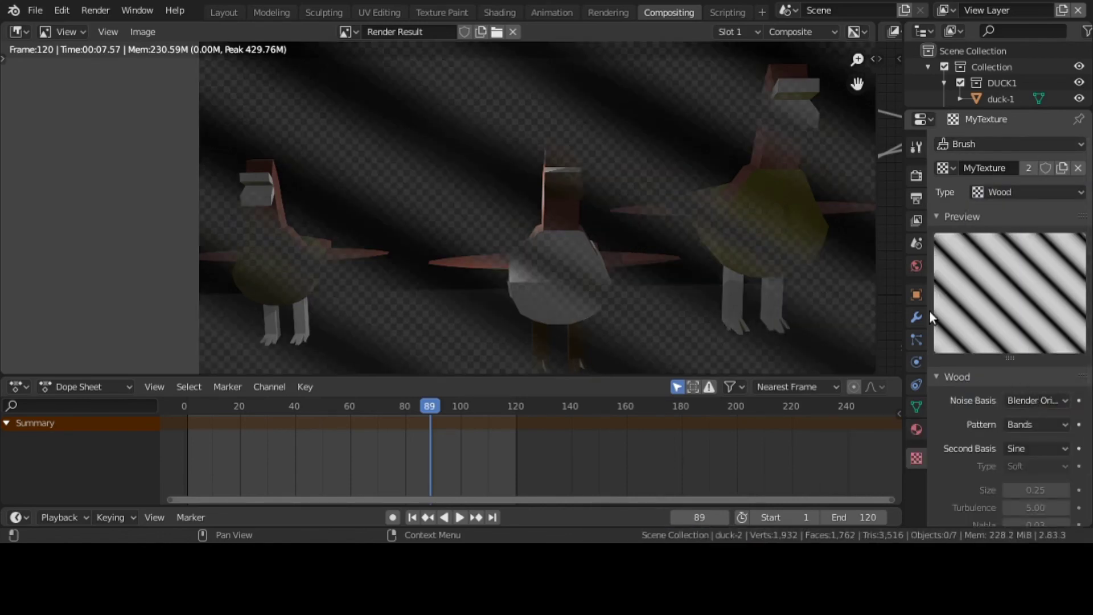
{"action": "scroll", "coordinate": [930, 312], "scroll_direction": "down", "scroll_amount": 2}
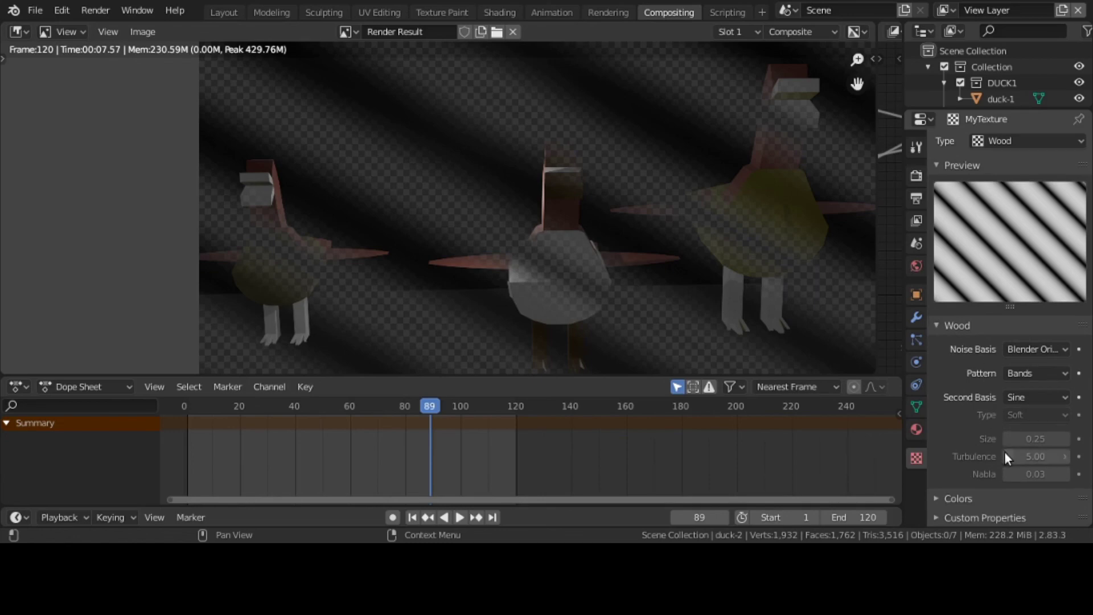
{"action": "scroll", "coordinate": [1003, 445], "scroll_direction": "up", "scroll_amount": 2}
{"action": "scroll", "coordinate": [1003, 445], "scroll_direction": "down", "scroll_amount": 2}
{"action": "left_click", "coordinate": [983, 498]}
{"action": "scroll", "coordinate": [989, 494], "scroll_direction": "down", "scroll_amount": 5}
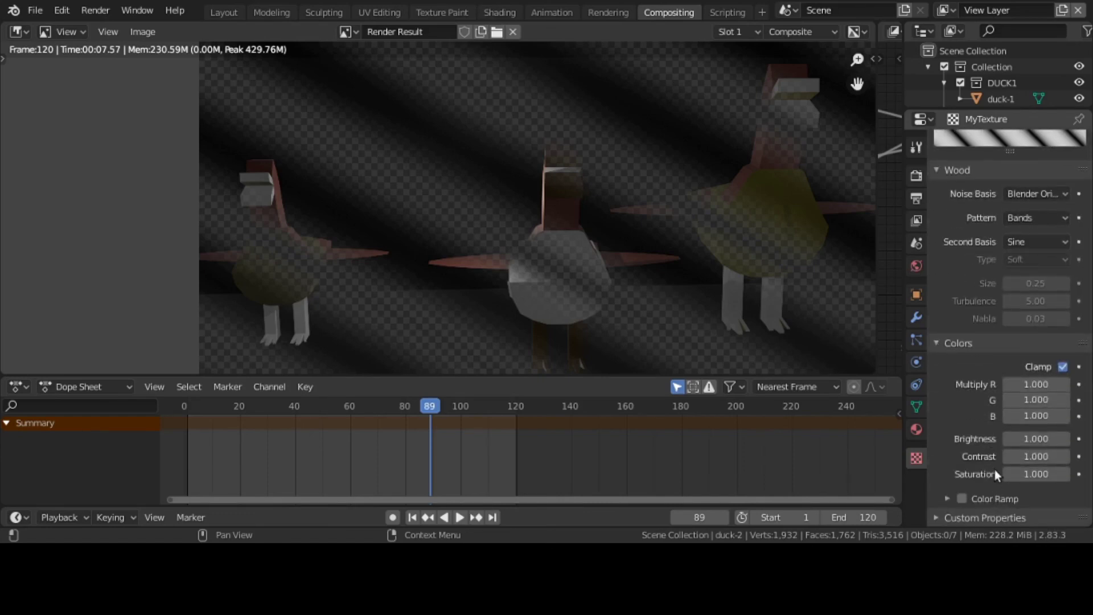
{"action": "left_click", "coordinate": [962, 342]}
{"action": "left_click", "coordinate": [961, 323]}
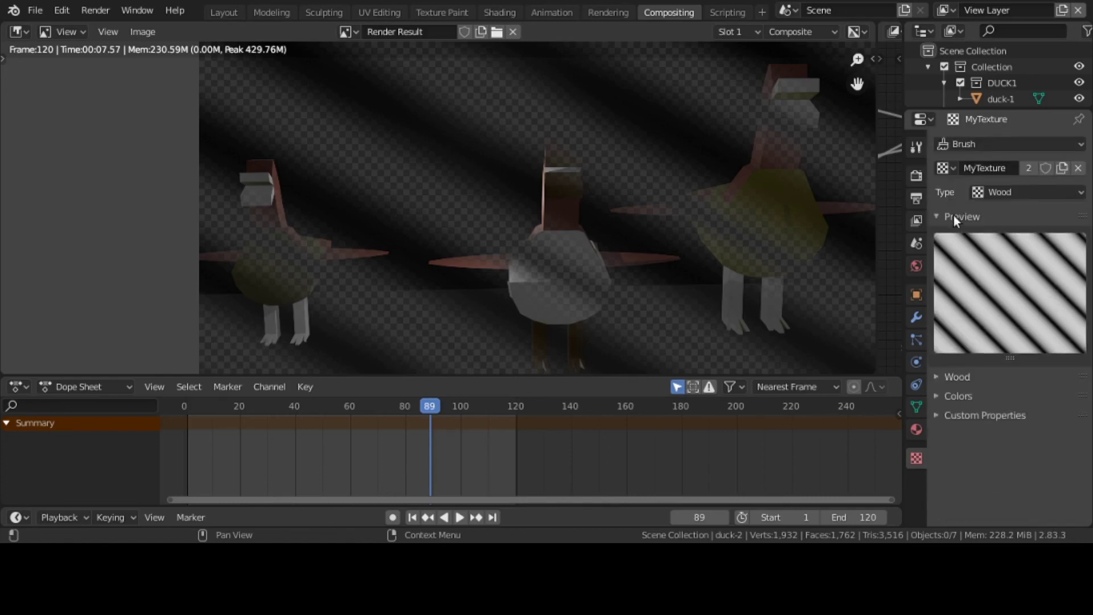